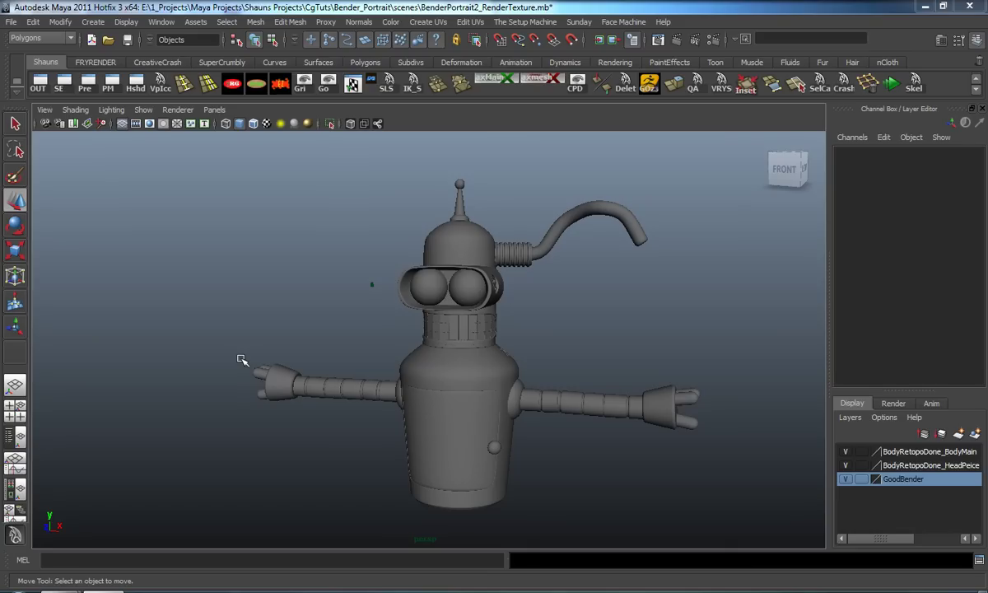
# Step: Delete the existing UVs of both eyeballs and the curved head wire using the UV Texture Editor
pyautogui.keyDown('alt'); pyautogui.moveTo(243, 357); pyautogui.dragTo(298, 335); pyautogui.keyUp('alt')
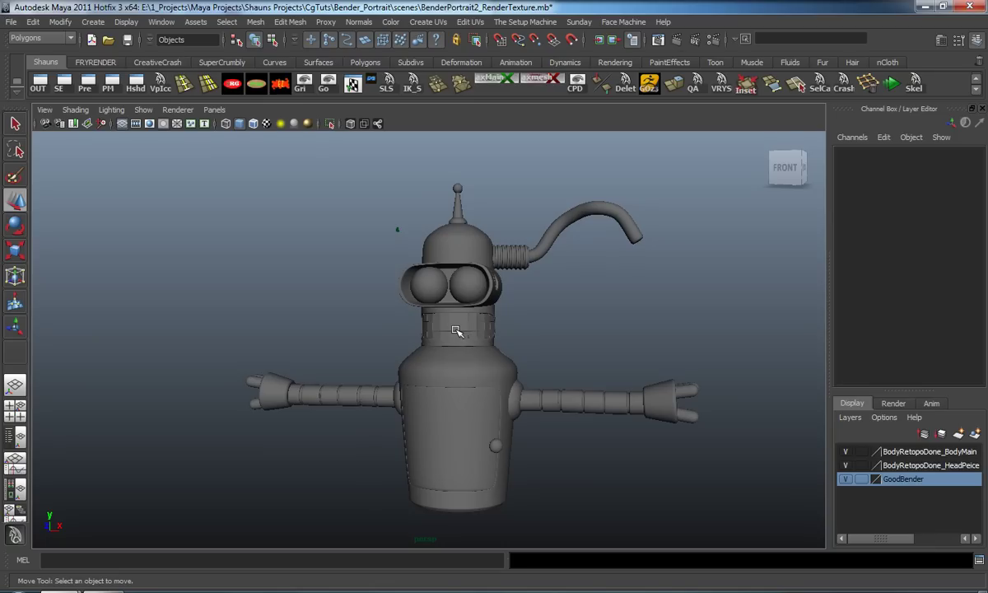
pyautogui.keyDown('alt'); pyautogui.moveTo(412, 328); pyautogui.dragTo(412, 333); pyautogui.keyUp('alt')
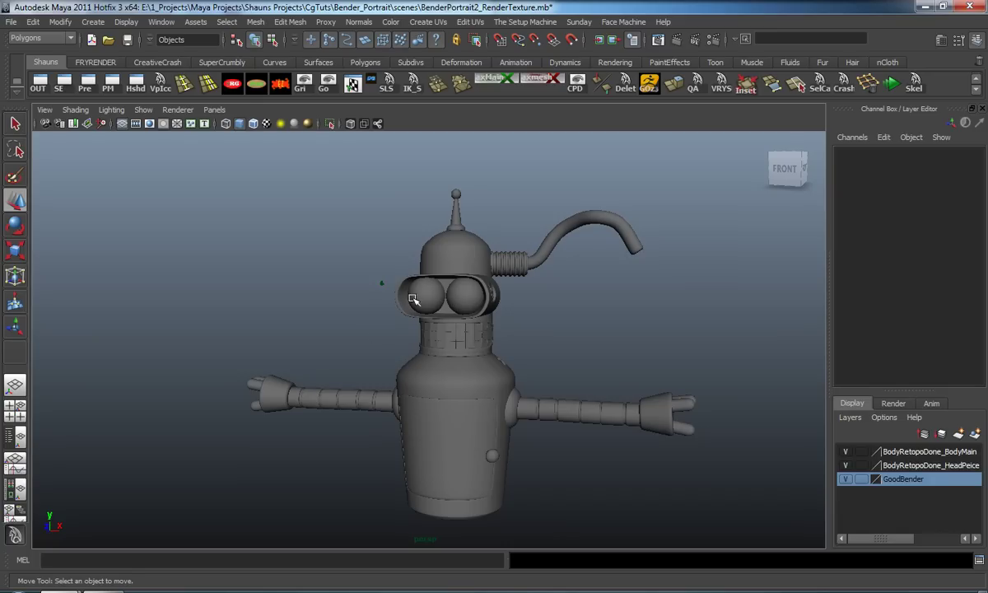
pyautogui.click(409, 290)
pyautogui.keyDown('shift'); pyautogui.click(467, 287); pyautogui.keyUp('shift')
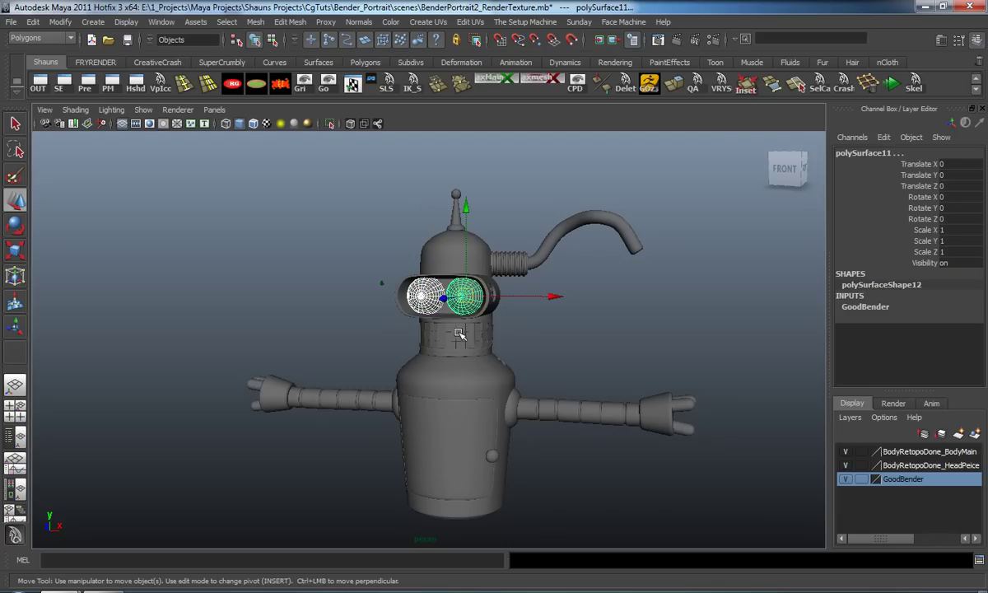
pyautogui.keyDown('shift'); pyautogui.click(543, 251); pyautogui.keyUp('shift')
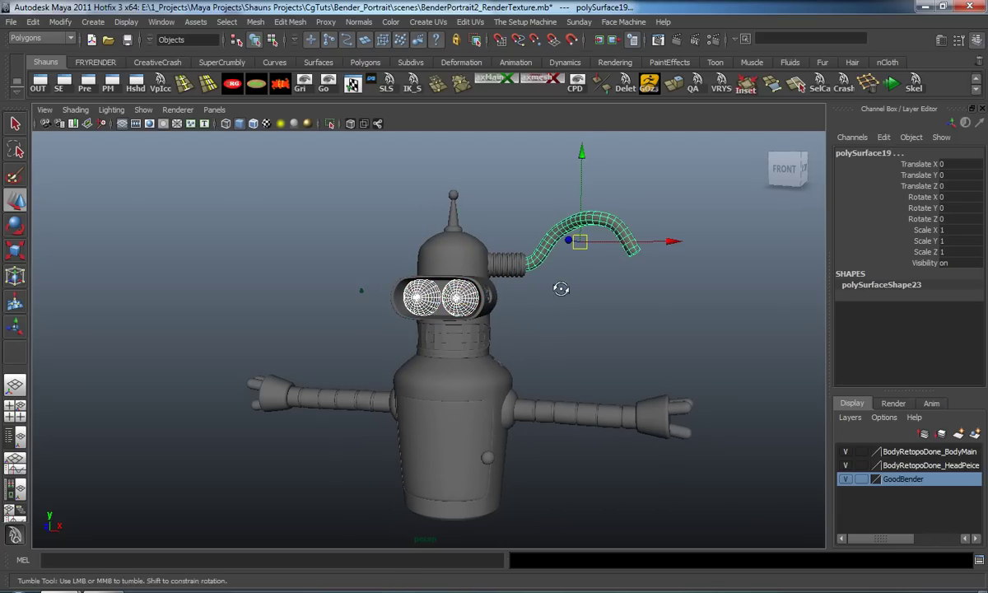
pyautogui.keyDown('alt'); pyautogui.moveTo(558, 289); pyautogui.dragTo(565, 285); pyautogui.keyUp('alt')
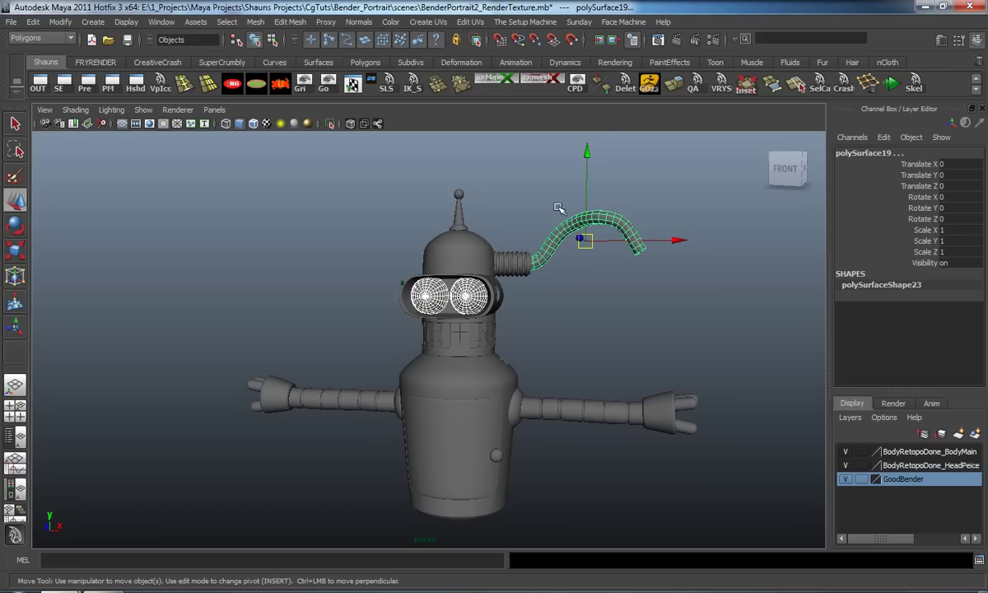
pyautogui.click(624, 86)
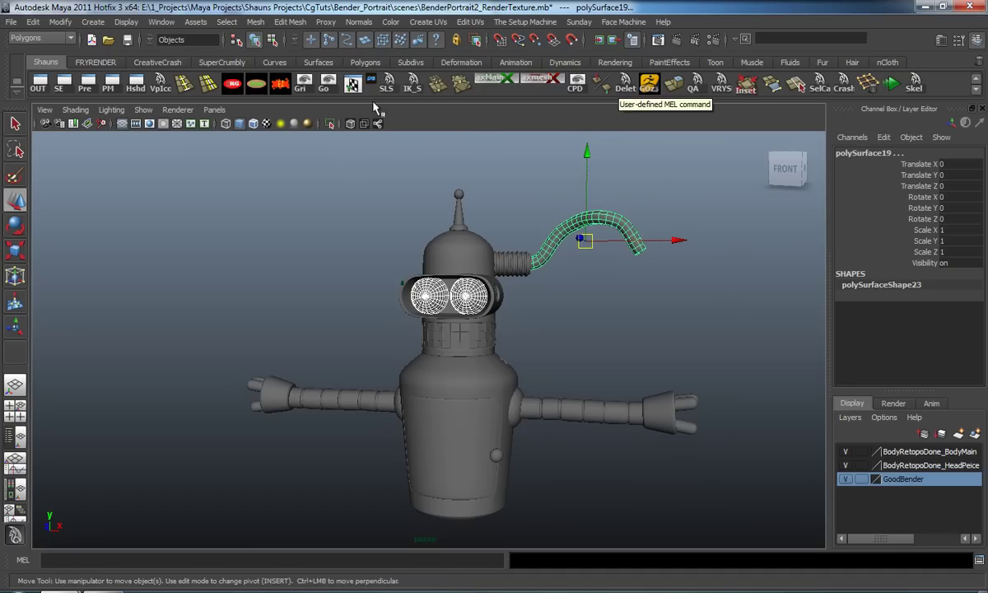
pyautogui.click(352, 84)
pyautogui.moveTo(824, 59); pyautogui.dragTo(292, 23)
pyautogui.click(201, 42)
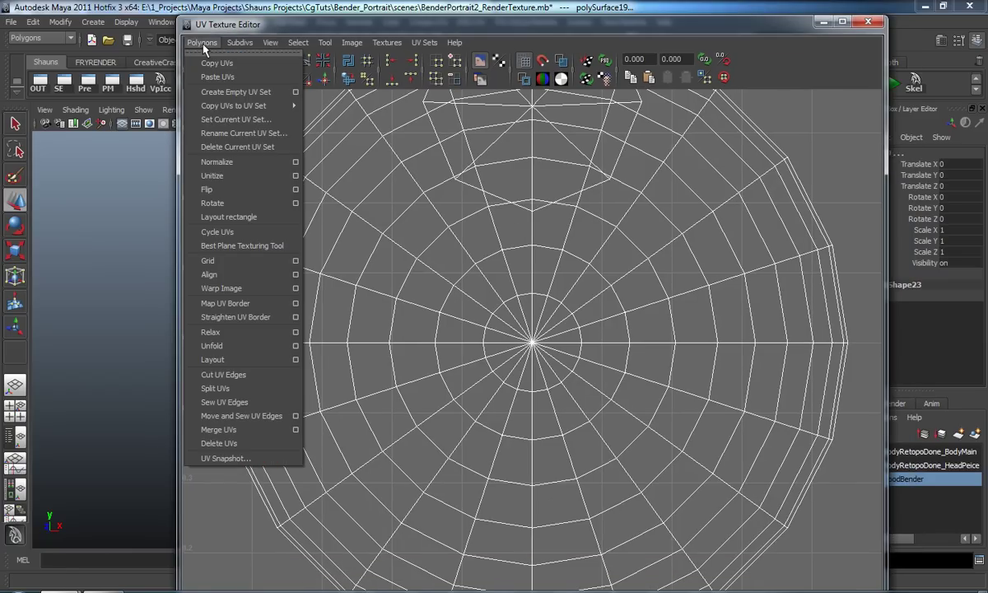
pyautogui.click(237, 445)
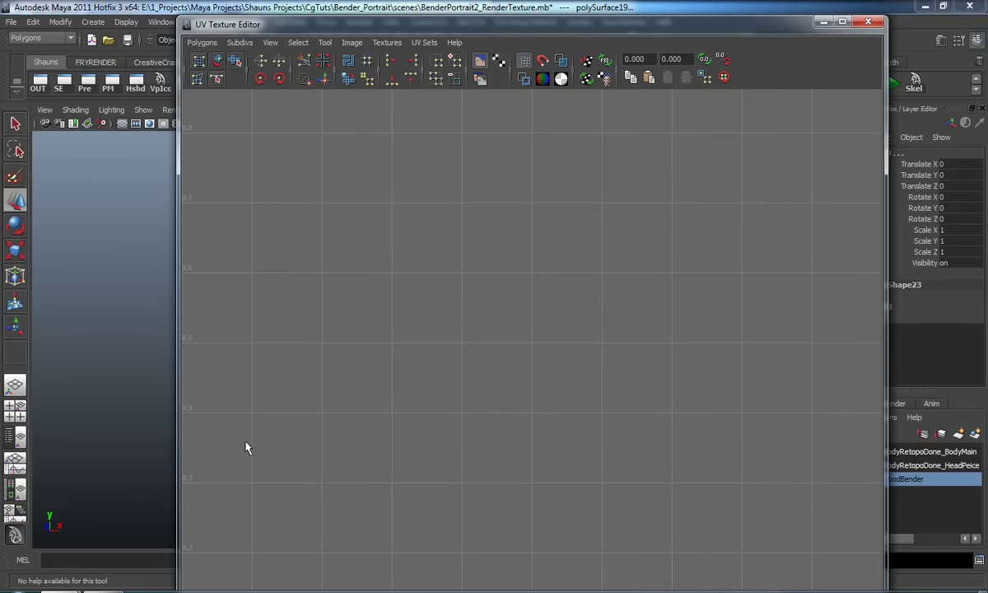
pyautogui.click(868, 22)
# Step: Start exporting only the character's right eyeball as a selection, with the Desktop as the destination folder
pyautogui.click(352, 326)
pyautogui.scroll(2, 352, 326)
pyautogui.keyDown('alt'); pyautogui.moveTo(353, 326); pyautogui.dragTo(351, 363, button='middle'); pyautogui.keyUp('alt')
pyautogui.scroll(3, 351, 363)
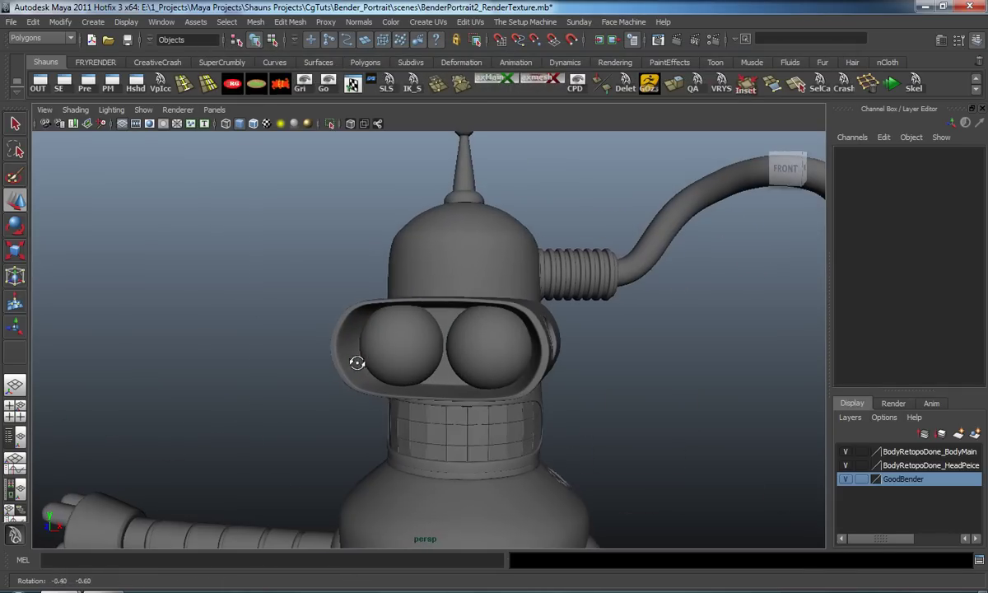
pyautogui.keyDown('alt'); pyautogui.moveTo(351, 364); pyautogui.dragTo(368, 351); pyautogui.keyUp('alt')
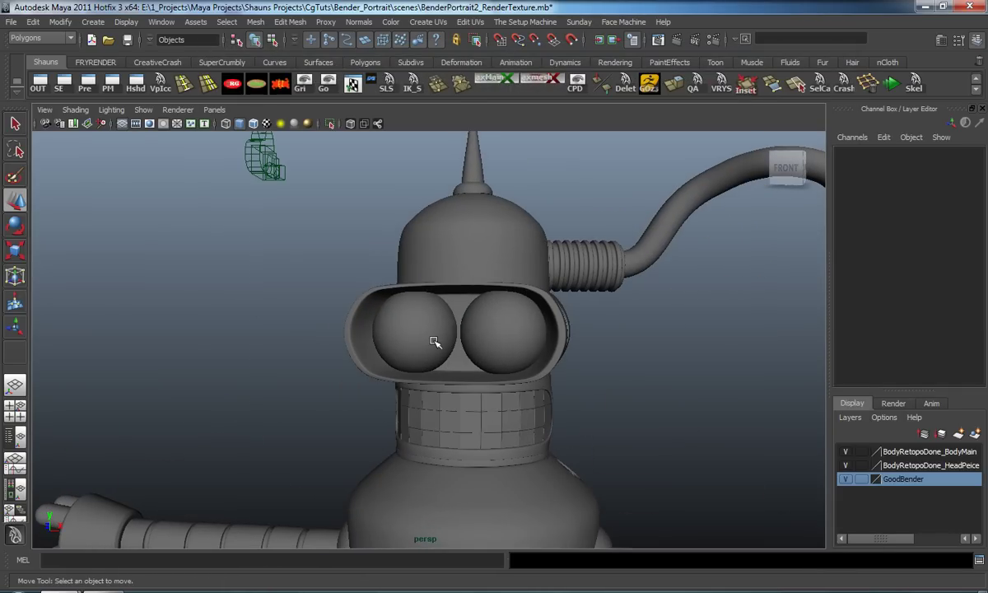
pyautogui.scroll(-2, 416, 325)
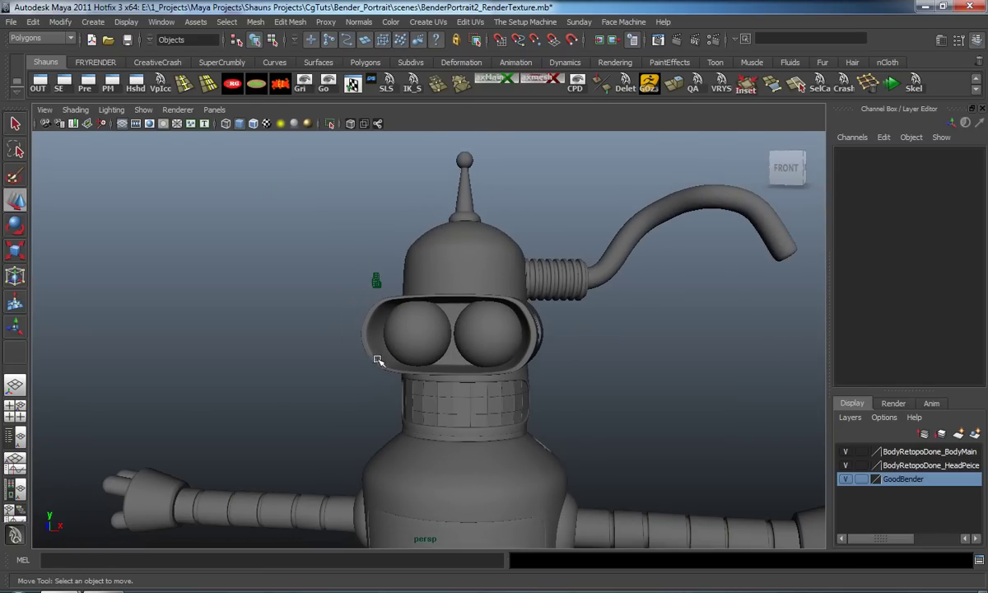
pyautogui.scroll(2, 444, 353)
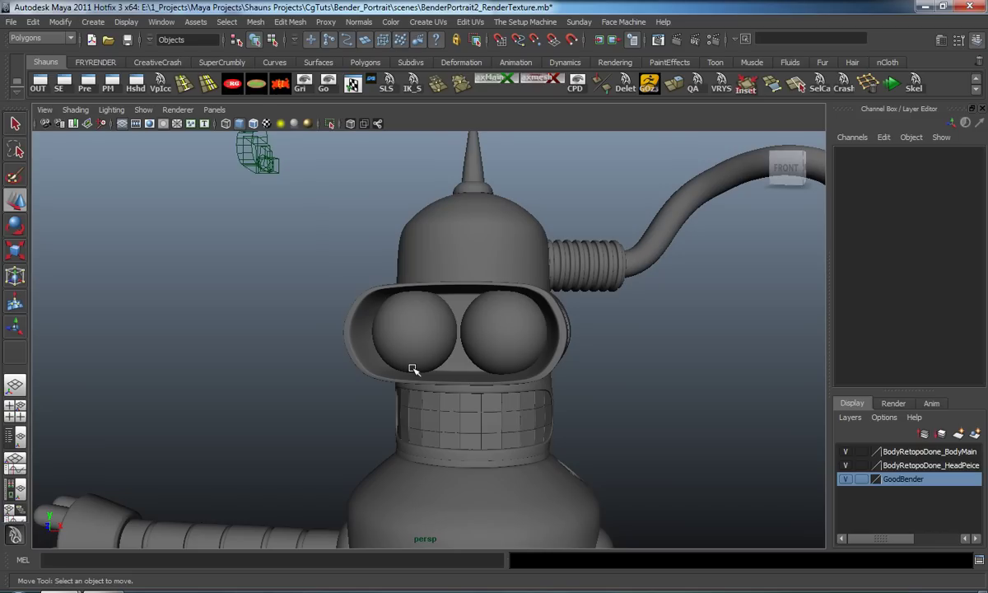
pyautogui.click(395, 341)
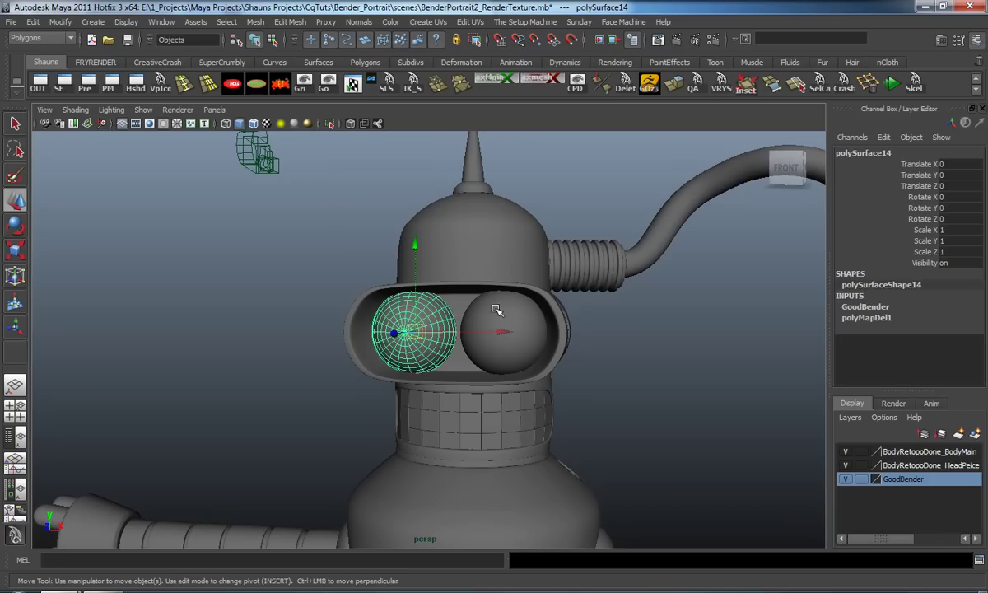
pyautogui.keyDown('shift'); pyautogui.click(497, 306); pyautogui.keyUp('shift')
pyautogui.click(383, 329)
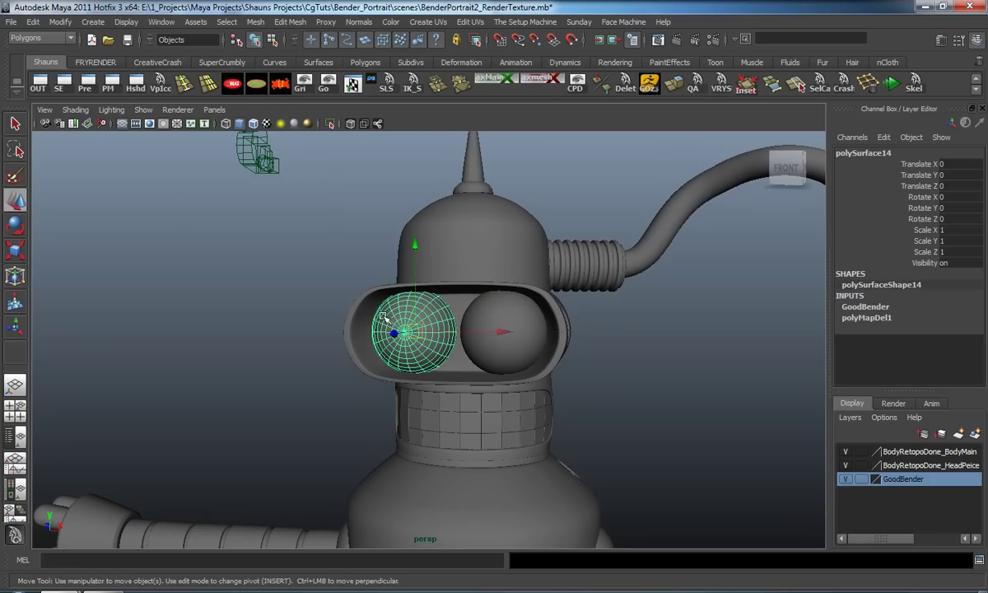
pyautogui.click(10, 22)
pyautogui.click(43, 156)
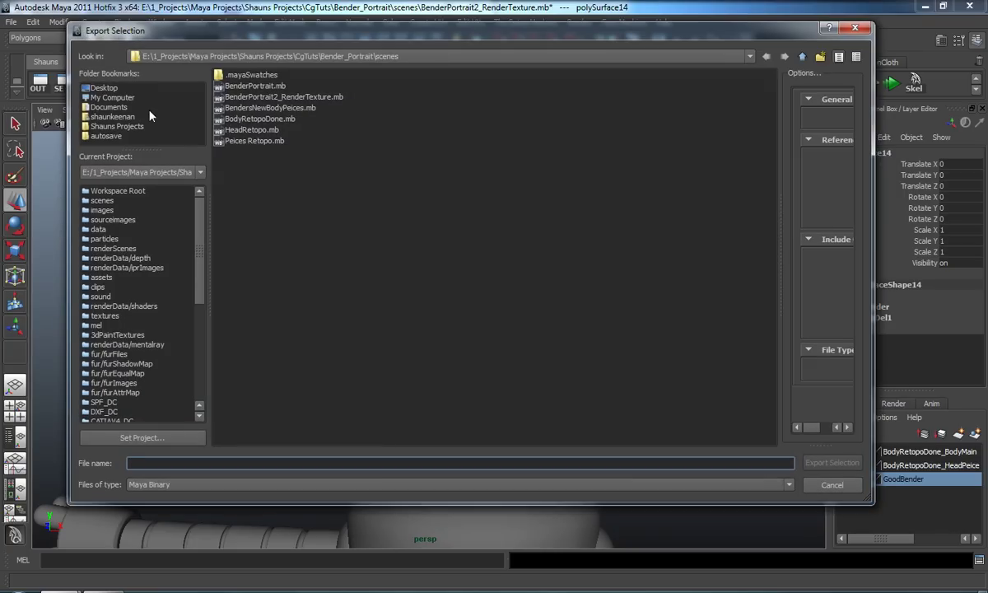
pyautogui.click(103, 89)
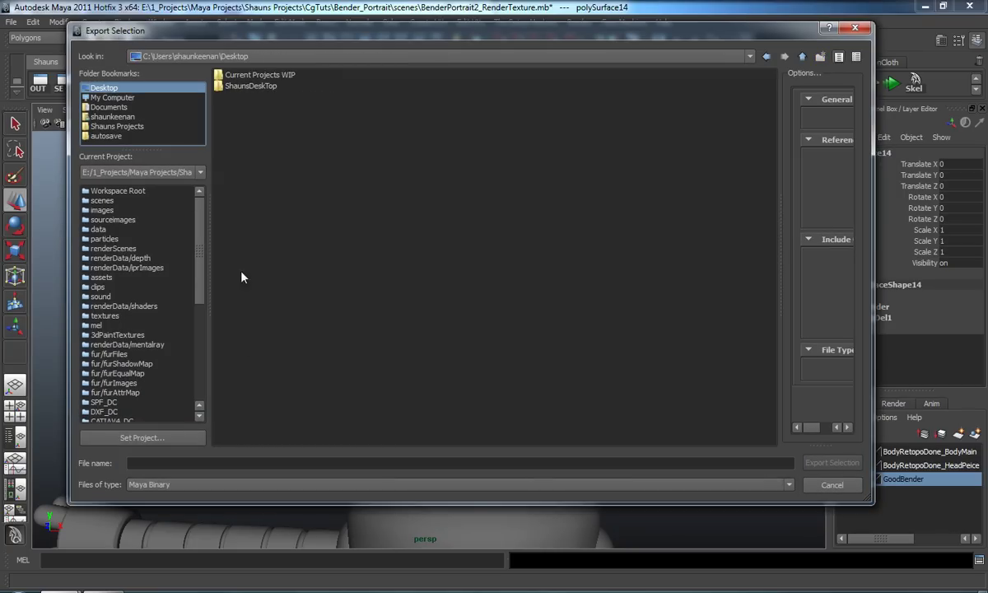
# Step: Set the export format to OBJexport and export the selected eyeball as REye
pyautogui.click(211, 485)
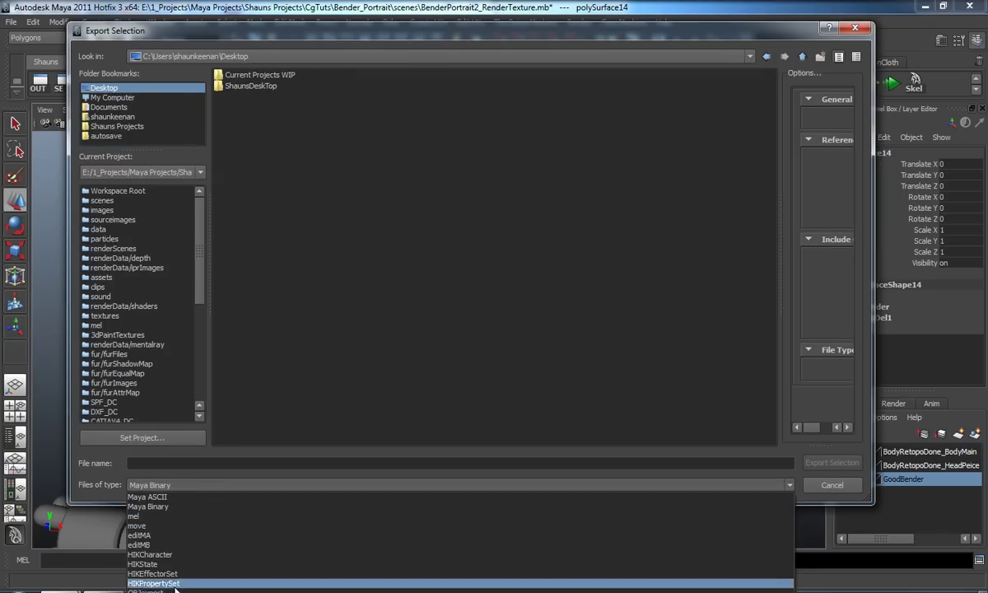
pyautogui.click(174, 589)
pyautogui.press('o')
pyautogui.click(195, 463)
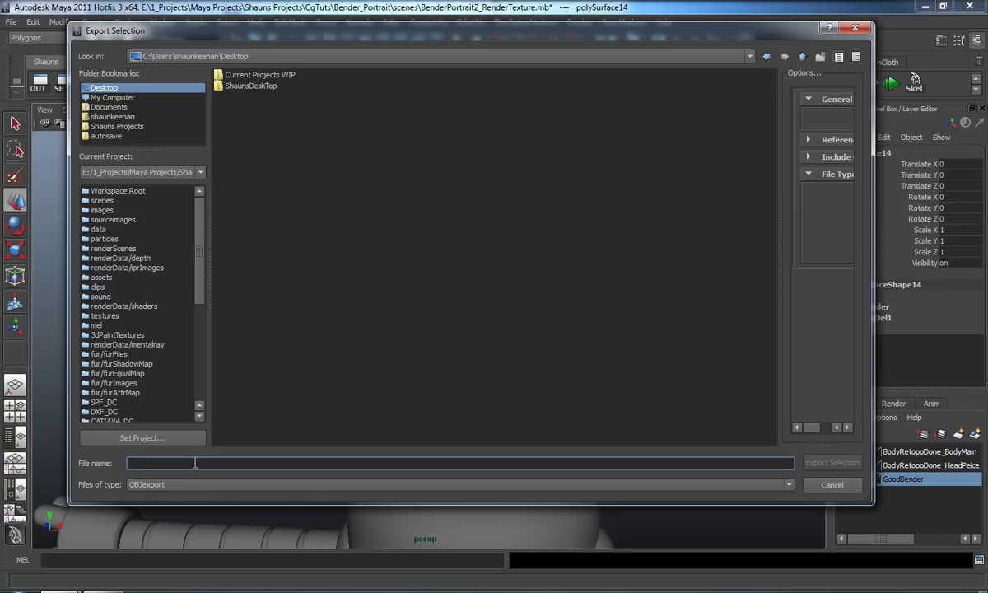
pyautogui.write('REye')
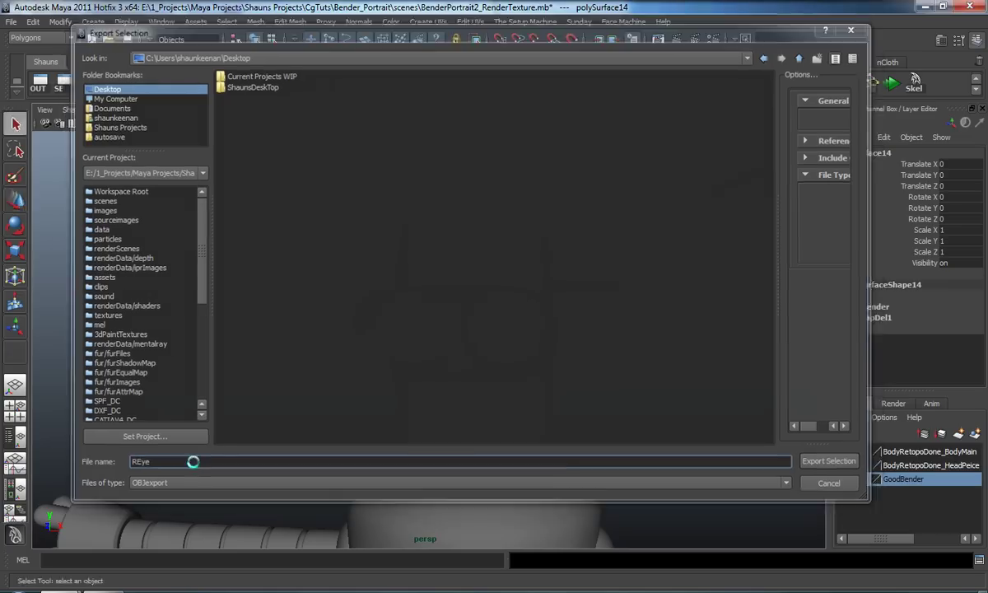
pyautogui.press('Return')
# Step: Export the character's left eyeball to the Desktop as an OBJ file named LEye
pyautogui.click(504, 329)
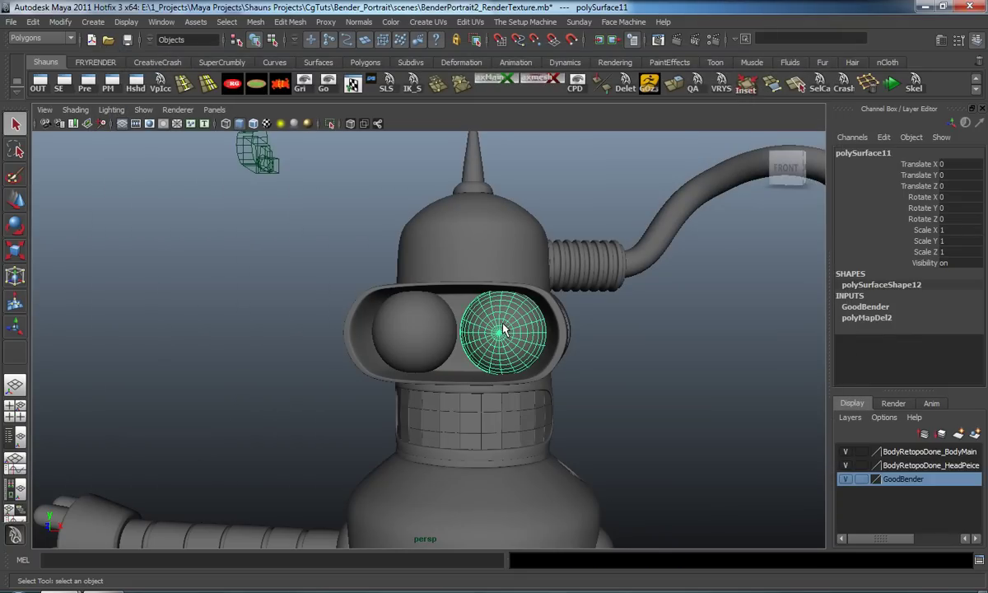
pyautogui.write('g')
pyautogui.write('LEyte')
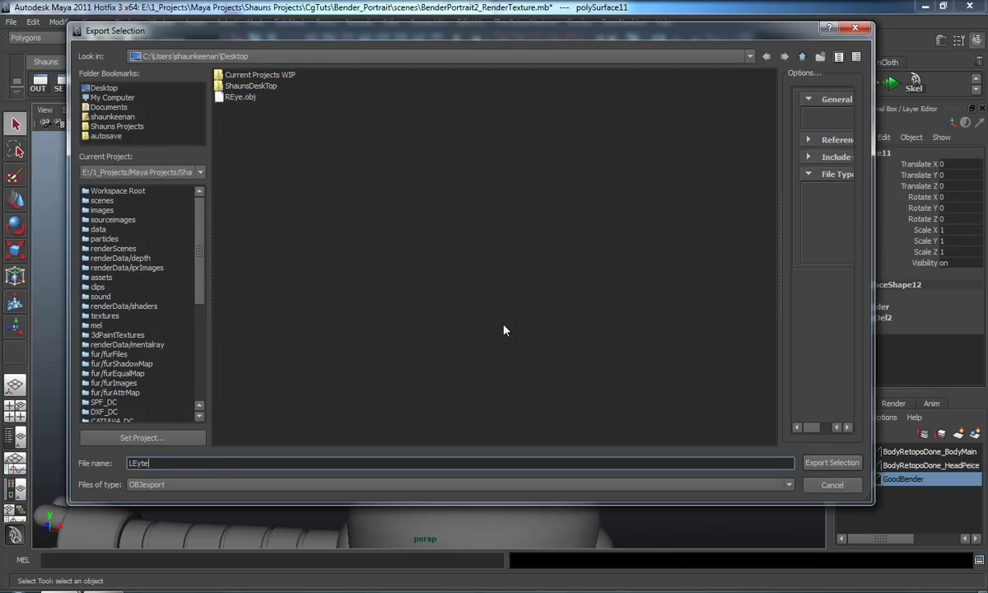
pyautogui.press('BackSpace')
pyautogui.press('BackSpace')
pyautogui.write('e')
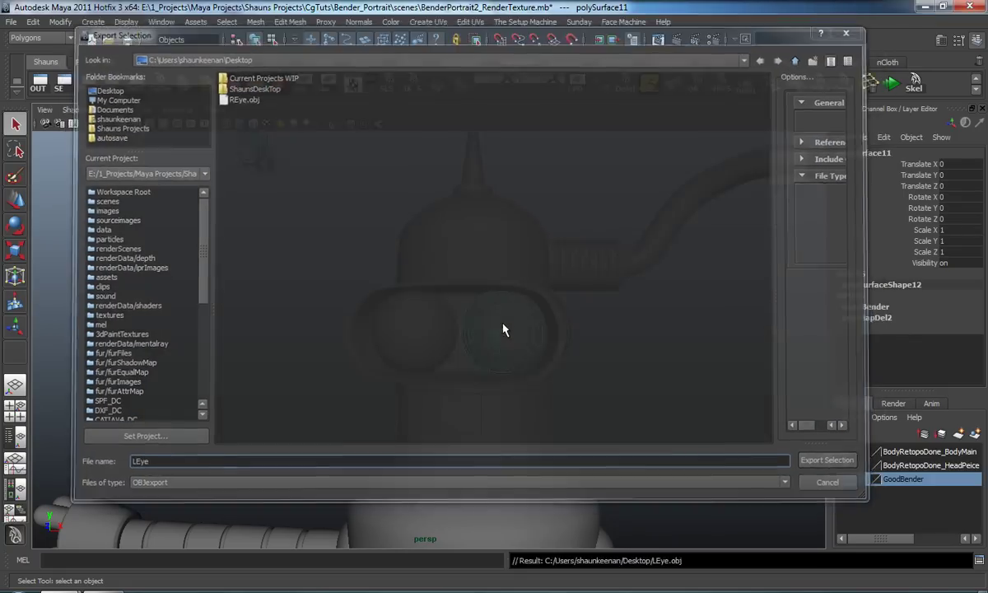
pyautogui.press('Return')
# Step: Export the curved head wire to the Desktop as an OBJ file named Wire
pyautogui.click(650, 241)
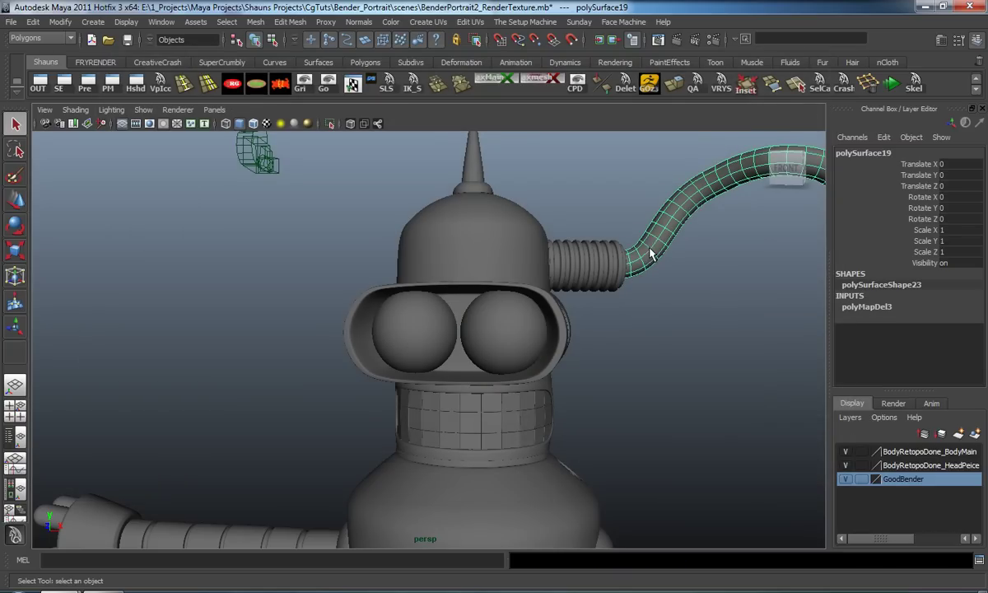
pyautogui.write('gW')
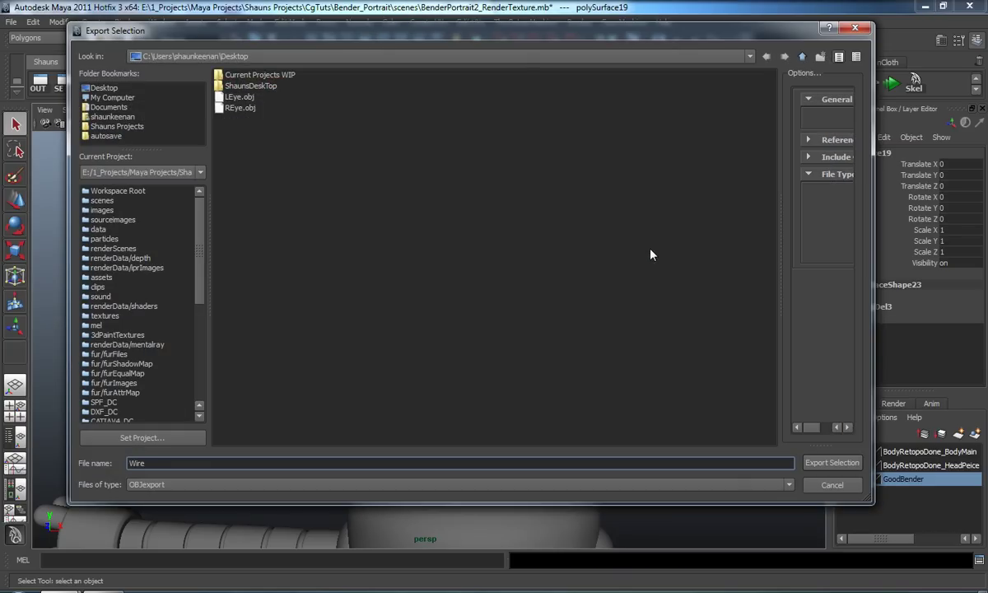
pyautogui.write('ire')
pyautogui.press('Return')
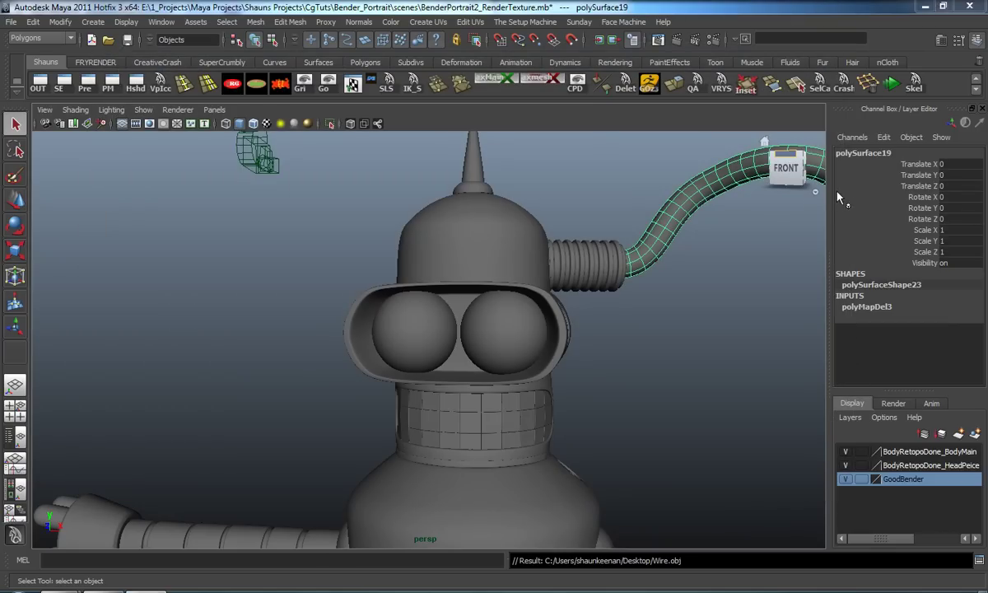
# Step: Switch to Roadkill, maximize it and load LEye.obj from the Desktop
pyautogui.moveTo(987, 74); pyautogui.dragTo(219, 33)
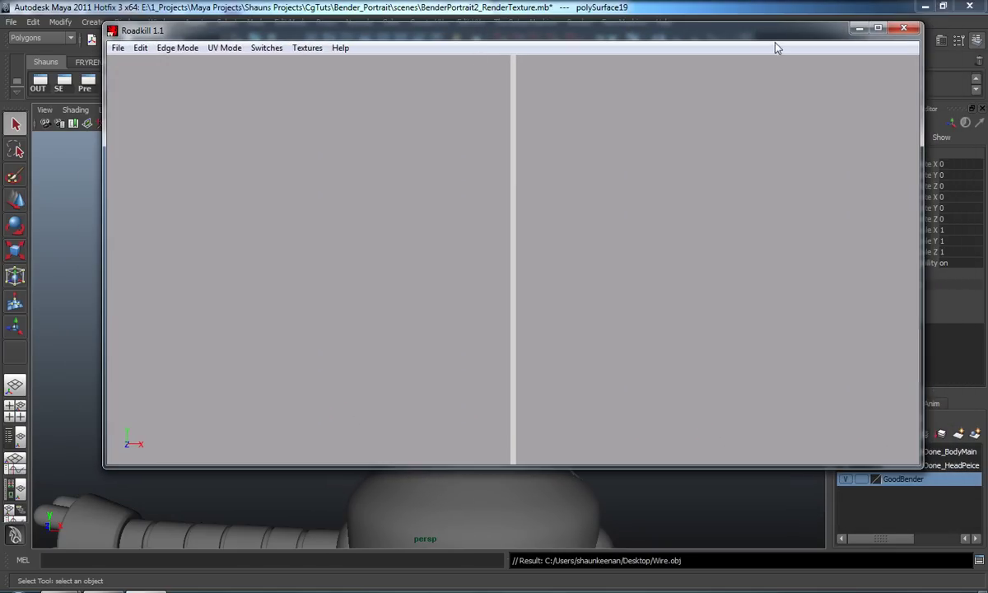
pyautogui.doubleClick(819, 31)
pyautogui.click(11, 22)
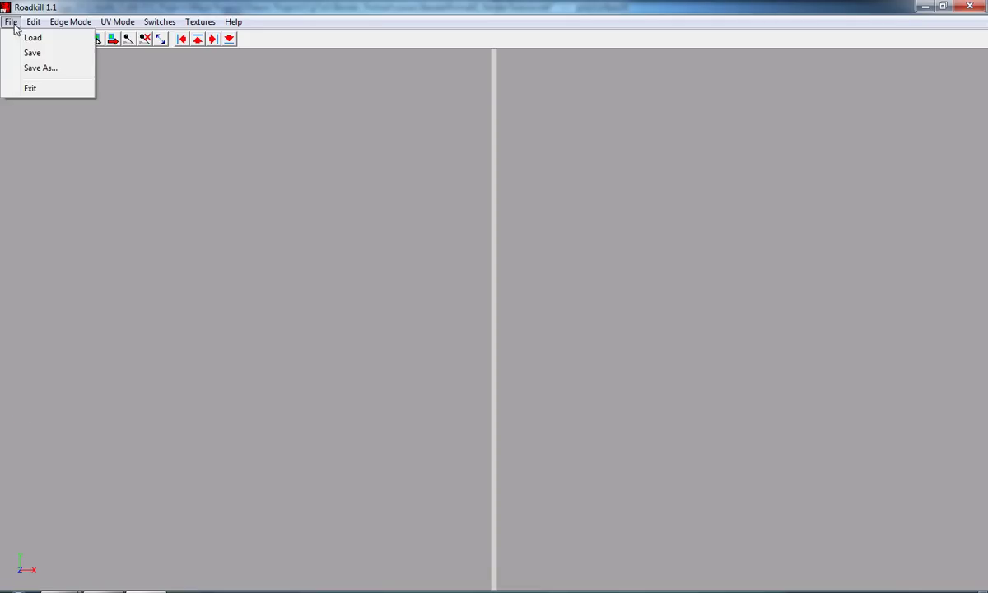
pyautogui.click(31, 36)
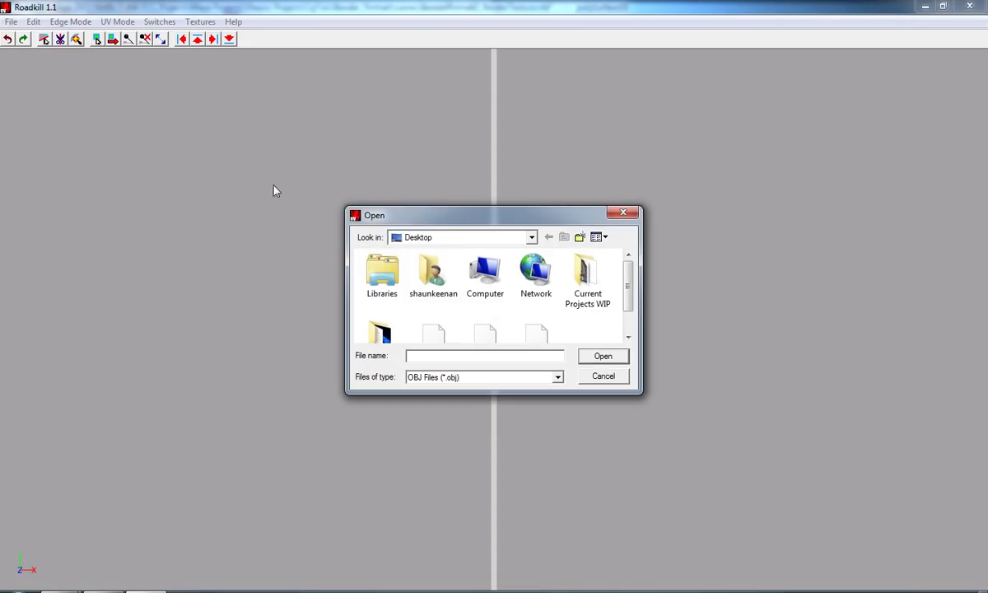
pyautogui.moveTo(623, 295); pyautogui.dragTo(627, 326)
pyautogui.doubleClick(433, 306)
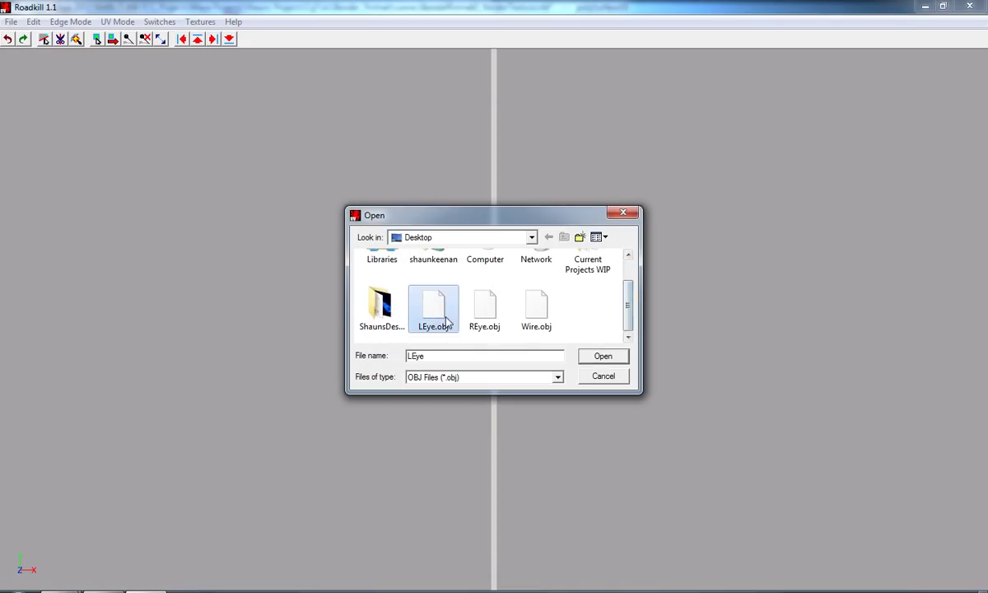
# Step: Unwrap the eyeball with a seam along the edge loop around its rear pole, and save the file
pyautogui.keyDown('alt'); pyautogui.moveTo(331, 306); pyautogui.dragTo(271, 329); pyautogui.keyUp('alt')
pyautogui.keyDown('alt'); pyautogui.moveTo(271, 329); pyautogui.dragTo(243, 331, button='right'); pyautogui.keyUp('alt')
pyautogui.keyDown('alt'); pyautogui.moveTo(243, 331); pyautogui.dragTo(177, 306); pyautogui.keyUp('alt')
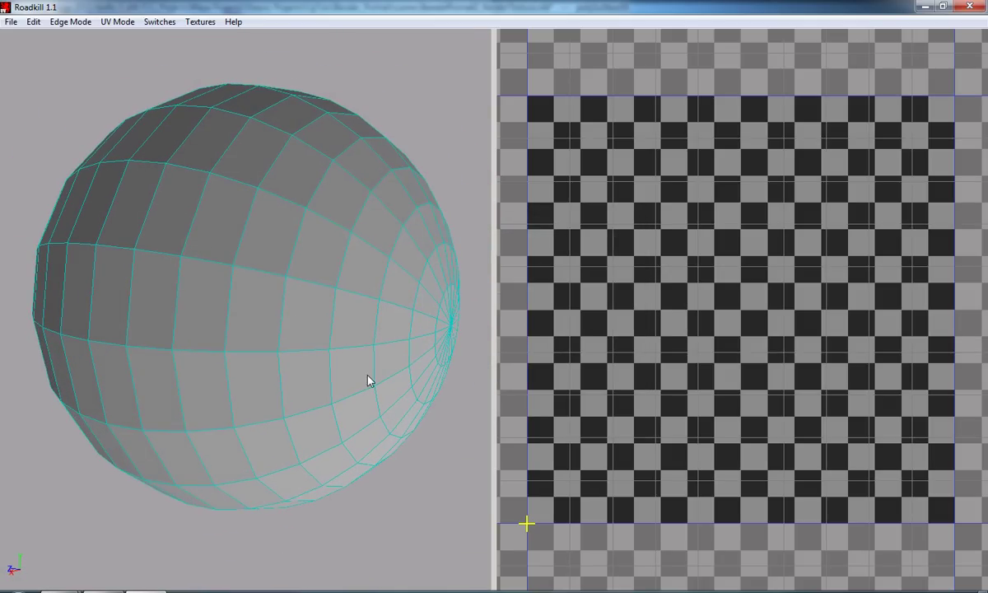
pyautogui.keyDown('alt'); pyautogui.moveTo(287, 369); pyautogui.dragTo(284, 310); pyautogui.keyUp('alt')
pyautogui.keyDown('alt'); pyautogui.moveTo(224, 266); pyautogui.dragTo(249, 280); pyautogui.keyUp('alt')
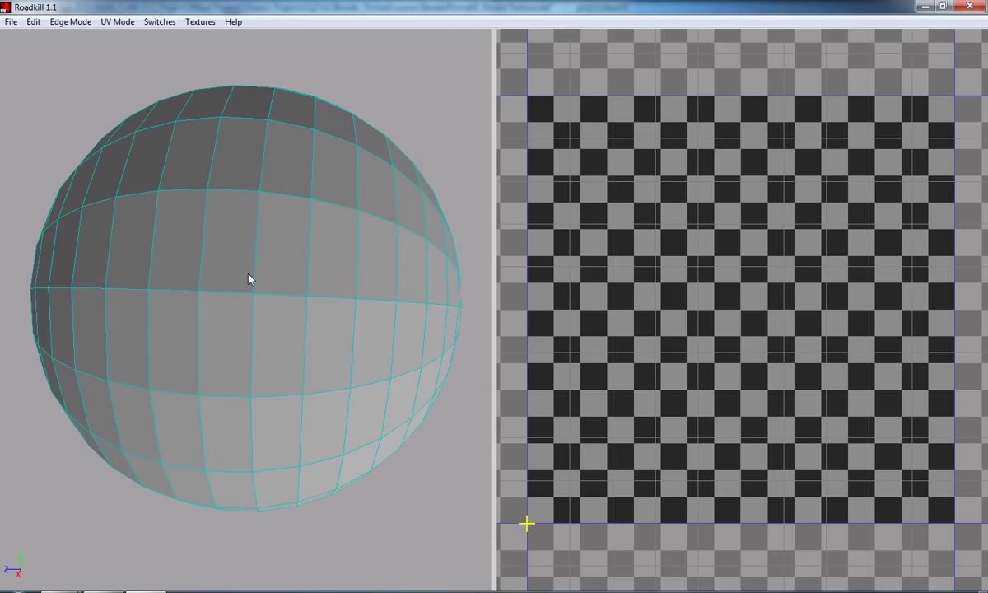
pyautogui.keyDown('alt'); pyautogui.moveTo(249, 285); pyautogui.dragTo(338, 302); pyautogui.keyUp('alt')
pyautogui.doubleClick(334, 347)
pyautogui.press('c')
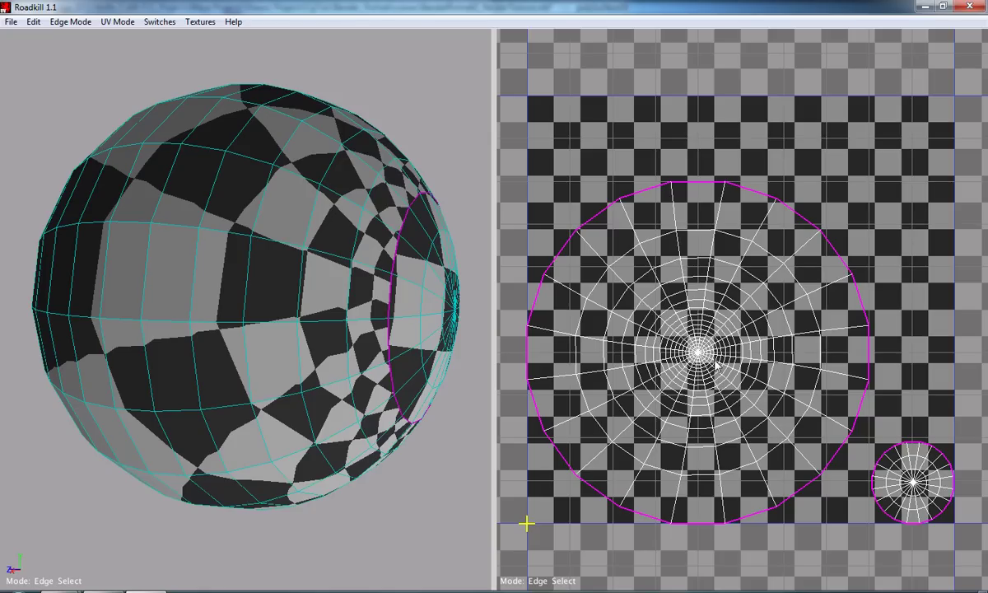
pyautogui.keyDown('alt'); pyautogui.moveTo(700, 368); pyautogui.dragTo(688, 347, button='middle'); pyautogui.keyUp('alt')
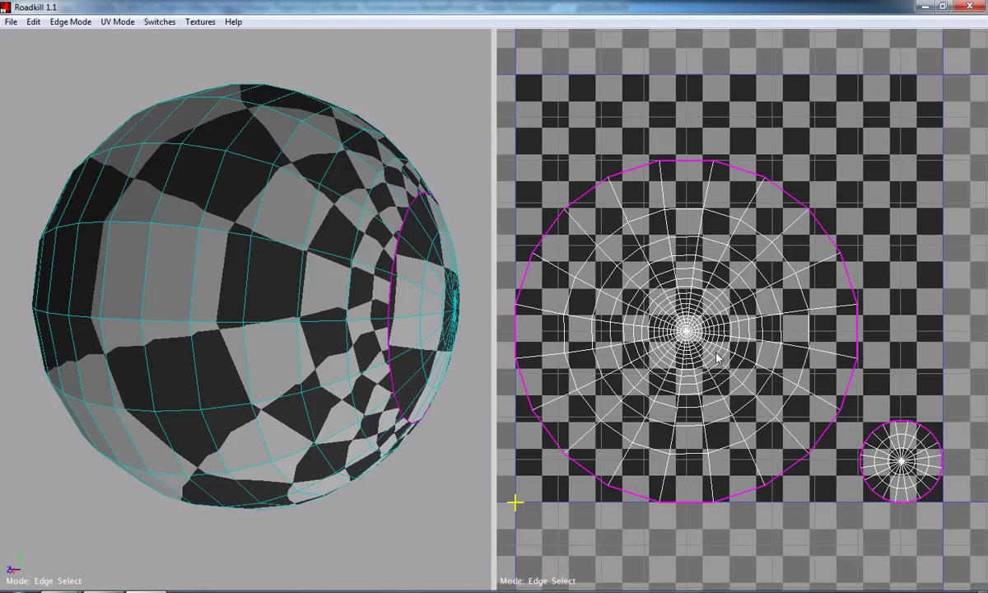
pyautogui.click(11, 22)
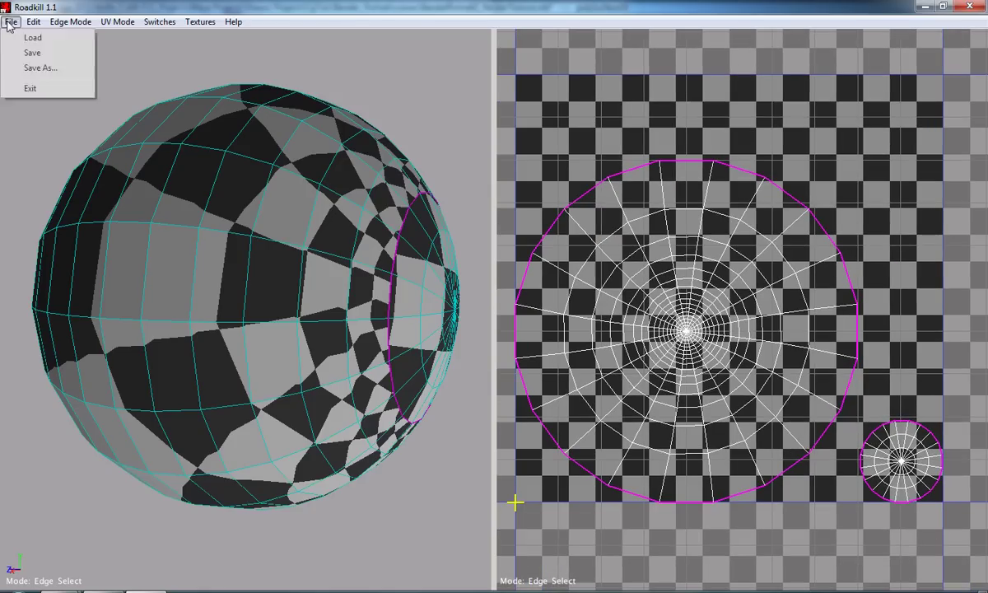
pyautogui.click(25, 53)
# Step: Load REye.obj from the Desktop
pyautogui.click(11, 21)
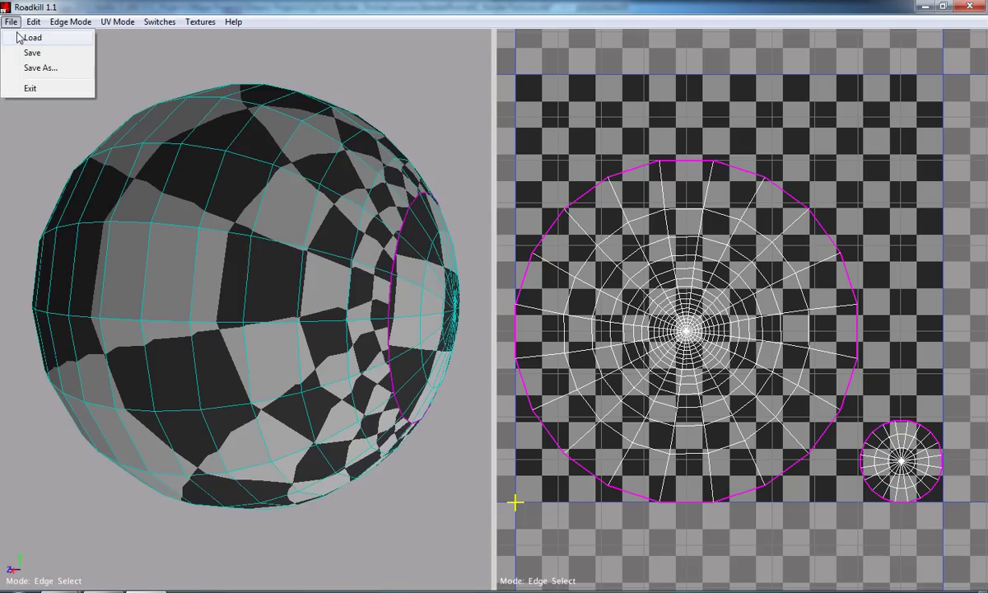
pyautogui.click(18, 37)
pyautogui.scroll(-1, 579, 271)
pyautogui.doubleClick(484, 304)
# Step: Unwrap the right eyeball with a seam along the edge loop around its rear pole, and save the file
pyautogui.keyDown('alt'); pyautogui.moveTo(458, 316); pyautogui.dragTo(385, 316); pyautogui.keyUp('alt')
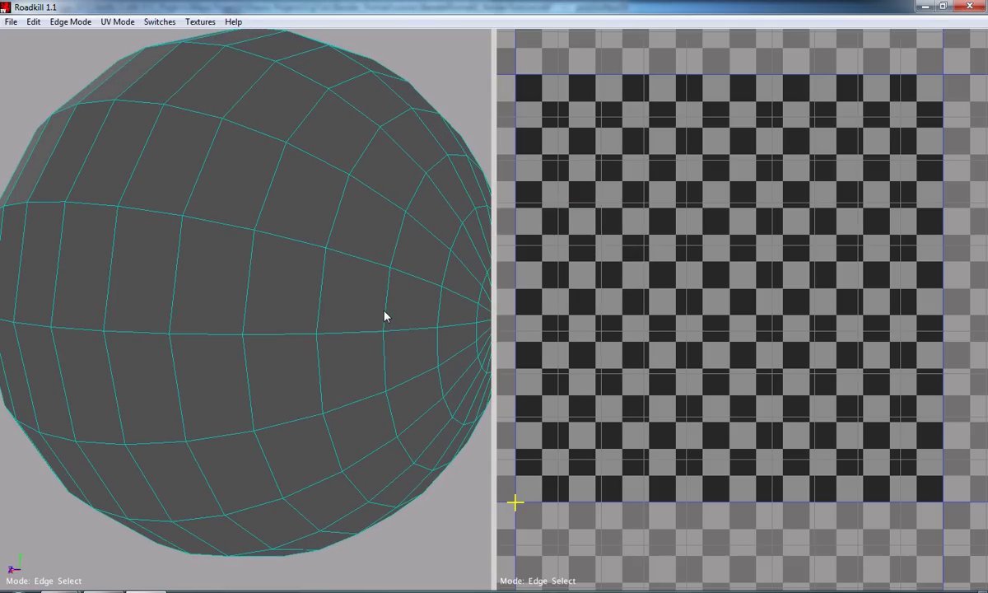
pyautogui.click(386, 315)
pyautogui.press('c')
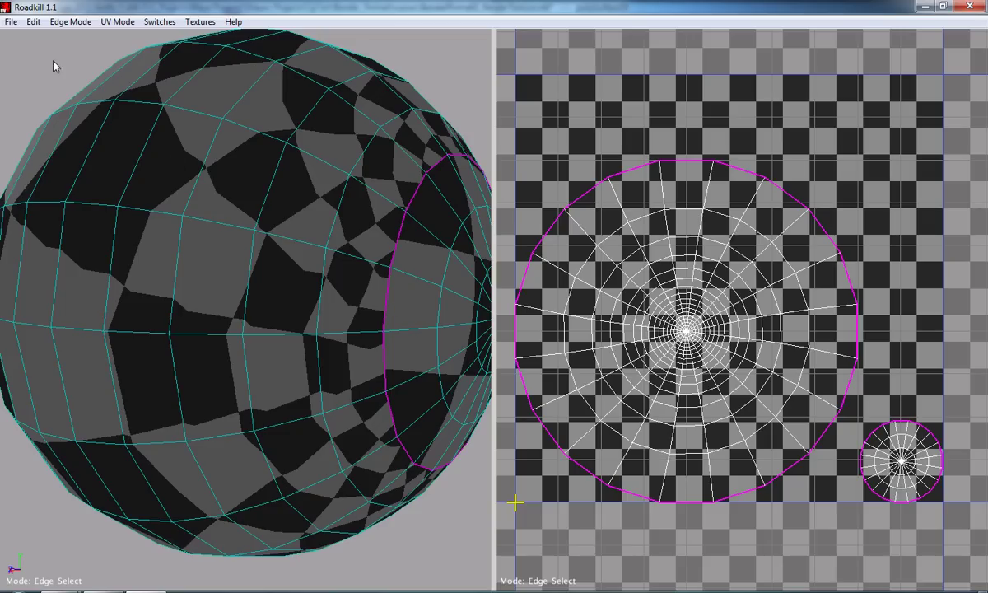
pyautogui.click(11, 22)
pyautogui.click(12, 22)
# Step: Load Wire.obj from the Desktop
pyautogui.click(12, 22)
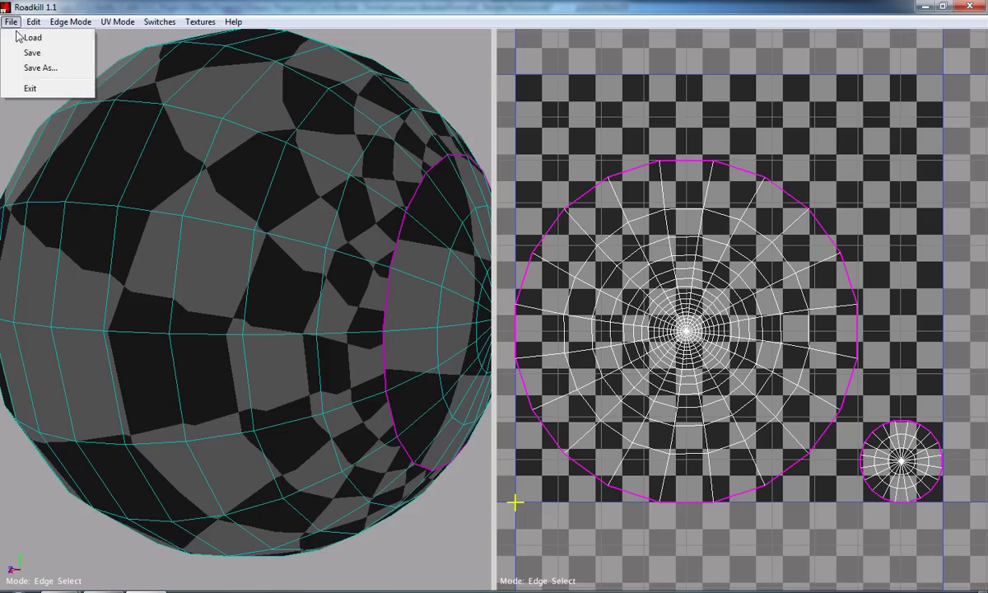
pyautogui.click(33, 37)
pyautogui.scroll(-1, 533, 321)
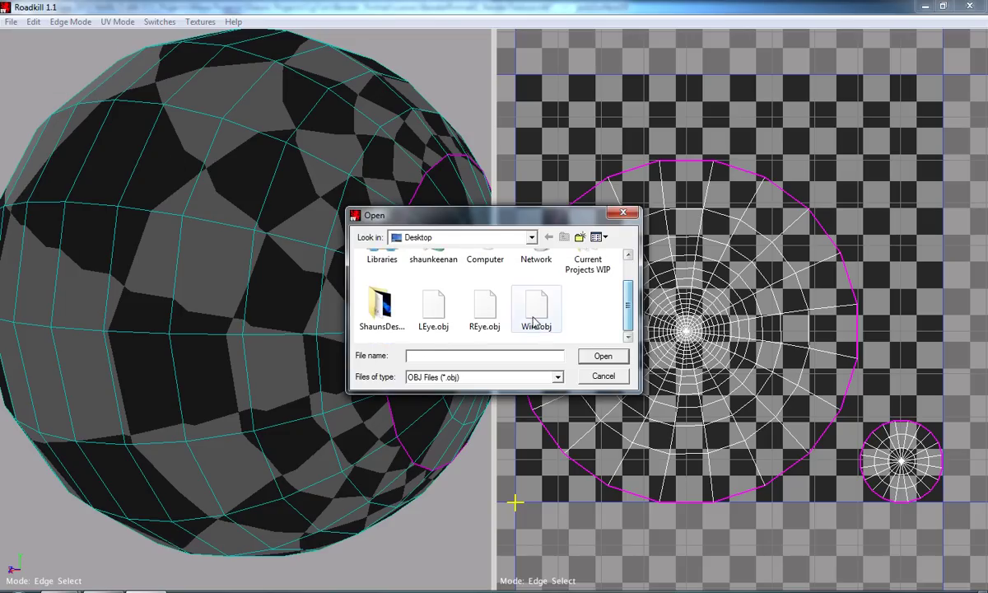
pyautogui.doubleClick(533, 321)
# Step: Cut seams around one end cap of the wire and along its full length
pyautogui.keyDown('alt'); pyautogui.moveTo(485, 325); pyautogui.dragTo(163, 358); pyautogui.keyUp('alt')
pyautogui.doubleClick(249, 303)
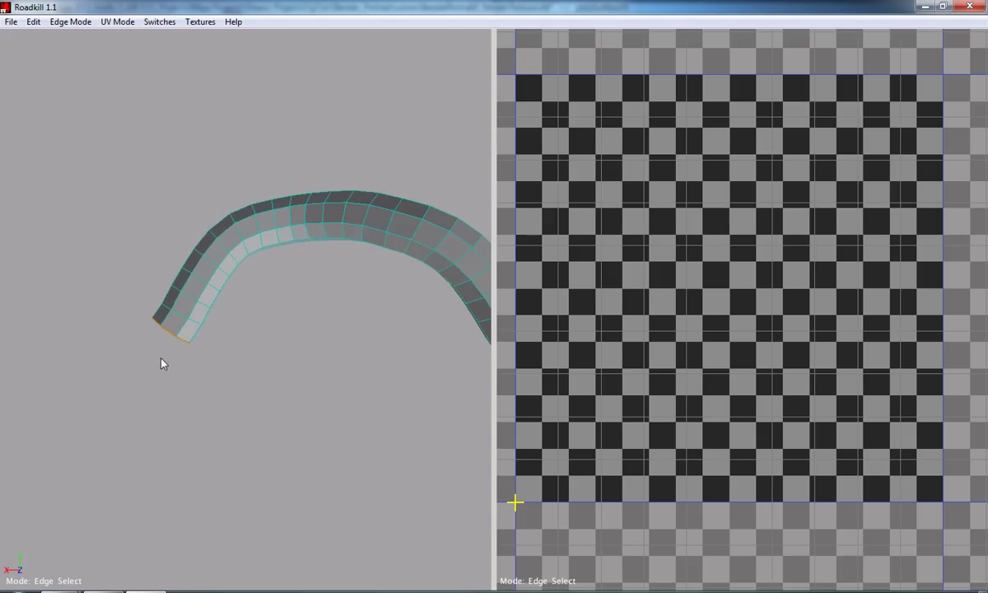
pyautogui.press('c')
pyautogui.keyDown('alt'); pyautogui.moveTo(302, 292); pyautogui.dragTo(125, 346); pyautogui.keyUp('alt')
pyautogui.doubleClick(205, 392)
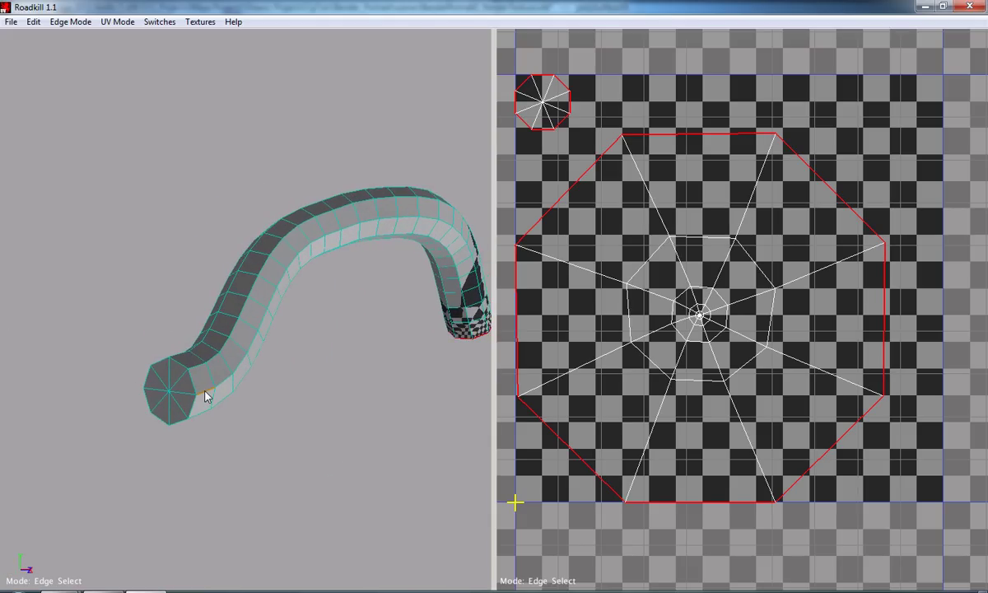
pyautogui.press('space')
# Step: Cut a seam around the wire's opposite end cap and save the unwrapped file
pyautogui.keyDown('alt'); pyautogui.moveTo(444, 346); pyautogui.dragTo(372, 320); pyautogui.keyUp('alt')
pyautogui.doubleClick(215, 326)
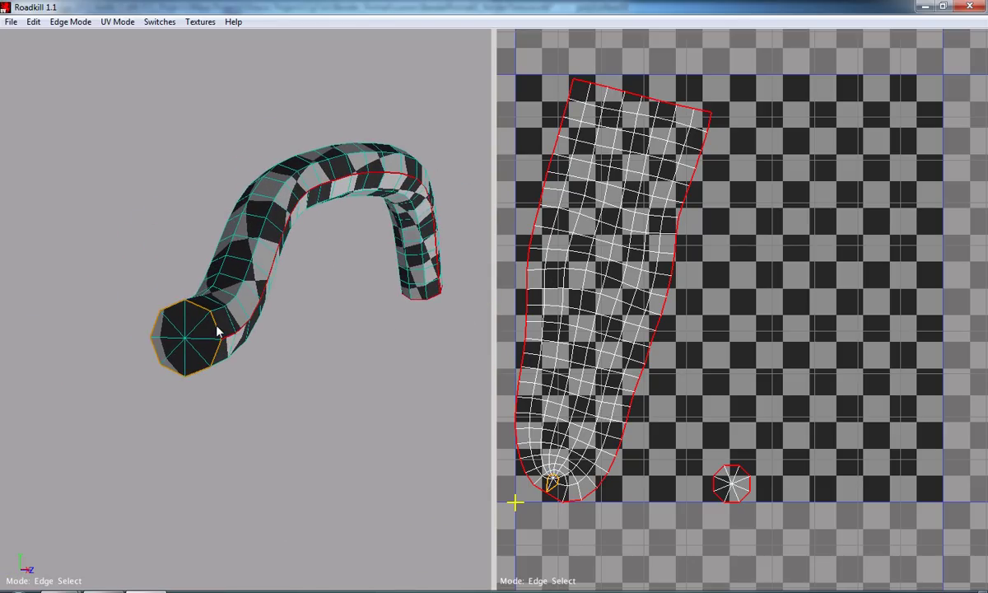
pyautogui.press('c')
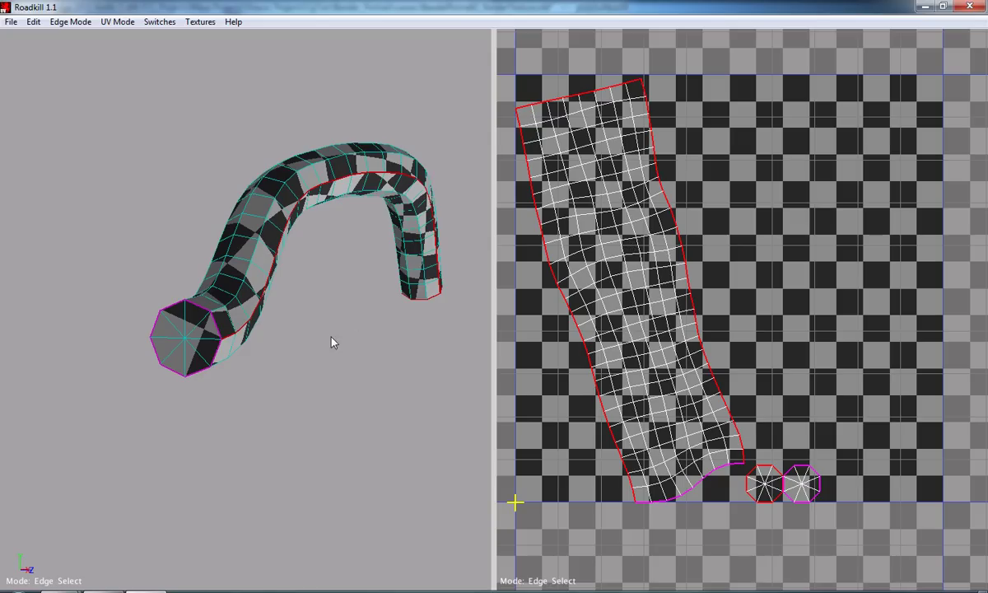
pyautogui.click(12, 21)
pyautogui.click(23, 52)
# Step: Switch to Maya and put the original head wire and both eyeballs on a new display layer
pyautogui.click(62, 590)
pyautogui.click(195, 568)
pyautogui.keyDown('alt'); pyautogui.moveTo(368, 365); pyautogui.dragTo(449, 374); pyautogui.keyUp('alt')
pyautogui.keyDown('shift'); pyautogui.click(457, 329); pyautogui.keyUp('shift')
pyautogui.keyDown('shift'); pyautogui.click(387, 338); pyautogui.keyUp('shift')
pyautogui.click(974, 433)
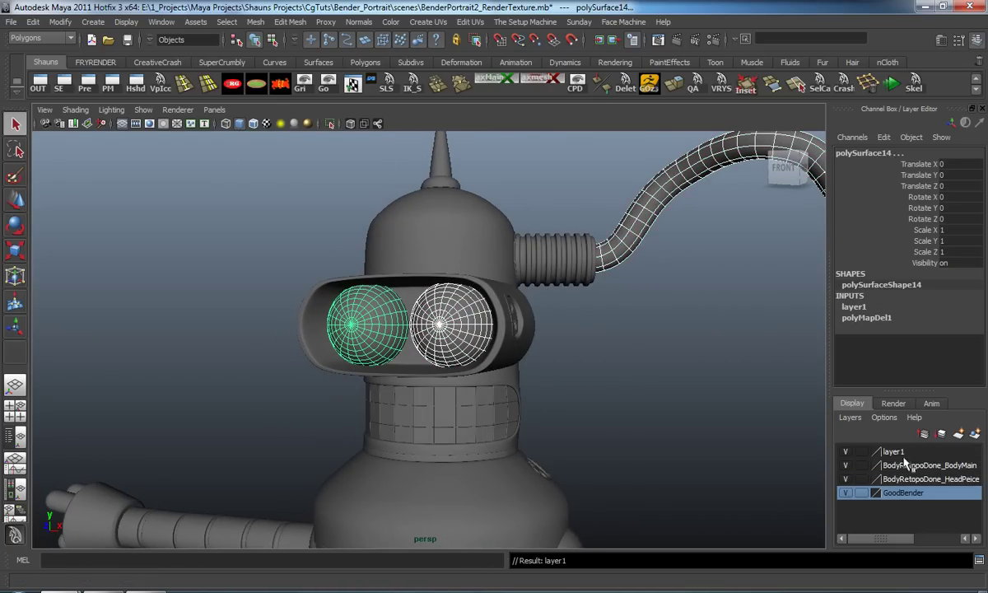
# Step: Hide the new display layer and rename it UnMapped
pyautogui.click(846, 451)
pyautogui.click(794, 455)
pyautogui.click(888, 451)
pyautogui.doubleClick(890, 453)
pyautogui.write('UnMapped')
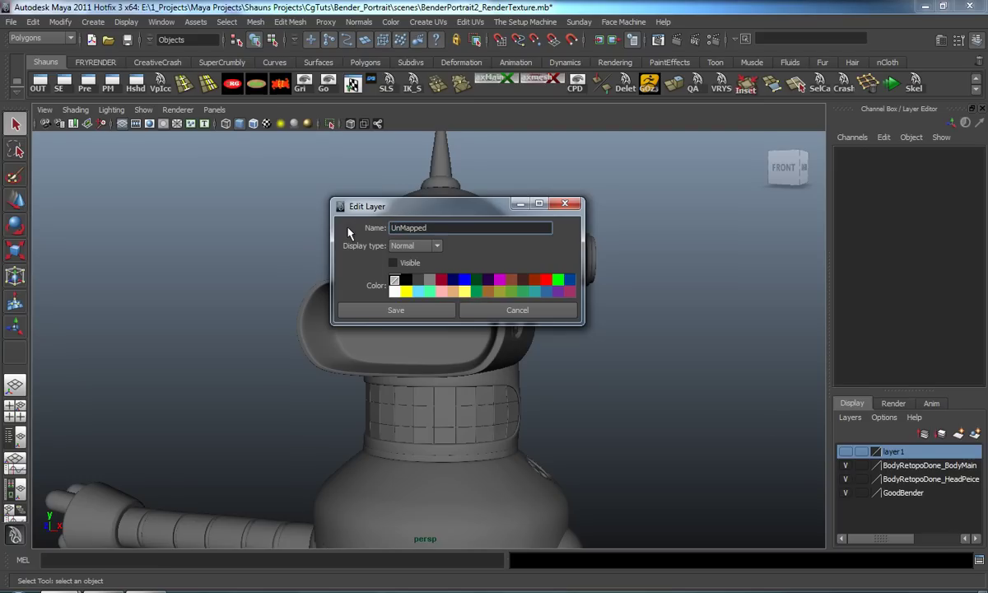
pyautogui.click(423, 310)
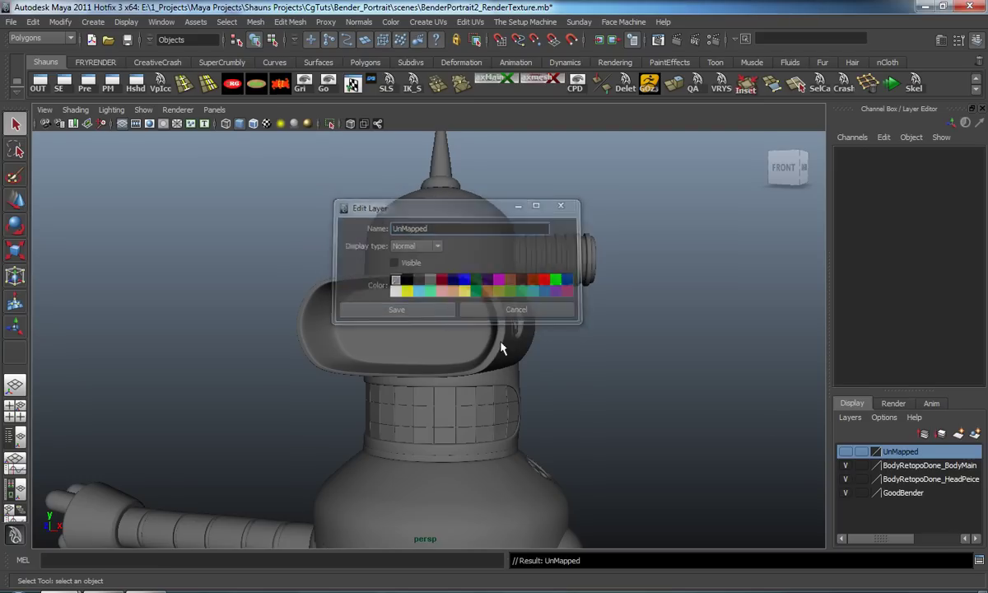
# Step: Import the unwrapped REye.obj, LEye.obj and Wire.obj from the Desktop into the scene
pyautogui.click(11, 22)
pyautogui.click(37, 123)
pyautogui.doubleClick(252, 219)
pyautogui.press('g')
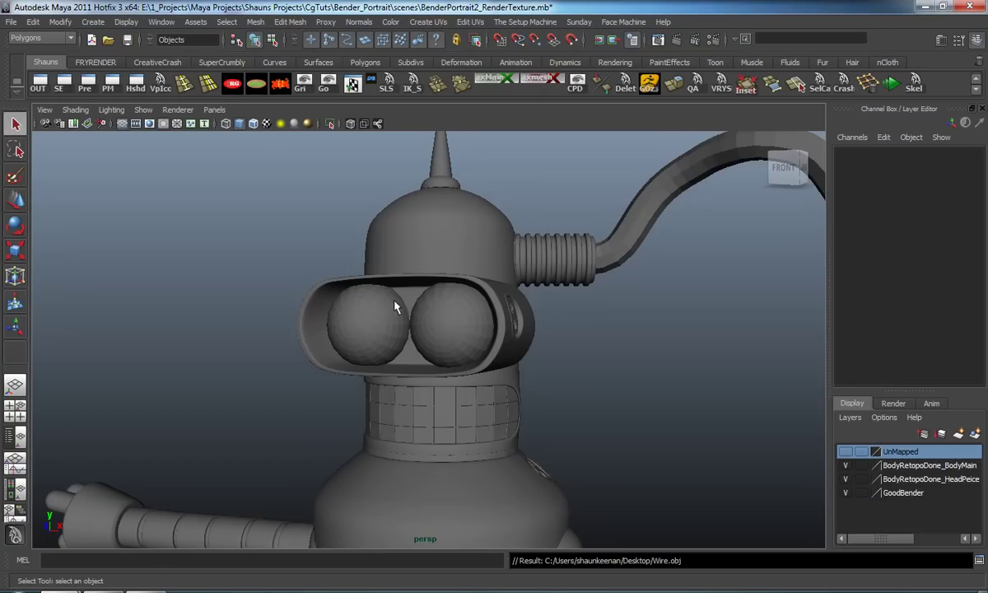
# Step: Select both imported eyeballs and show their UVs in the UV Texture Editor
pyautogui.keyDown('alt'); pyautogui.moveTo(401, 306); pyautogui.dragTo(466, 313); pyautogui.keyUp('alt')
pyautogui.click(465, 312)
pyautogui.keyDown('shift'); pyautogui.click(402, 282); pyautogui.keyUp('shift')
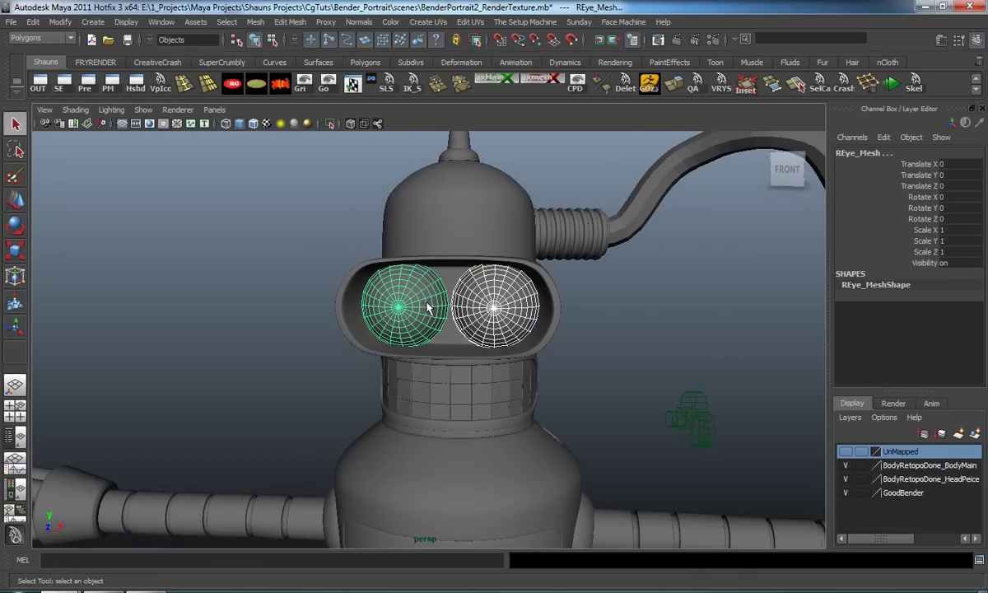
pyautogui.click(352, 86)
pyautogui.scroll(-3, 545, 317)
pyautogui.moveTo(501, 250); pyautogui.dragTo(535, 246, button='right')
pyautogui.moveTo(491, 22); pyautogui.dragTo(750, 14)
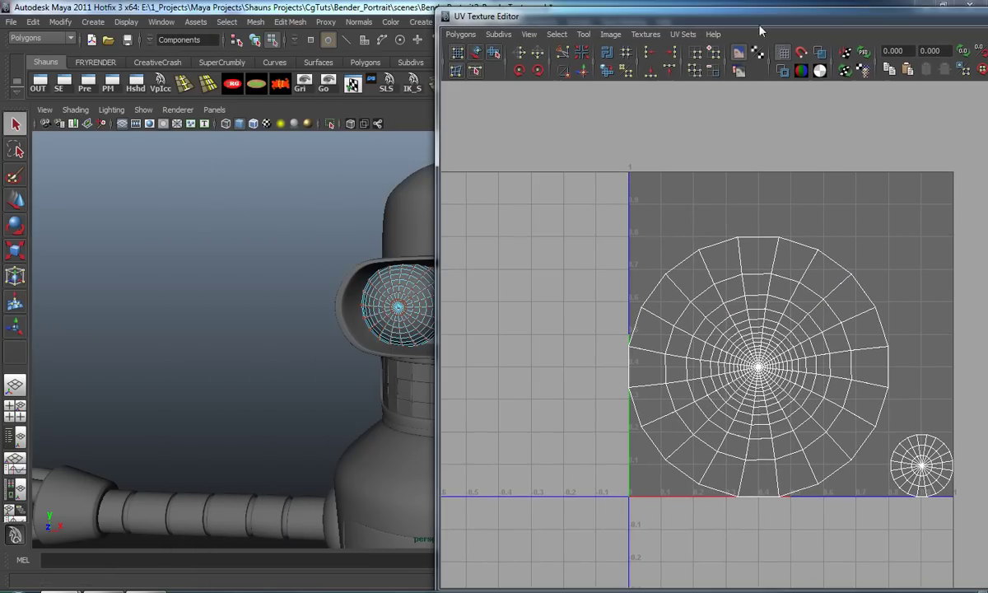
# Step: Move all UVs of the right eyeball sideways out of the 0-1 space, clear of the left eyeball's UVs
pyautogui.moveTo(392, 290); pyautogui.dragTo(415, 278, button='right')
pyautogui.moveTo(704, 314); pyautogui.dragTo(736, 305, button='right')
pyautogui.moveTo(639, 276); pyautogui.dragTo(706, 344)
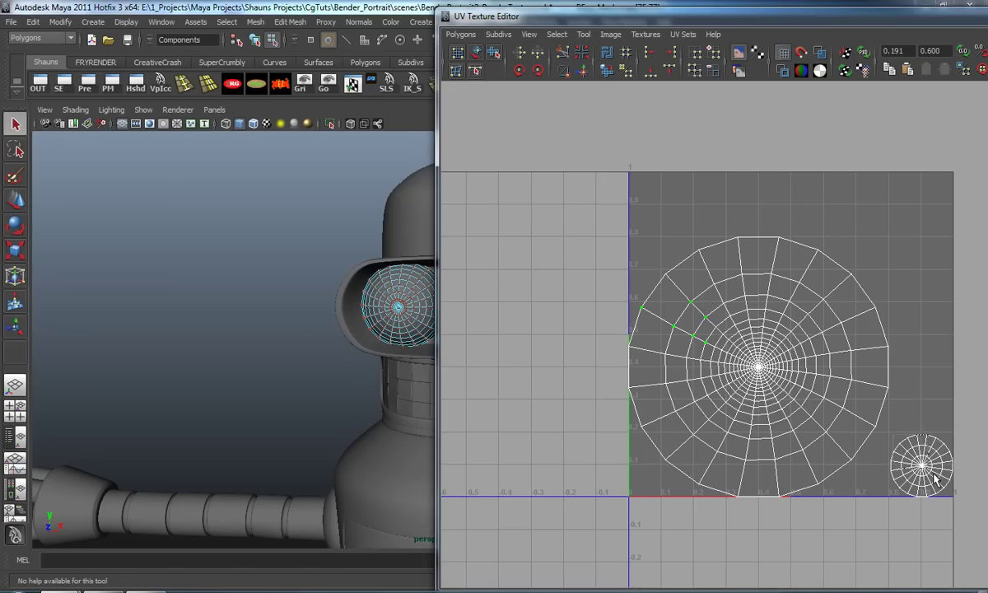
pyautogui.keyDown('ctrl'); pyautogui.moveTo(895, 454); pyautogui.dragTo(792, 408, button='right'); pyautogui.keyUp('ctrl')
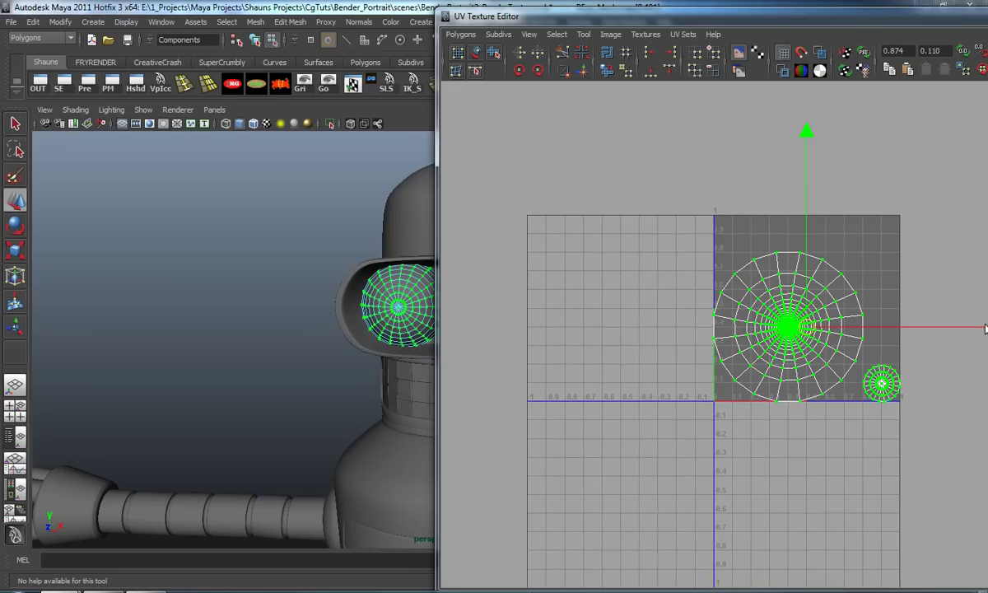
pyautogui.moveTo(974, 332); pyautogui.dragTo(756, 323)
pyautogui.moveTo(601, 21); pyautogui.dragTo(794, 24)
pyautogui.click(486, 293)
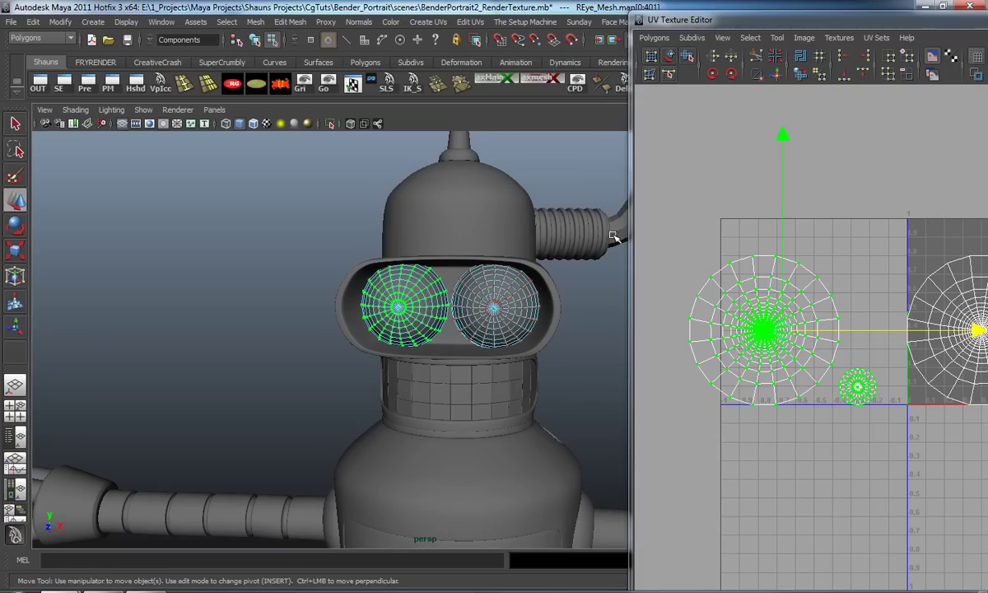
pyautogui.moveTo(860, 21); pyautogui.dragTo(543, 23)
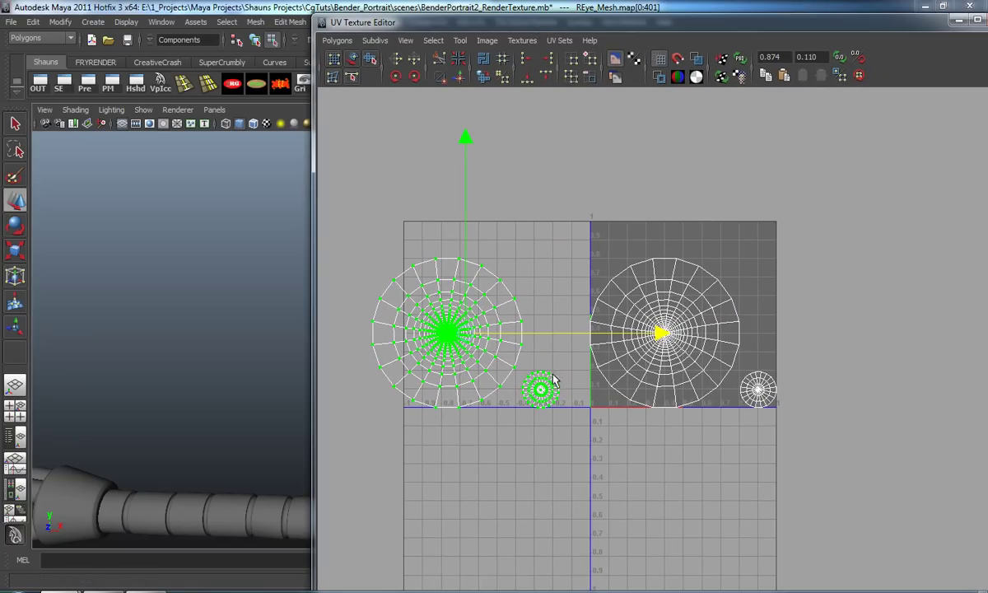
# Step: Place the right eyeball's small shell above the left eyeball's small one, and nudge the left eyeball's large shell slightly left
pyautogui.moveTo(569, 425); pyautogui.dragTo(539, 374)
pyautogui.keyDown('ctrl'); pyautogui.moveTo(537, 392); pyautogui.dragTo(560, 395, button='right'); pyautogui.keyUp('ctrl')
pyautogui.moveTo(543, 390); pyautogui.dragTo(761, 349)
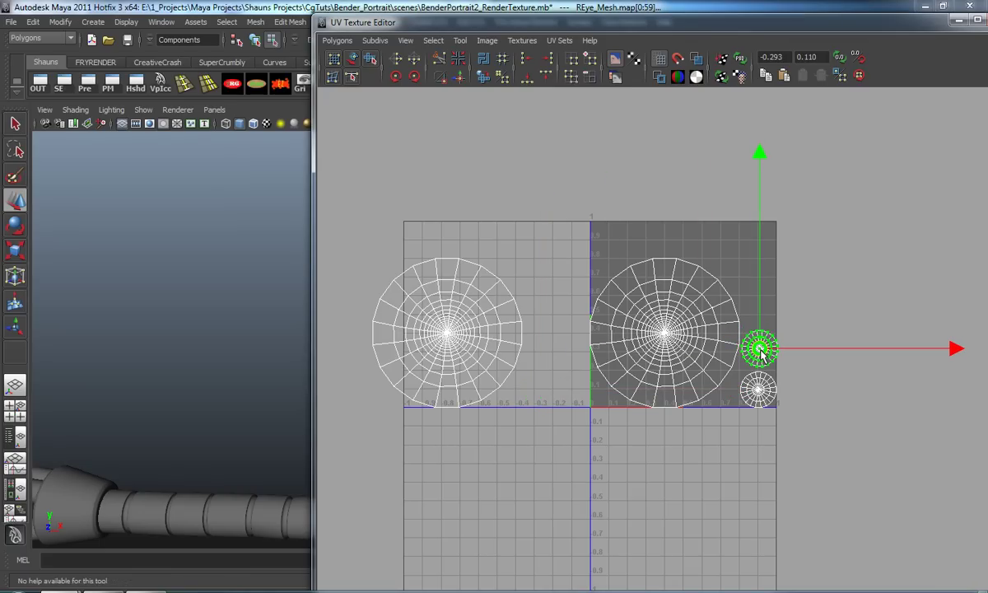
pyautogui.moveTo(652, 357); pyautogui.dragTo(656, 358)
pyautogui.keyDown('ctrl'); pyautogui.moveTo(638, 328); pyautogui.dragTo(690, 312, button='right'); pyautogui.keyUp('ctrl')
pyautogui.moveTo(852, 340); pyautogui.dragTo(844, 339)
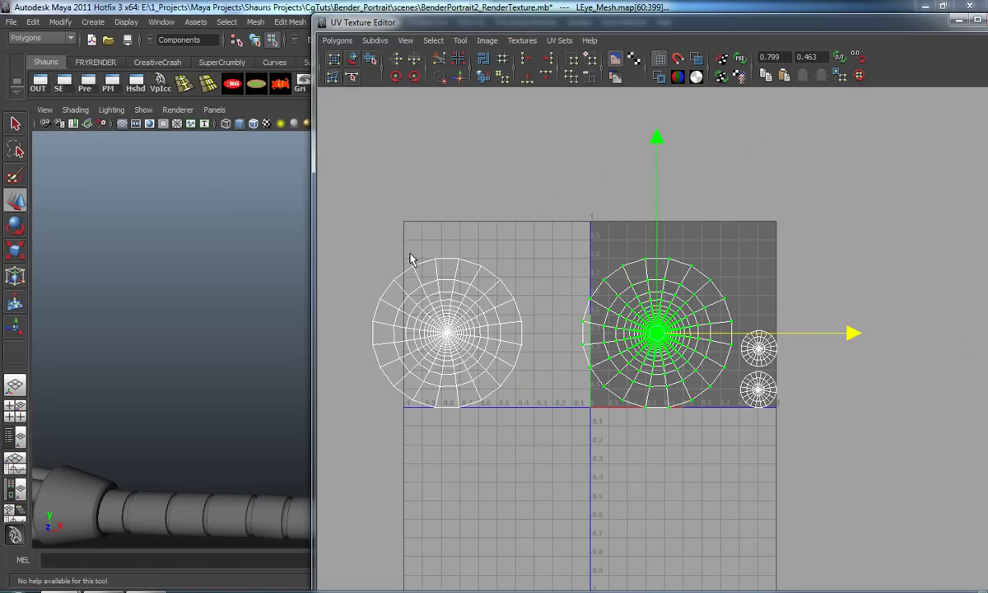
# Step: Bring the right eyeball's large shell beside the other large shell and scale all eyeball shells down to about half size
pyautogui.click(447, 332)
pyautogui.keyDown('ctrl'); pyautogui.moveTo(459, 303); pyautogui.dragTo(567, 348, button='right'); pyautogui.keyUp('ctrl')
pyautogui.moveTo(640, 333); pyautogui.dragTo(690, 333)
pyautogui.moveTo(869, 452); pyautogui.dragTo(869, 452)
pyautogui.keyDown('ctrl'); pyautogui.moveTo(577, 326); pyautogui.dragTo(609, 306, button='right'); pyautogui.keyUp('ctrl')
pyautogui.moveTo(580, 334); pyautogui.dragTo(505, 330)
pyautogui.scroll(4, 546, 370)
pyautogui.press('w')
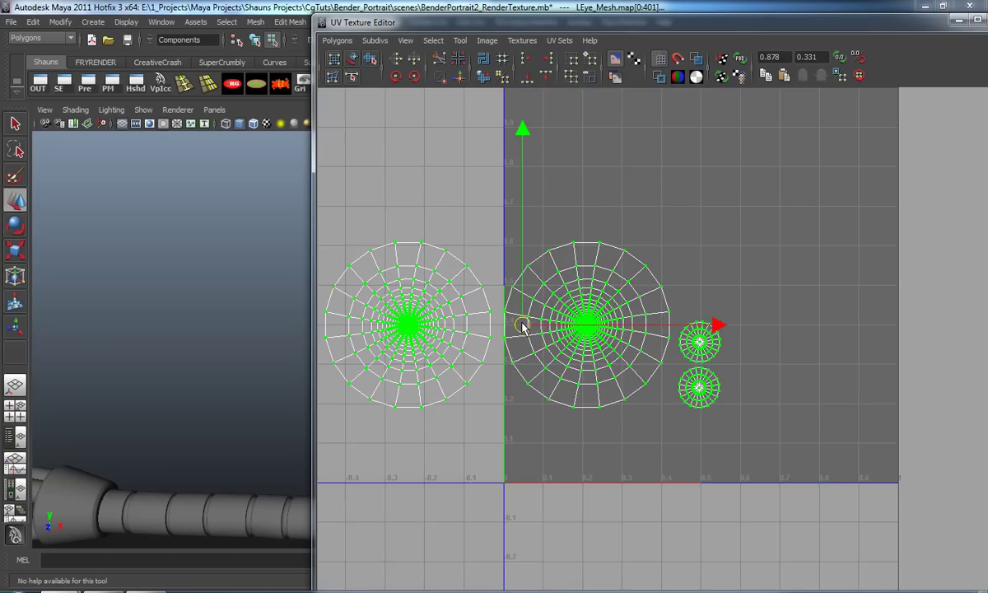
# Step: Fit the two large eyeball shells side by side in the 0-1 space and move both small shells below them
pyautogui.keyDown('alt'); pyautogui.moveTo(521, 324); pyautogui.dragTo(710, 196, button='middle'); pyautogui.keyUp('alt')
pyautogui.press('r')
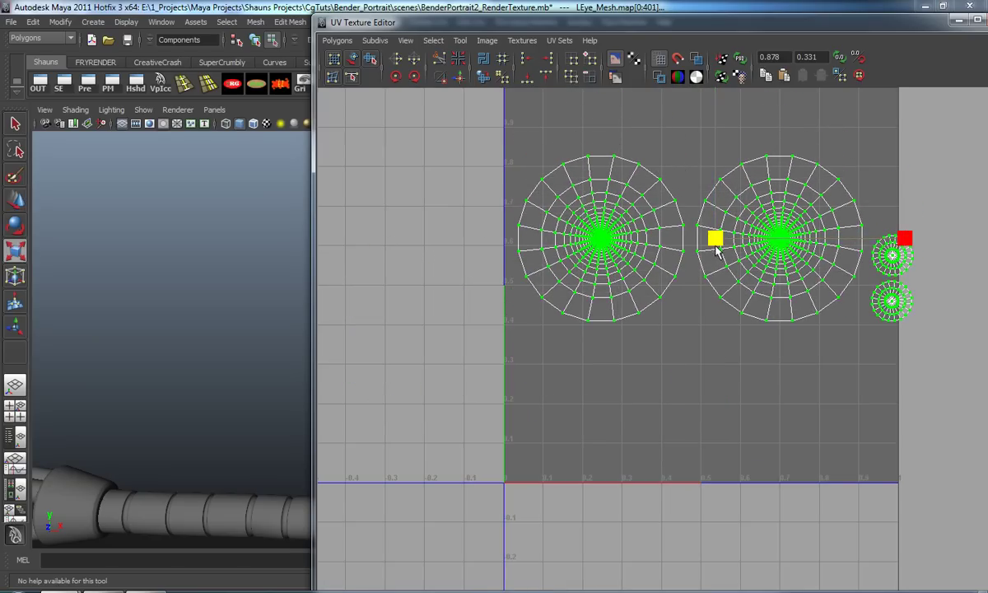
pyautogui.press('w')
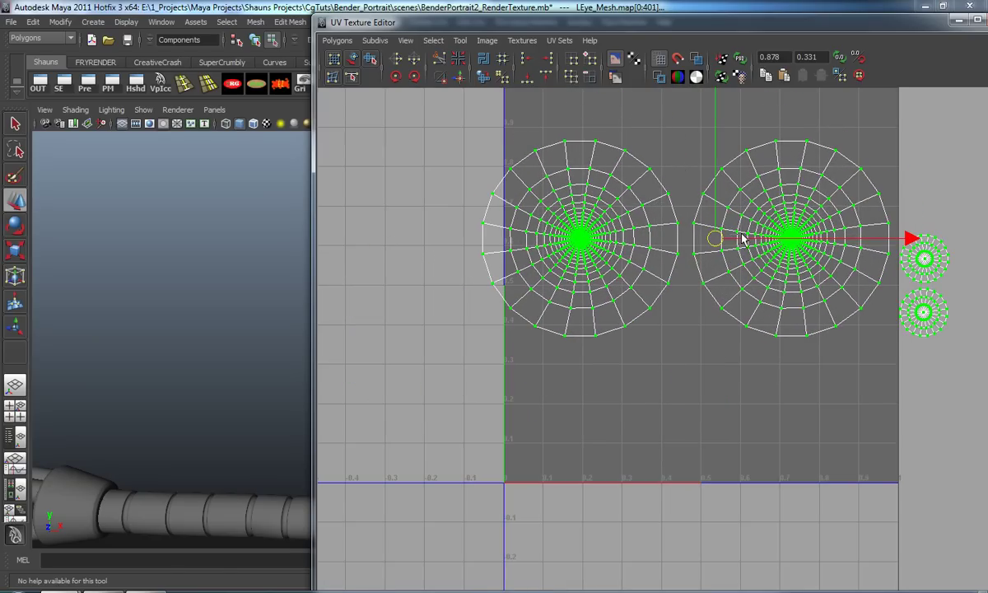
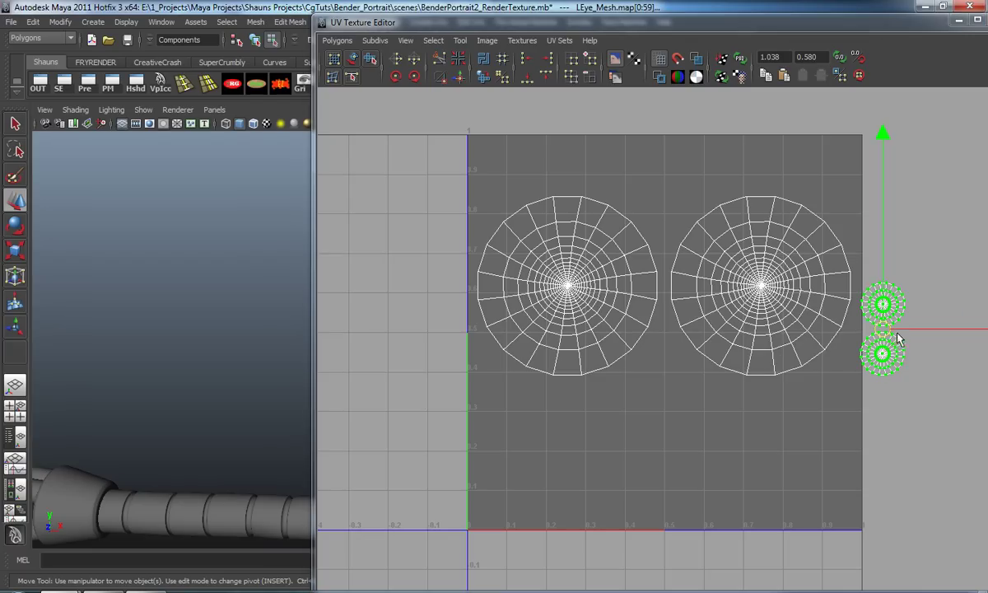
pyautogui.moveTo(885, 333); pyautogui.dragTo(551, 446)
# Step: Select all UVs of both eyeballs in the UV Texture Editor
pyautogui.moveTo(707, 25); pyautogui.dragTo(584, 12)
pyautogui.scroll(-3, 461, 318)
pyautogui.moveTo(480, 299); pyautogui.dragTo(518, 289, button='right')
pyautogui.moveTo(359, 221); pyautogui.dragTo(786, 514)
pyautogui.keyDown('ctrl'); pyautogui.moveTo(474, 306); pyautogui.dragTo(520, 298, button='right'); pyautogui.keyUp('ctrl')
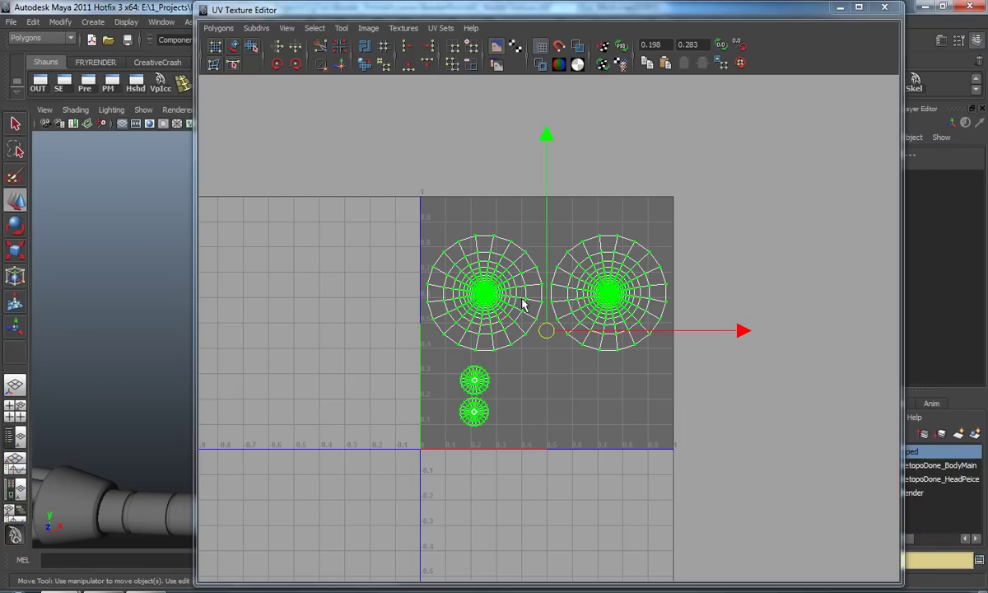
# Step: Save a 4096 x 4096 JPEG UV snapshot of the eyeballs to the Desktop as EyesUv
pyautogui.click(227, 33)
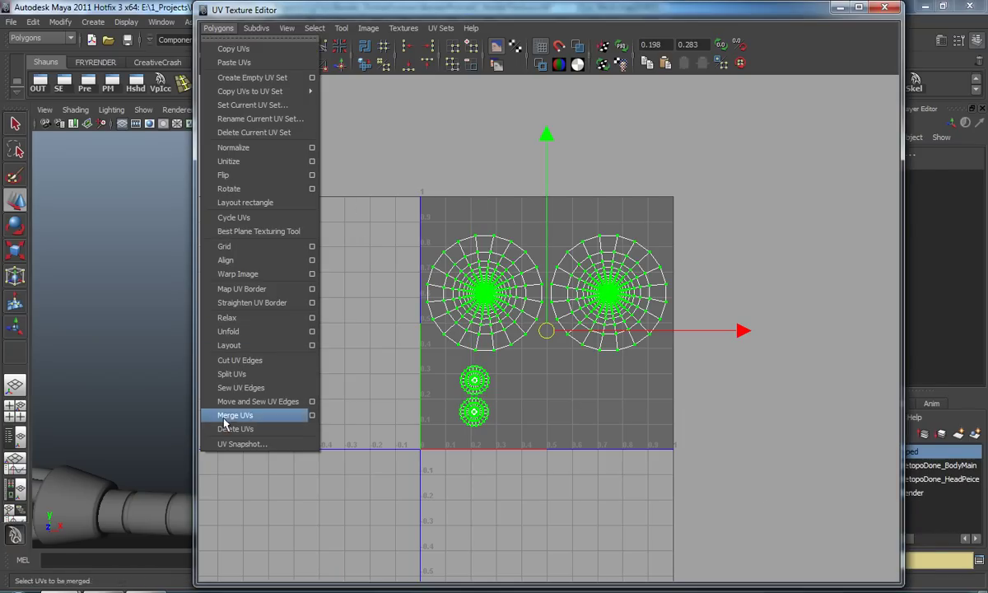
pyautogui.click(229, 443)
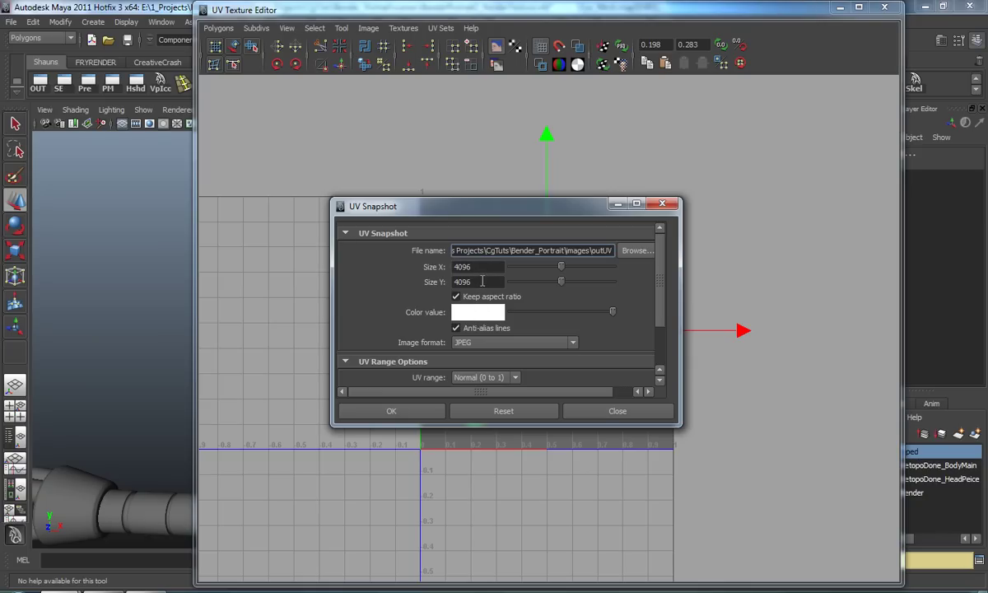
pyautogui.click(632, 250)
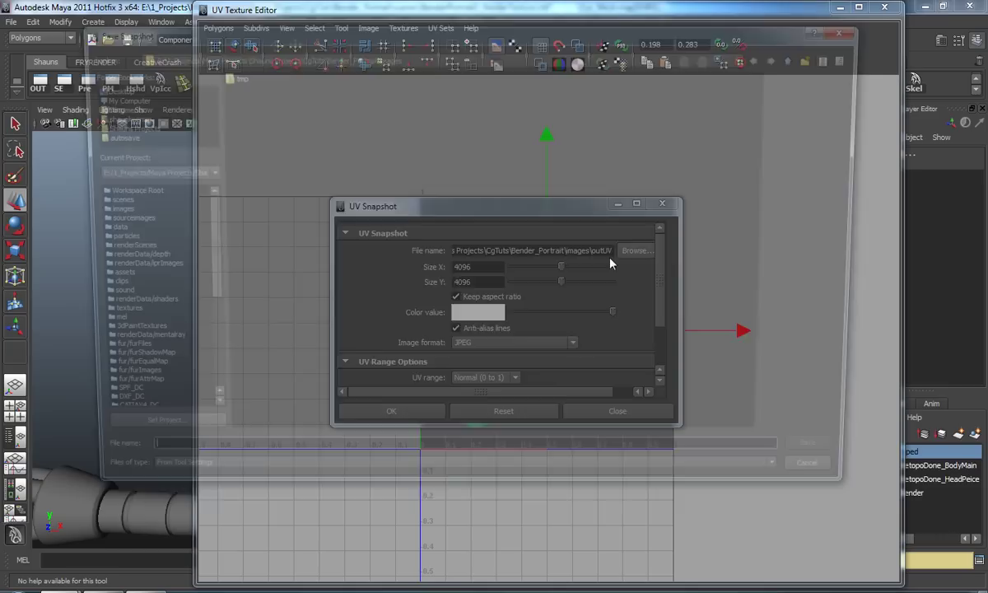
pyautogui.click(104, 87)
pyautogui.click(209, 462)
pyautogui.write('Eye')
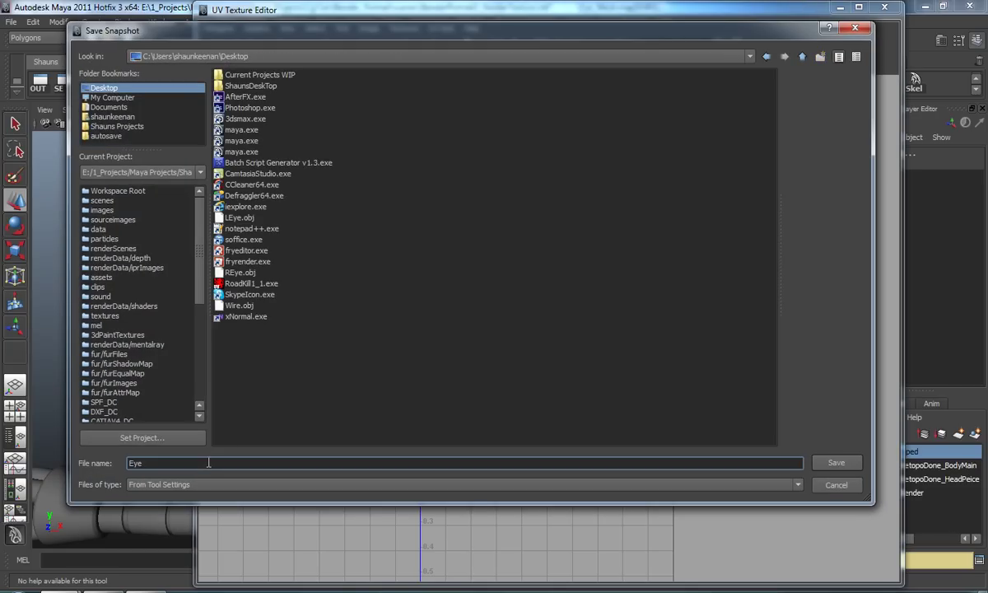
pyautogui.write('sUv')
pyautogui.press('Return')
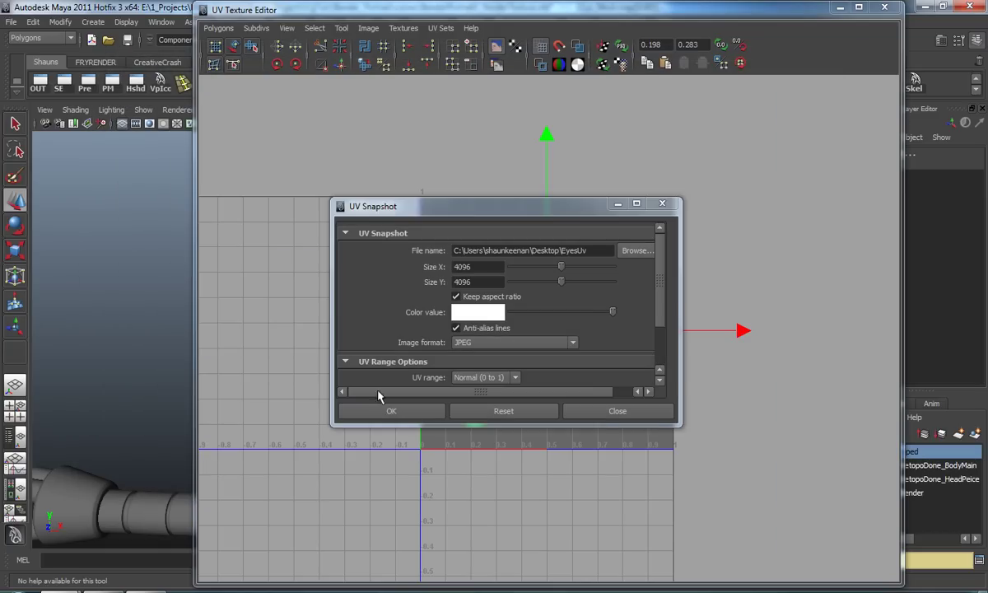
pyautogui.click(661, 203)
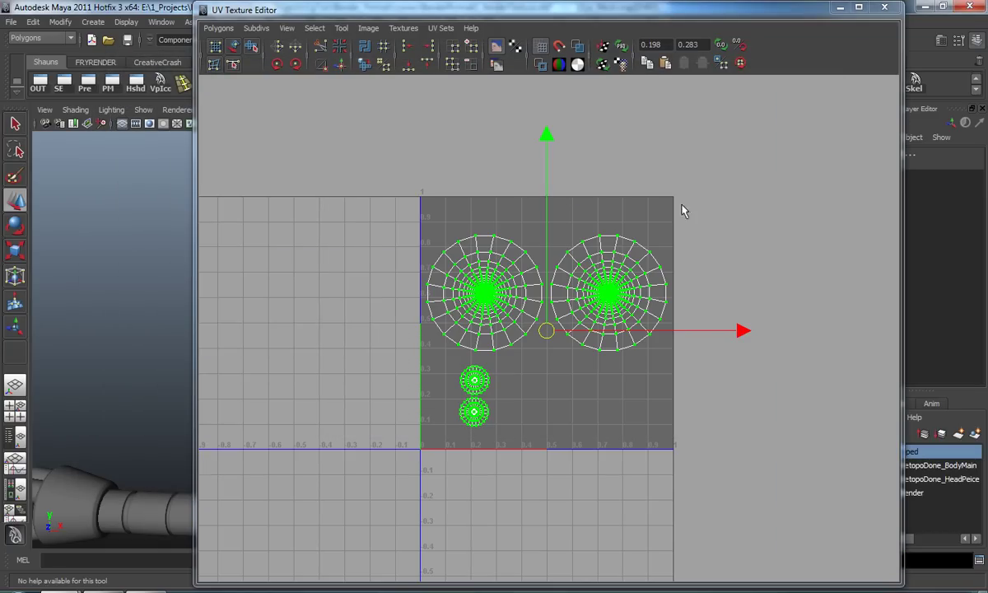
# Step: Select the UVs of the head wire mesh instead of the eyeballs and bring them up in the UV Texture Editor
pyautogui.moveTo(736, 15); pyautogui.dragTo(987, 79)
pyautogui.click(645, 209)
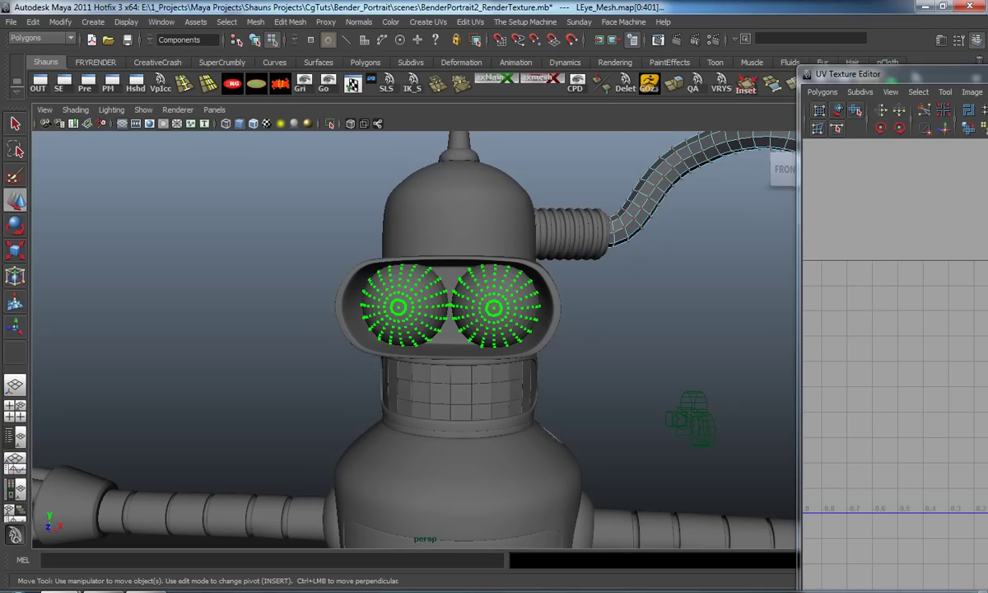
pyautogui.click(645, 209)
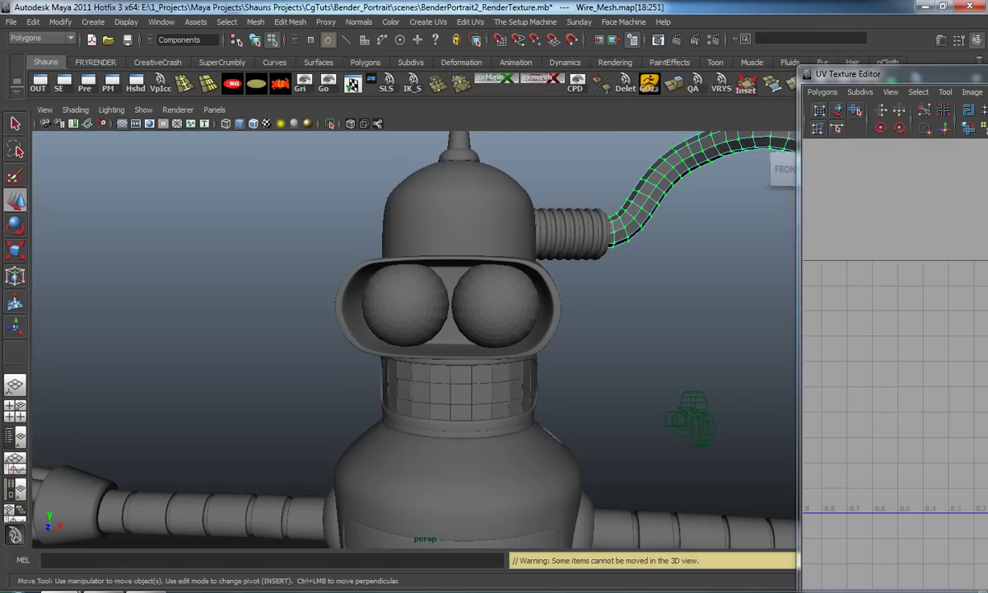
pyautogui.press('e')
pyautogui.click(205, 230)
pyautogui.hotkey('ctrl', 'z')
pyautogui.moveTo(984, 74); pyautogui.dragTo(556, 17)
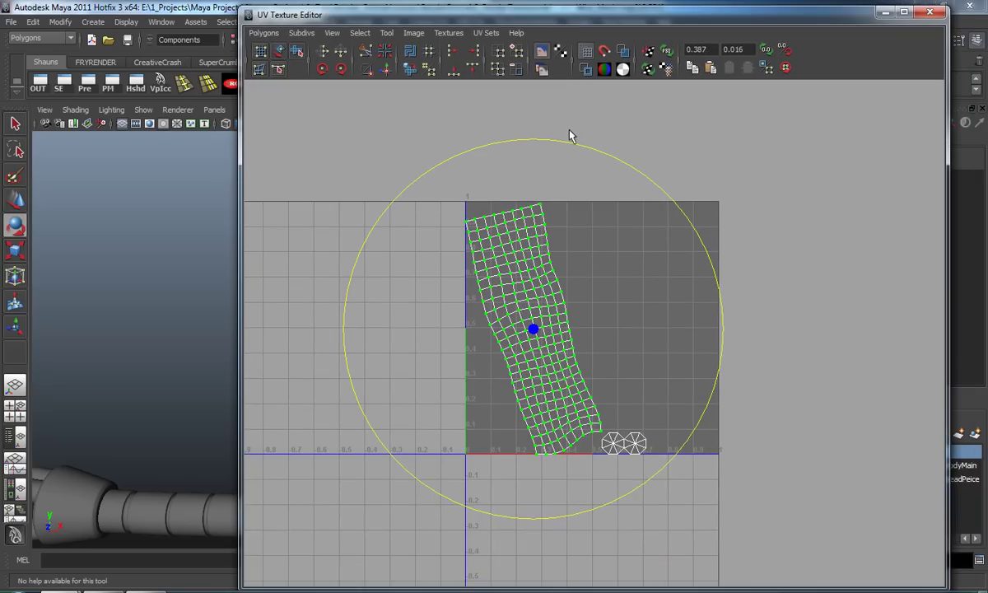
# Step: Rotate the wire's long UV shell upright inside the 0-1 space and adjust its scale slightly
pyautogui.moveTo(564, 142); pyautogui.dragTo(609, 167)
pyautogui.press('r')
pyautogui.moveTo(538, 335); pyautogui.dragTo(521, 333)
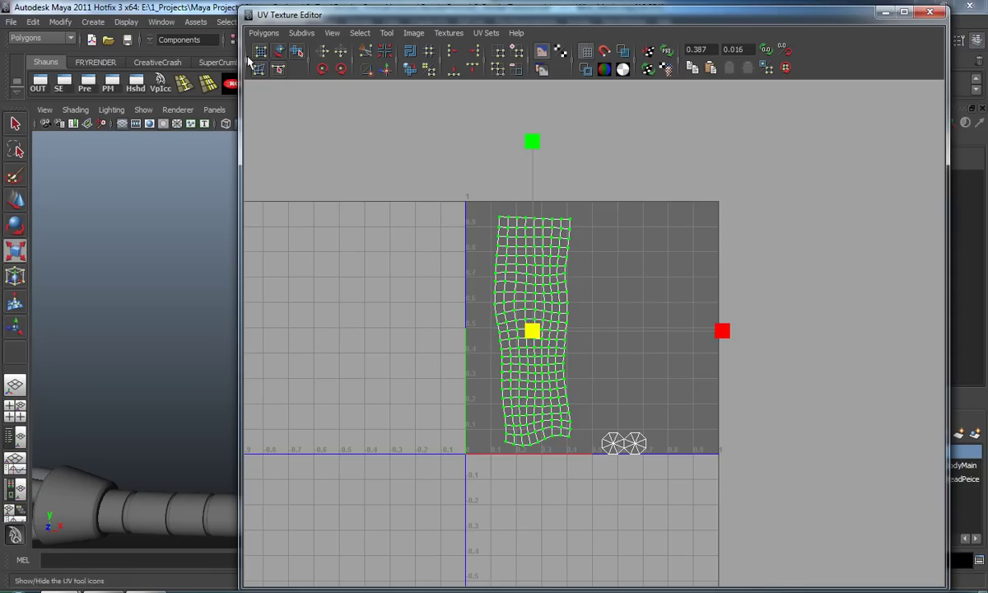
# Step: Enlarge the wire's long shell well beyond the 0-1 space and unfold it with the Smooth UV tool
pyautogui.click(296, 51)
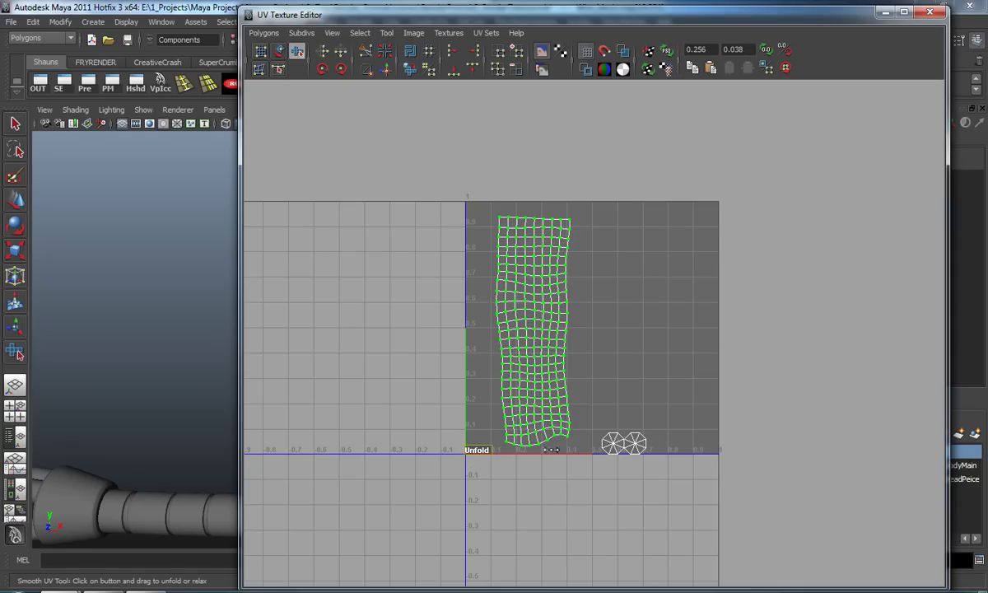
pyautogui.press('r')
pyautogui.moveTo(532, 334); pyautogui.dragTo(891, 362)
pyautogui.scroll(-4, 622, 360)
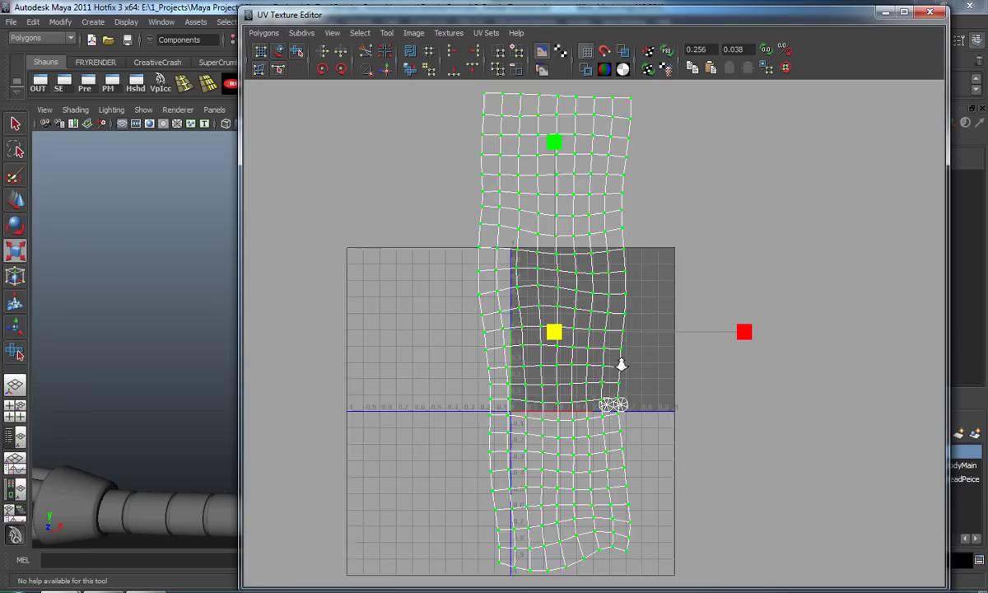
pyautogui.click(297, 50)
pyautogui.moveTo(494, 509); pyautogui.dragTo(535, 510)
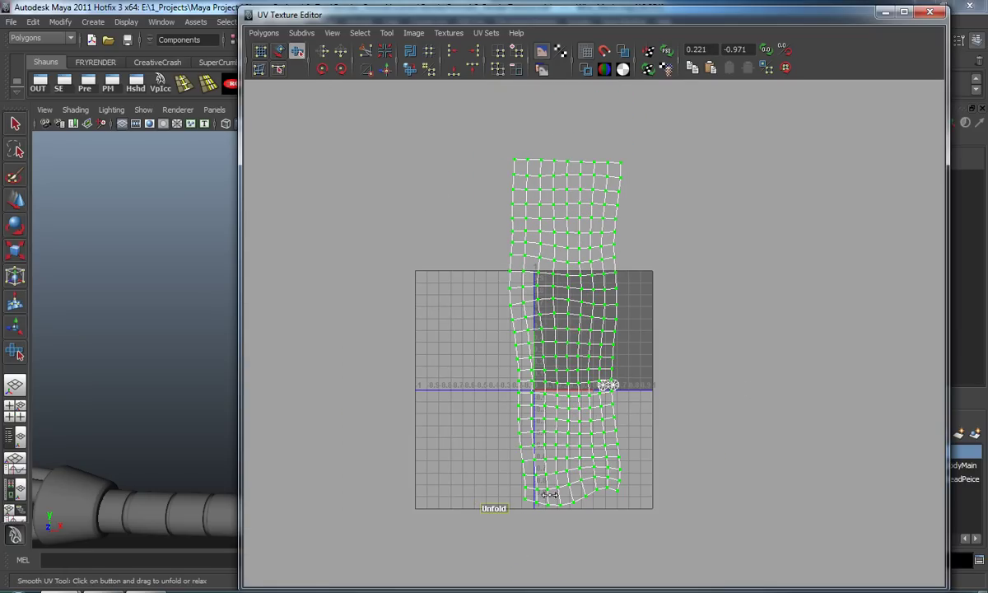
pyautogui.press('r')
pyautogui.moveTo(531, 322); pyautogui.dragTo(379, 176, button='middle')
pyautogui.click(297, 49)
pyautogui.moveTo(528, 481); pyautogui.dragTo(584, 479)
# Step: Scale the wire's long shell back down so it fits inside the 0-1 space
pyautogui.keyDown('alt'); pyautogui.moveTo(630, 479); pyautogui.dragTo(628, 441, button='middle'); pyautogui.keyUp('alt')
pyautogui.press('r')
pyautogui.scroll(3, 583, 316)
pyautogui.moveTo(568, 259); pyautogui.dragTo(397, 247)
pyautogui.scroll(3, 520, 278)
pyautogui.keyDown('alt'); pyautogui.moveTo(521, 278); pyautogui.dragTo(516, 396, button='middle'); pyautogui.keyUp('alt')
pyautogui.scroll(2, 516, 396)
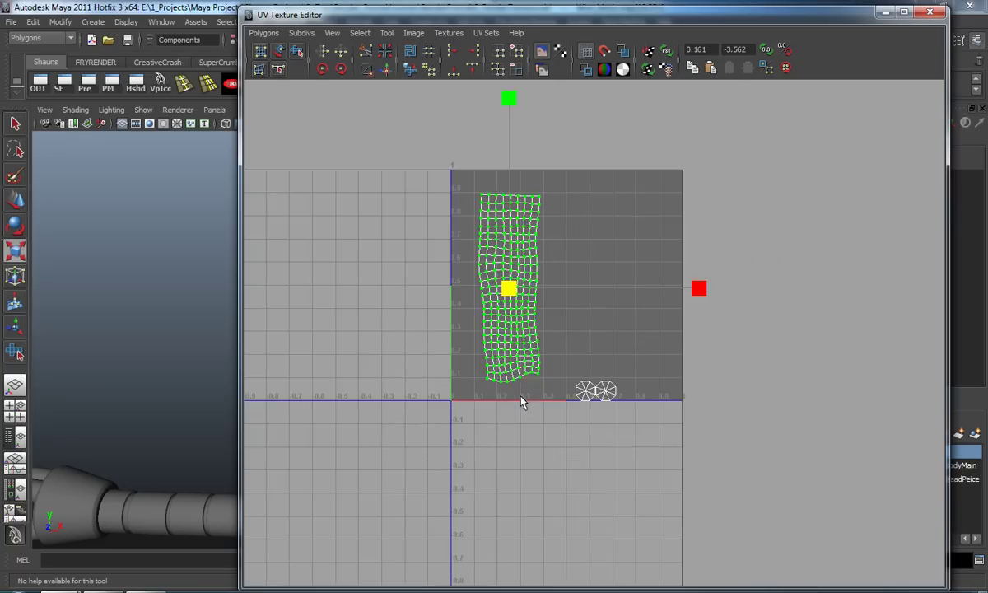
# Step: Select the wire's two small end-cap shells and move them up, clear of the lower border of the 0-1 space
pyautogui.keyDown('alt'); pyautogui.moveTo(516, 397); pyautogui.dragTo(565, 400, button='right'); pyautogui.keyUp('alt')
pyautogui.moveTo(559, 404); pyautogui.dragTo(665, 457)
pyautogui.keyDown('ctrl'); pyautogui.moveTo(597, 437); pyautogui.dragTo(611, 435, button='right'); pyautogui.keyUp('ctrl')
pyautogui.press('w')
pyautogui.moveTo(609, 436); pyautogui.dragTo(590, 373, button='middle')
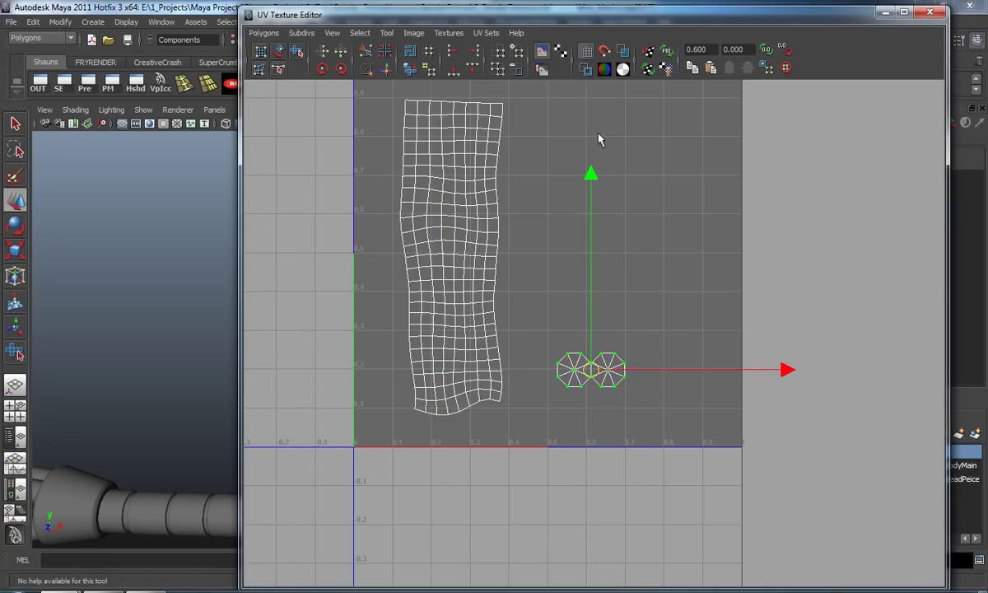
# Step: Select all of the wire's UVs and save a 4096 x 4096 JPEG UV snapshot to the Desktop as wire-uv
pyautogui.moveTo(364, 162); pyautogui.dragTo(686, 469)
pyautogui.keyDown('ctrl'); pyautogui.moveTo(439, 262); pyautogui.dragTo(499, 235, button='right'); pyautogui.keyUp('ctrl')
pyautogui.click(264, 33)
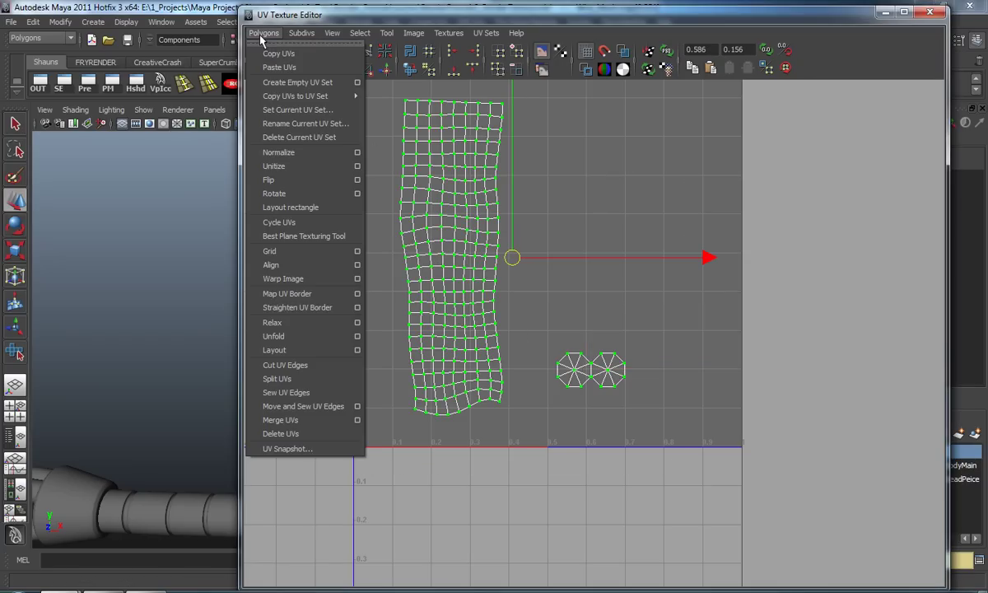
pyautogui.click(305, 449)
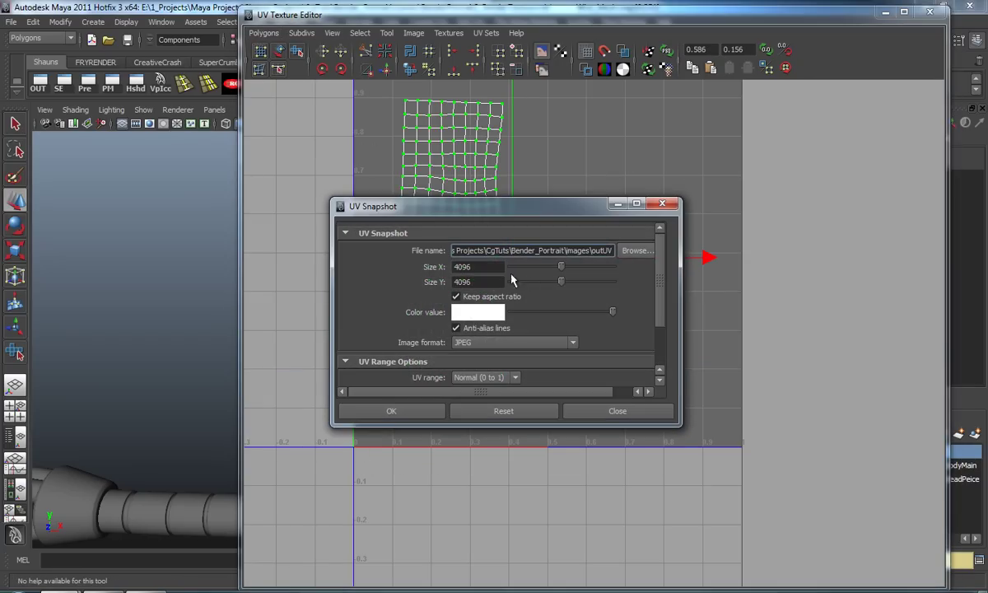
pyautogui.click(635, 250)
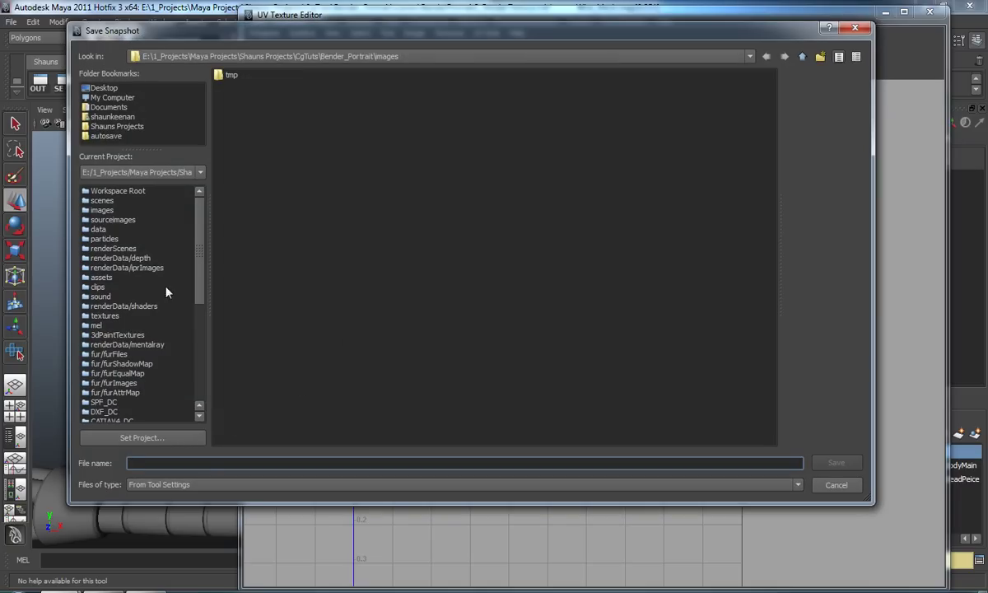
pyautogui.click(105, 88)
pyautogui.click(175, 463)
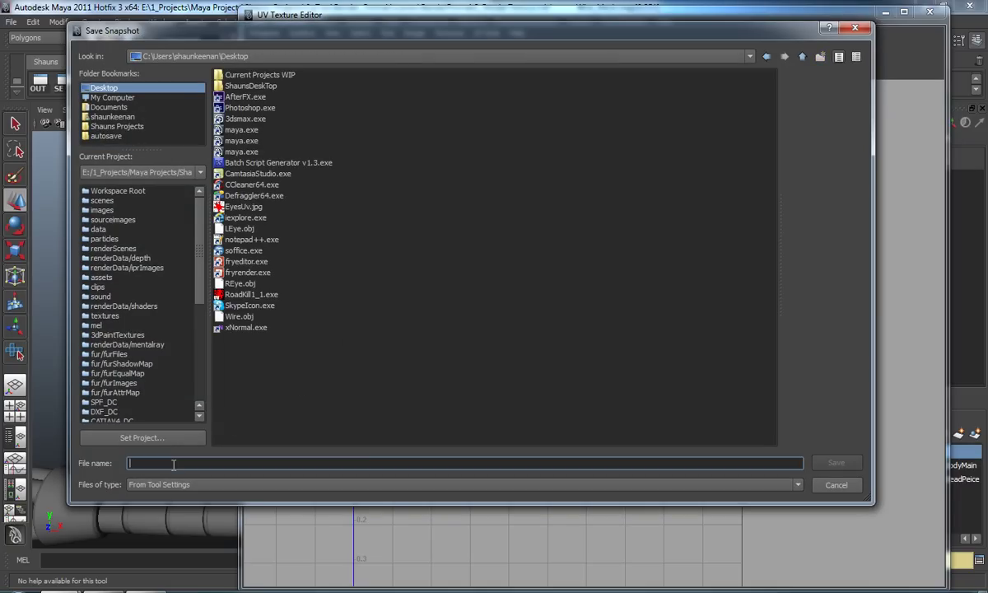
pyautogui.write('w')
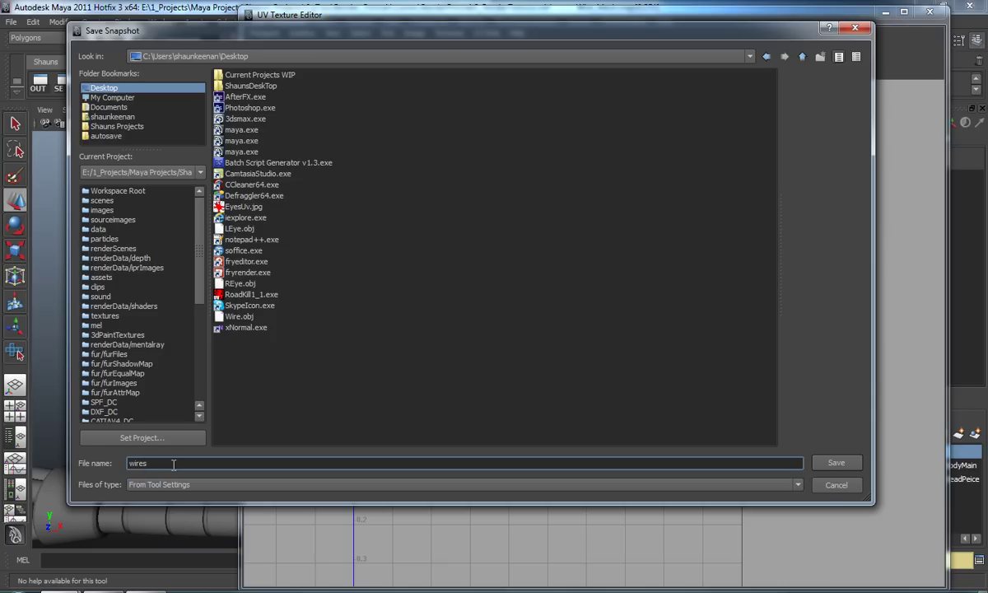
pyautogui.write('ire-uv')
pyautogui.press('Return')
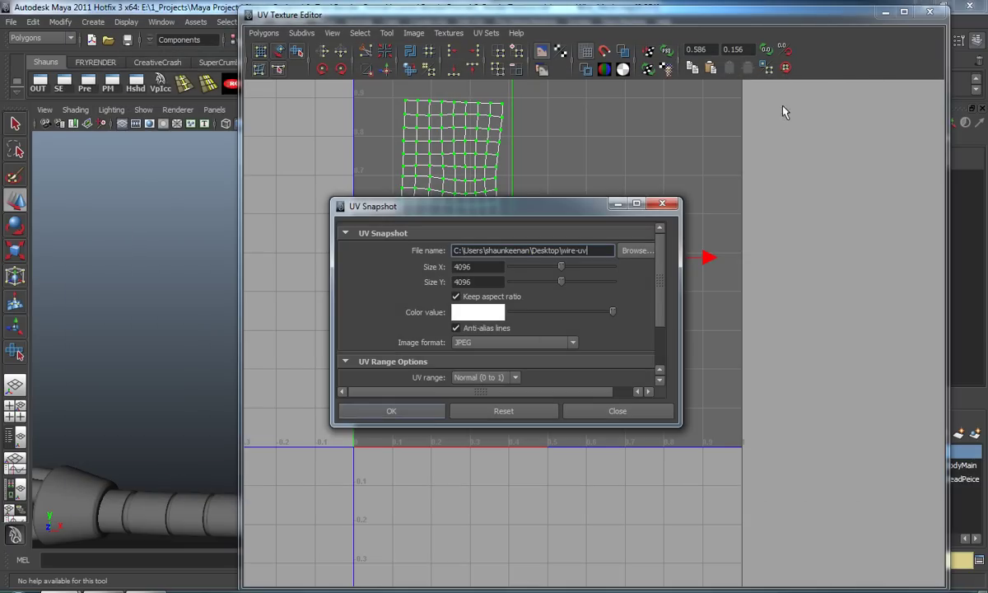
pyautogui.press('Return')
# Step: Minimize the UV Texture Editor, return the wire to object mode and clear the selection
pyautogui.click(881, 14)
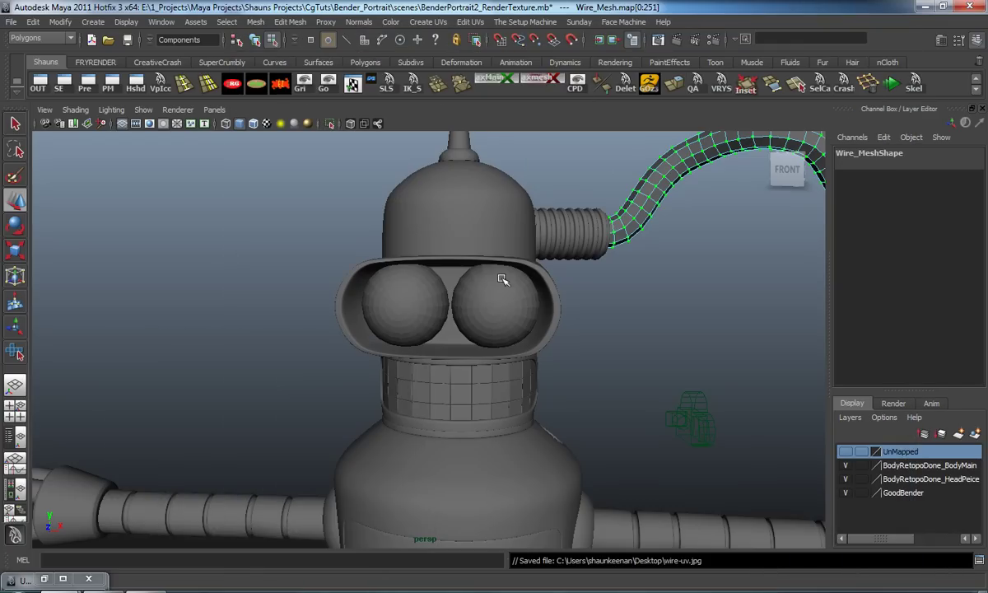
pyautogui.moveTo(621, 216); pyautogui.dragTo(673, 199, button='right')
pyautogui.click(690, 267)
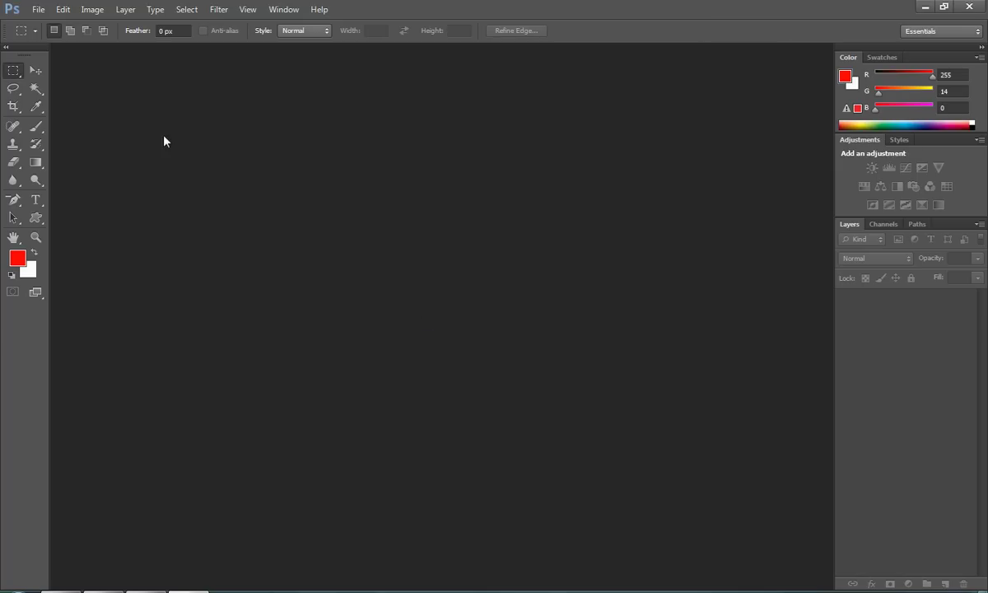
# Step: Open the EyesUv.jpg snapshot from the Desktop in Photoshop
pyautogui.click(38, 9)
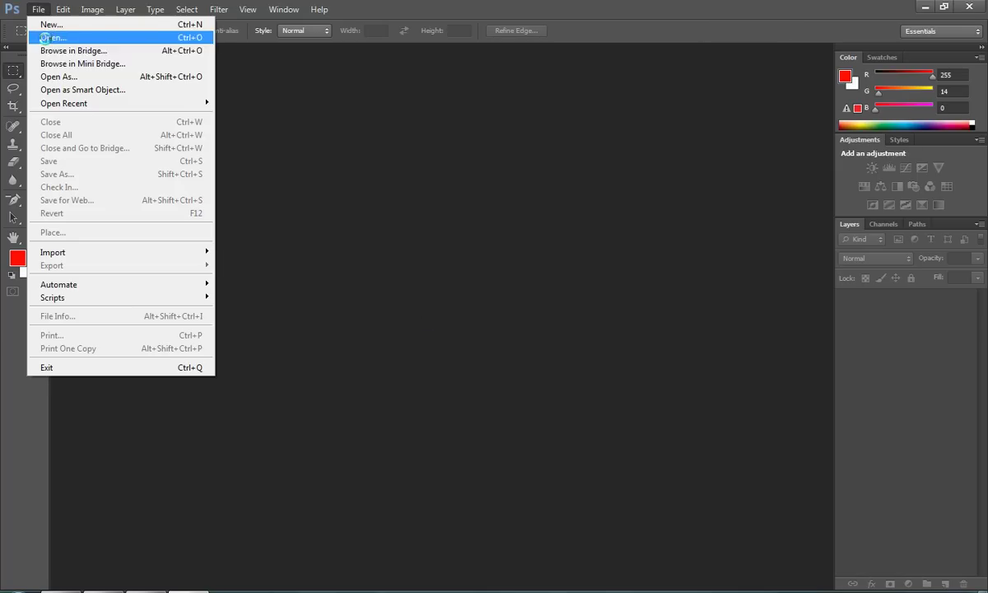
pyautogui.click(48, 36)
pyautogui.moveTo(669, 207); pyautogui.dragTo(668, 268)
pyautogui.doubleClick(463, 271)
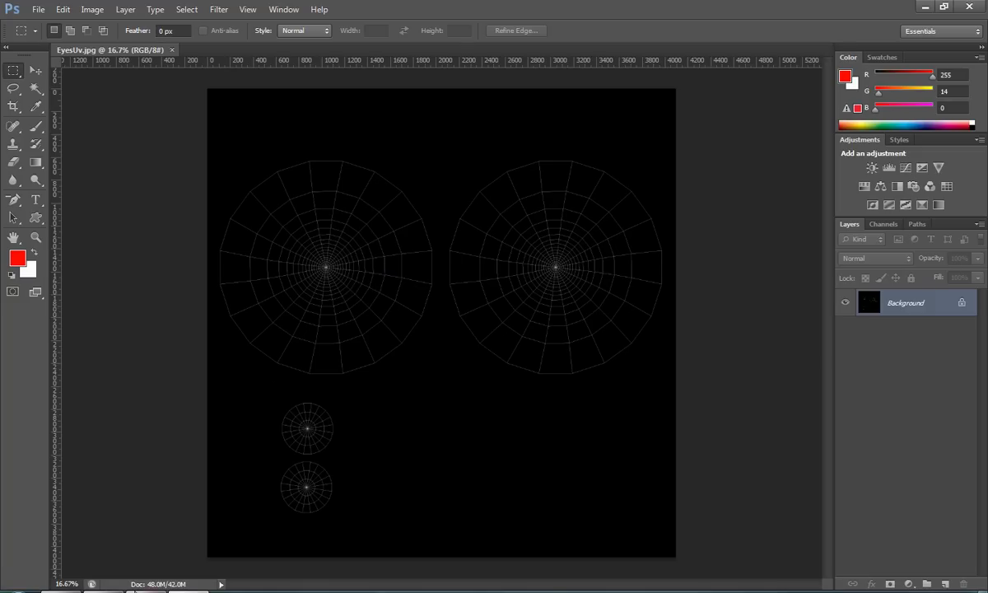
# Step: Switch back to Maya and examine the front of the left eyeball mesh and its layout in the UV Texture Editor
pyautogui.click(126, 586)
pyautogui.scroll(5, 416, 342)
pyautogui.scroll(3, 414, 339)
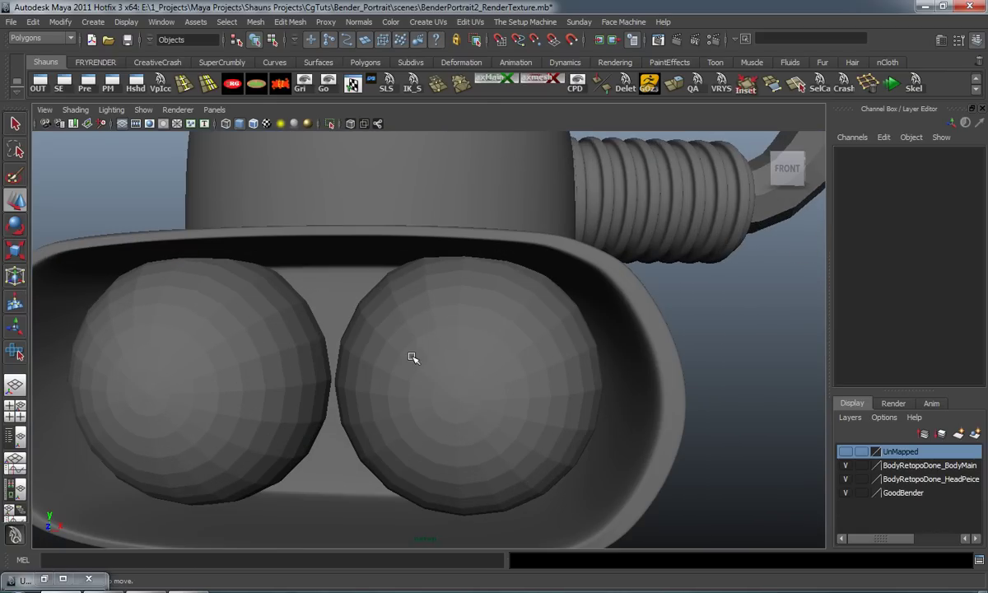
pyautogui.rightClick(429, 348)
pyautogui.click(432, 380)
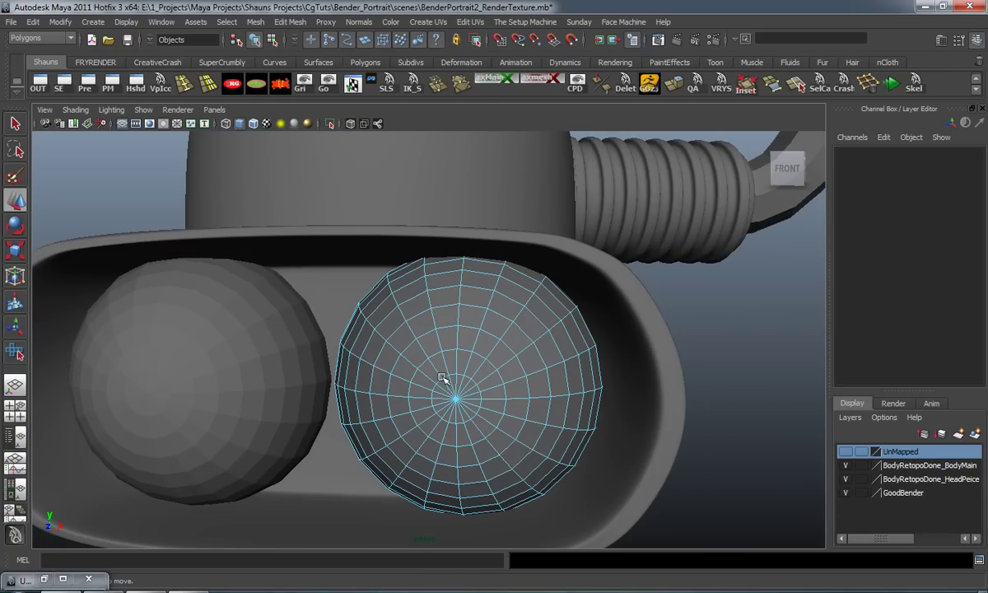
pyautogui.scroll(3, 461, 387)
pyautogui.scroll(3, 466, 374)
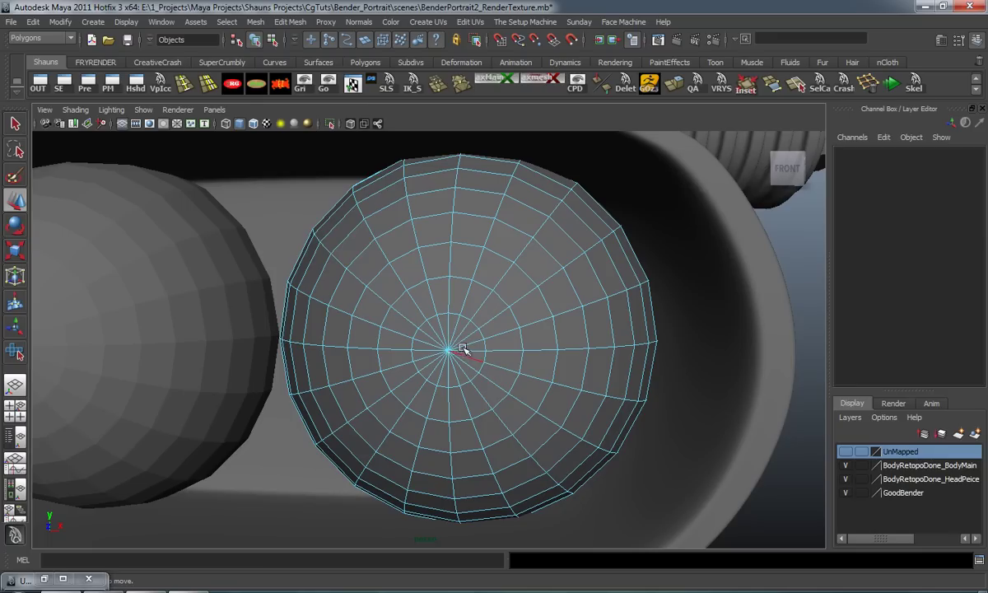
pyautogui.moveTo(453, 348)
pyautogui.keyDown('alt'); pyautogui.mouseDown(button='right')
pyautogui.moveTo(434, 346)
pyautogui.moveTo(438, 337)
pyautogui.mouseUp(button='right'); pyautogui.keyUp('alt')
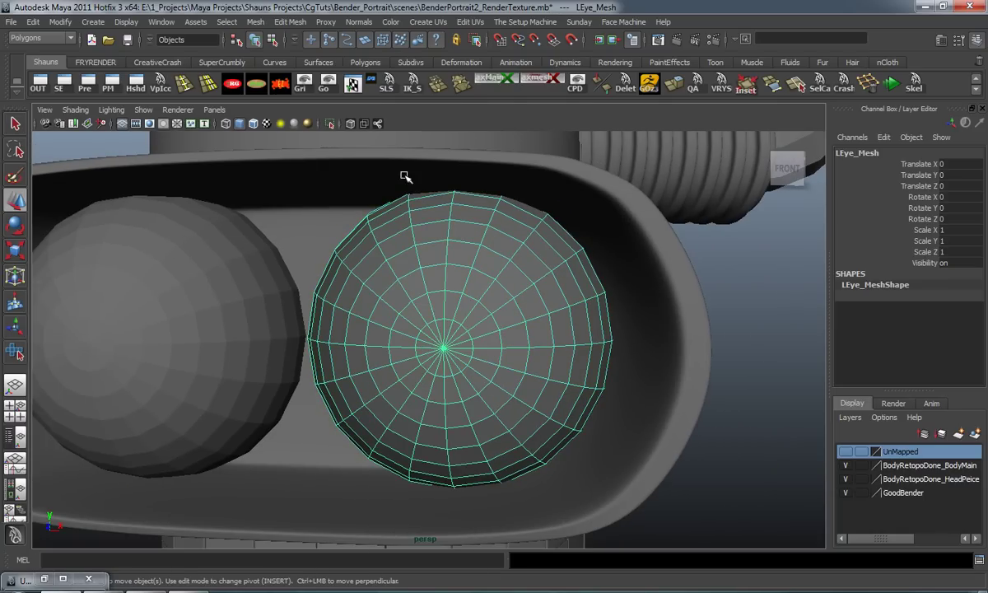
pyautogui.click(327, 82)
pyautogui.scroll(6, 568, 315)
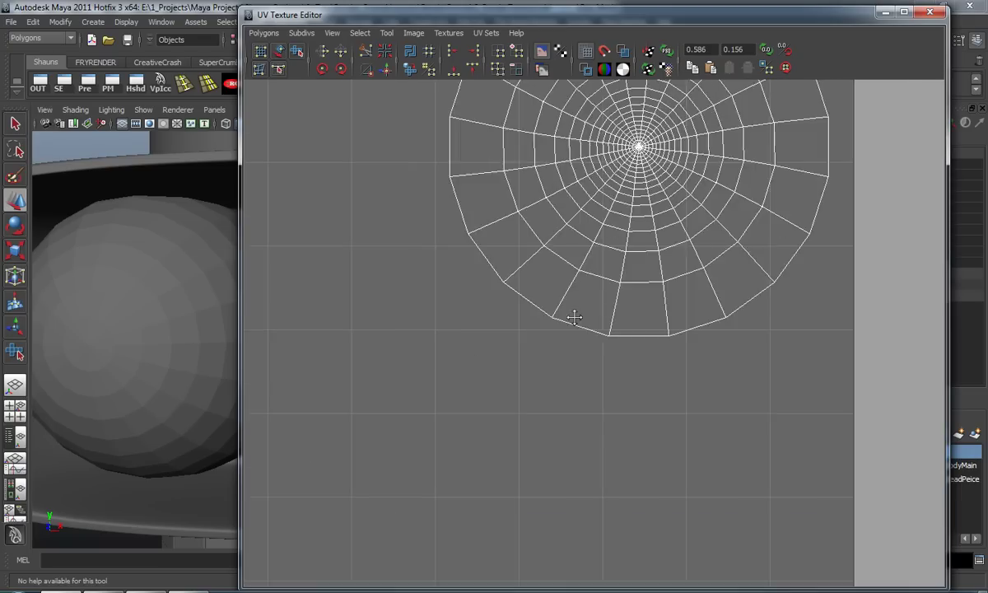
pyautogui.scroll(3, 570, 325)
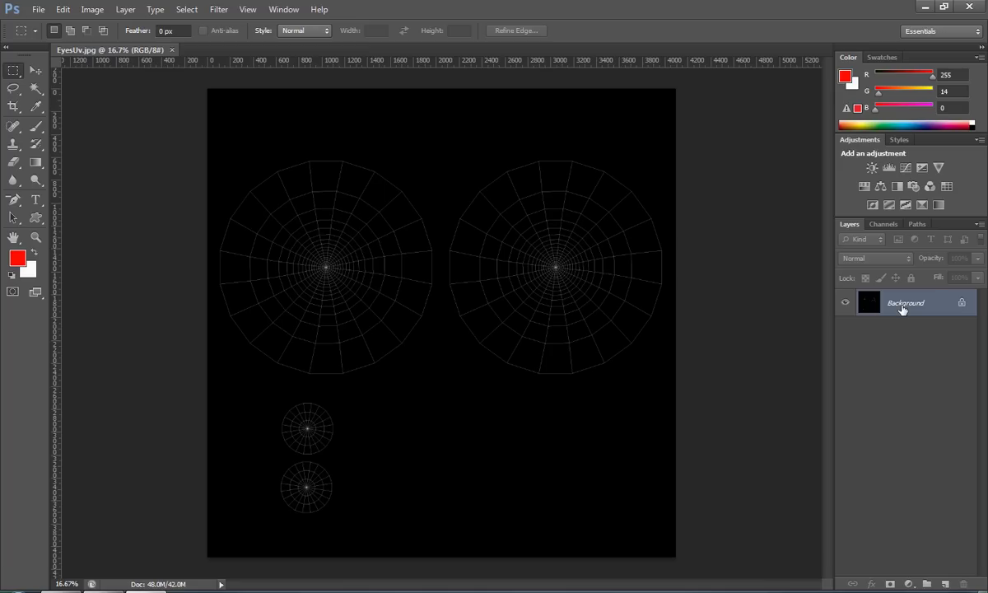
# Step: Switch to Photoshop and convert the locked background of EyesUv.jpg into an editable layer named Layer 0
pyautogui.doubleClick(903, 313)
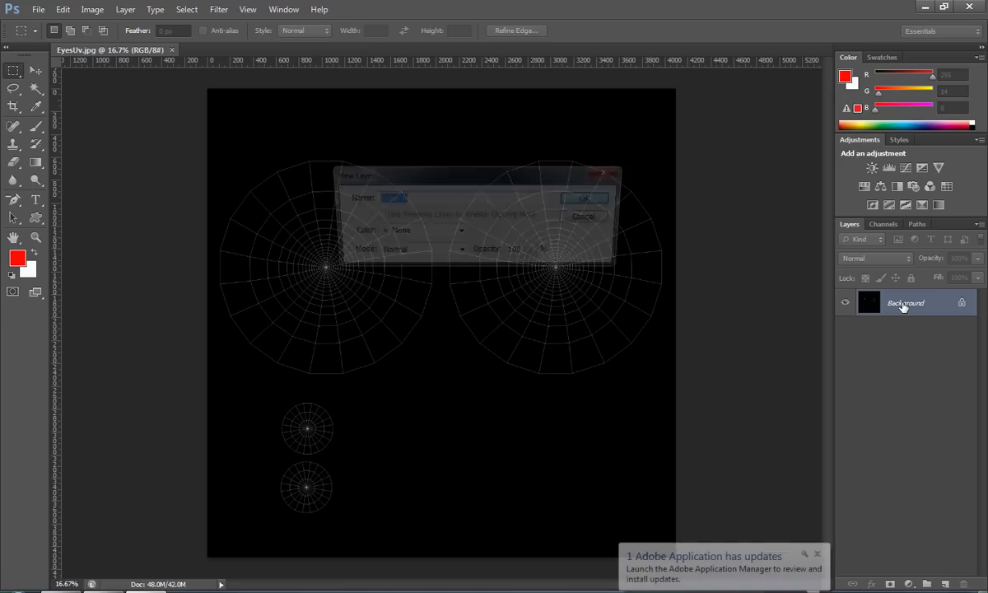
pyautogui.click(817, 554)
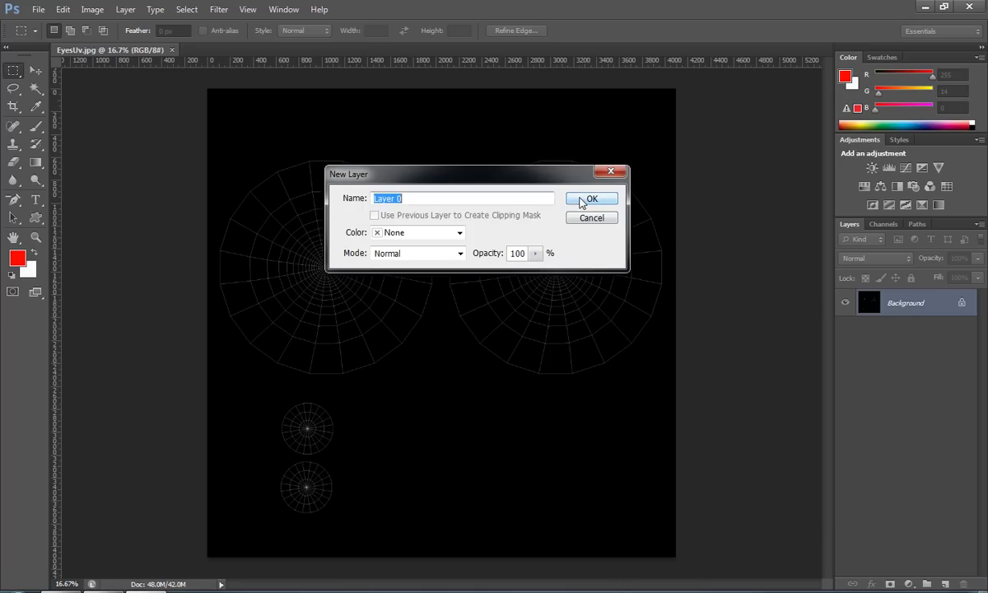
pyautogui.click(582, 202)
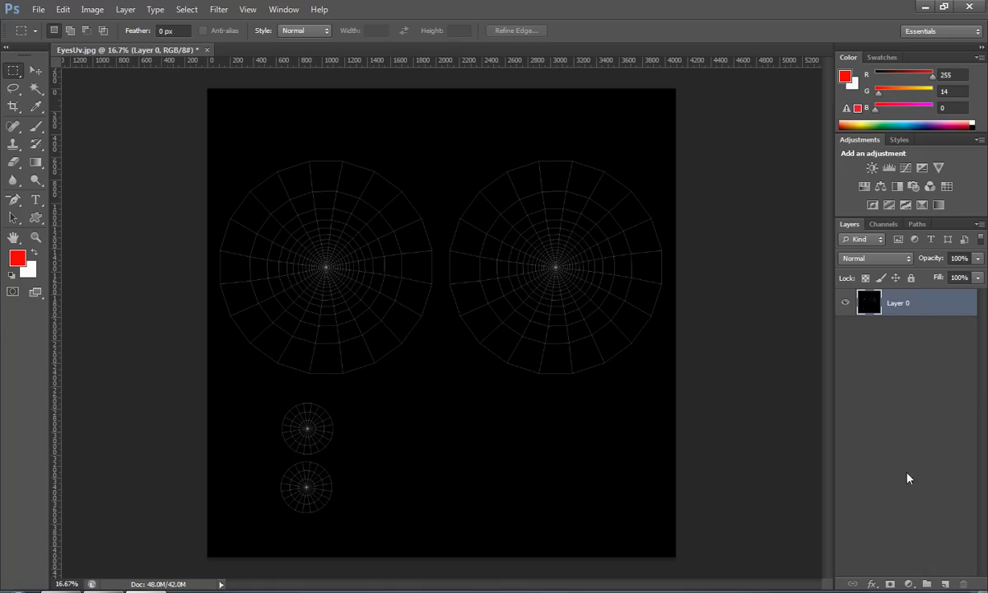
# Step: Add a new layer and fill its whole canvas with a light grey colour at 100% opacity in Normal mode
pyautogui.click(945, 584)
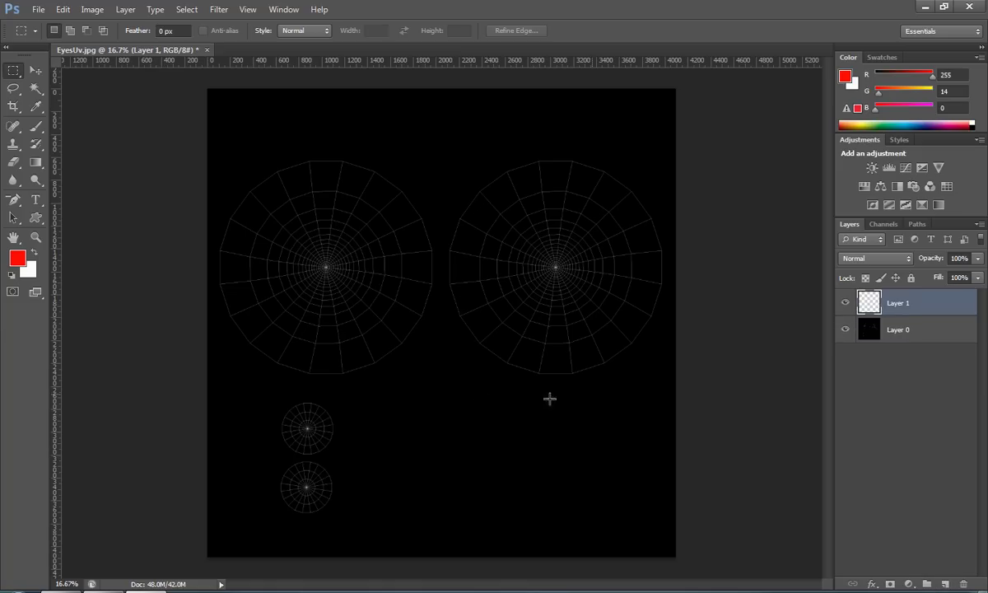
pyautogui.hotkey('ctrl', 'a')
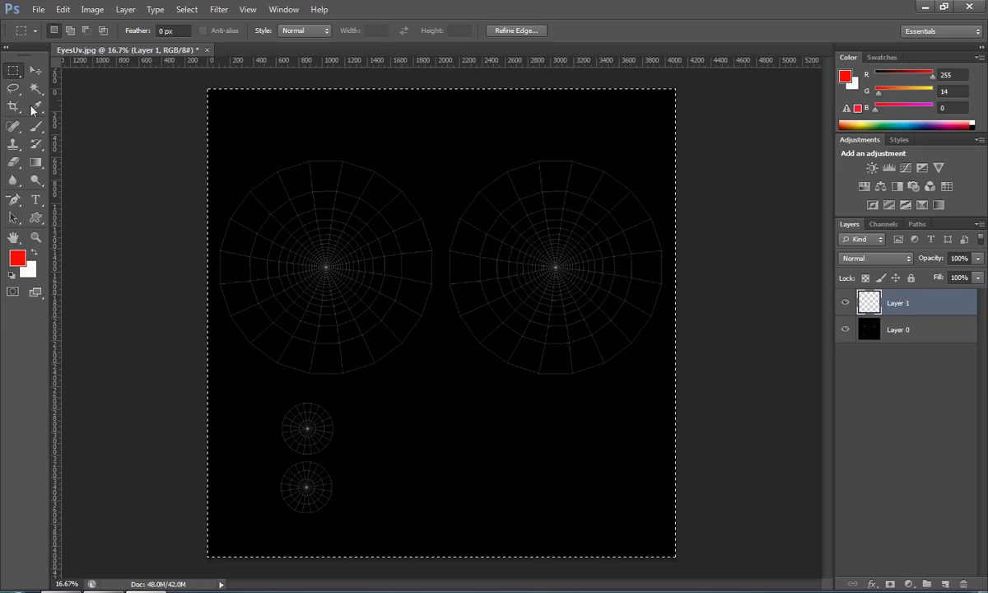
pyautogui.click(63, 9)
pyautogui.click(74, 205)
pyautogui.click(527, 163)
pyautogui.click(525, 198)
pyautogui.moveTo(514, 247); pyautogui.dragTo(503, 191)
pyautogui.click(831, 171)
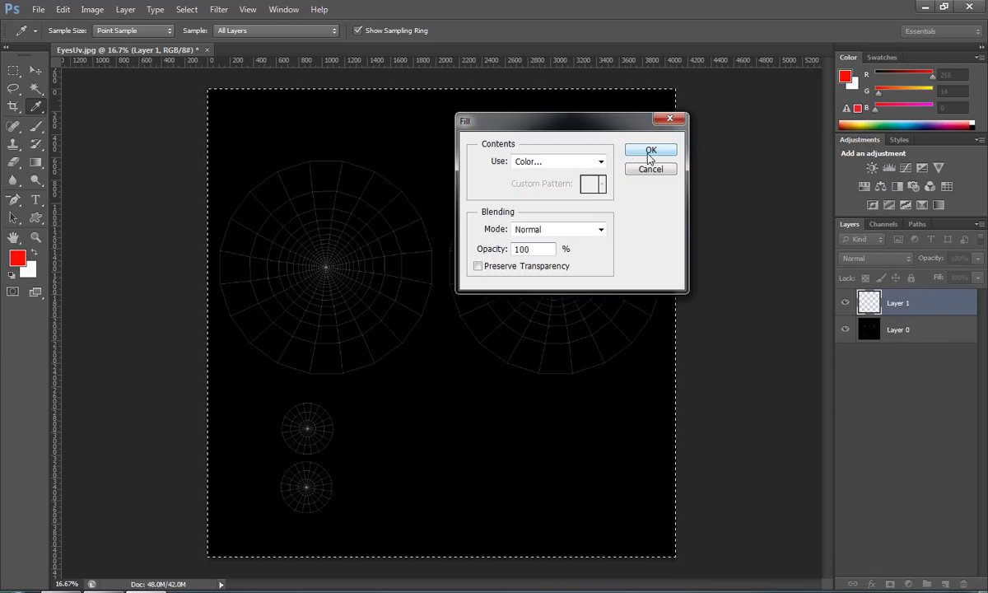
pyautogui.click(647, 150)
# Step: Place the UV wireframe layer above the grey layer and step through its blend modes to Overlay, checking the wireframe lines
pyautogui.moveTo(874, 331); pyautogui.dragTo(874, 302)
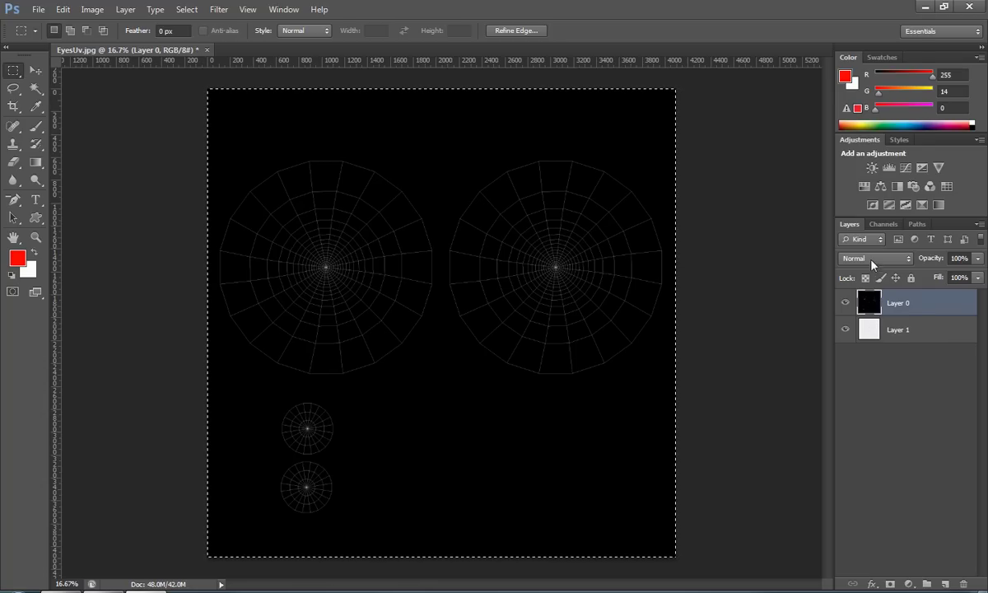
pyautogui.click(872, 259)
pyautogui.click(823, 51)
pyautogui.press('Down')
pyautogui.press('Down')
pyautogui.press('Down')
pyautogui.press('Down')
pyautogui.press('Down')
pyautogui.press('Down')
pyautogui.press('Down')
pyautogui.press('Down')
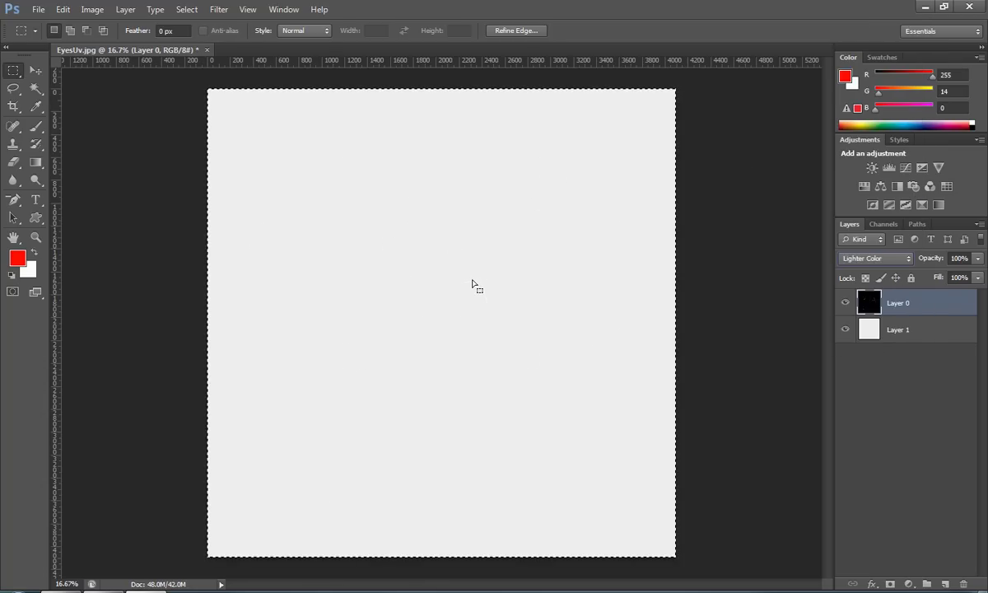
pyautogui.press('Down')
pyautogui.press('Down')
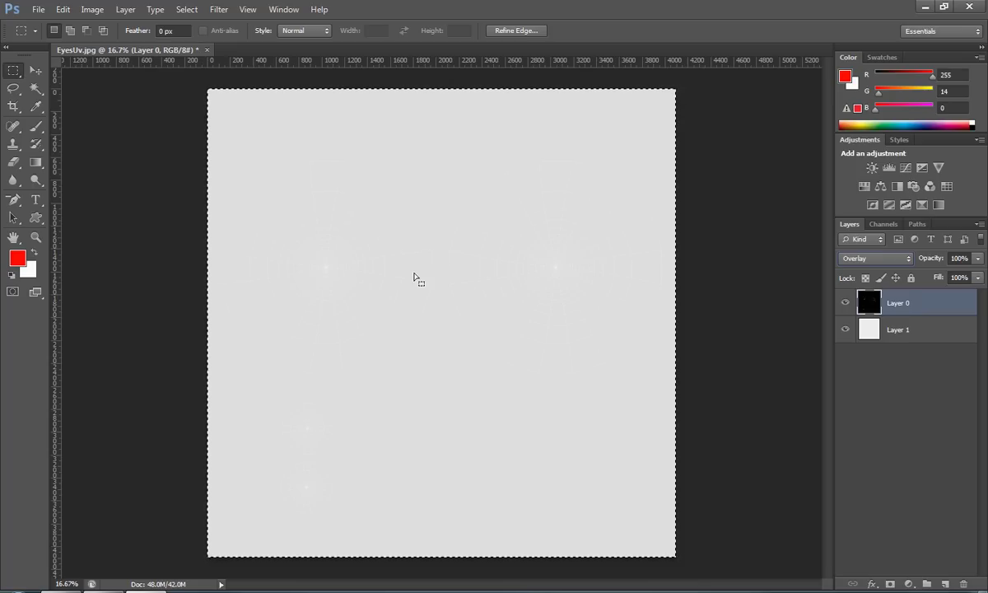
pyautogui.keyDown('alt'); pyautogui.scroll(3, 486, 273); pyautogui.keyUp('alt')
pyautogui.keyDown('alt'); pyautogui.scroll(3, 499, 267); pyautogui.keyUp('alt')
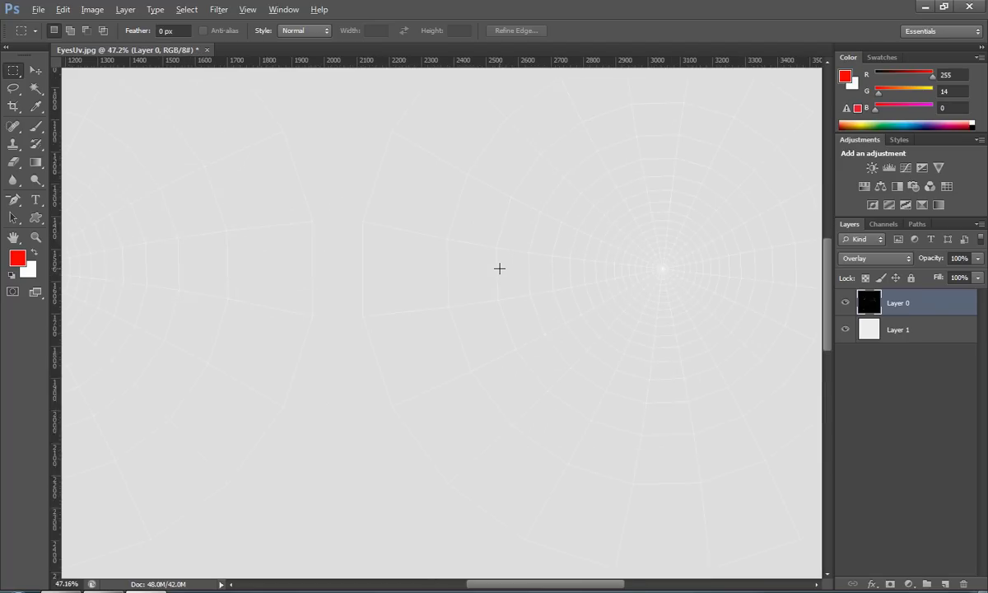
# Step: Step the UV wireframe layer's blend mode from Dissolve onward to Soft Light, checking the line visibility over the grey layer
pyautogui.moveTo(673, 322); pyautogui.dragTo(533, 304)
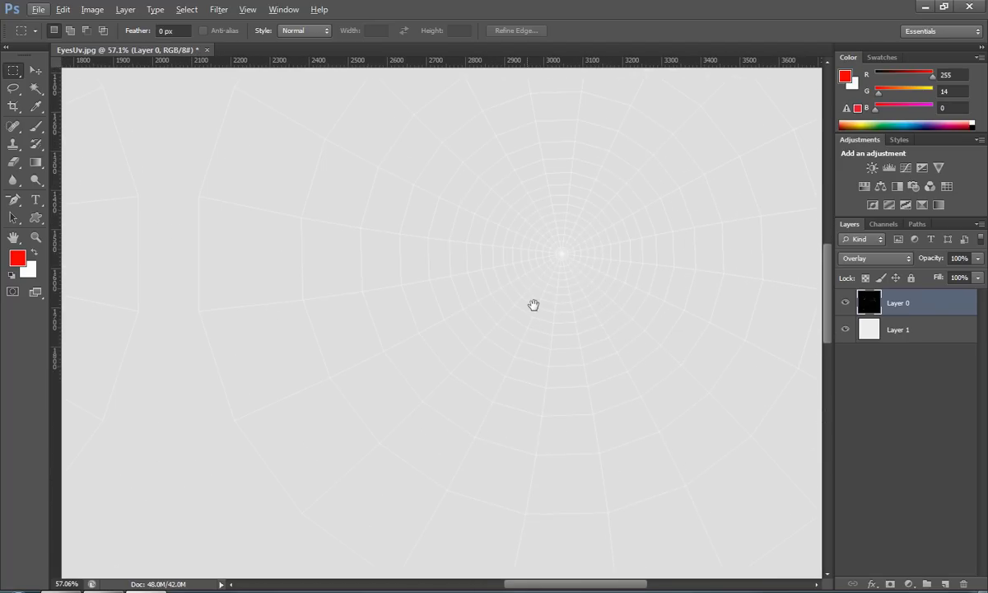
pyautogui.click(874, 258)
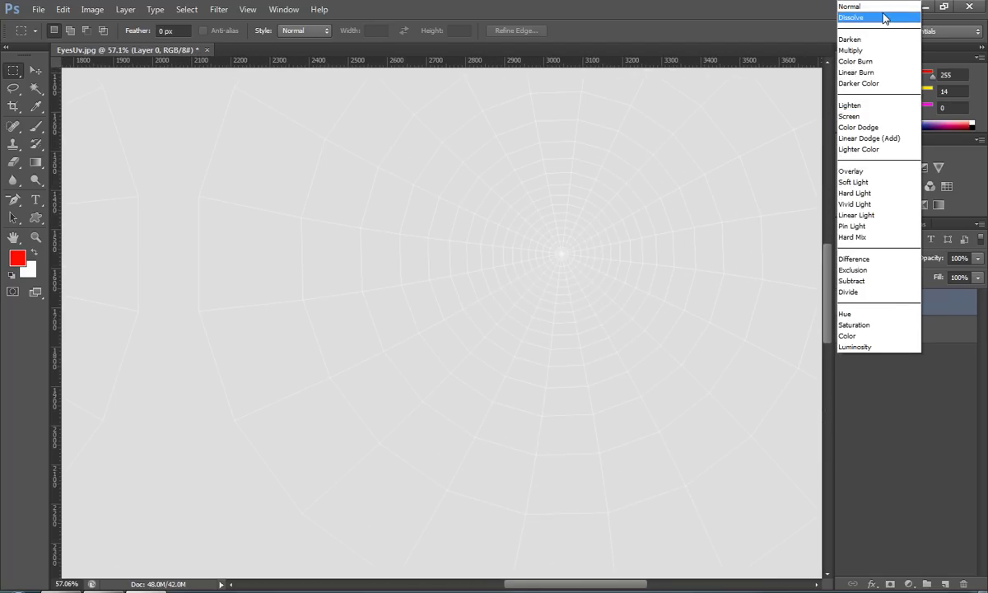
pyautogui.click(884, 18)
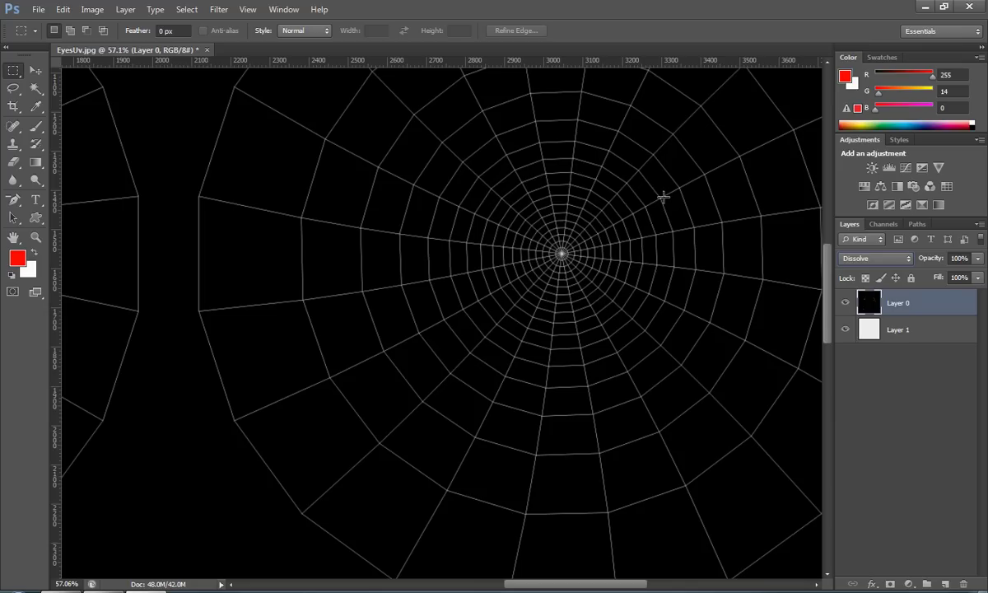
pyautogui.hotkey('shift', '+')
pyautogui.hotkey('shift', '+')
pyautogui.hotkey('shift', '+')
pyautogui.hotkey('shift', '+')
pyautogui.hotkey('shift', '+')
pyautogui.hotkey('shift', '+')
pyautogui.hotkey('shift', '+')
pyautogui.hotkey('shift', '+')
pyautogui.hotkey('shift', '-')
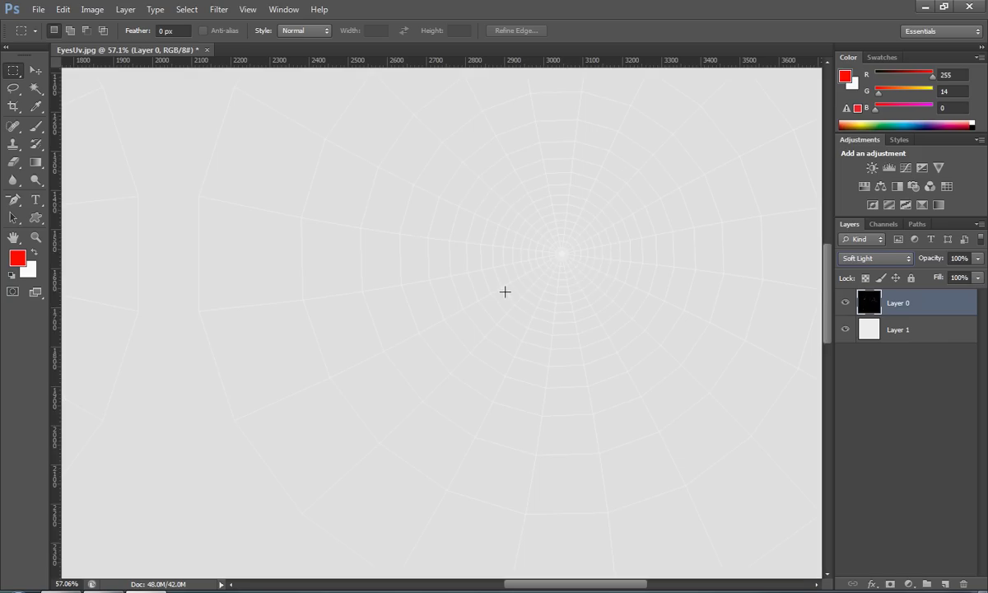
pyautogui.keyDown('alt'); pyautogui.scroll(-3, 393, 301); pyautogui.keyUp('alt')
pyautogui.keyDown('alt'); pyautogui.scroll(3, 415, 301); pyautogui.keyUp('alt')
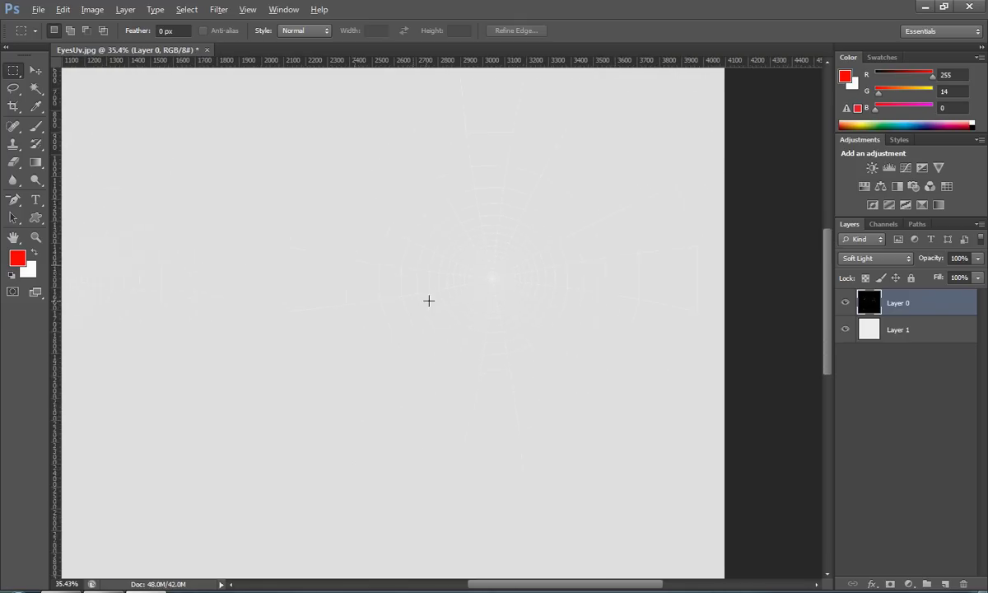
pyautogui.keyDown('alt'); pyautogui.scroll(5, 531, 301); pyautogui.keyUp('alt')
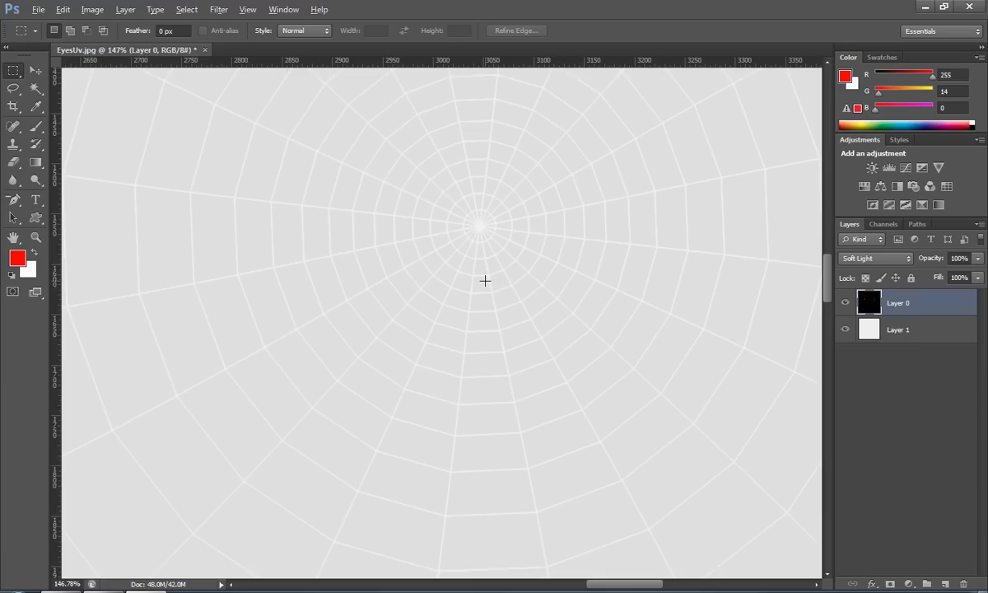
# Step: Add a new empty layer directly below the UV wireframe layer and name it lEye
pyautogui.click(945, 583)
pyautogui.moveTo(870, 303); pyautogui.dragTo(874, 338)
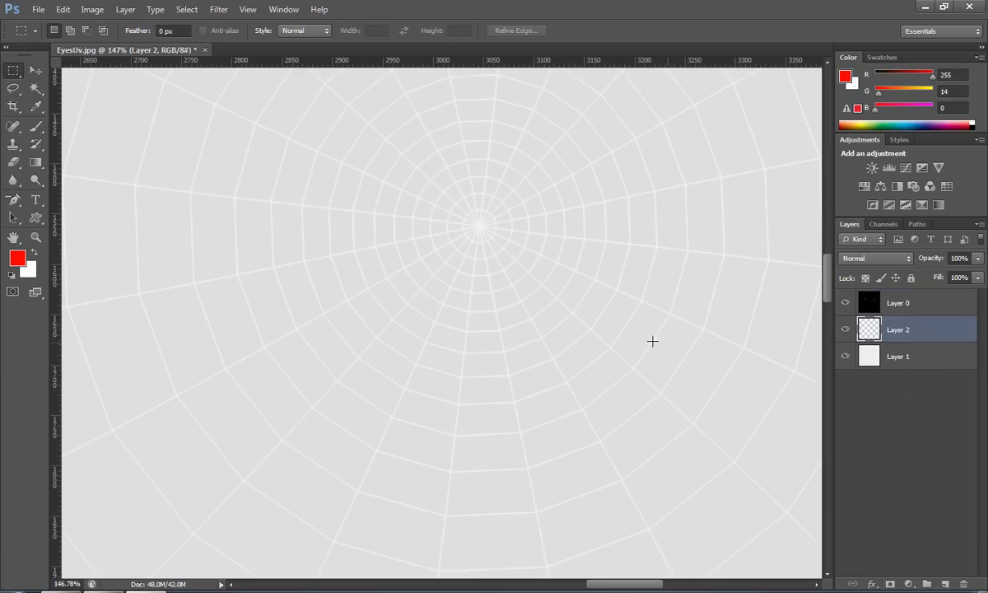
pyautogui.doubleClick(896, 330)
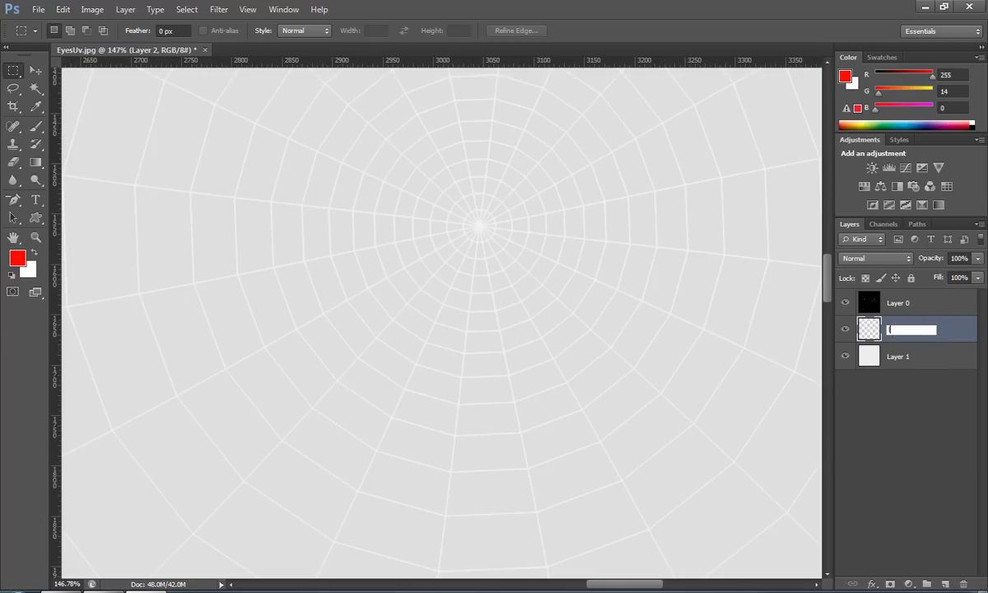
pyautogui.press('Return')
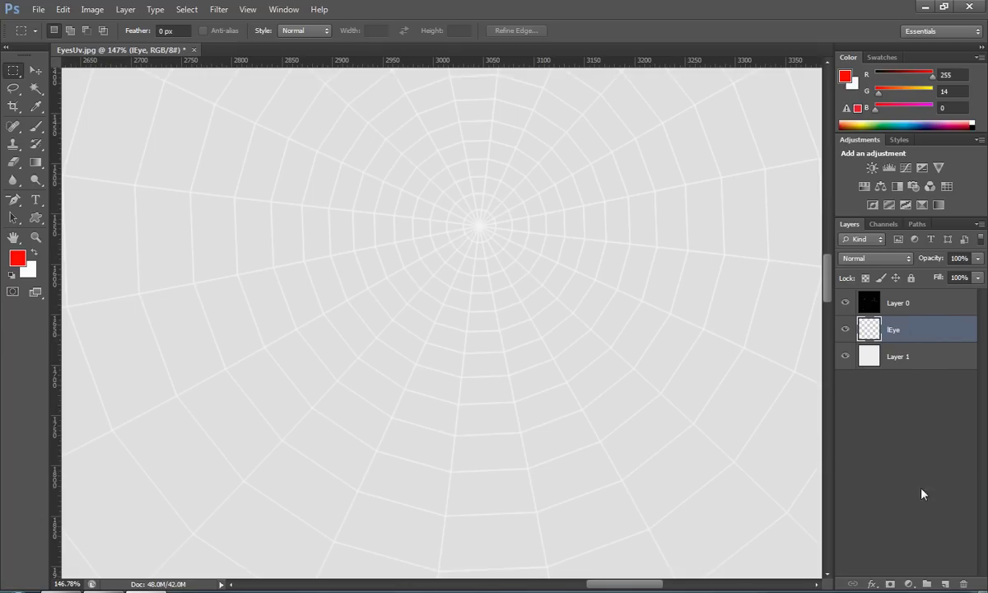
# Step: Add another new layer between lEye and the wireframe layer and name it REye
pyautogui.click(945, 583)
pyautogui.doubleClick(898, 331)
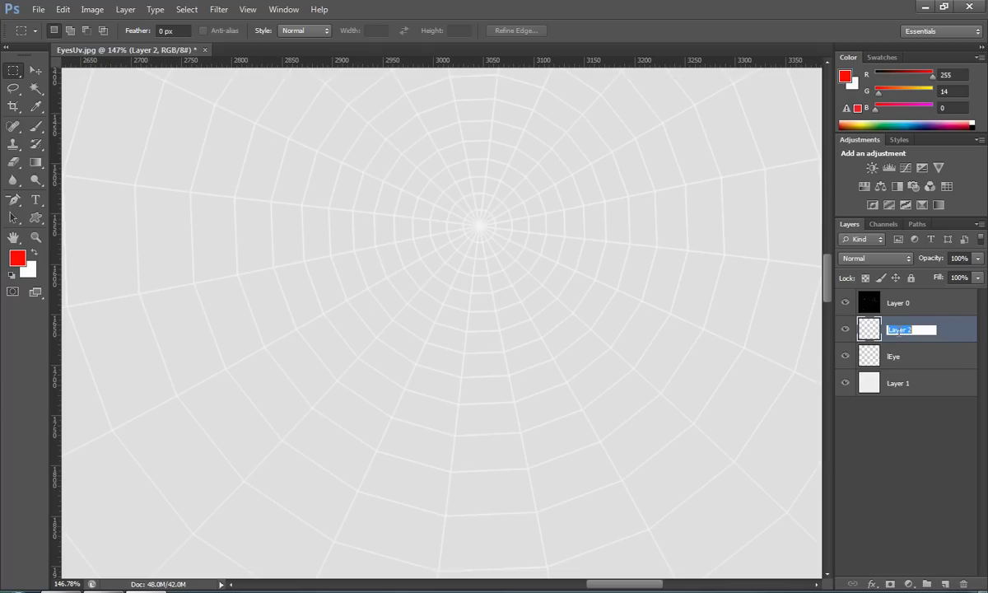
pyautogui.write('REye')
pyautogui.press('Return')
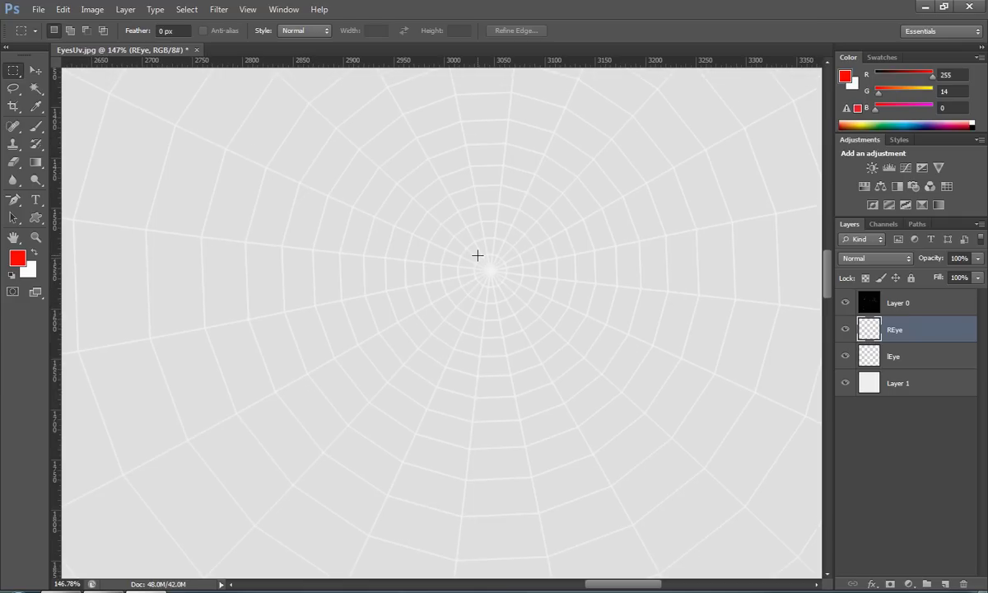
# Step: Draw a small square marquee selection around the pole at the centre of the eye UV shell near ruler mark 3050
pyautogui.moveTo(478, 259); pyautogui.dragTo(509, 286)
pyautogui.keyDown('alt'); pyautogui.scroll(-6, 457, 325); pyautogui.keyUp('alt')
pyautogui.keyDown('alt'); pyautogui.scroll(8, 456, 324); pyautogui.keyUp('alt')
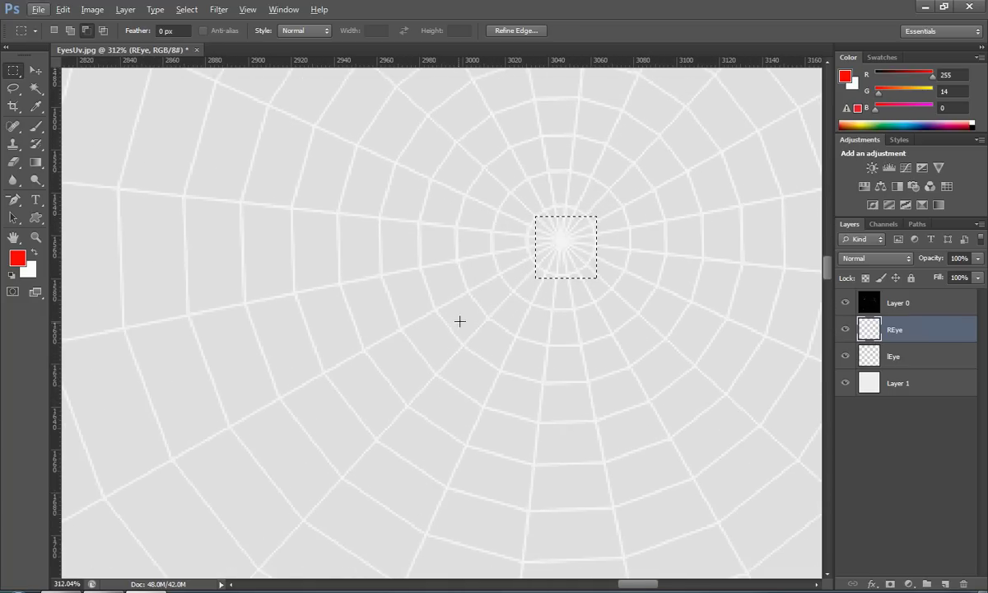
pyautogui.click(520, 203)
pyautogui.moveTo(511, 197); pyautogui.dragTo(616, 293)
pyautogui.keyDown('alt'); pyautogui.scroll(-10, 520, 293); pyautogui.keyUp('alt')
pyautogui.keyDown('alt'); pyautogui.scroll(3, 383, 306); pyautogui.keyUp('alt')
# Step: Fill the square selection on the REye layer with black (000000) and deselect it
pyautogui.click(63, 9)
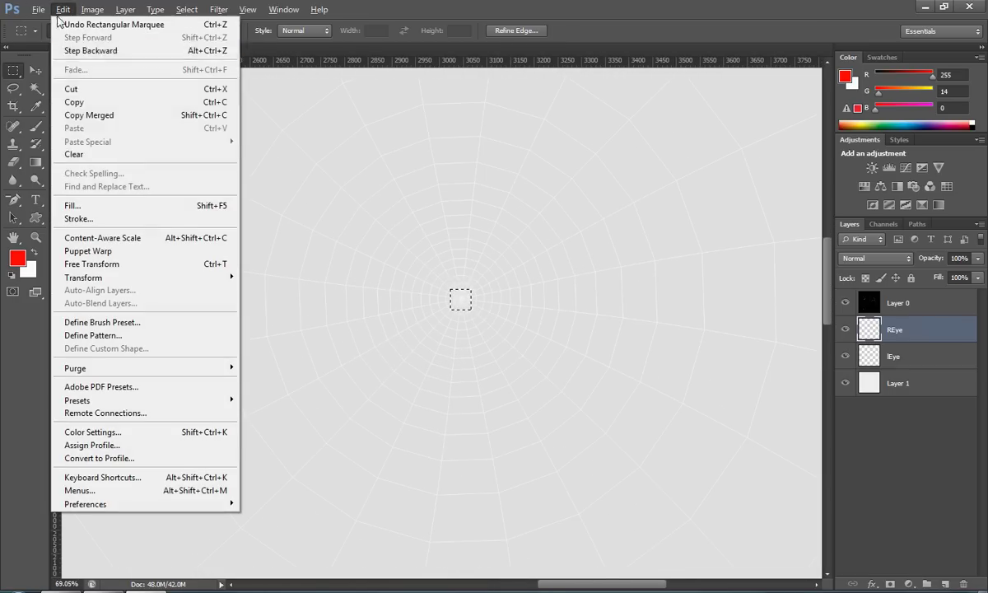
pyautogui.click(74, 205)
pyautogui.click(543, 161)
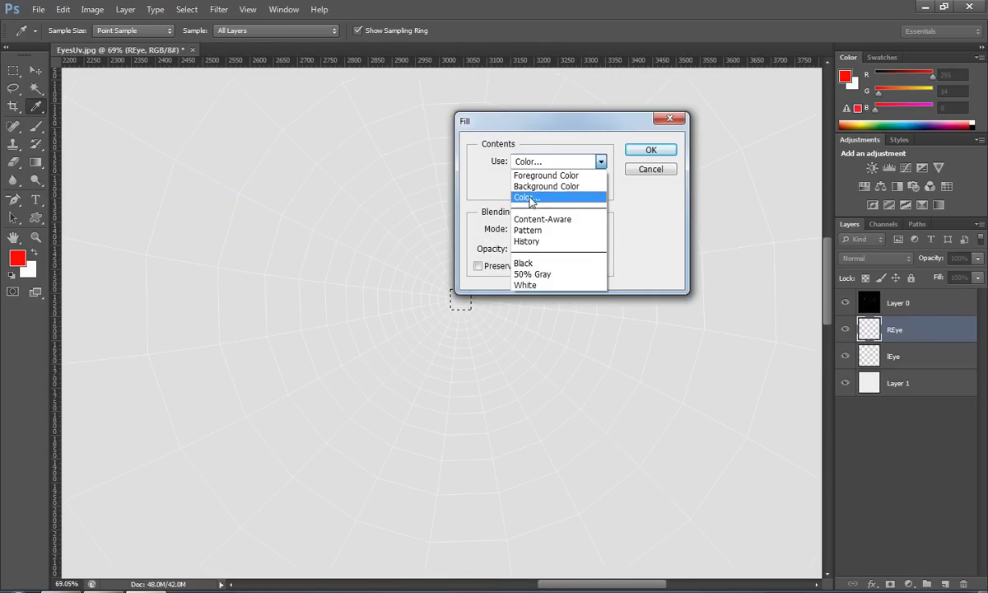
pyautogui.click(527, 198)
pyautogui.moveTo(508, 322); pyautogui.dragTo(493, 366)
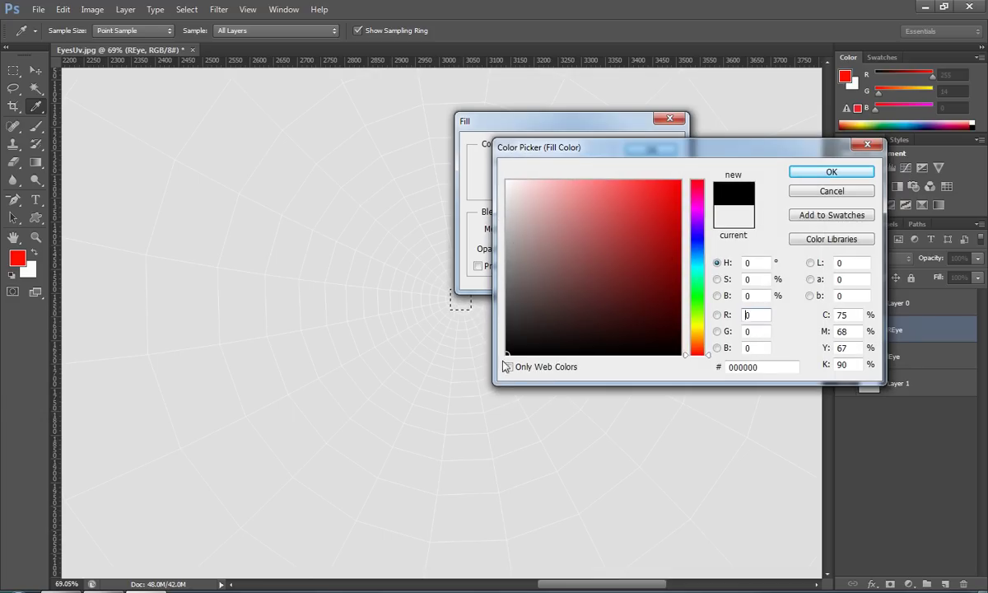
pyautogui.click(794, 173)
pyautogui.click(640, 151)
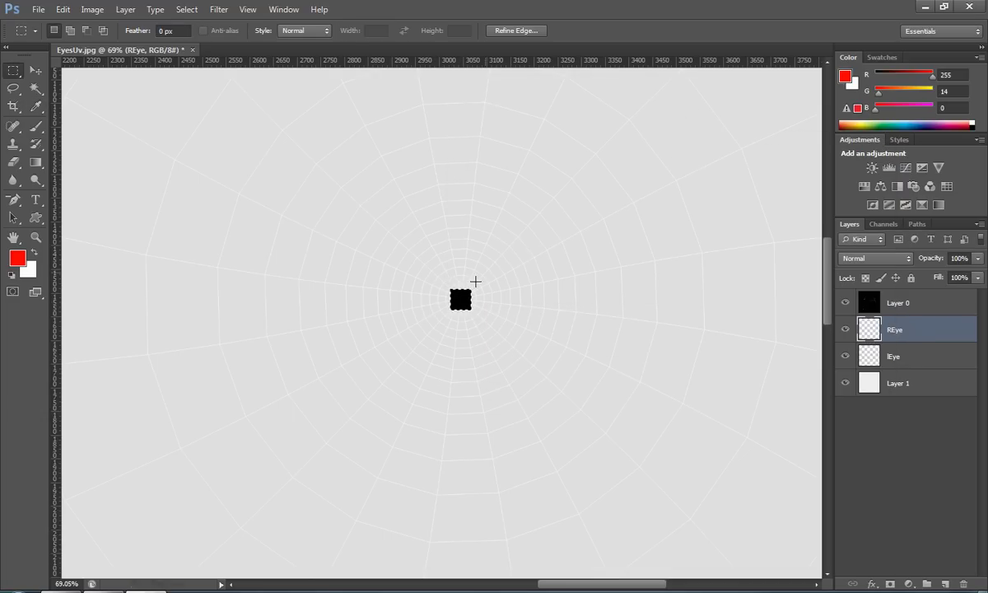
pyautogui.hotkey('ctrl', 'd')
# Step: Rename the layer holding the black square pupil as LEye and the empty eye layer below it as Reye
pyautogui.keyDown('alt'); pyautogui.scroll(-6, 359, 329); pyautogui.keyUp('alt')
pyautogui.moveTo(320, 332); pyautogui.dragTo(638, 338)
pyautogui.moveTo(506, 342); pyautogui.dragTo(575, 340)
pyautogui.moveTo(404, 332); pyautogui.dragTo(520, 337)
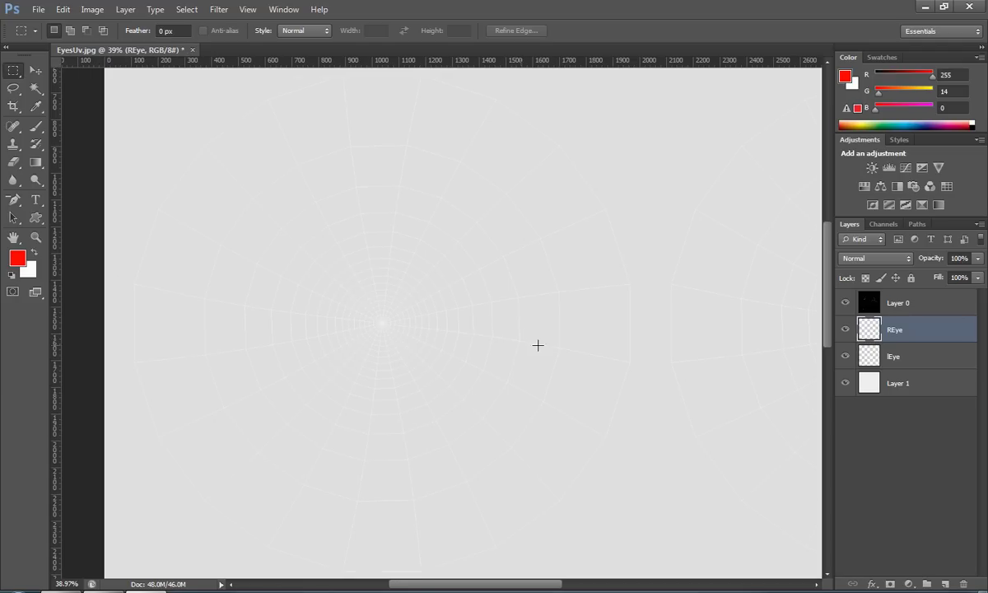
pyautogui.moveTo(638, 352); pyautogui.dragTo(317, 320)
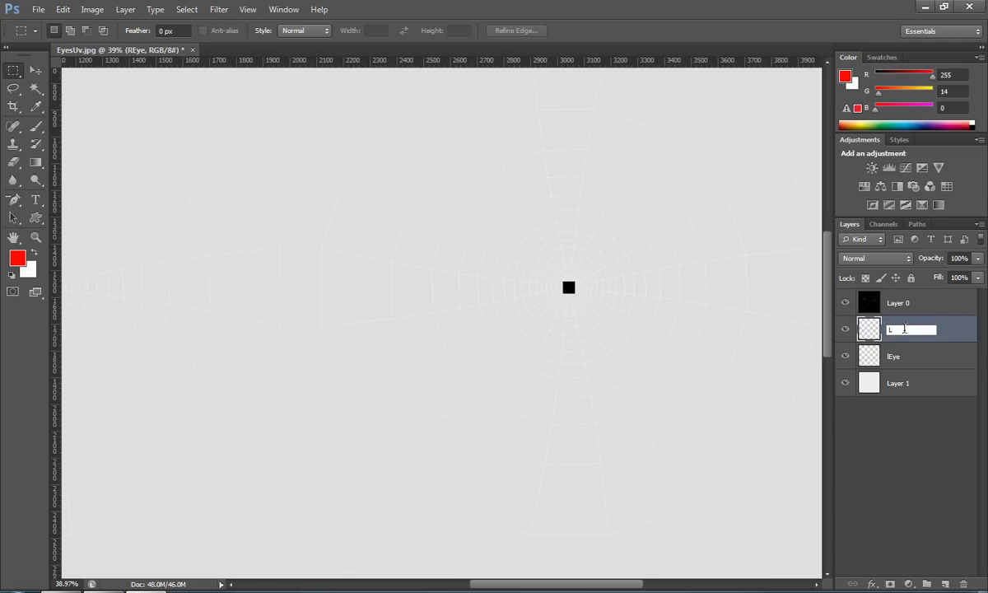
pyautogui.write('ye')
pyautogui.press('Return')
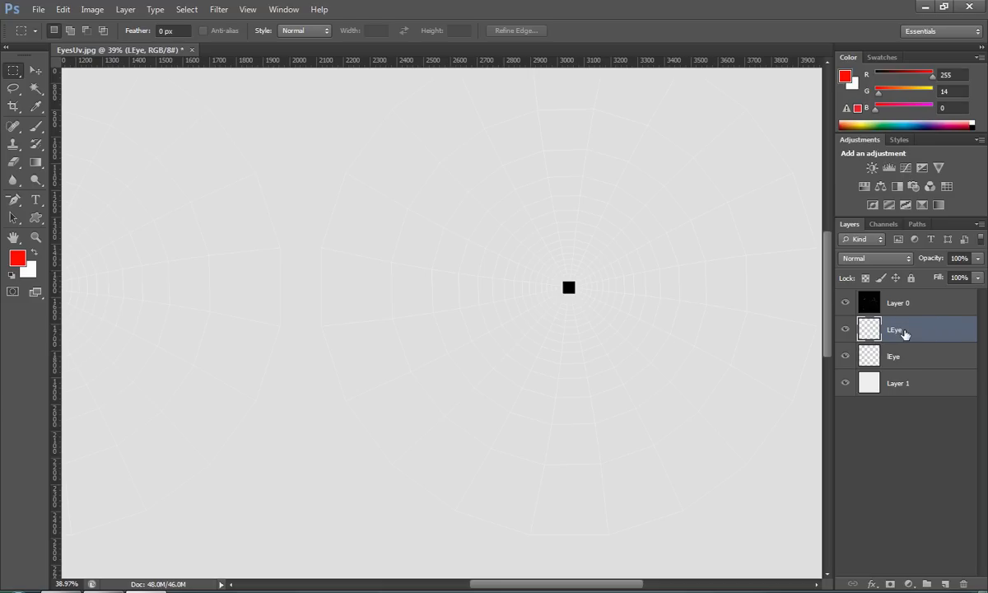
pyautogui.doubleClick(896, 356)
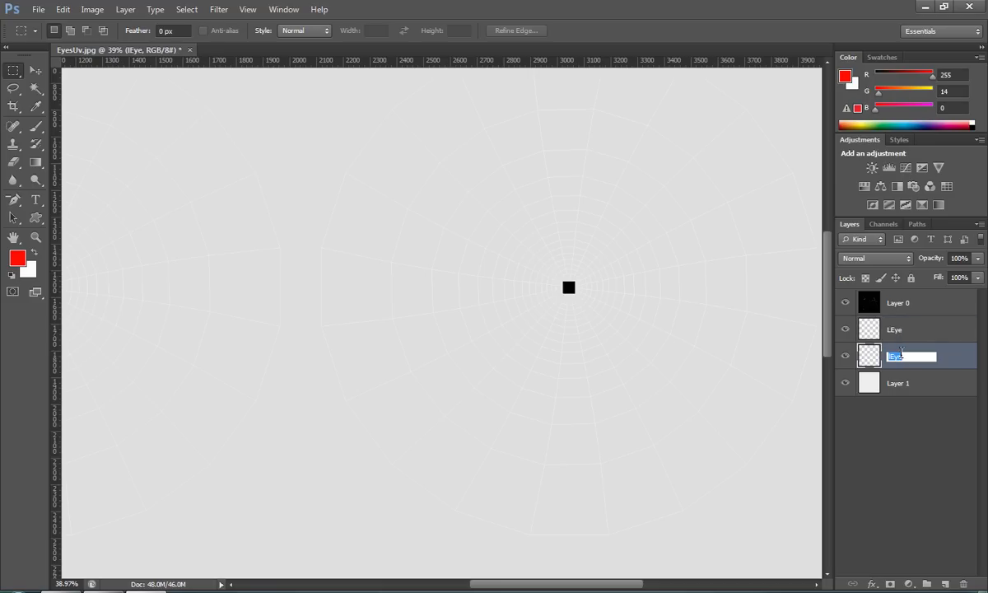
pyautogui.press('Return')
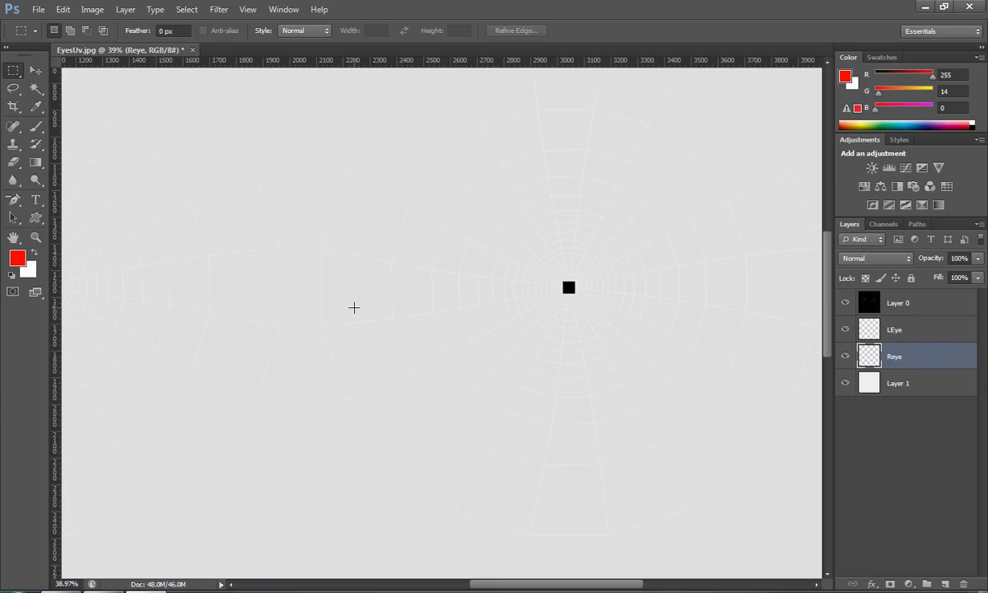
# Step: On the Reye layer, draw a narrow upright marquee, about 14 by 38 px, around the centre of the other eye's UV shell
pyautogui.moveTo(307, 317); pyautogui.dragTo(260, 331)
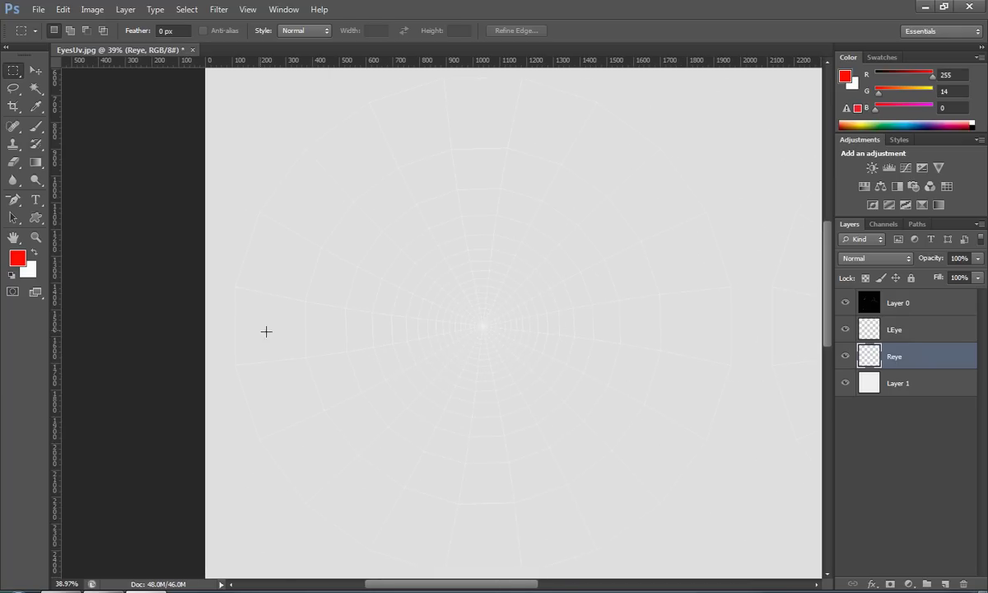
pyautogui.keyDown('alt'); pyautogui.scroll(1, 454, 353); pyautogui.keyUp('alt')
pyautogui.keyDown('alt'); pyautogui.scroll(8, 455, 354); pyautogui.keyUp('alt')
pyautogui.moveTo(556, 270); pyautogui.dragTo(474, 298)
pyautogui.keyDown('alt'); pyautogui.scroll(5, 474, 295); pyautogui.keyUp('alt')
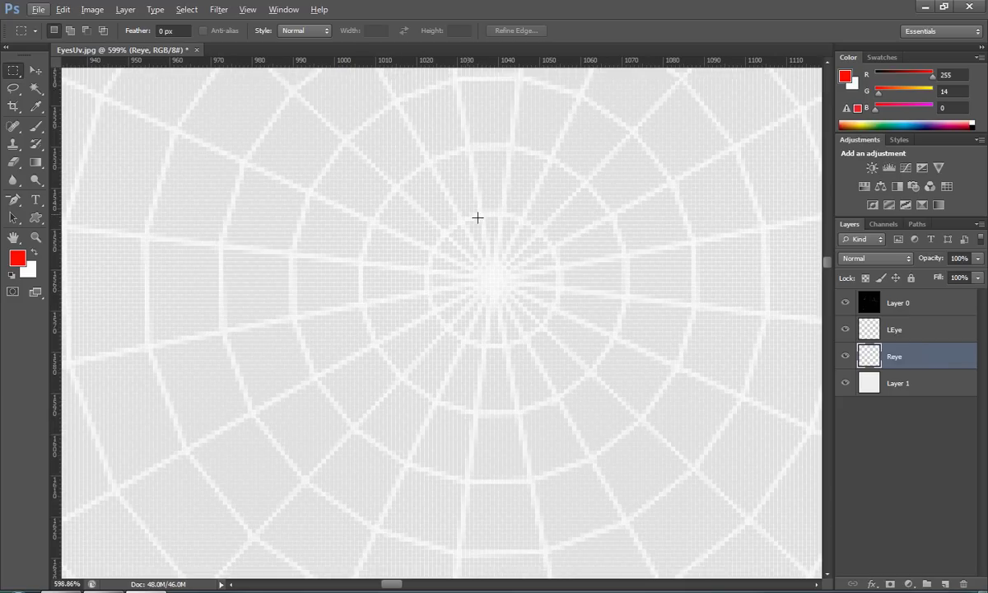
pyautogui.keyDown('alt'); pyautogui.scroll(-4, 543, 308); pyautogui.keyUp('alt')
pyautogui.keyDown('alt'); pyautogui.scroll(3, 560, 299); pyautogui.keyUp('alt')
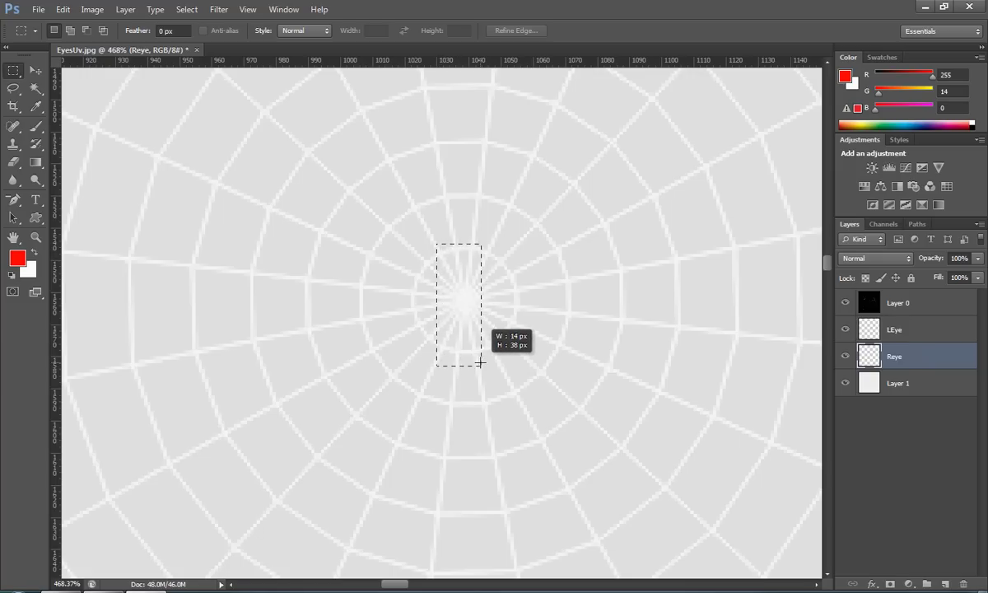
pyautogui.moveTo(477, 364); pyautogui.dragTo(476, 365)
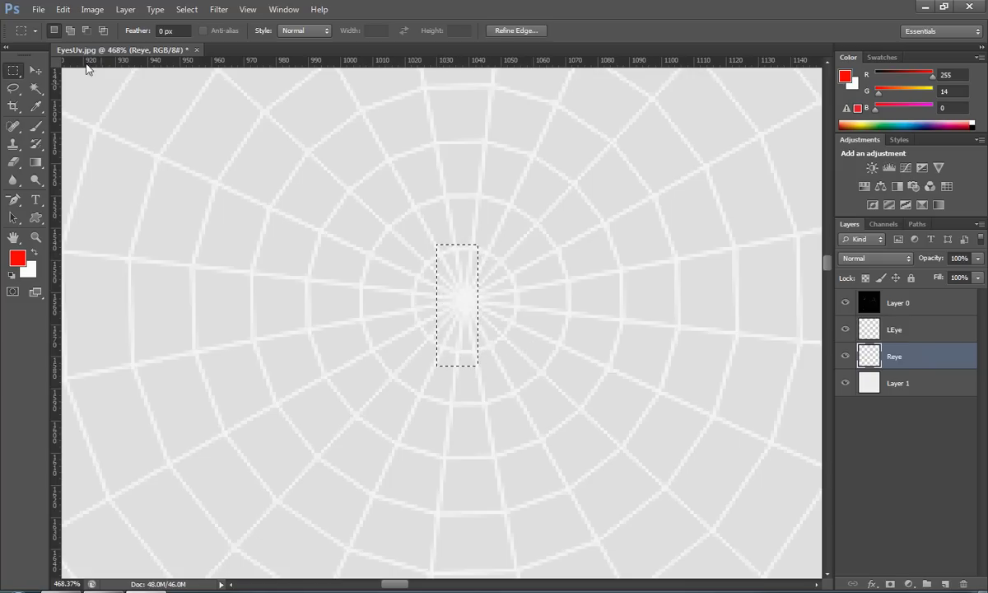
# Step: Fill the narrow upright selection on the Reye layer with black, deselect it and compare both pupils
pyautogui.click(50, 11)
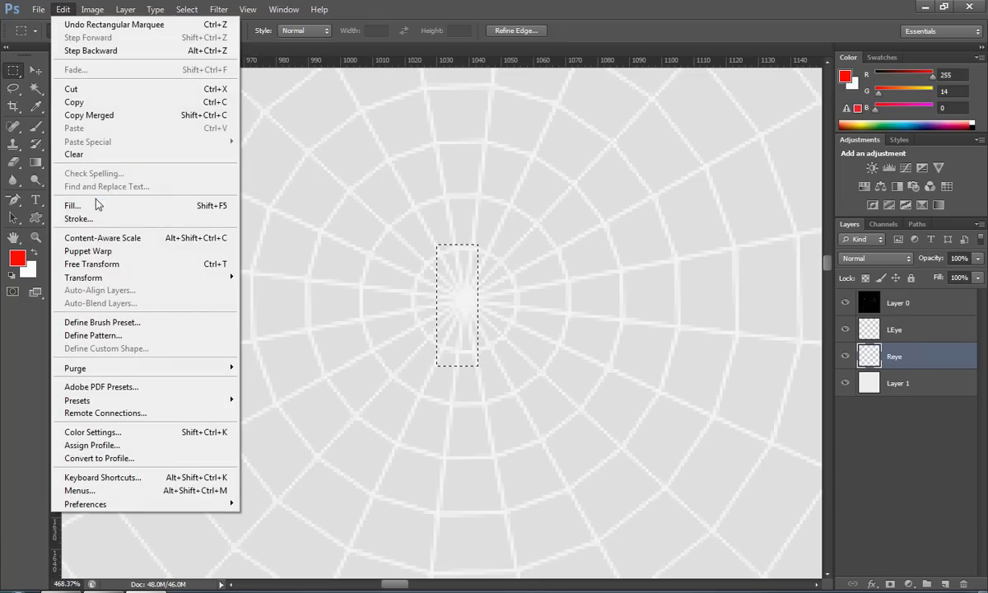
pyautogui.click(92, 203)
pyautogui.click(560, 161)
pyautogui.click(535, 200)
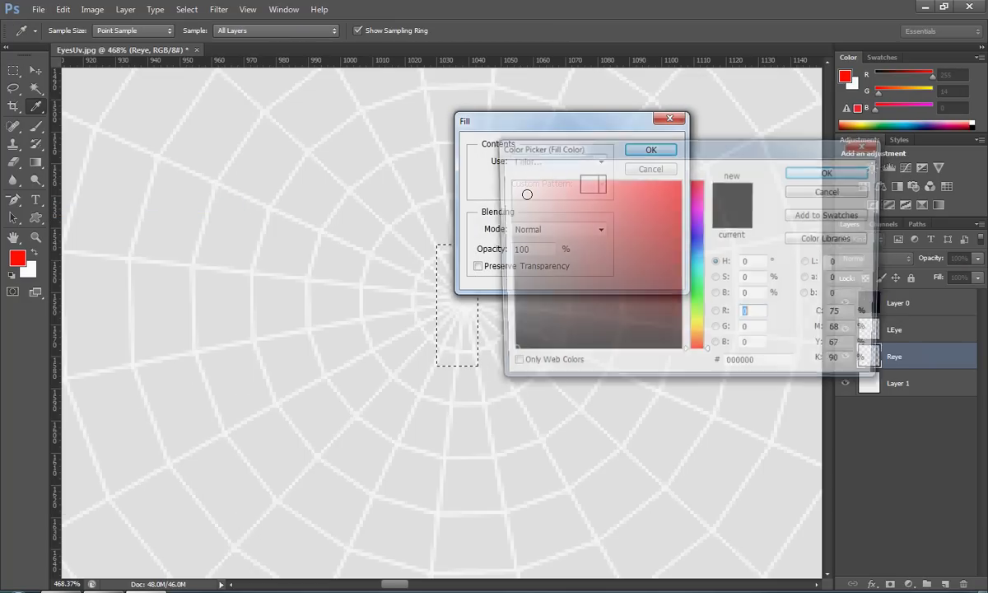
pyautogui.click(815, 171)
pyautogui.click(643, 150)
pyautogui.press('m')
pyautogui.keyDown('alt'); pyautogui.scroll(-5, 469, 331); pyautogui.keyUp('alt')
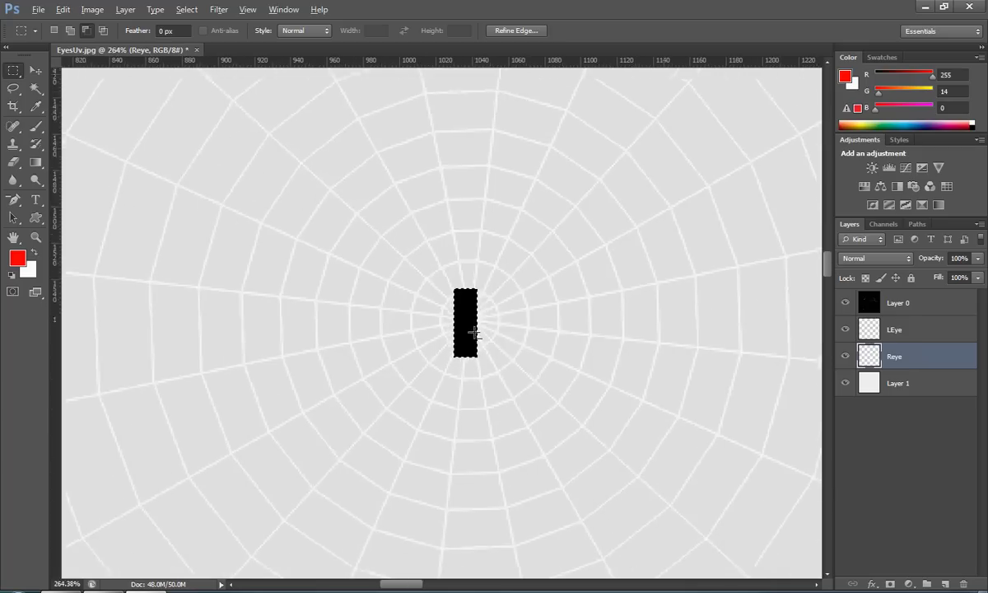
pyautogui.keyDown('alt'); pyautogui.scroll(-5, 544, 379); pyautogui.keyUp('alt')
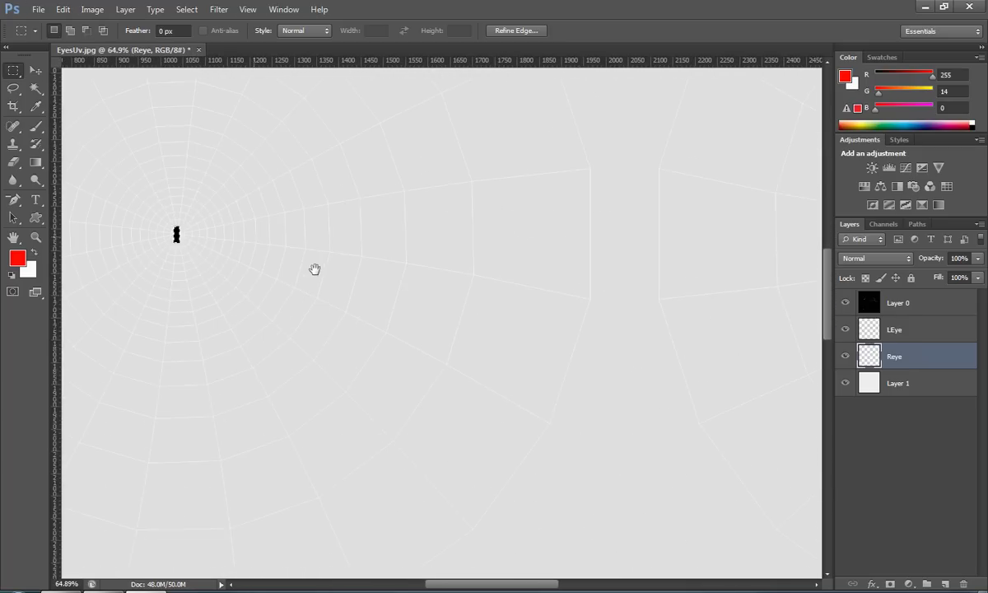
pyautogui.keyDown('alt'); pyautogui.scroll(-3, 460, 328); pyautogui.keyUp('alt')
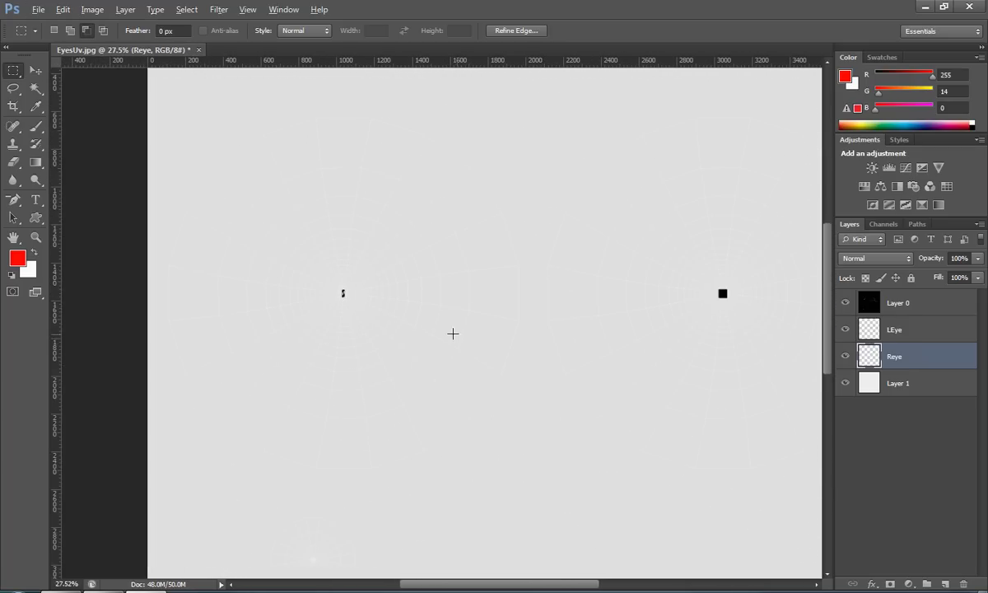
pyautogui.moveTo(593, 350); pyautogui.dragTo(534, 345)
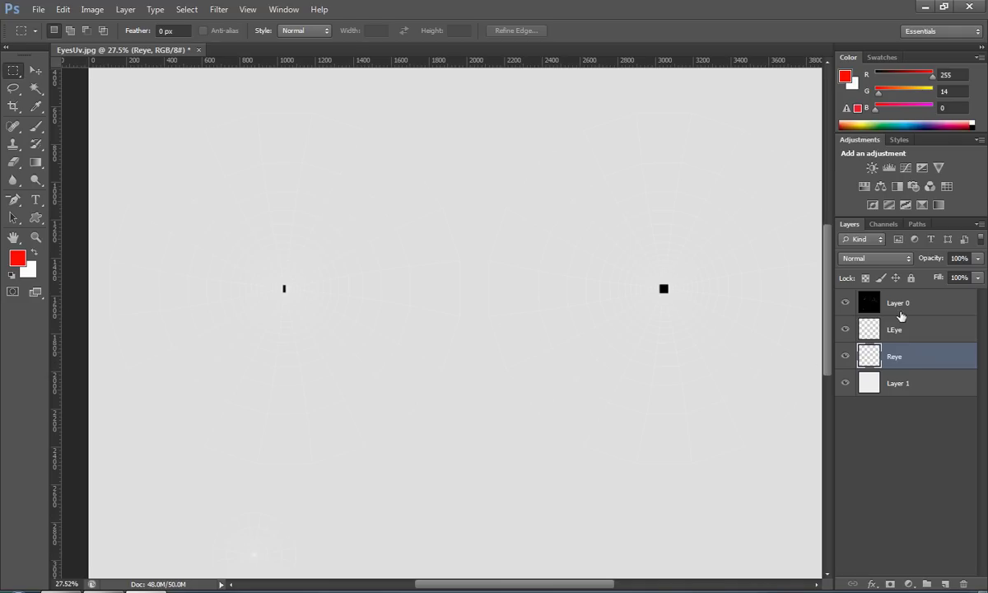
# Step: Hide Layer 0 with the UV wireframe and, for saving the document, browse to the Bender_Portrait project folder on drive E
pyautogui.click(845, 303)
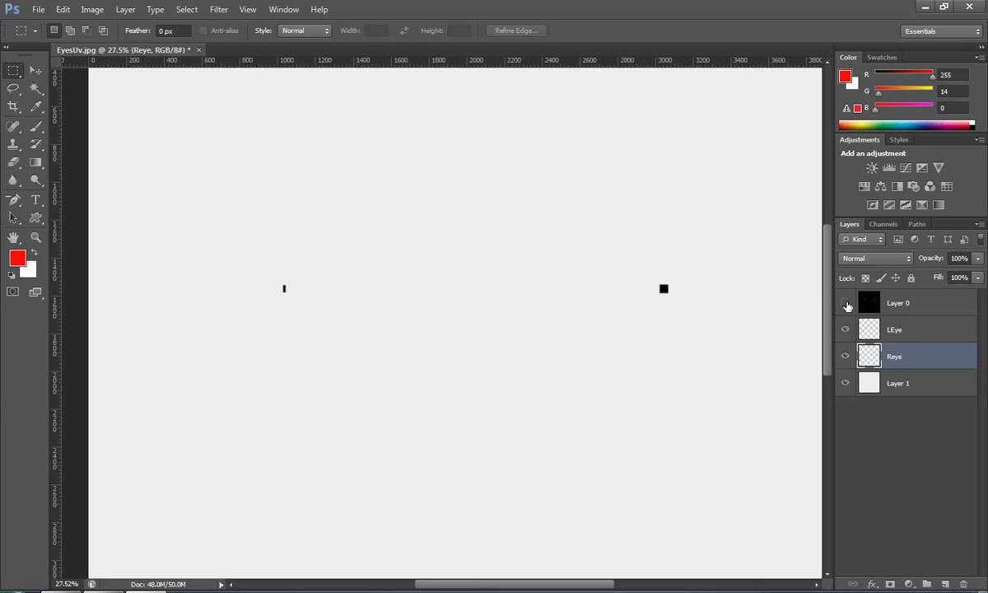
pyautogui.click(38, 9)
pyautogui.click(58, 174)
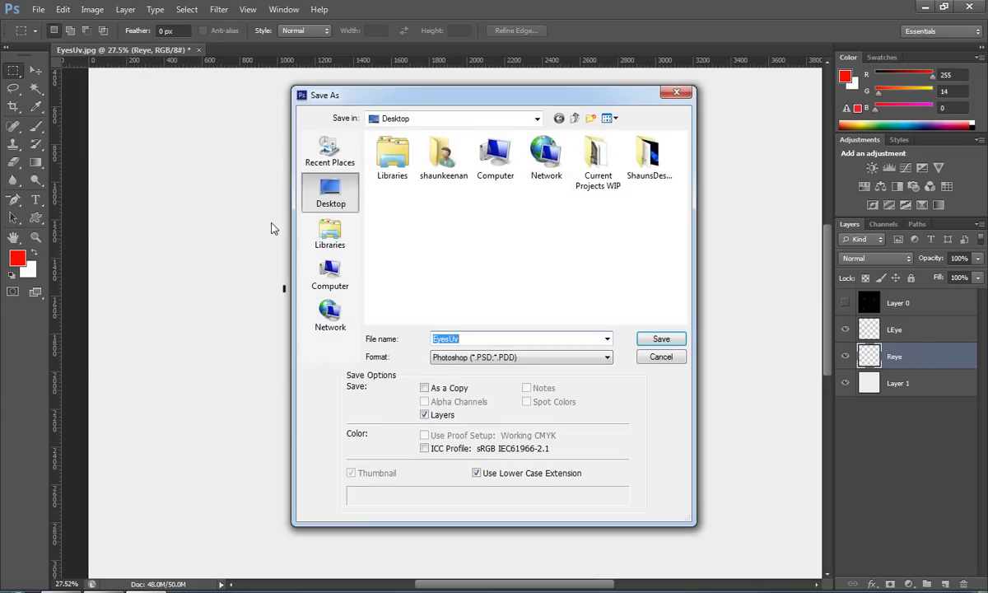
pyautogui.doubleClick(495, 157)
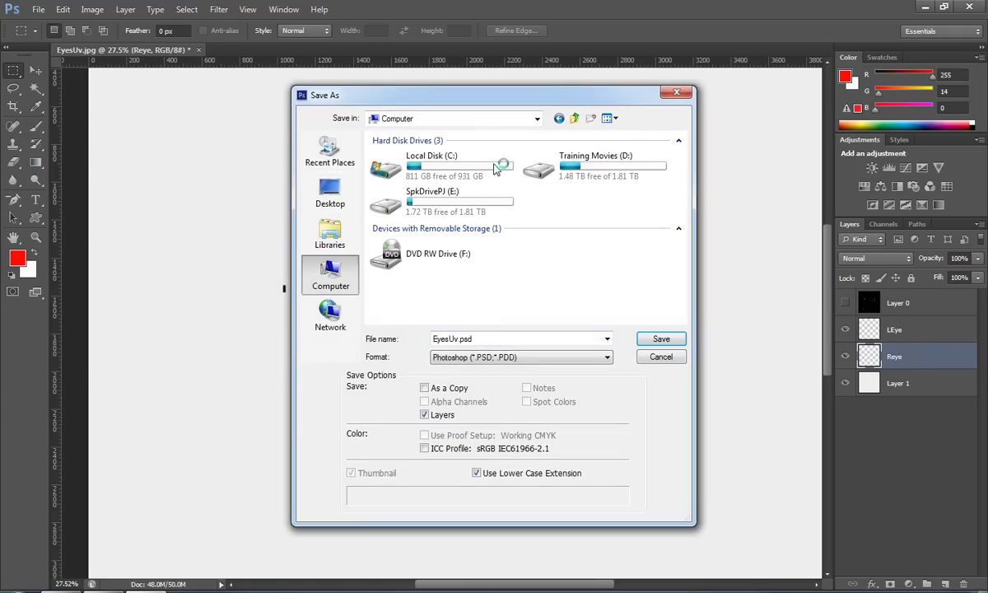
pyautogui.doubleClick(452, 191)
pyautogui.doubleClick(407, 155)
pyautogui.doubleClick(421, 164)
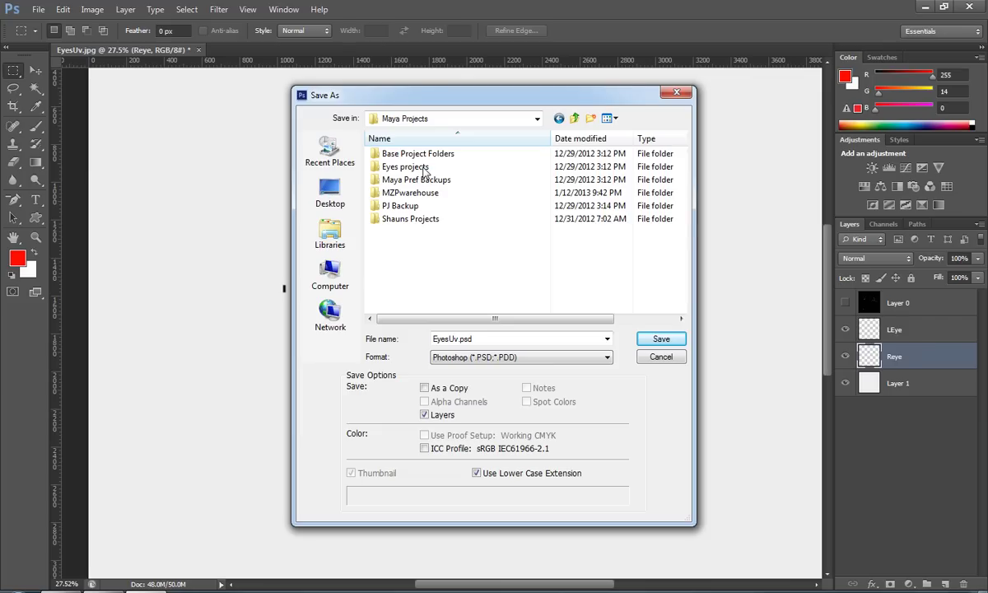
pyautogui.doubleClick(426, 219)
pyautogui.doubleClick(413, 163)
pyautogui.doubleClick(419, 165)
pyautogui.scroll(-7, 428, 247)
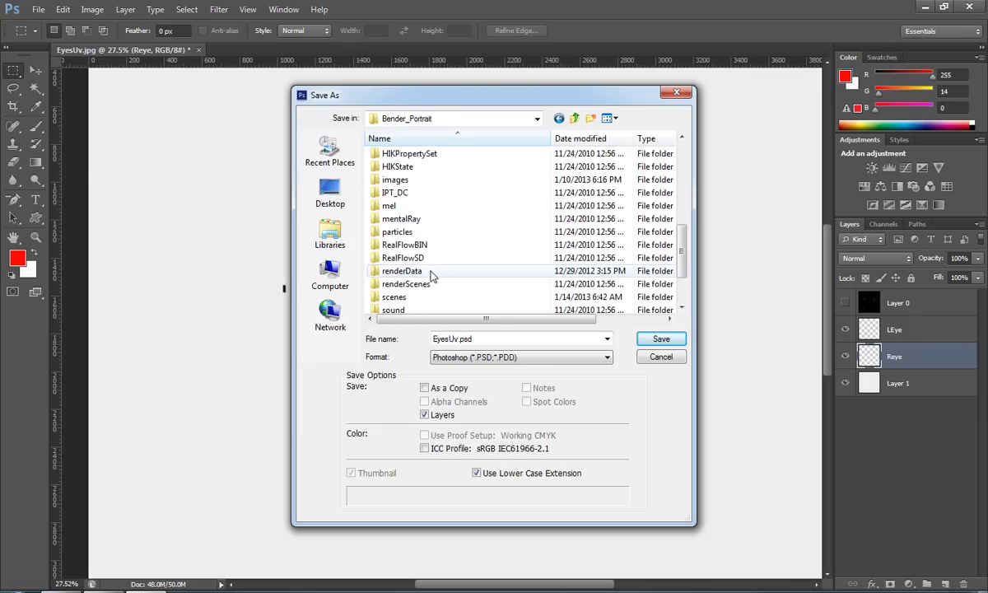
# Step: Save the layered document as eyeTexture in Photoshop PSD format in the sourceimages folder, accepting the format options
pyautogui.doubleClick(416, 284)
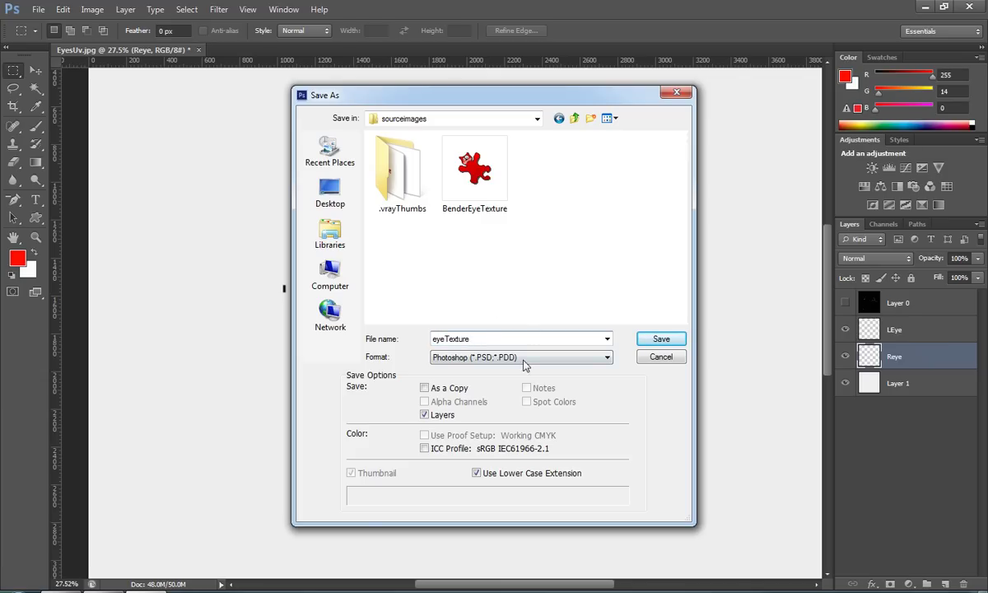
pyautogui.click(657, 340)
pyautogui.click(640, 182)
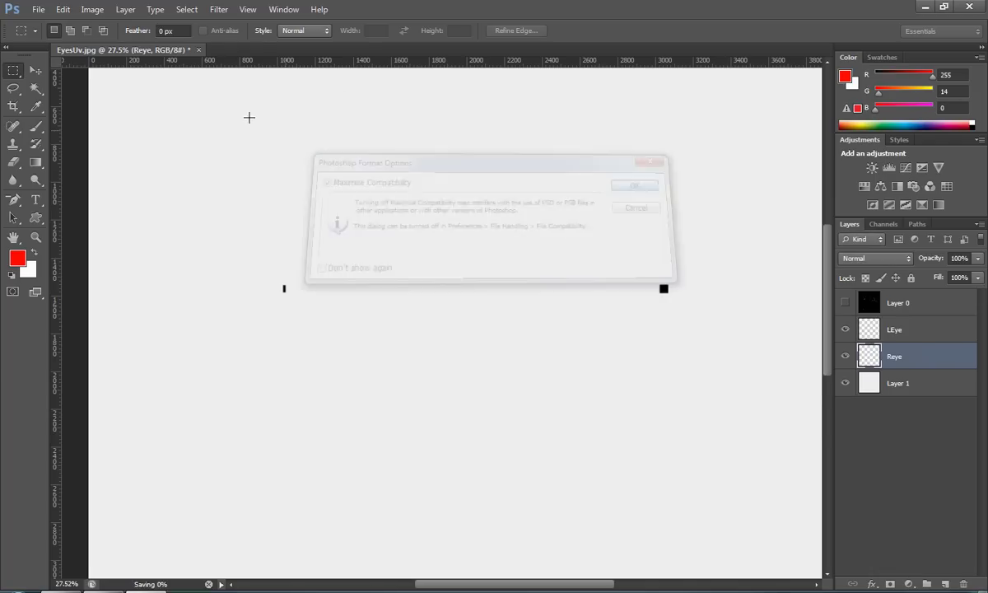
# Step: Save a flattened JPEG copy named eyeTexture.jpg in the sourceimages folder at maximum quality 12
pyautogui.click(38, 9)
pyautogui.click(58, 174)
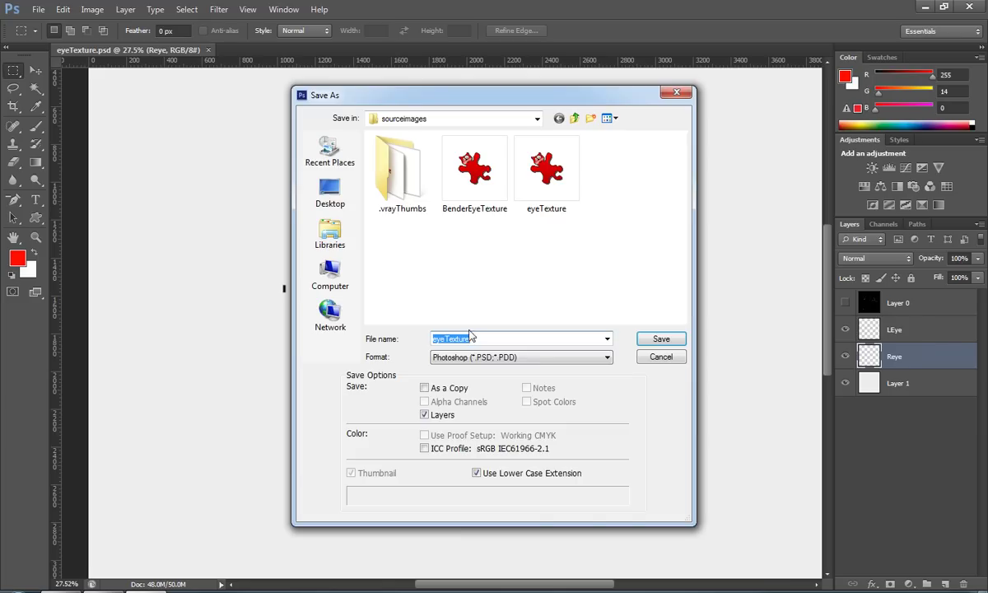
pyautogui.click(518, 357)
pyautogui.click(466, 441)
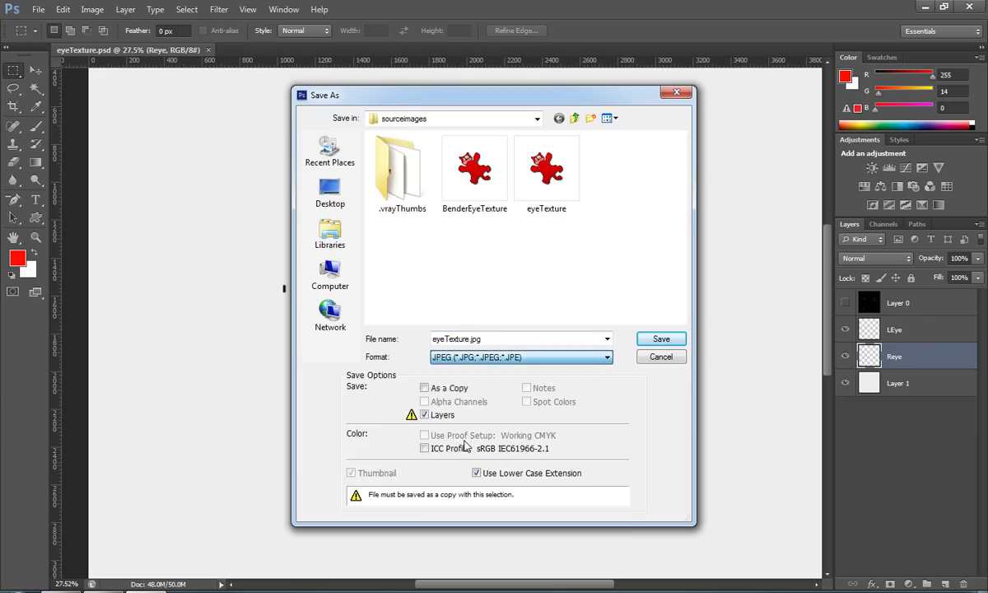
pyautogui.click(647, 341)
pyautogui.click(572, 158)
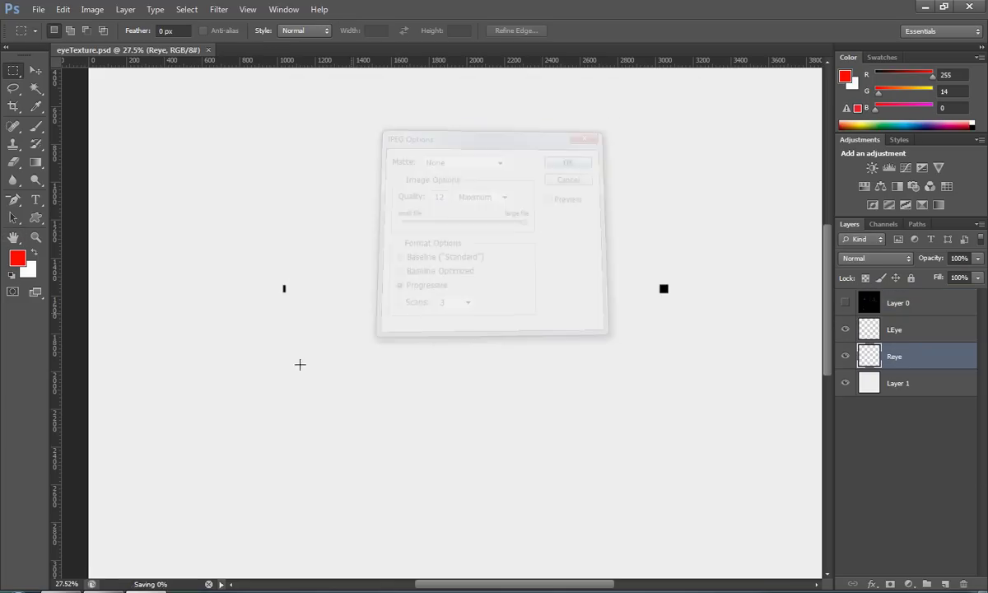
# Step: Switch to Maya, close the UV Texture Editor and create a VRay Mtl material in the Hypershade
pyautogui.click(146, 590)
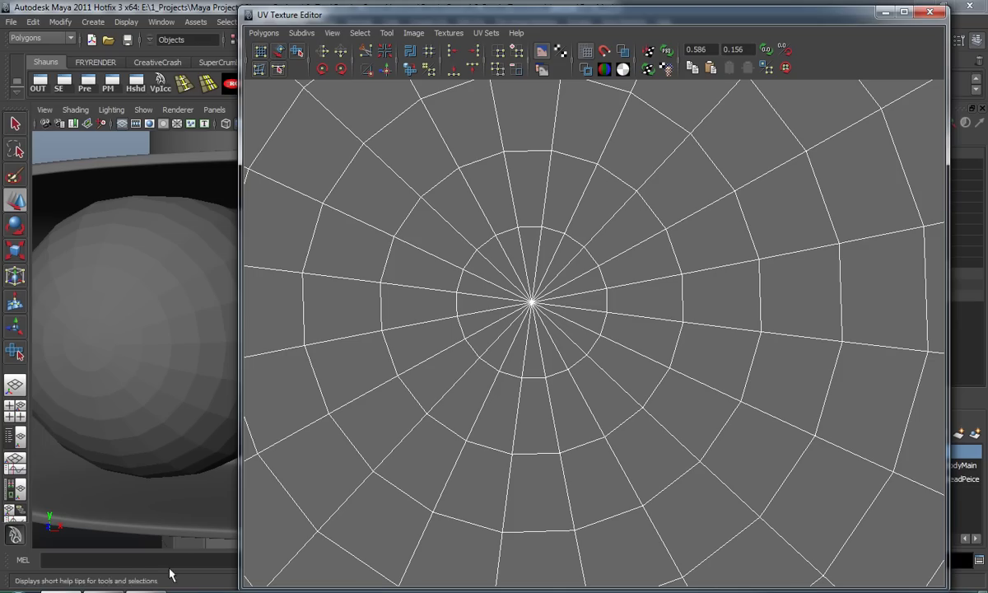
pyautogui.click(929, 13)
pyautogui.scroll(-6, 497, 257)
pyautogui.moveTo(435, 344); pyautogui.dragTo(458, 333, button='right')
pyautogui.click(228, 318)
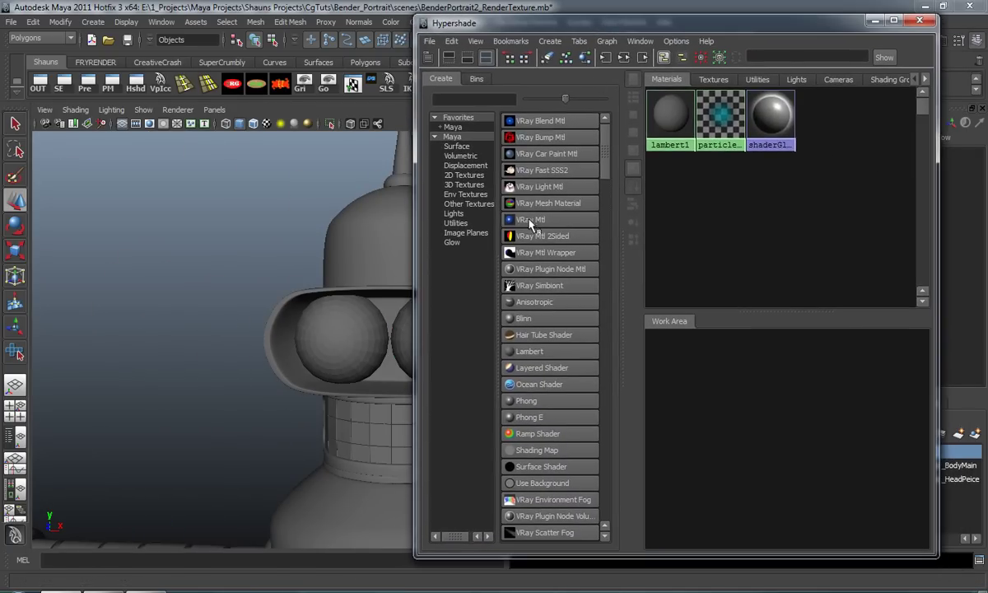
pyautogui.click(531, 221)
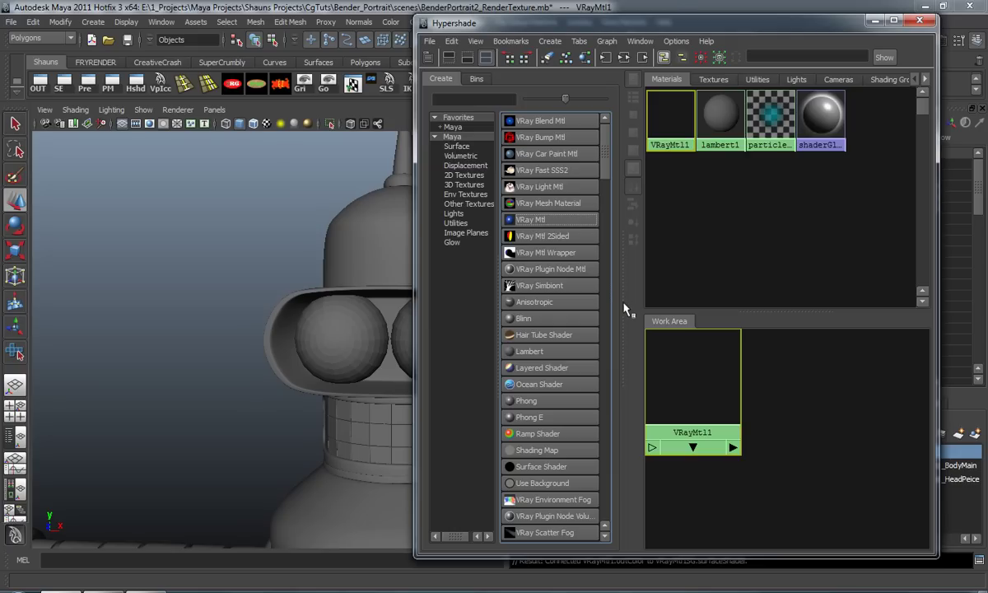
pyautogui.moveTo(698, 382); pyautogui.dragTo(763, 393)
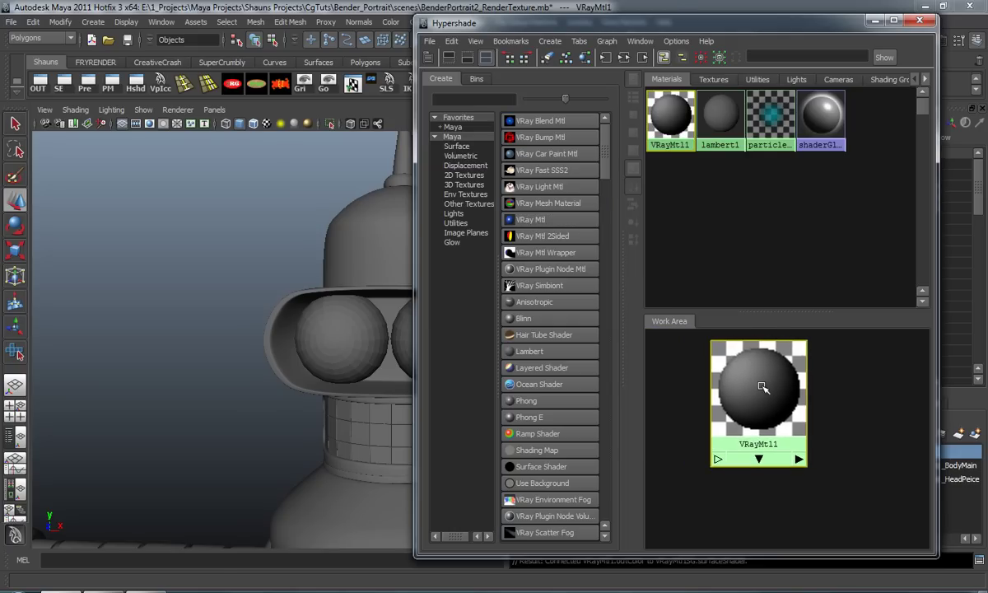
# Step: Map a File texture to the colour of the new V-Ray material and set its filter type to Off
pyautogui.moveTo(790, 25); pyautogui.dragTo(558, 41)
pyautogui.click(940, 305)
pyautogui.click(364, 241)
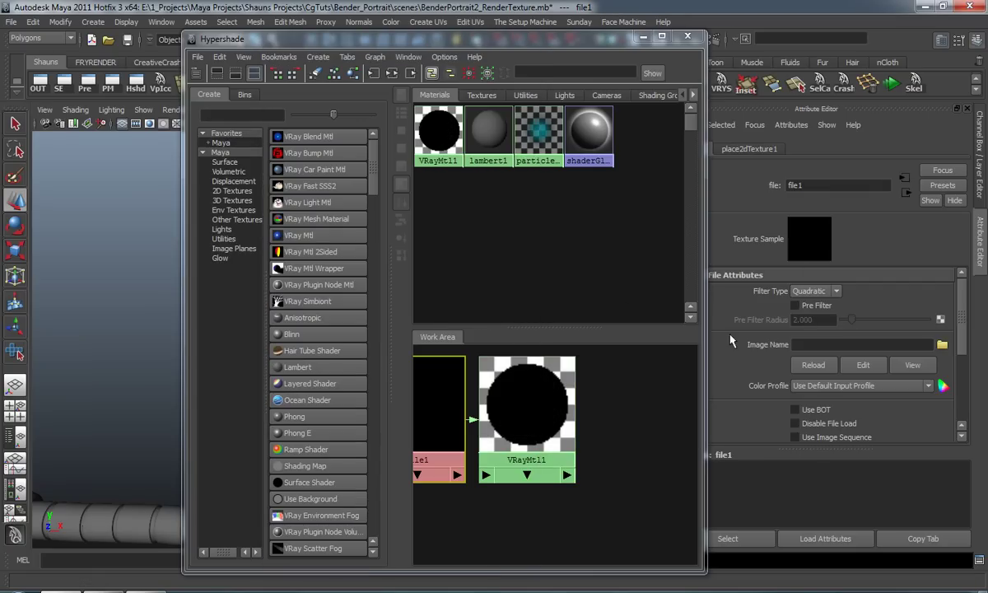
pyautogui.click(807, 292)
pyautogui.click(808, 304)
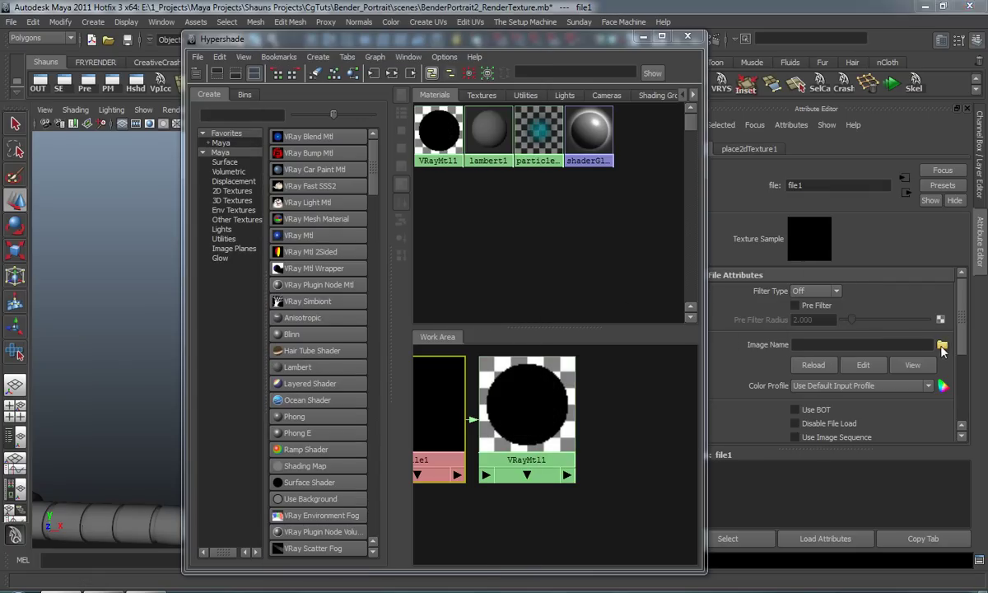
# Step: Load eyeTexture.jpg from the sourceimages folder as the file texture's image
pyautogui.click(941, 344)
pyautogui.click(250, 119)
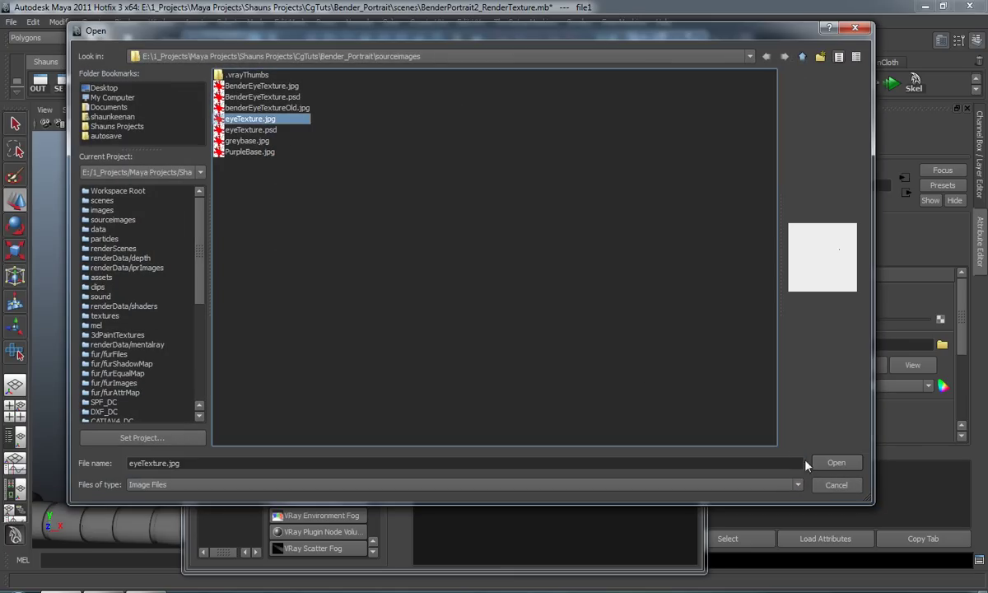
pyautogui.click(833, 463)
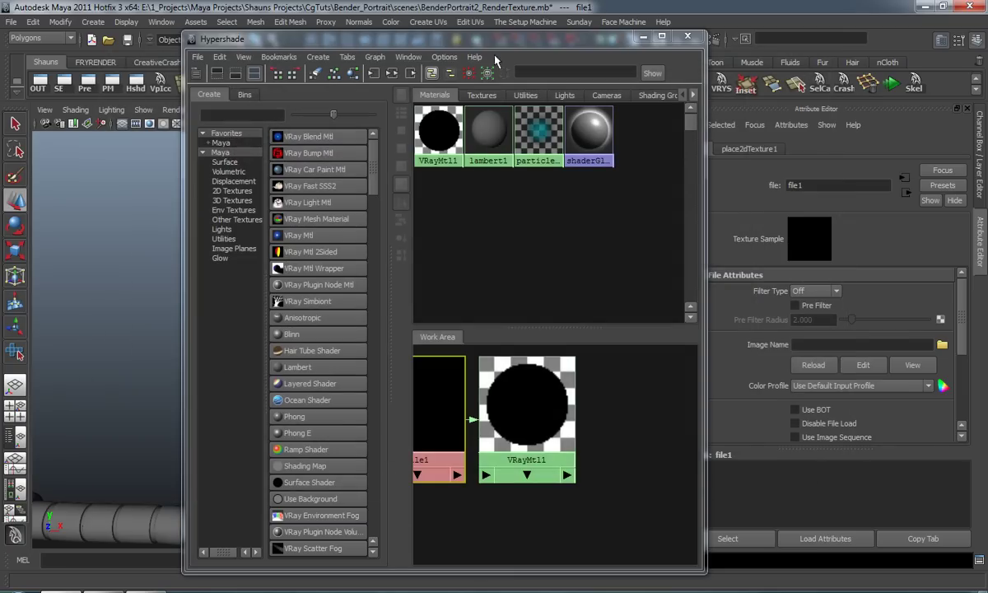
# Step: Assign the V-Ray material to both of Bender's eyeballs and display textures in the viewport to check the pupils
pyautogui.moveTo(489, 45); pyautogui.dragTo(846, 43)
pyautogui.moveTo(371, 330); pyautogui.dragTo(388, 311, button='right')
pyautogui.click(340, 310)
pyautogui.keyDown('shift'); pyautogui.click(262, 309); pyautogui.keyUp('shift')
pyautogui.moveTo(865, 387); pyautogui.dragTo(823, 366, button='right')
pyautogui.press('f')
pyautogui.press('6')
pyautogui.scroll(-10, 314, 370)
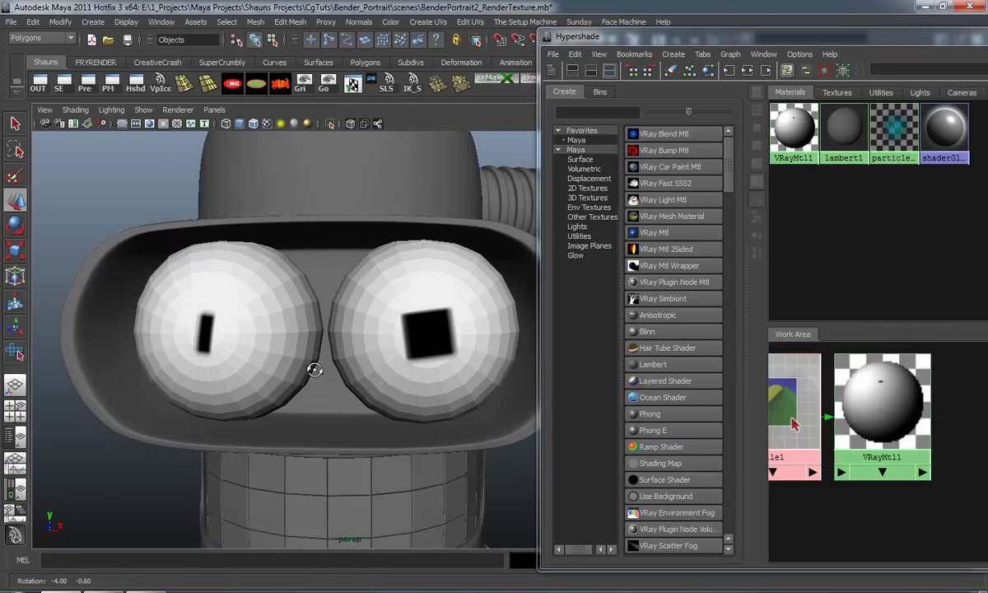
pyautogui.scroll(10, 317, 370)
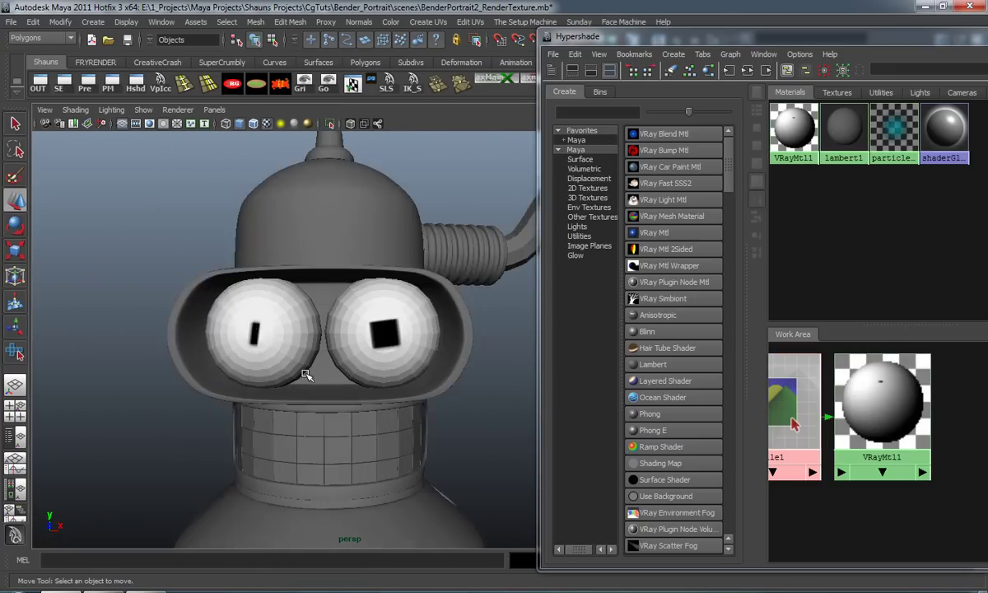
# Step: Turn on smooth mesh preview for both eyeballs and inspect the pupils up close
pyautogui.click(377, 336)
pyautogui.keyDown('shift'); pyautogui.click(237, 338); pyautogui.keyUp('shift')
pyautogui.press('3')
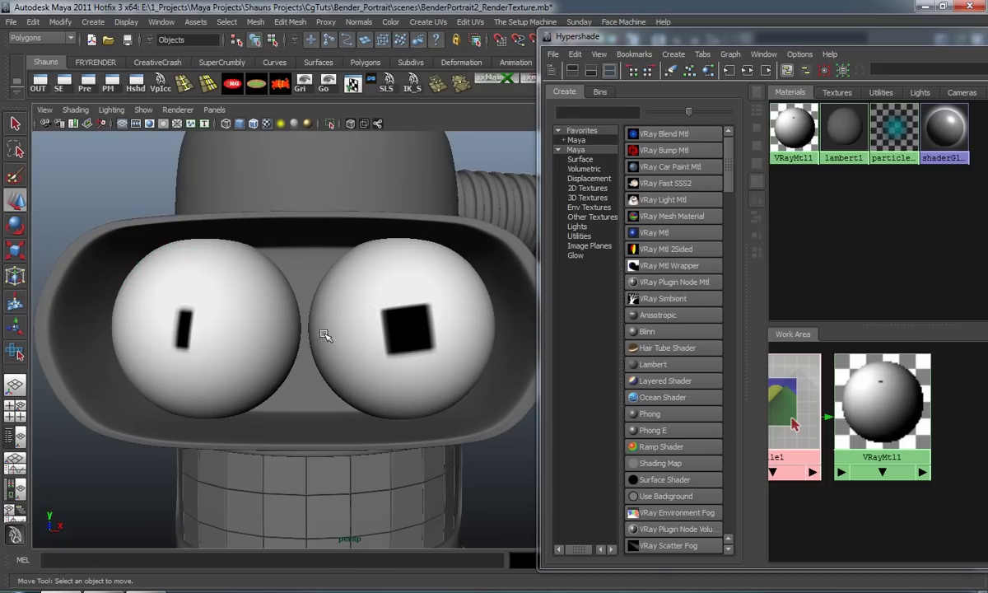
pyautogui.scroll(-5, 256, 374)
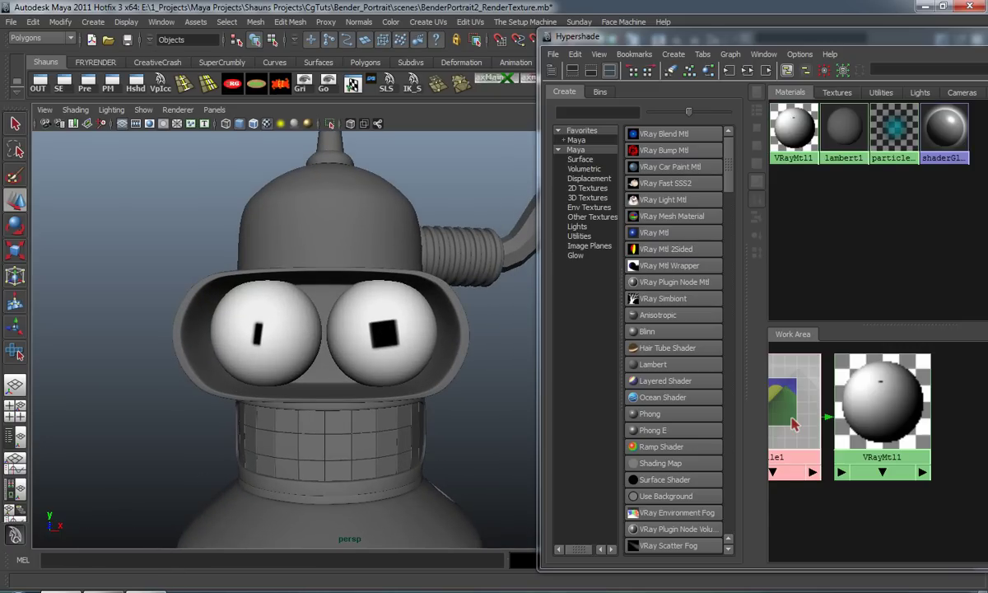
# Step: Switch to Photoshop, select the LEye layer holding the square pupil and show the Layer 0 UV wireframe
pyautogui.click(145, 590)
pyautogui.keyDown('alt'); pyautogui.scroll(8, 650, 311); pyautogui.keyUp('alt')
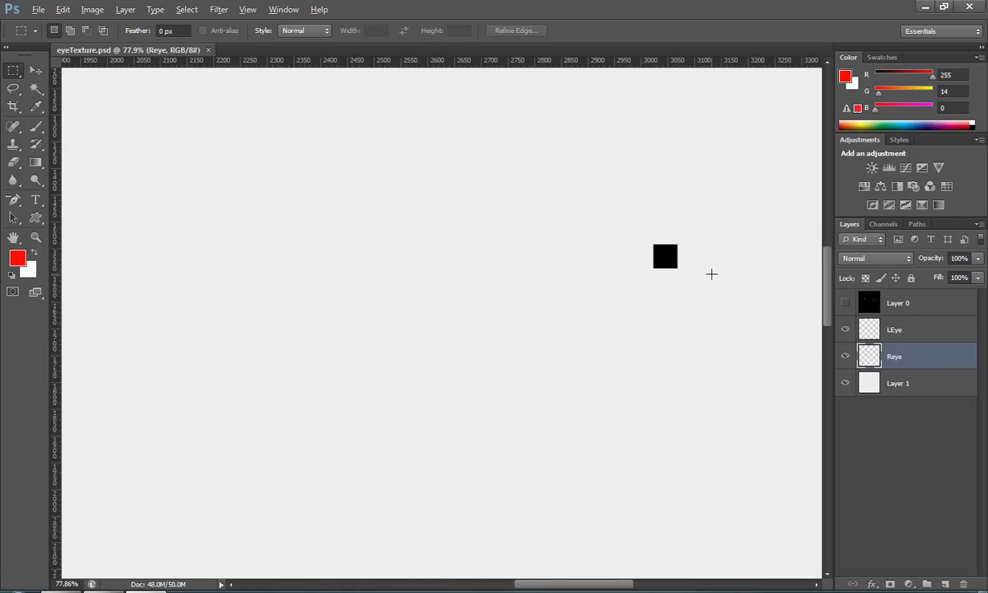
pyautogui.click(844, 330)
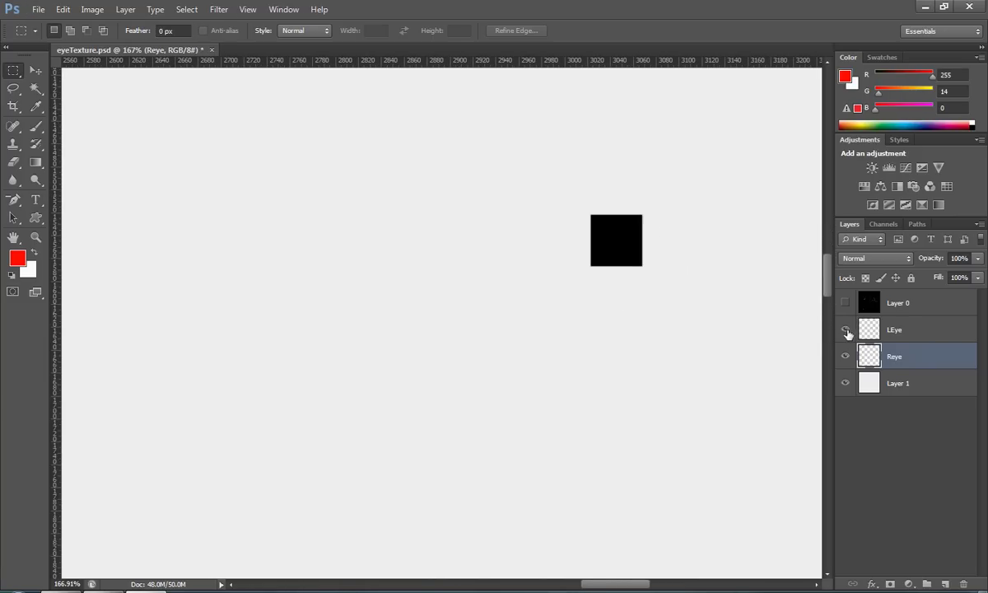
pyautogui.click(844, 330)
pyautogui.click(868, 329)
pyautogui.keyDown('alt'); pyautogui.scroll(1, 635, 243); pyautogui.keyUp('alt')
pyautogui.keyDown('alt'); pyautogui.scroll(2, 636, 244); pyautogui.keyUp('alt')
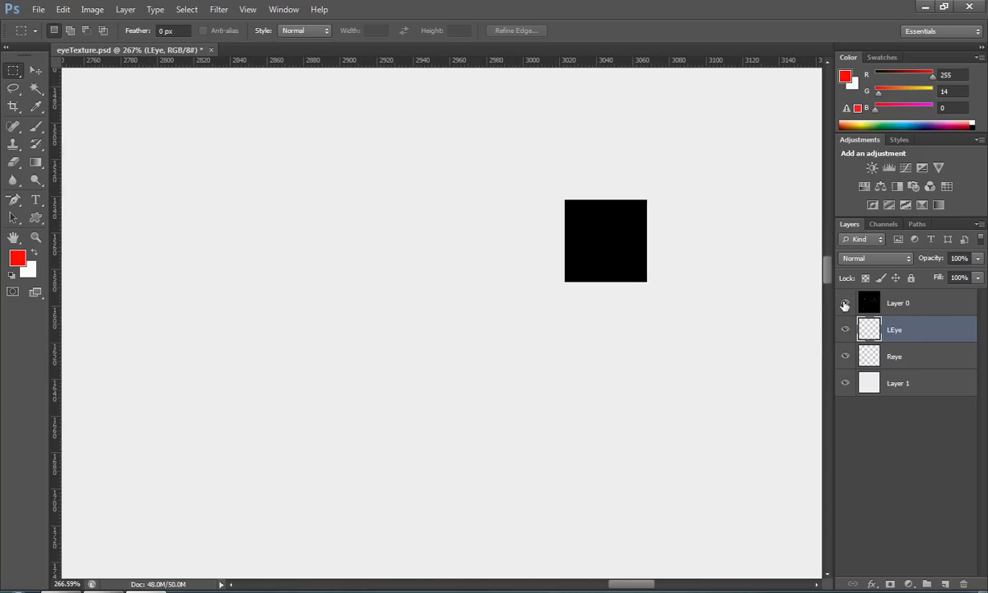
pyautogui.click(845, 304)
pyautogui.moveTo(624, 295); pyautogui.dragTo(555, 349)
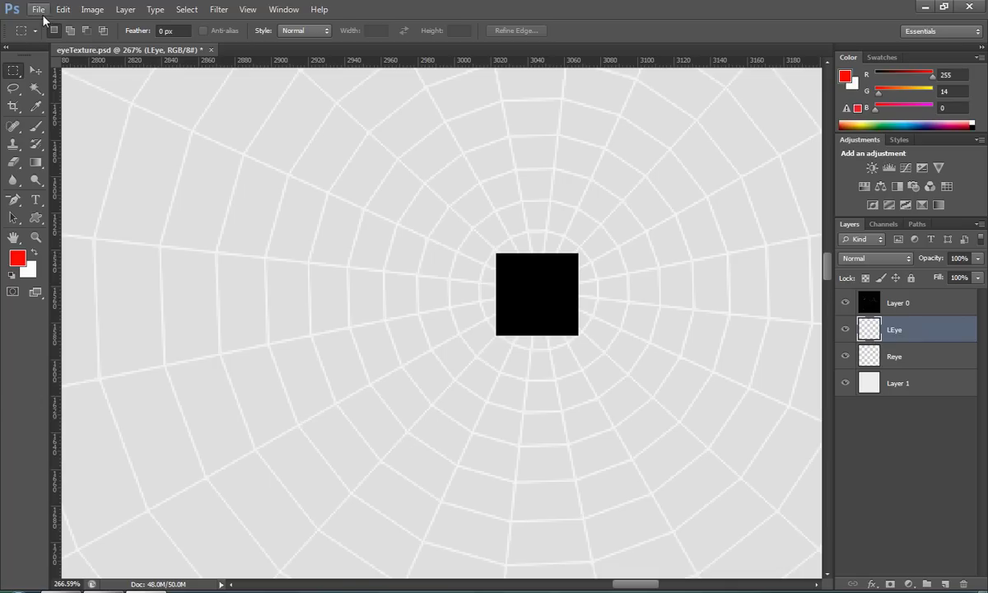
# Step: Scale the square pupil on the LEye layer down evenly to about 24 px wide, centred on its UV shell
pyautogui.click(62, 9)
pyautogui.moveTo(91, 276)
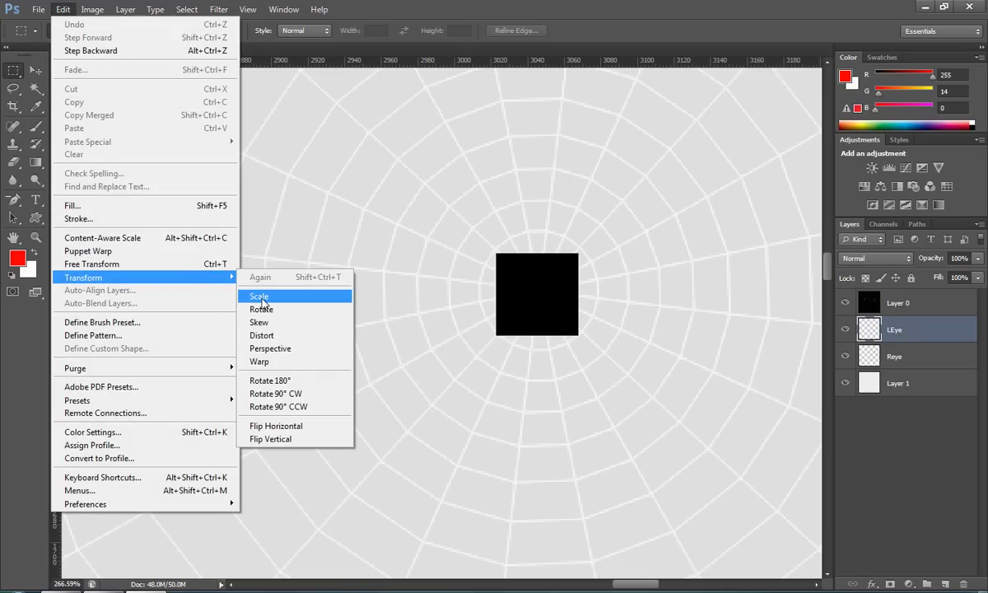
pyautogui.click(260, 297)
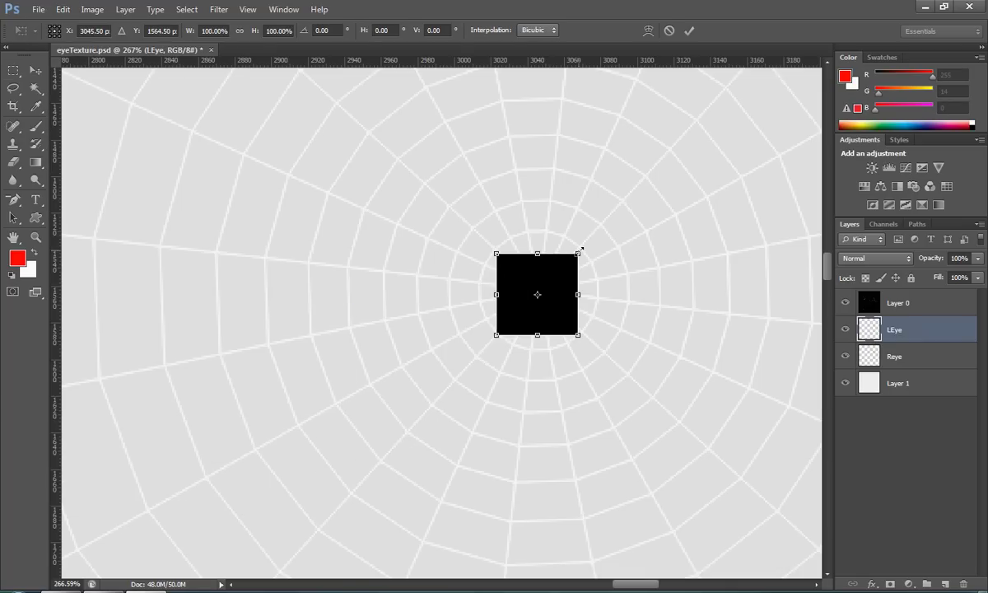
pyautogui.keyDown('alt'); pyautogui.keyDown('shift'); pyautogui.moveTo(581, 247); pyautogui.dragTo(546, 287); pyautogui.keyUp('shift'); pyautogui.keyUp('alt')
pyautogui.press('Return')
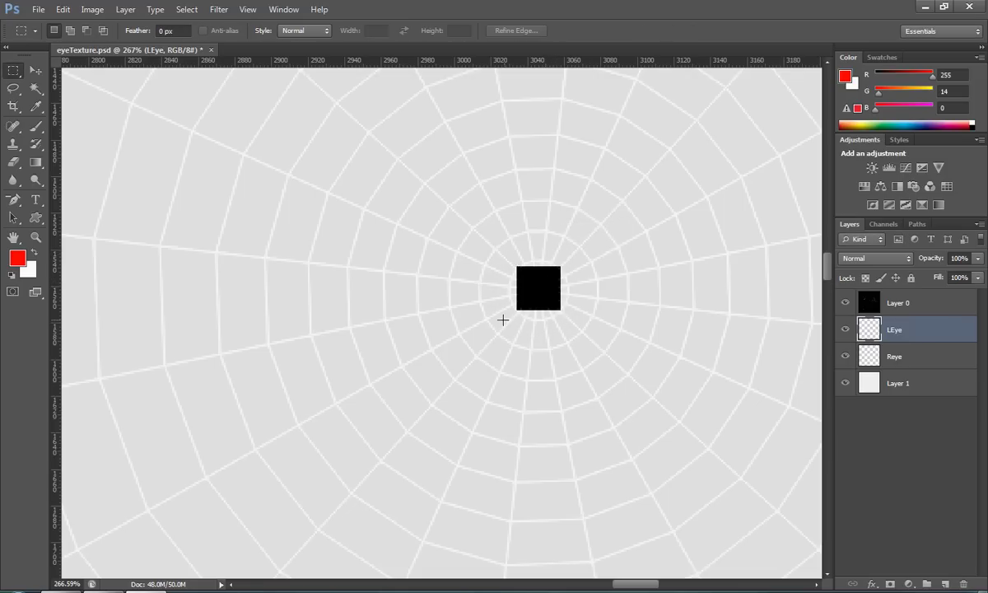
# Step: Move the narrow pupil on the Reye layer slightly sideways onto the centre of its UV shell
pyautogui.keyDown('alt'); pyautogui.scroll(-5, 493, 335); pyautogui.keyUp('alt')
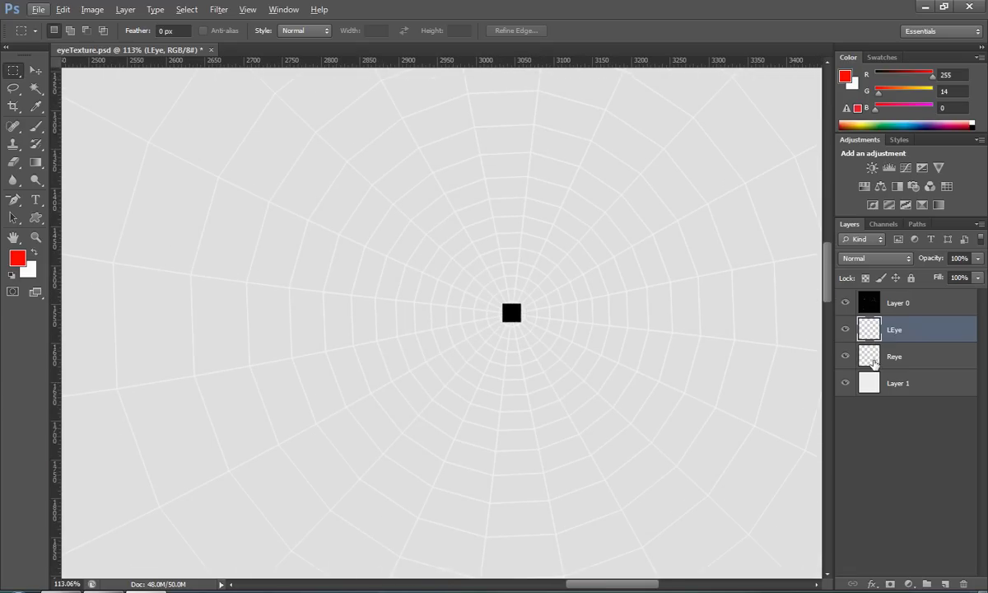
pyautogui.click(873, 363)
pyautogui.moveTo(436, 348); pyautogui.dragTo(615, 354)
pyautogui.moveTo(504, 353); pyautogui.dragTo(589, 361)
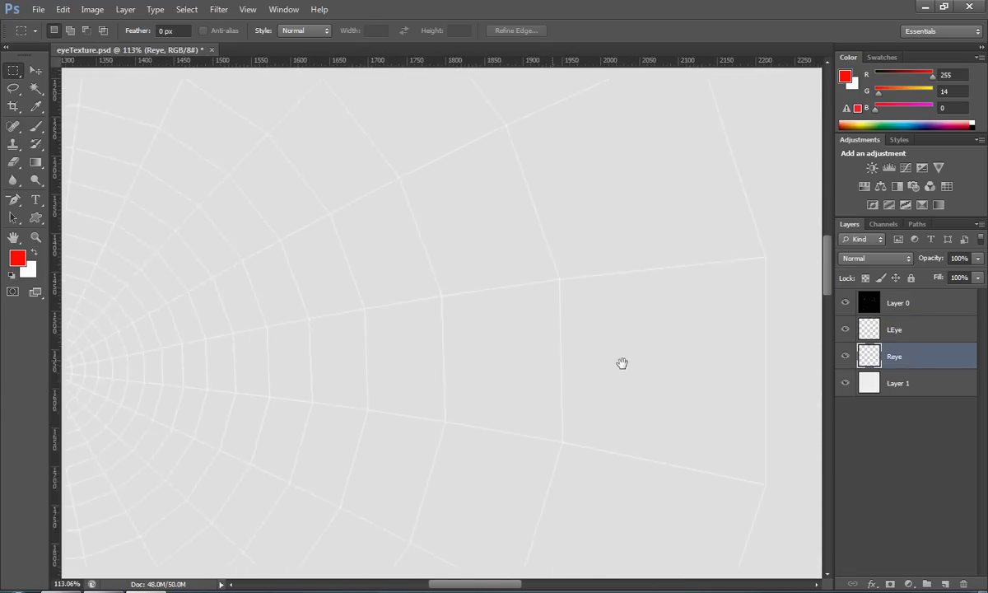
pyautogui.keyDown('alt'); pyautogui.scroll(4, 394, 387); pyautogui.keyUp('alt')
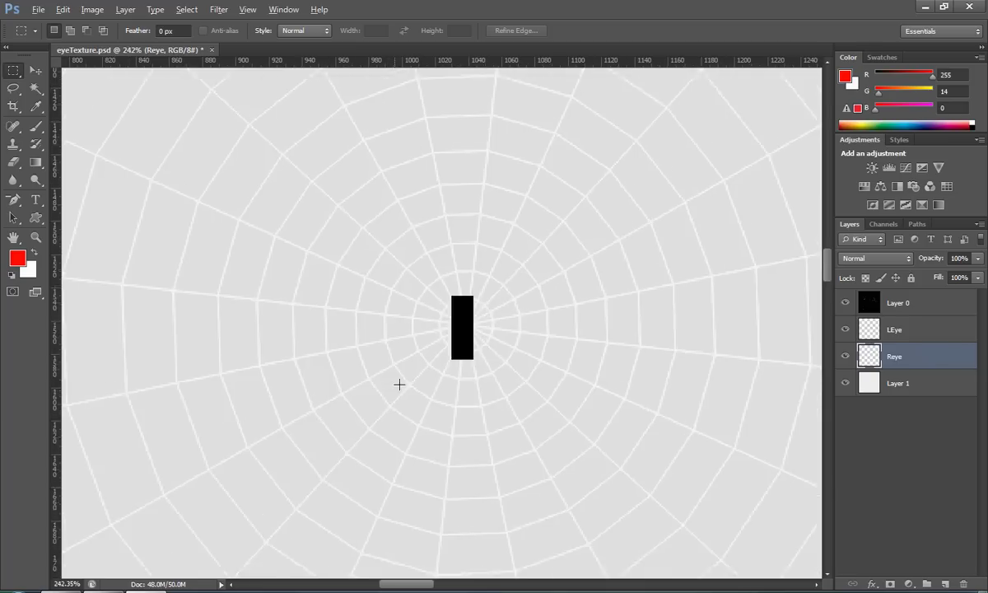
pyautogui.keyDown('alt'); pyautogui.scroll(6, 394, 386); pyautogui.keyUp('alt')
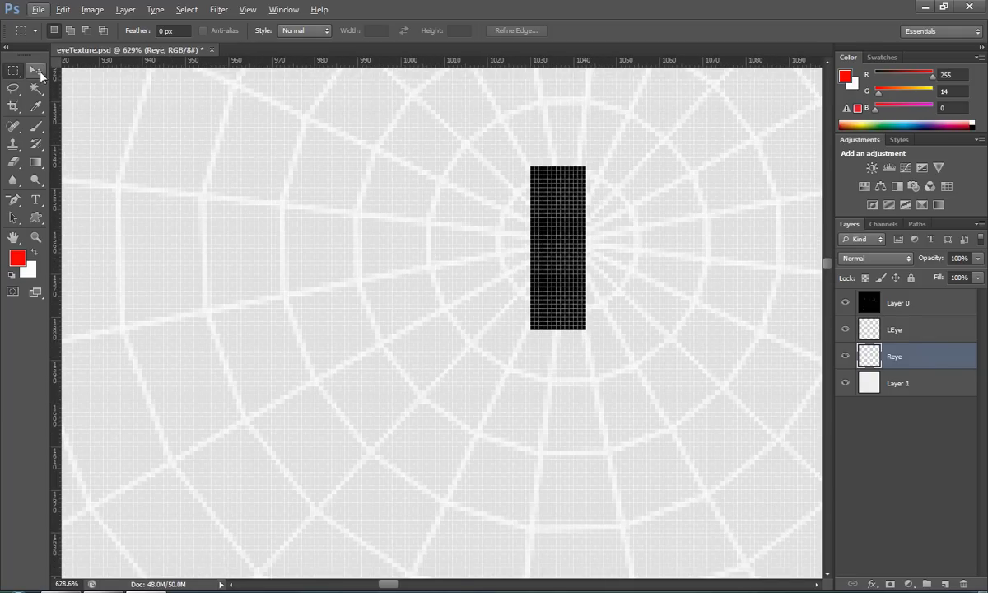
pyautogui.click(39, 72)
pyautogui.moveTo(557, 233)
pyautogui.mouseDown()
pyautogui.moveTo(566, 220)
pyautogui.moveTo(566, 233)
pyautogui.mouseUp()
pyautogui.keyDown('alt'); pyautogui.scroll(-3, 587, 274); pyautogui.keyUp('alt')
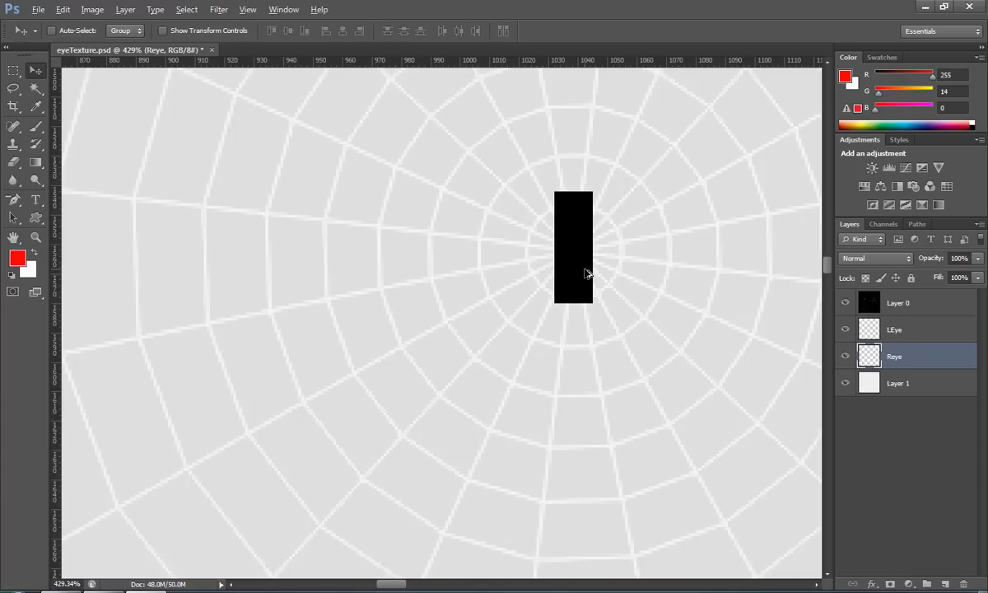
pyautogui.moveTo(669, 277); pyautogui.dragTo(562, 308)
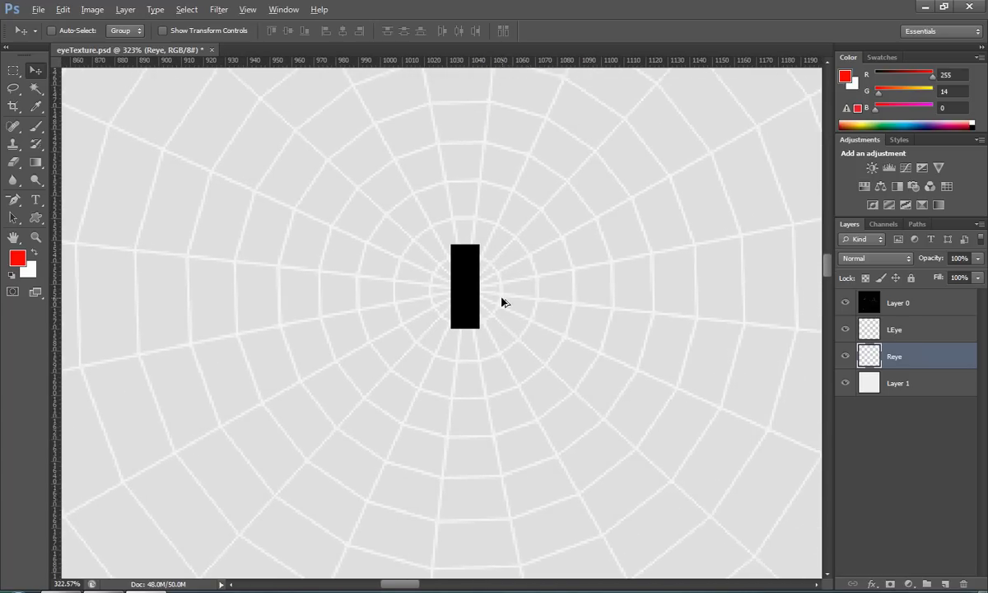
# Step: Hide the Layer 0 wireframe and save the texture as a JPEG over eyeTexture.jpg at maximum quality 12
pyautogui.keyDown('alt'); pyautogui.scroll(3, 505, 302); pyautogui.keyUp('alt')
pyautogui.keyDown('alt'); pyautogui.scroll(-1, 500, 301); pyautogui.keyUp('alt')
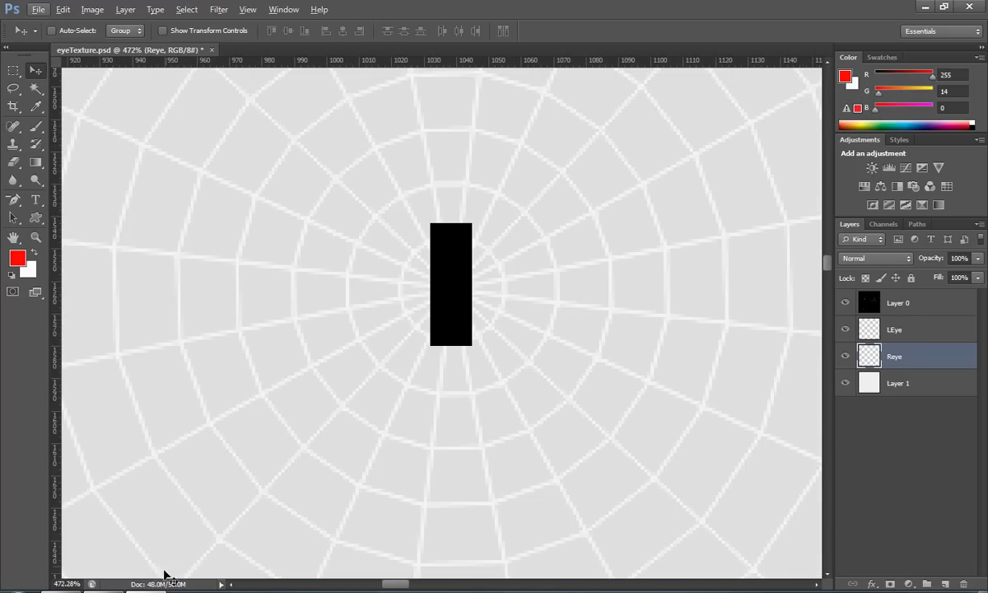
pyautogui.click(846, 304)
pyautogui.click(38, 9)
pyautogui.click(70, 174)
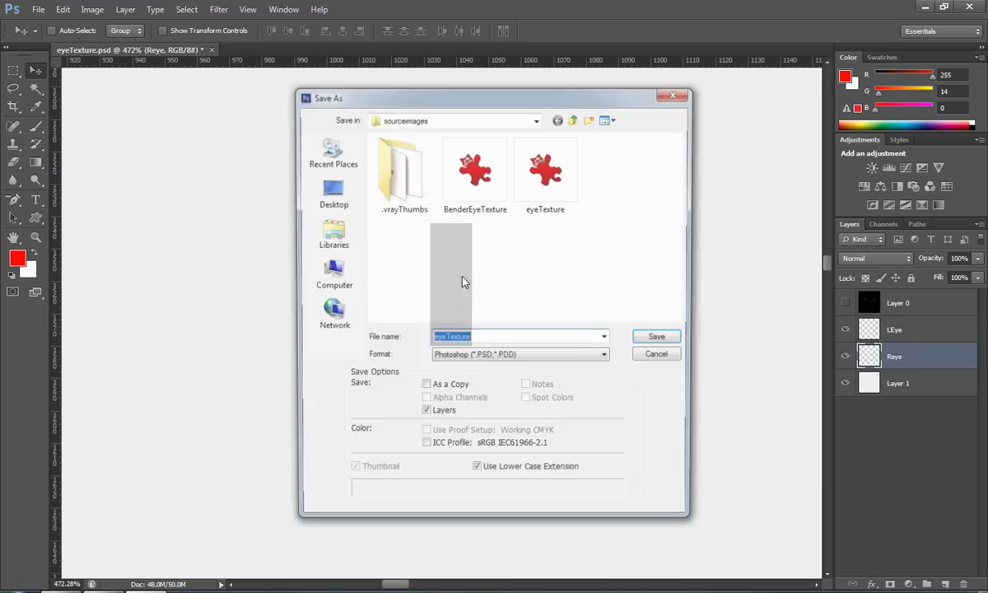
pyautogui.click(521, 357)
pyautogui.click(476, 441)
pyautogui.click(661, 338)
pyautogui.click(467, 233)
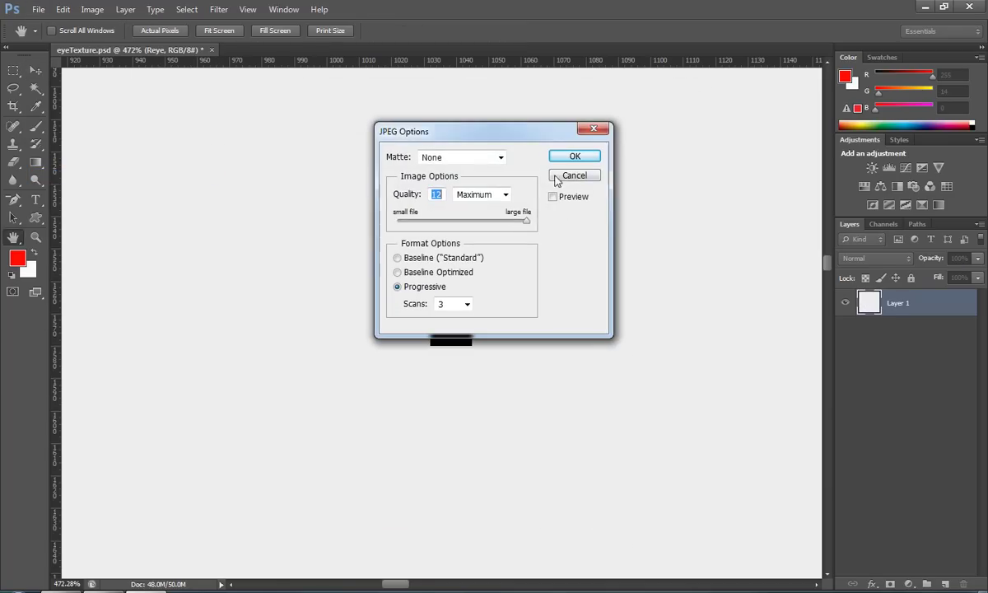
pyautogui.click(574, 156)
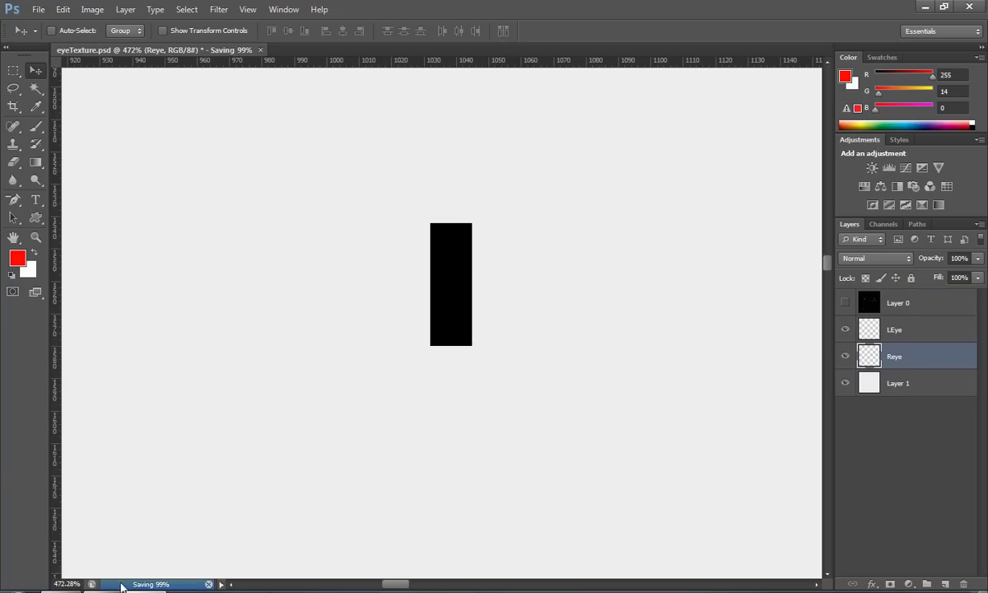
# Step: Switch to Maya, move Hypershade off the view and reload the file1 texture's eyeTexture.jpg image
pyautogui.click(121, 588)
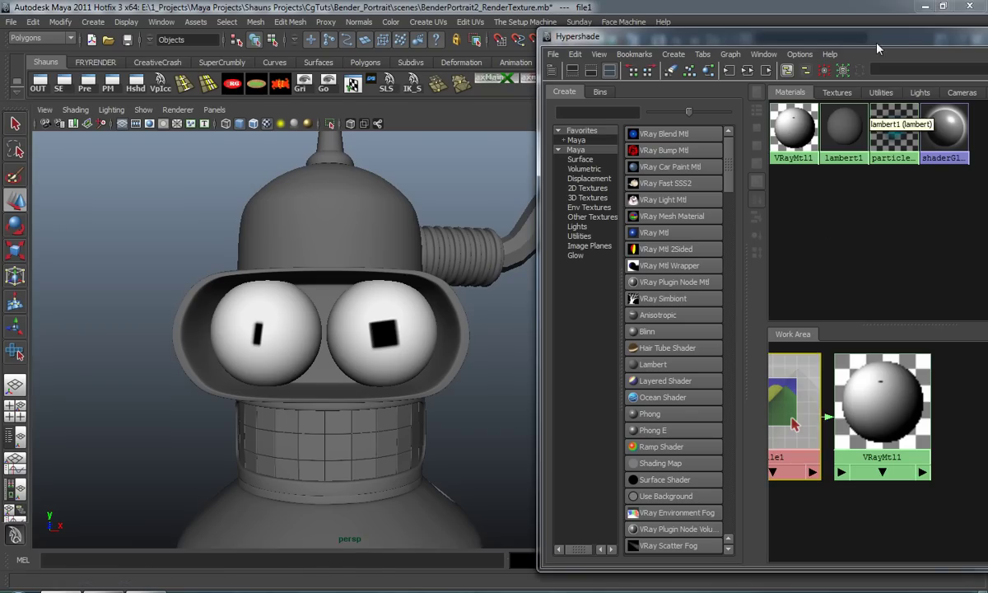
pyautogui.moveTo(884, 42); pyautogui.dragTo(934, 83)
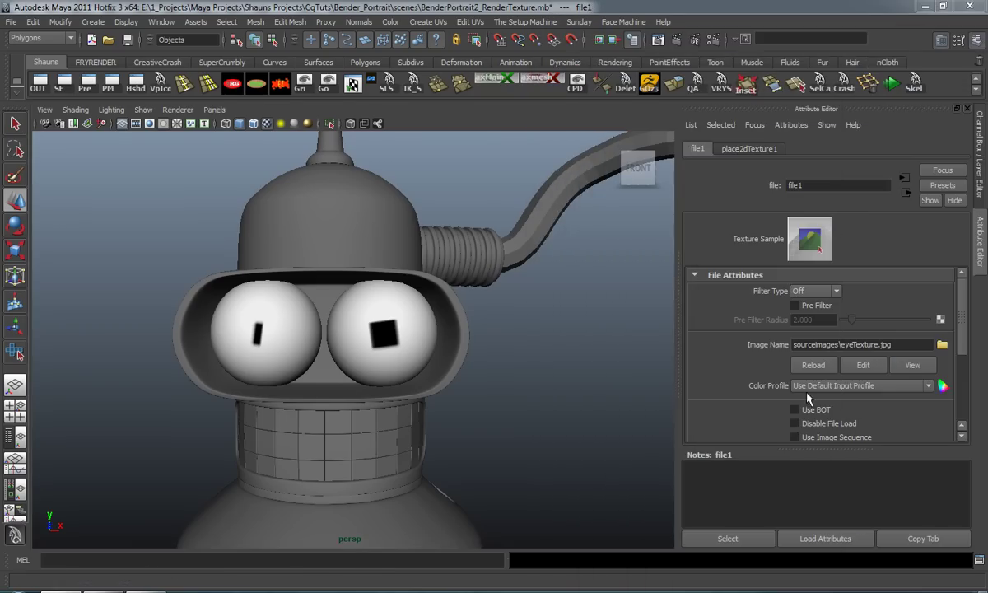
pyautogui.click(813, 365)
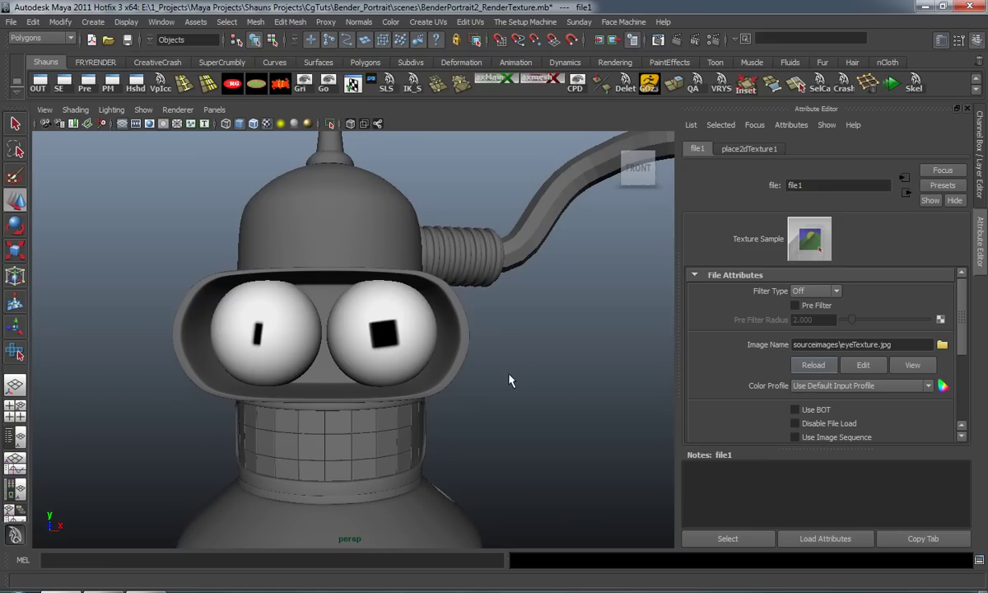
# Step: Rotate the LEye_Mesh eyeball about -7.7 degrees in Z so its square pupil sits level
pyautogui.keyDown('alt'); pyautogui.moveTo(510, 375); pyautogui.dragTo(463, 342, button='right'); pyautogui.keyUp('alt')
pyautogui.click(463, 342)
pyautogui.press('e')
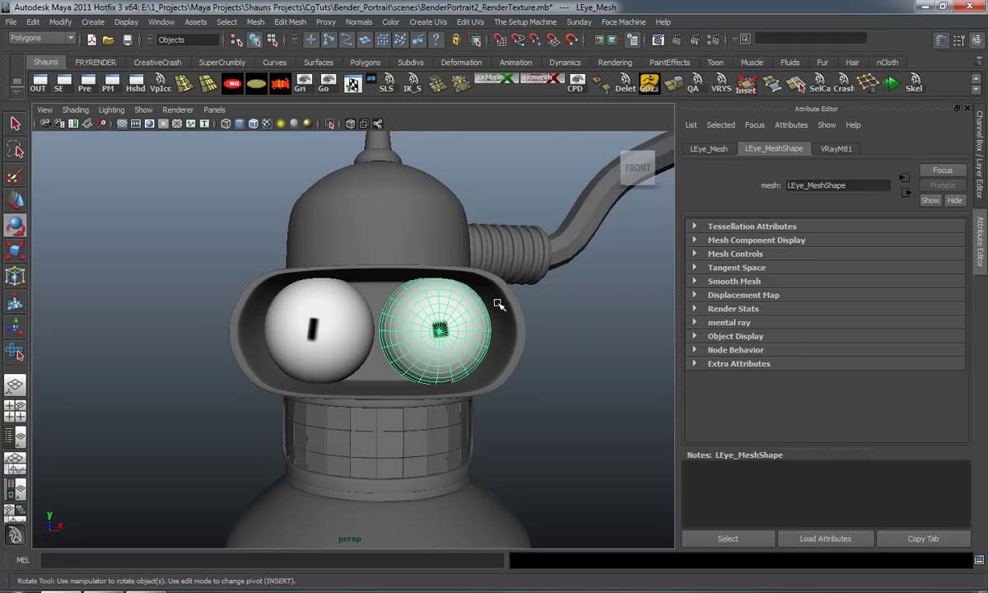
pyautogui.keyDown('alt'); pyautogui.moveTo(500, 303); pyautogui.dragTo(468, 300, button='middle'); pyautogui.keyUp('alt')
pyautogui.click(282, 89)
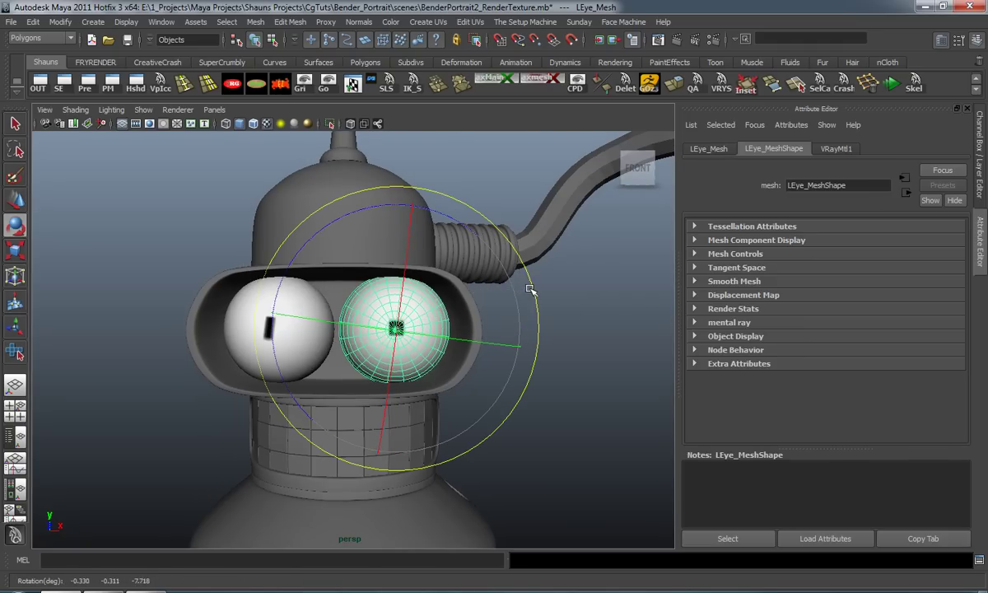
pyautogui.click(487, 338)
pyautogui.scroll(5, 487, 339)
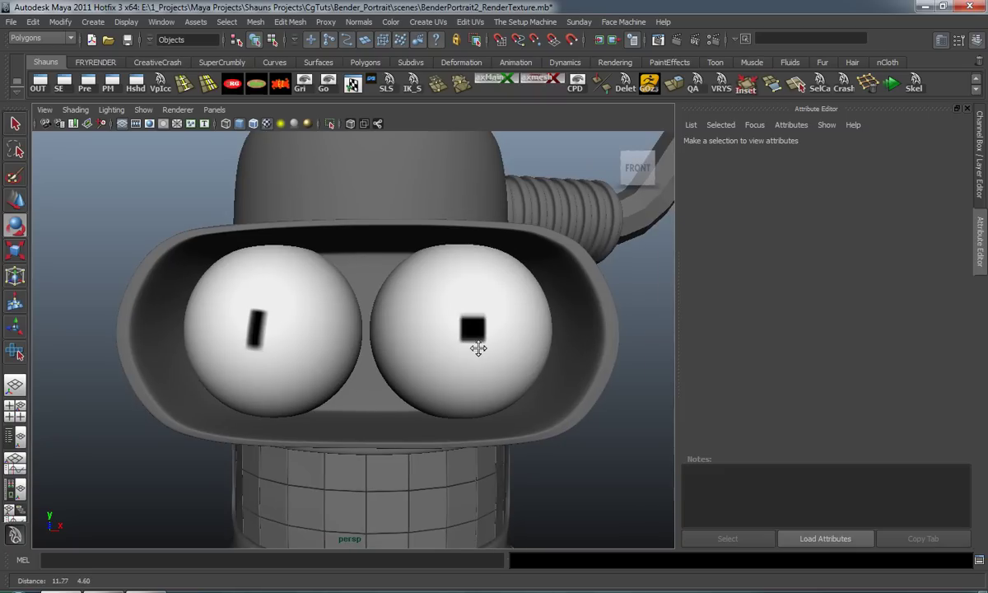
# Step: Rotate the REye_Mesh eyeball so its narrow pupil stands upright, then deselect it
pyautogui.click(282, 307)
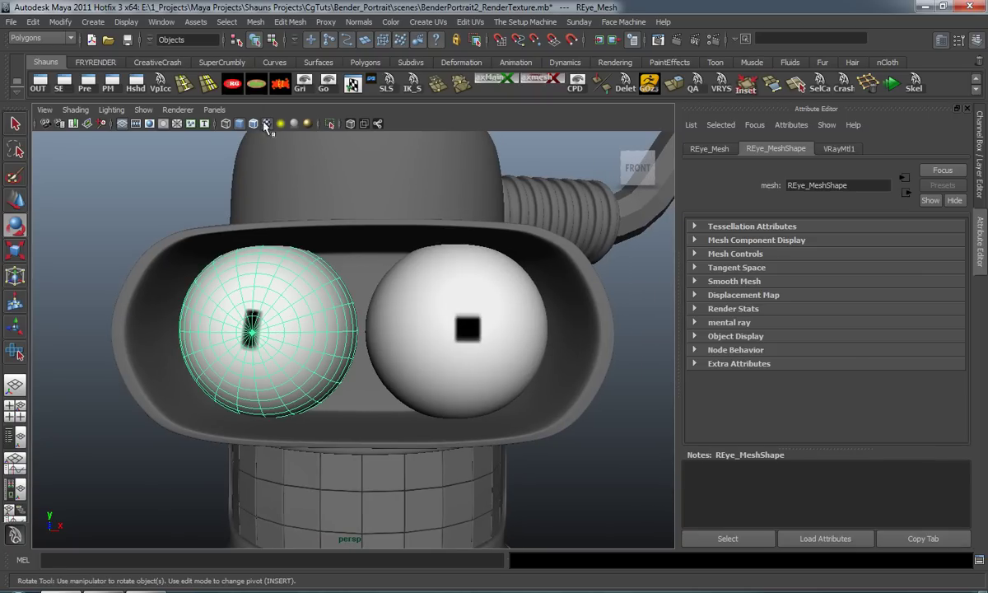
pyautogui.click(281, 83)
pyautogui.moveTo(353, 287)
pyautogui.keyDown('alt'); pyautogui.mouseDown()
pyautogui.moveTo(347, 281)
pyautogui.moveTo(350, 291)
pyautogui.mouseUp(); pyautogui.keyUp('alt')
pyautogui.keyDown('alt'); pyautogui.moveTo(350, 291); pyautogui.dragTo(419, 266, button='middle'); pyautogui.keyUp('alt')
pyautogui.click(165, 276)
pyautogui.scroll(-6, 346, 345)
pyautogui.keyDown('alt'); pyautogui.moveTo(354, 359); pyautogui.dragTo(325, 332, button='middle'); pyautogui.keyUp('alt')
pyautogui.keyDown('alt'); pyautogui.moveTo(326, 333); pyautogui.dragTo(326, 335); pyautogui.keyUp('alt')
pyautogui.keyDown('alt'); pyautogui.moveTo(322, 338); pyautogui.dragTo(313, 345, button='middle'); pyautogui.keyUp('alt')
pyautogui.scroll(4, 314, 342)
pyautogui.keyDown('alt'); pyautogui.moveTo(315, 344); pyautogui.dragTo(313, 346); pyautogui.keyUp('alt')
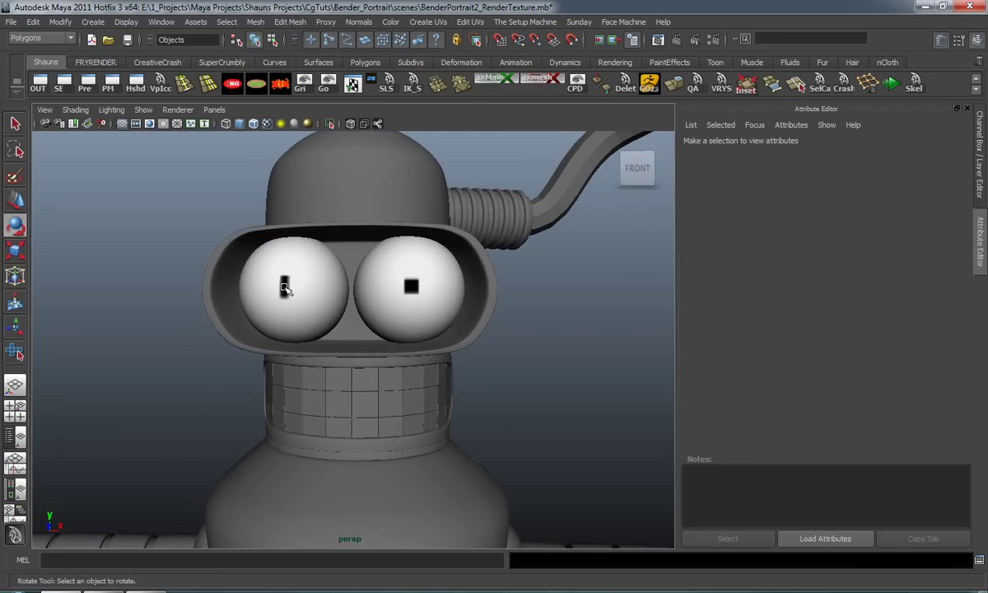
# Step: Switch to Photoshop, show the Layer 0 wireframe and scale the Reye pupil up evenly about its centre to about 19 px wide
pyautogui.click(145, 589)
pyautogui.keyDown('alt'); pyautogui.scroll(-1, 431, 319); pyautogui.keyUp('alt')
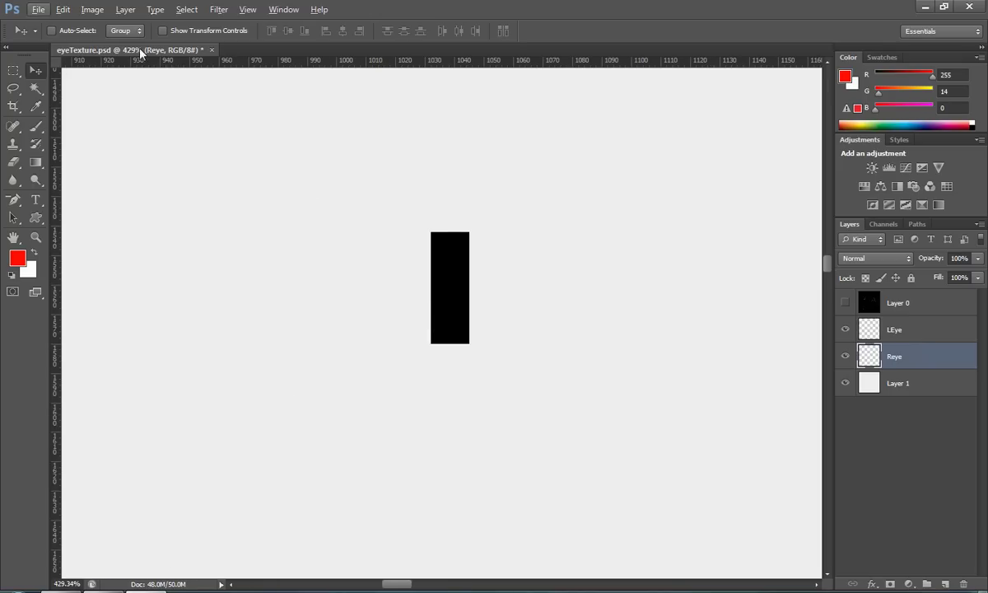
pyautogui.click(62, 9)
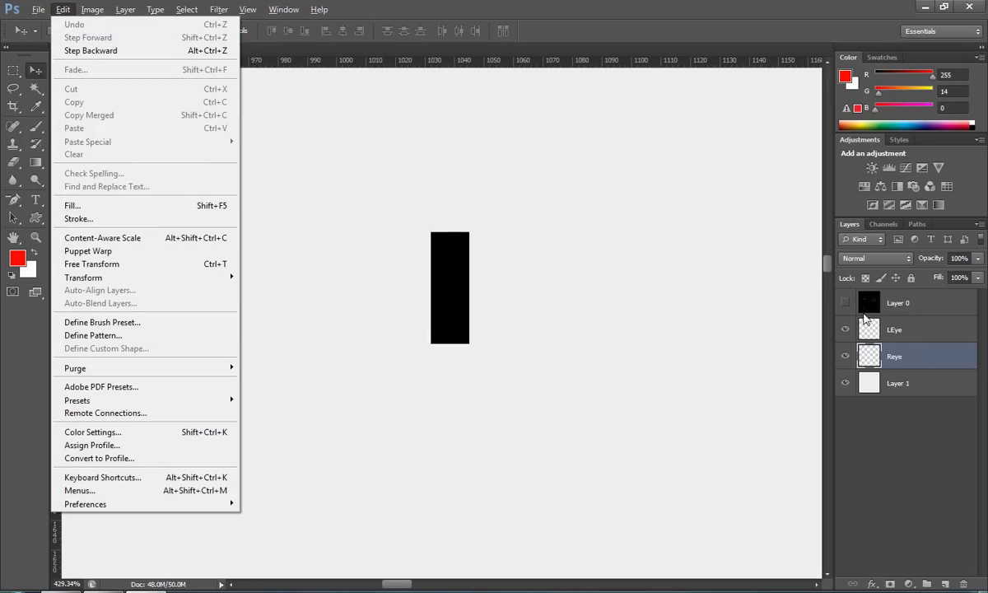
pyautogui.click(844, 303)
pyautogui.click(845, 302)
pyautogui.click(62, 9)
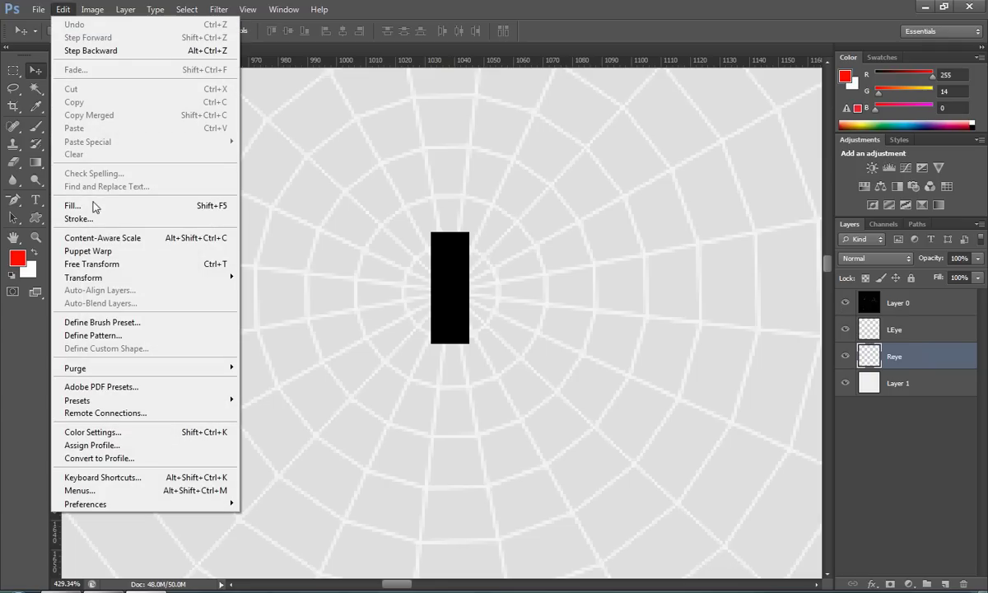
pyautogui.moveTo(102, 279)
pyautogui.click(300, 297)
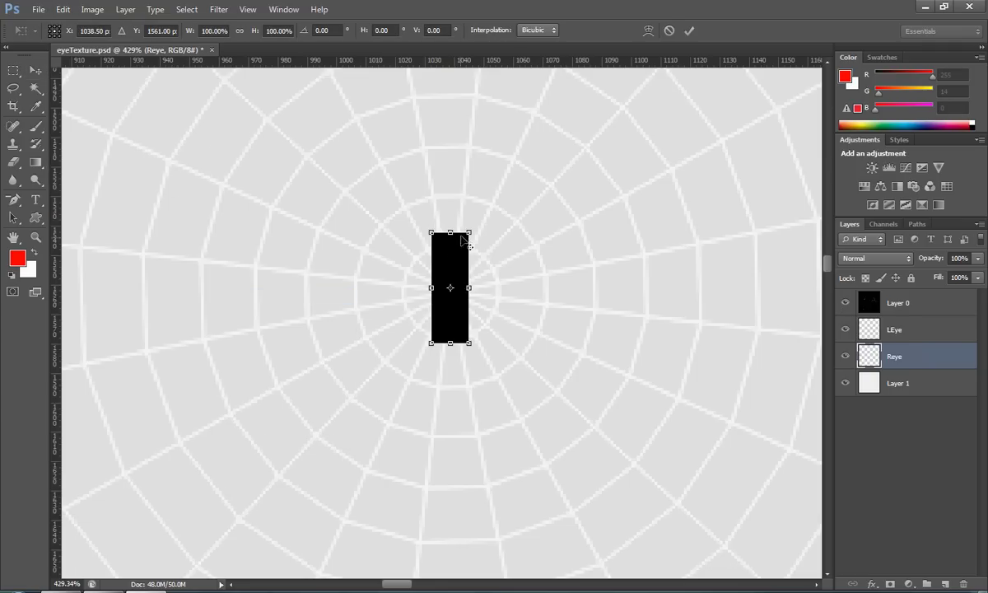
pyautogui.keyDown('alt'); pyautogui.keyDown('shift'); pyautogui.moveTo(469, 230); pyautogui.dragTo(524, 218); pyautogui.keyUp('shift'); pyautogui.keyUp('alt')
pyautogui.press('Return')
# Step: Hide Layer 0 again and overwrite eyeTexture.jpg with a JPEG copy containing the enlarged Reye pupil
pyautogui.keyDown('alt'); pyautogui.scroll(-3, 486, 321); pyautogui.keyUp('alt')
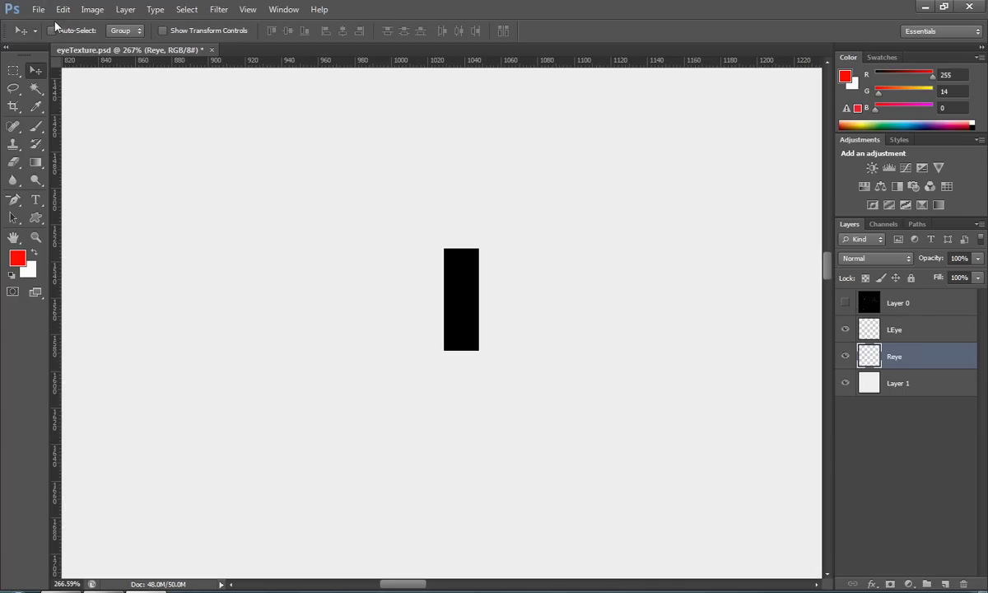
pyautogui.click(38, 9)
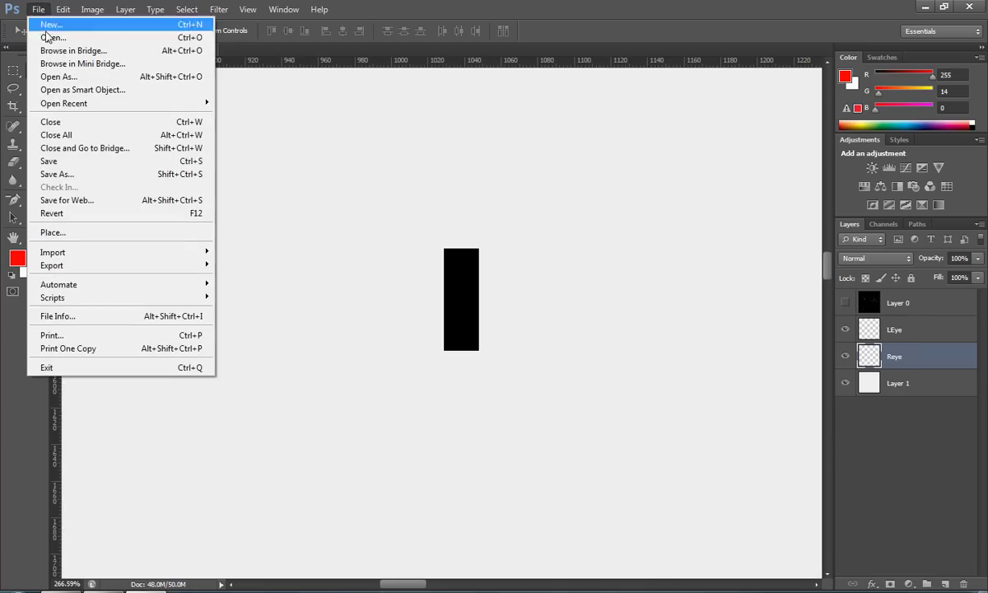
pyautogui.click(66, 165)
pyautogui.click(521, 356)
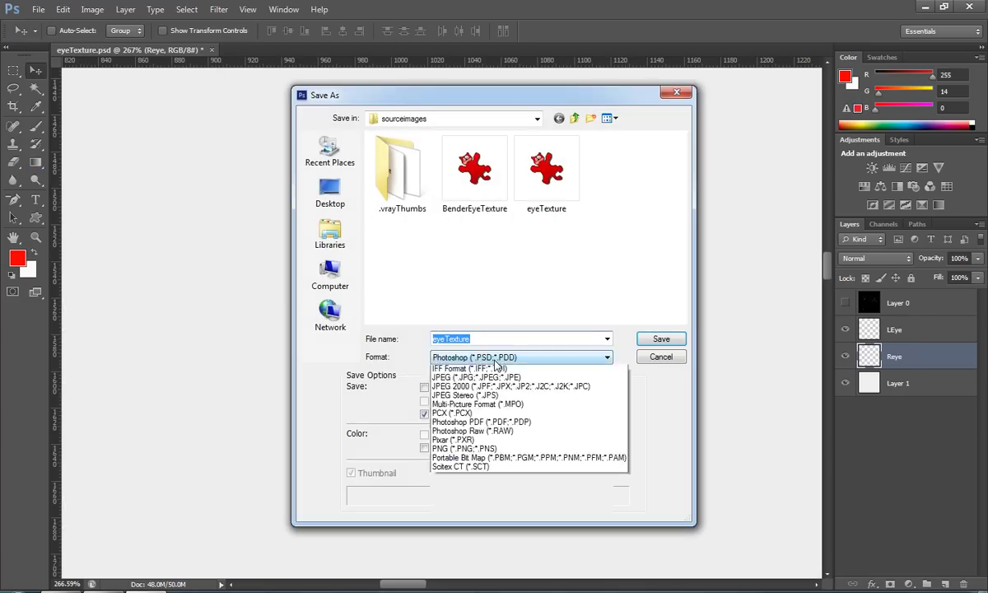
pyautogui.click(477, 431)
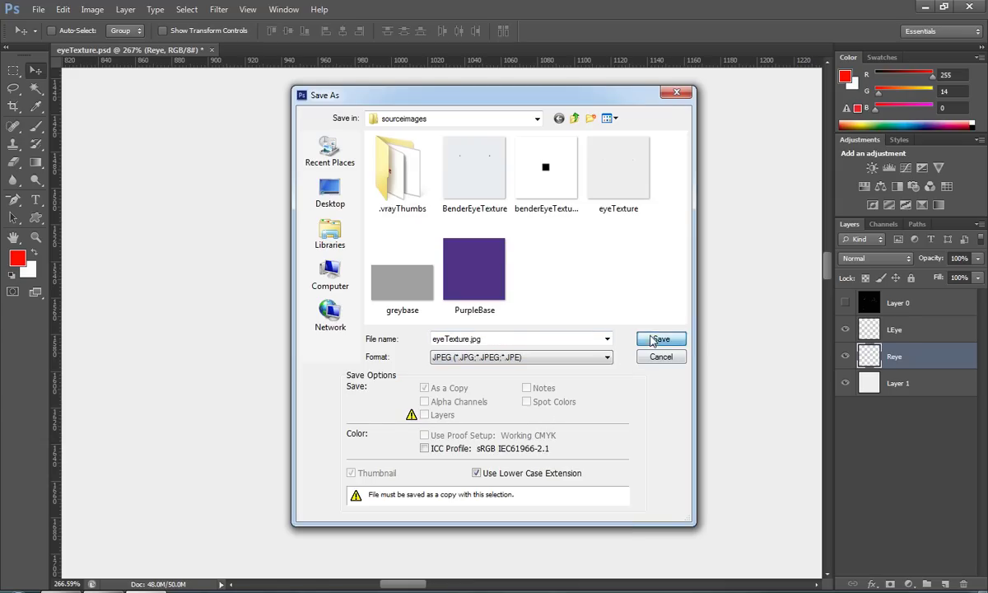
pyautogui.click(661, 339)
pyautogui.click(469, 231)
pyautogui.click(573, 157)
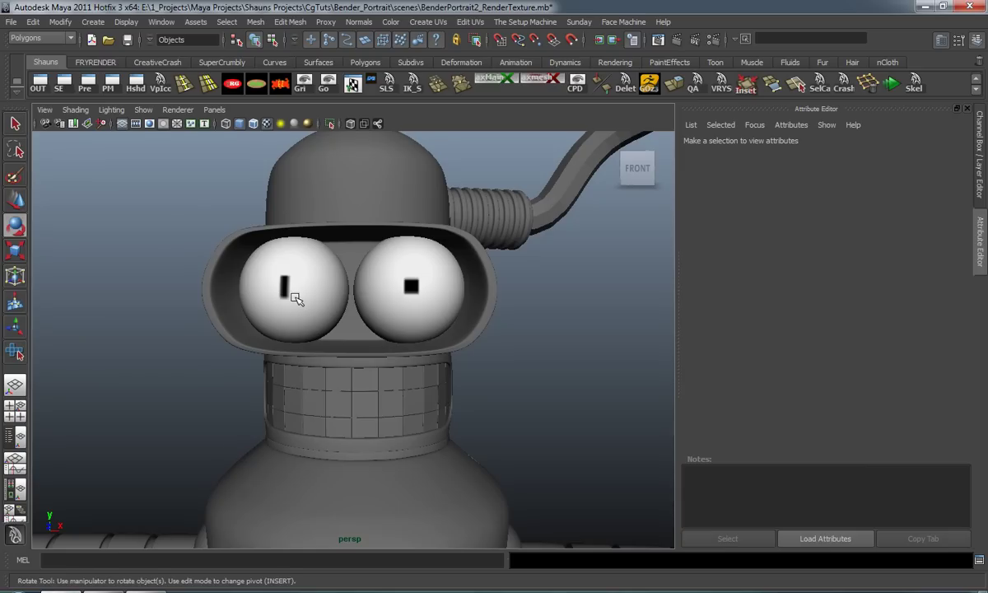
# Step: Reload the eyeTexture.jpg image on the file1 texture in Maya and check the enlarged narrow pupil on the head
pyautogui.click(293, 298)
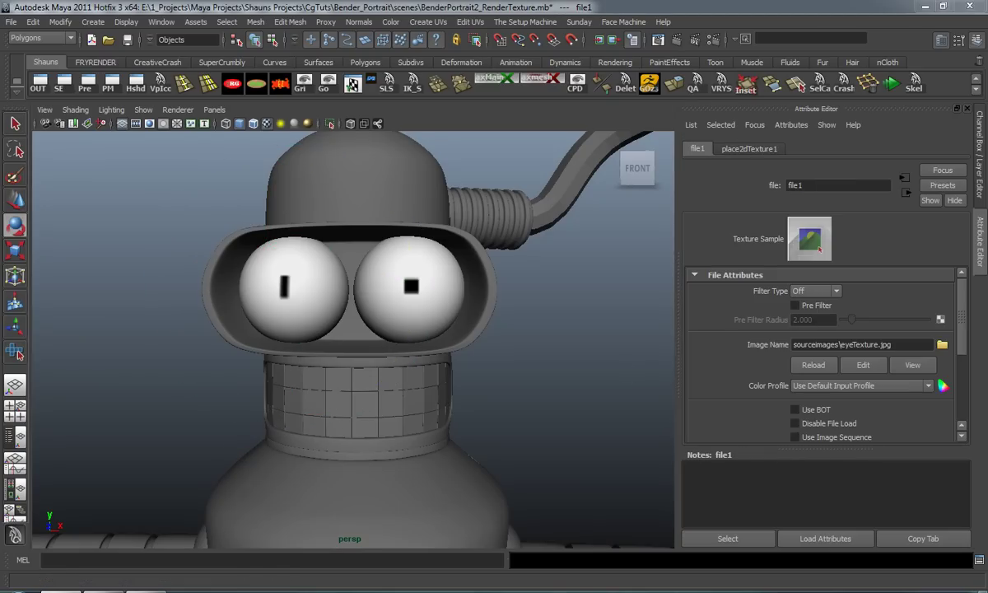
pyautogui.moveTo(986, 247); pyautogui.dragTo(197, 43)
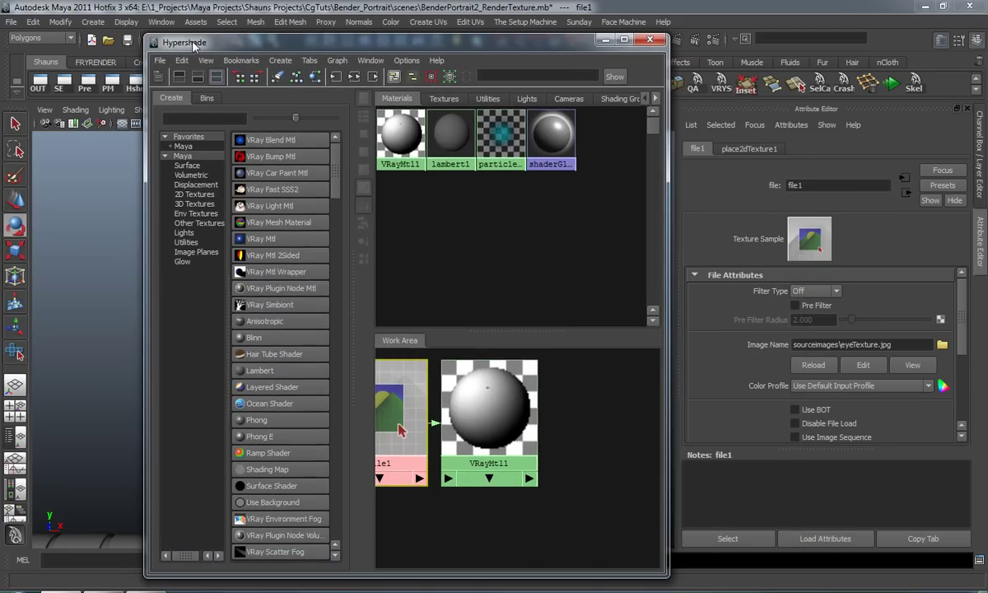
pyautogui.moveTo(339, 272); pyautogui.dragTo(293, 278)
pyautogui.moveTo(483, 44); pyautogui.dragTo(986, 177)
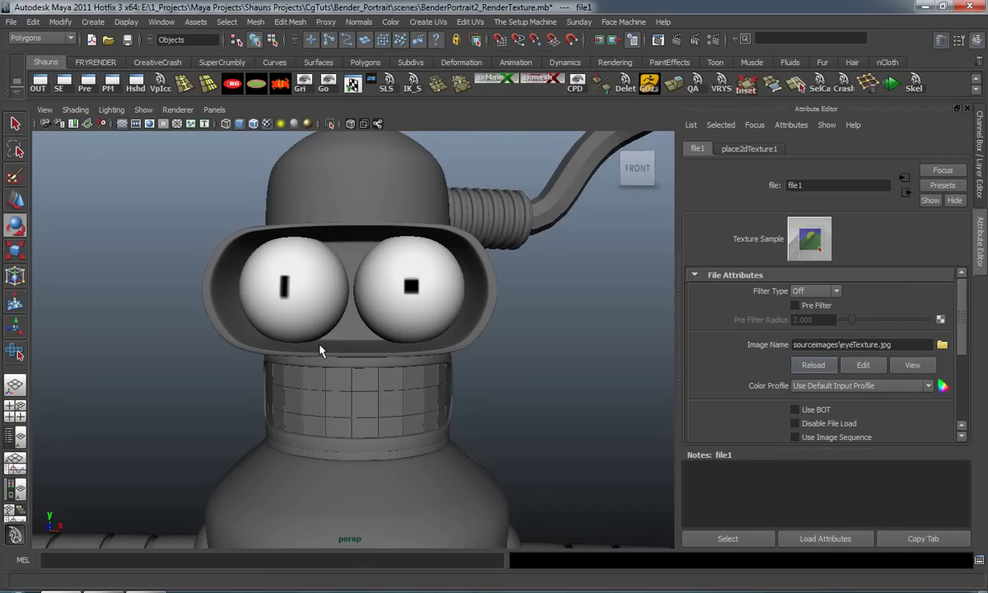
pyautogui.click(152, 335)
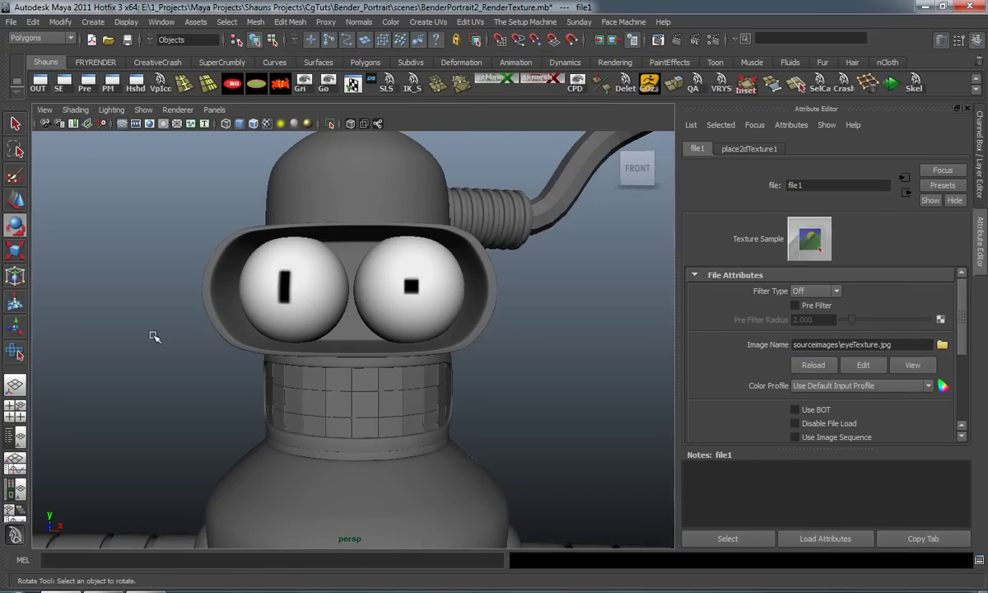
pyautogui.scroll(-5, 218, 371)
pyautogui.keyDown('alt'); pyautogui.moveTo(218, 371); pyautogui.dragTo(221, 370); pyautogui.keyUp('alt')
pyautogui.keyDown('alt'); pyautogui.moveTo(236, 374); pyautogui.dragTo(326, 375, button='right'); pyautogui.keyUp('alt')
pyautogui.moveTo(326, 376)
pyautogui.keyDown('alt'); pyautogui.mouseDown()
pyautogui.moveTo(413, 375)
pyautogui.moveTo(335, 373)
pyautogui.mouseUp(); pyautogui.keyUp('alt')
pyautogui.keyDown('alt'); pyautogui.moveTo(335, 374); pyautogui.dragTo(175, 522, button='right'); pyautogui.keyUp('alt')
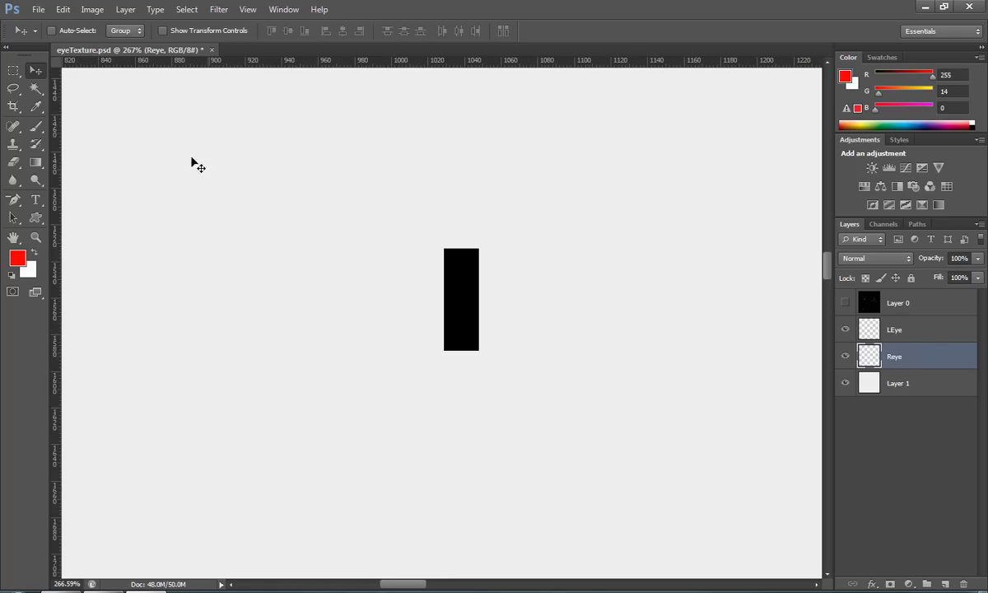
# Step: Save the layered Photoshop document over eyeTexture.psd in the sourceimages folder and close it
pyautogui.click(38, 9)
pyautogui.click(111, 182)
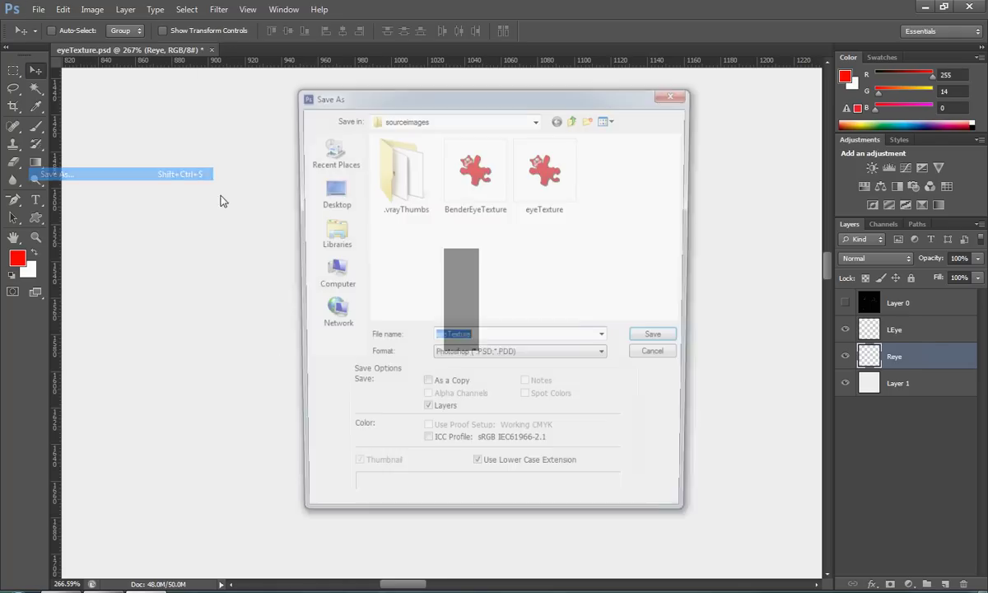
pyautogui.click(661, 339)
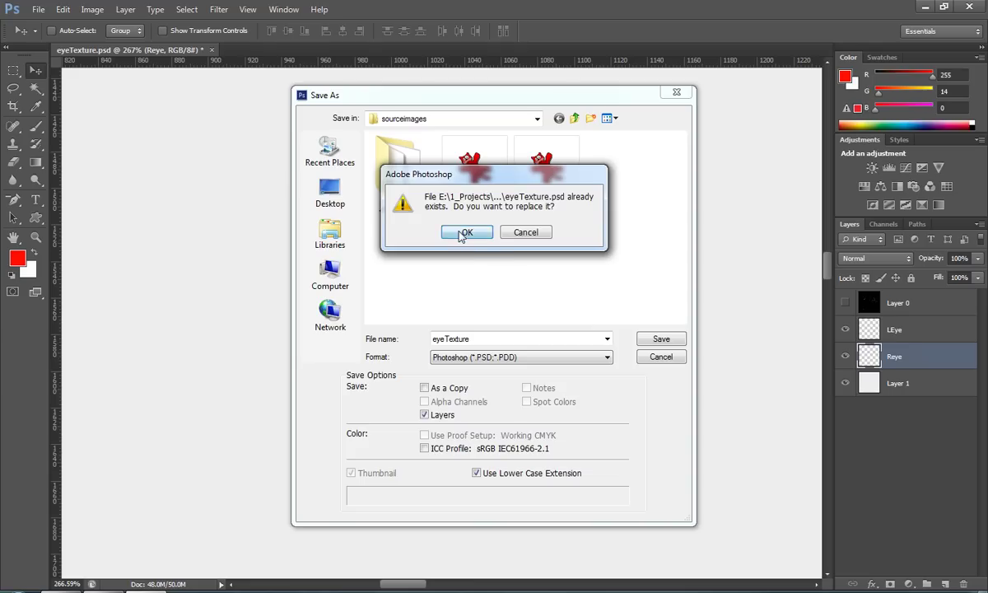
pyautogui.click(434, 218)
pyautogui.click(638, 182)
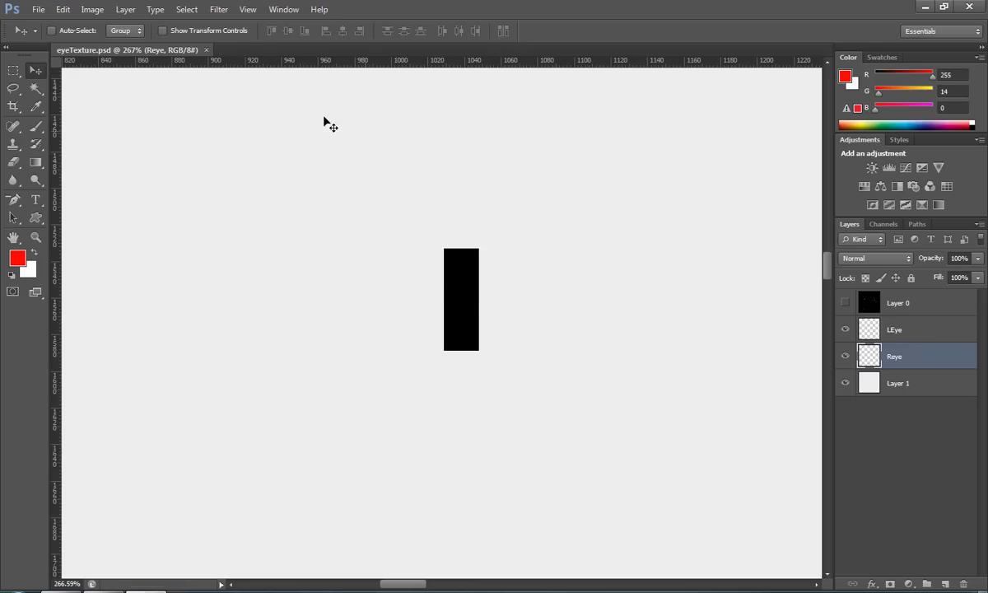
pyautogui.click(206, 50)
# Step: Open the wire-uv.jpg UV snapshot from the Desktop in Photoshop
pyautogui.click(38, 9)
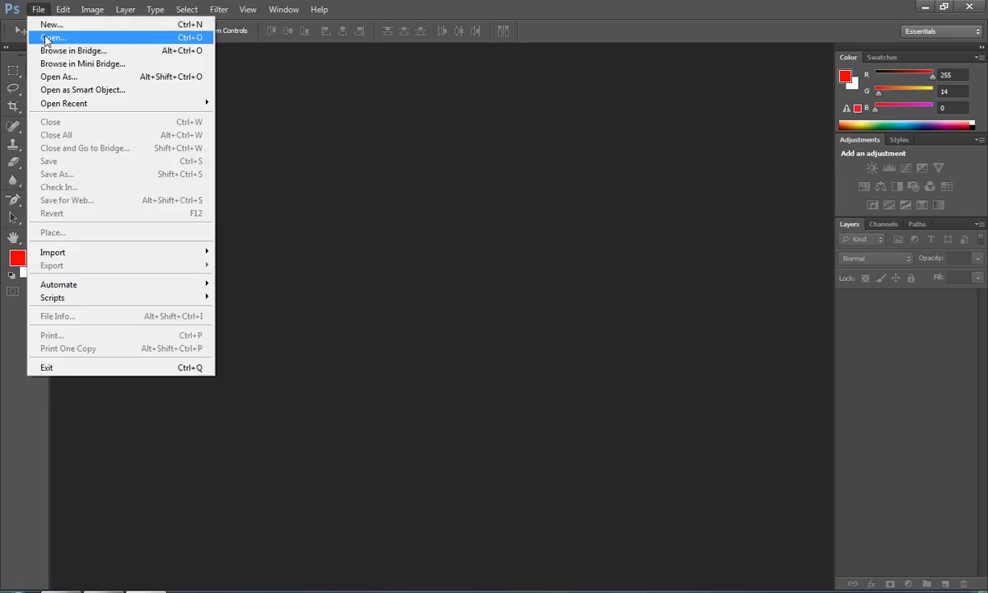
pyautogui.click(47, 37)
pyautogui.click(339, 200)
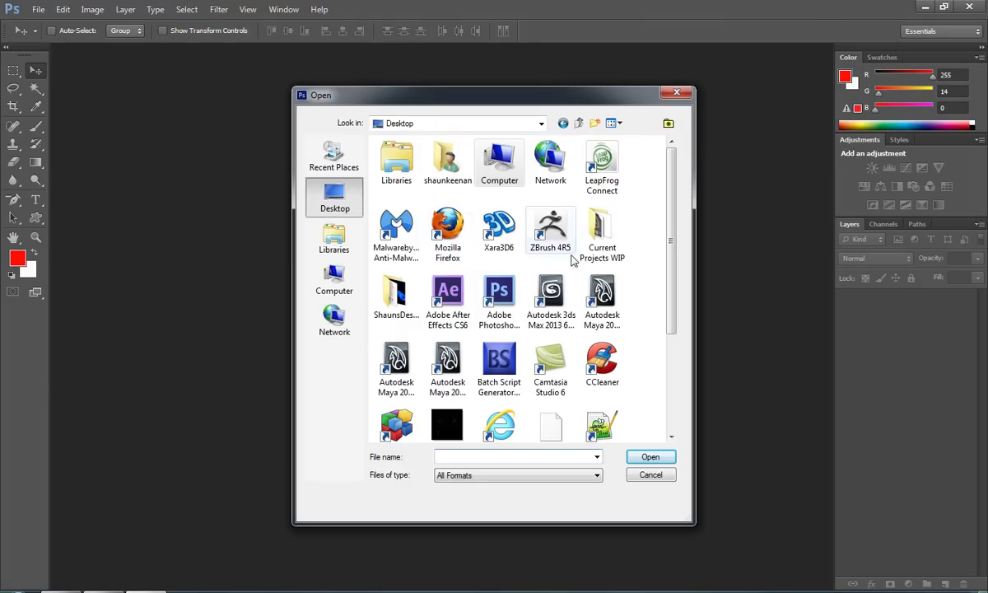
pyautogui.moveTo(669, 292); pyautogui.dragTo(669, 390)
pyautogui.doubleClick(498, 404)
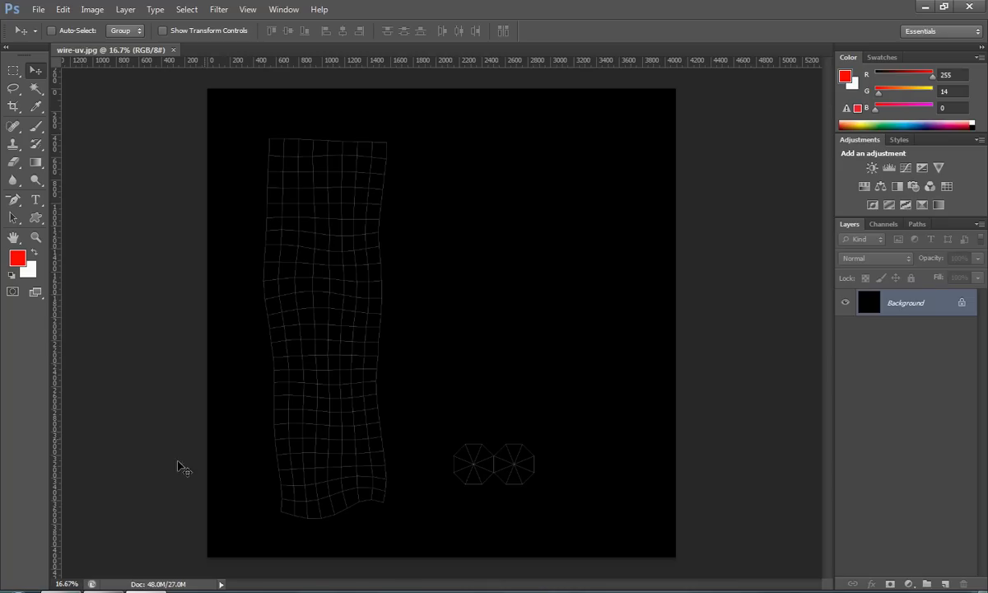
# Step: Switch to Maya and close the Attribute Editor to bring back the Channel Box and layer list
pyautogui.click(121, 586)
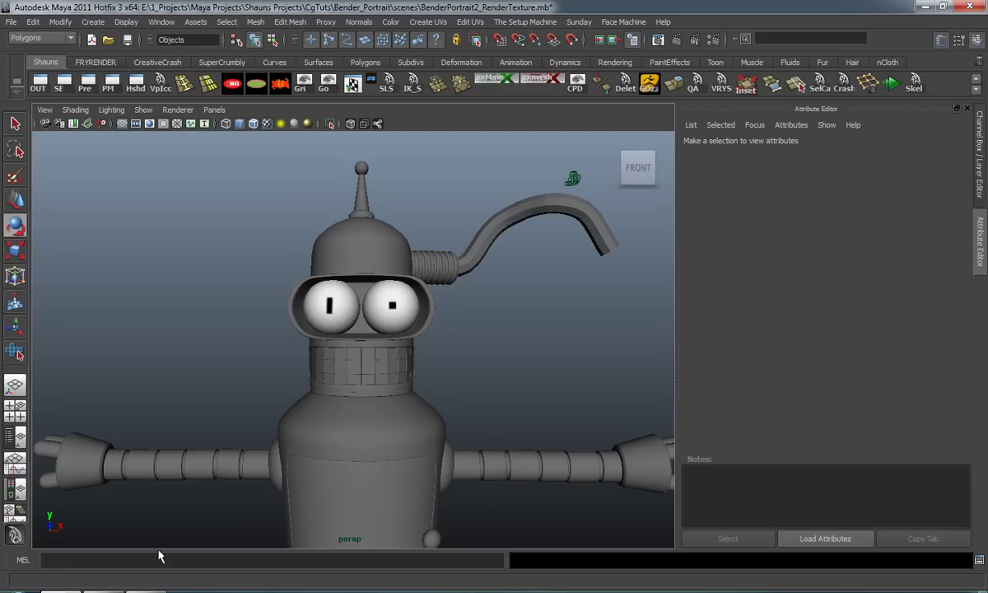
pyautogui.keyDown('alt'); pyautogui.moveTo(316, 369); pyautogui.dragTo(354, 368, button='right'); pyautogui.keyUp('alt')
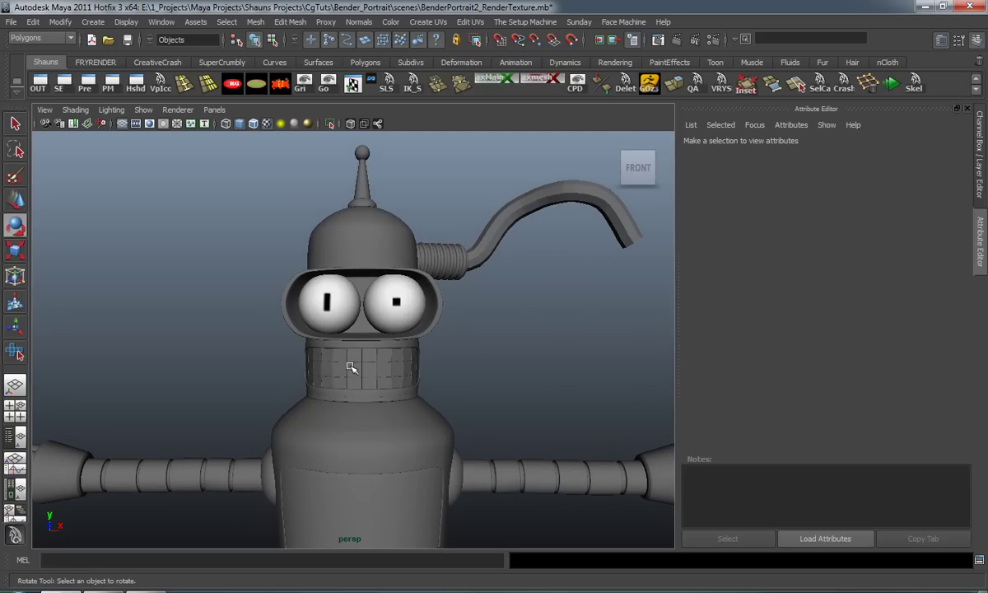
pyautogui.click(968, 109)
pyautogui.keyDown('alt'); pyautogui.moveTo(656, 220); pyautogui.dragTo(644, 256, button='middle'); pyautogui.keyUp('alt')
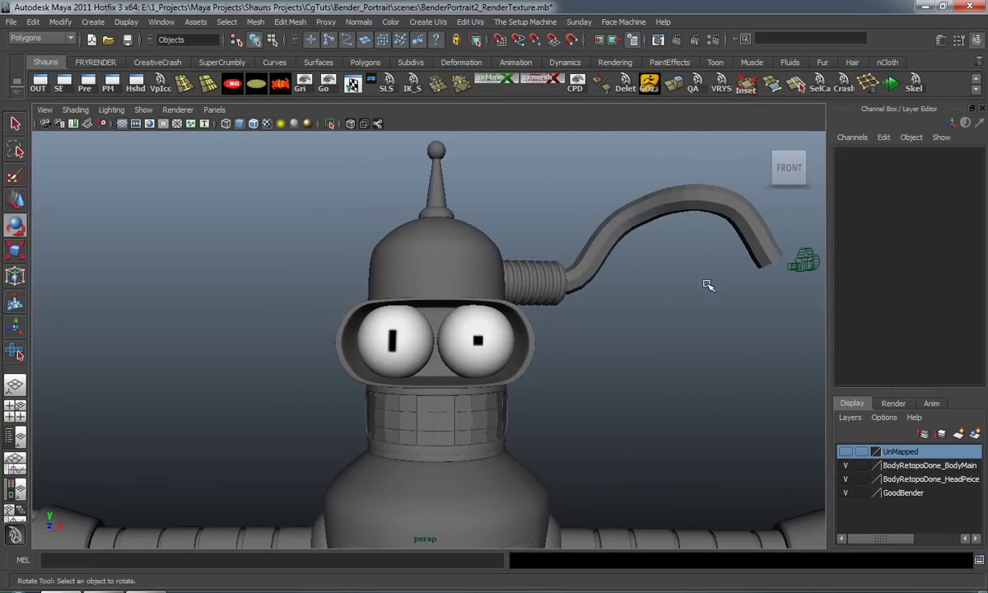
# Step: Center the pivots, delete the history and freeze the transformations of both eye meshes with the EZ reset script
pyautogui.keyDown('alt'); pyautogui.moveTo(569, 368); pyautogui.dragTo(562, 340, button='middle'); pyautogui.keyUp('alt')
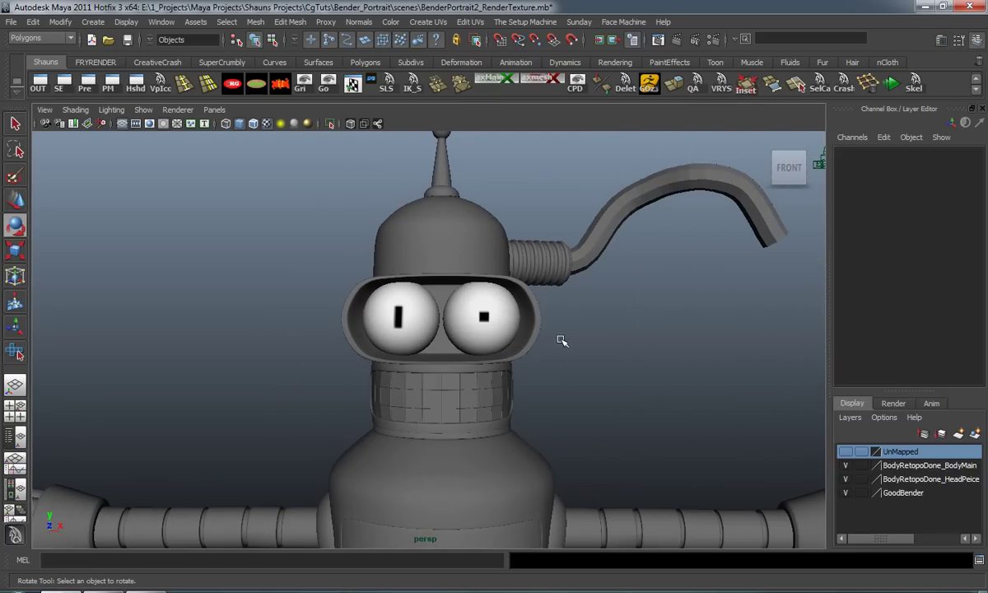
pyautogui.click(486, 323)
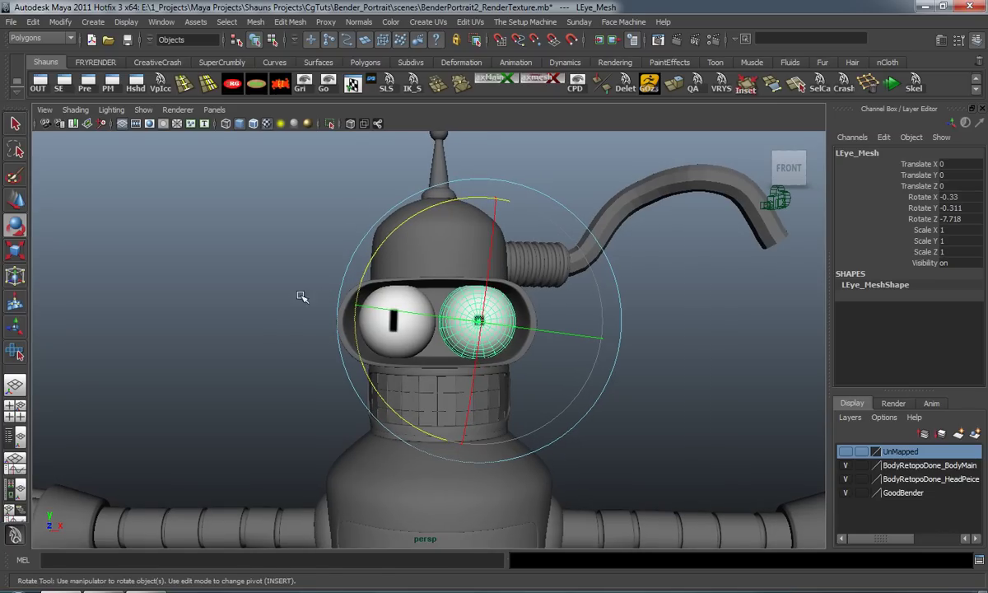
pyautogui.press('w')
pyautogui.click(375, 309)
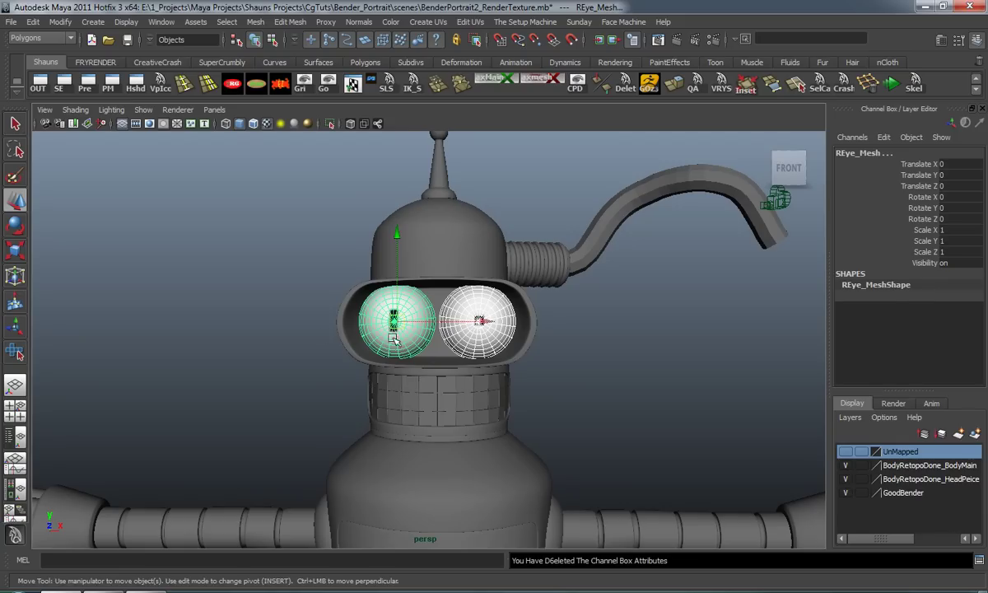
# Step: Review the Freeze Transformations and Delete by Type commands, and the CenterPivot, DeleteHistory and FreezeTransformations lines in the Script Editor
pyautogui.click(68, 23)
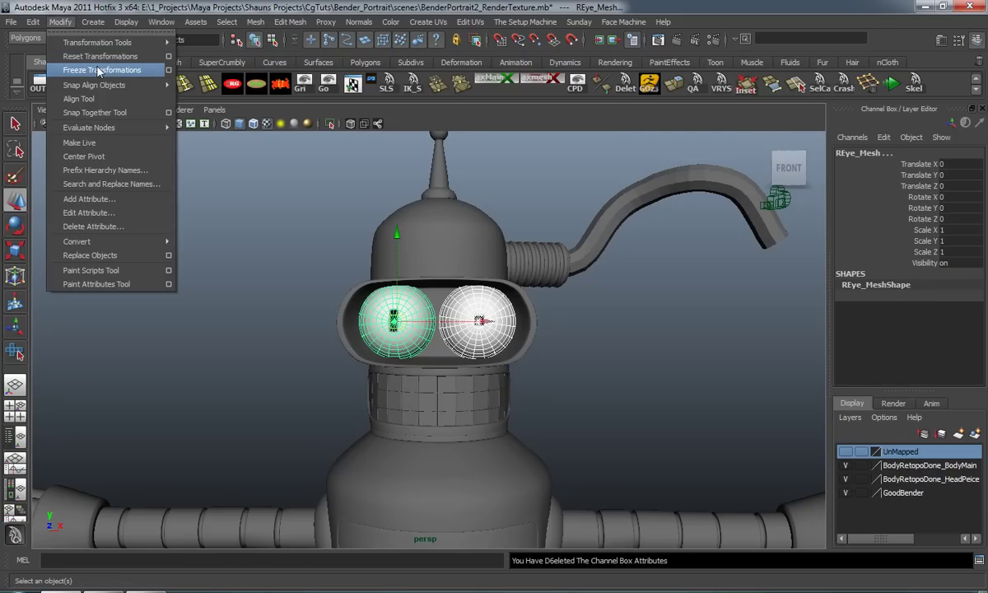
pyautogui.moveTo(33, 22)
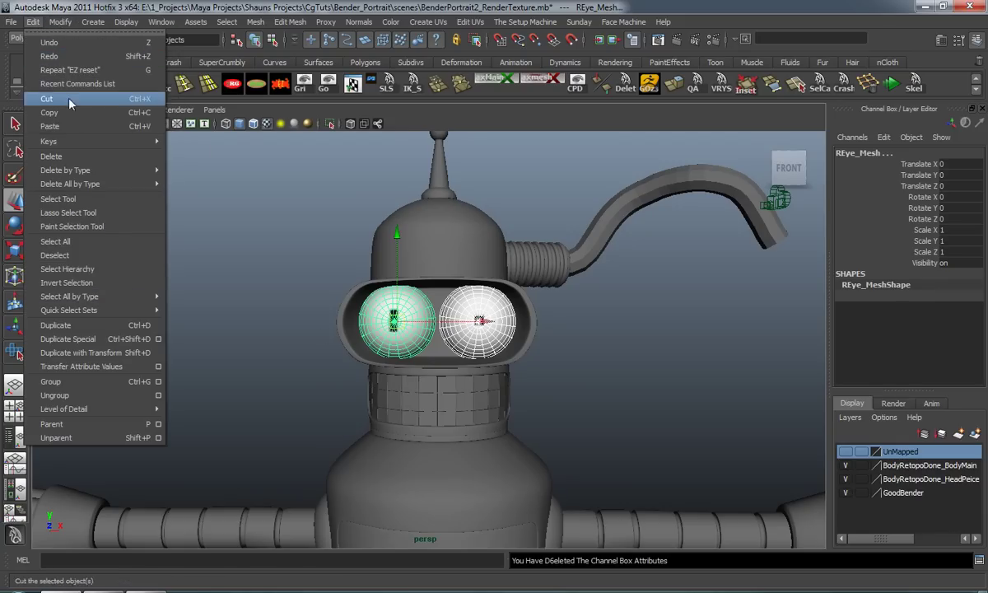
pyautogui.moveTo(80, 169)
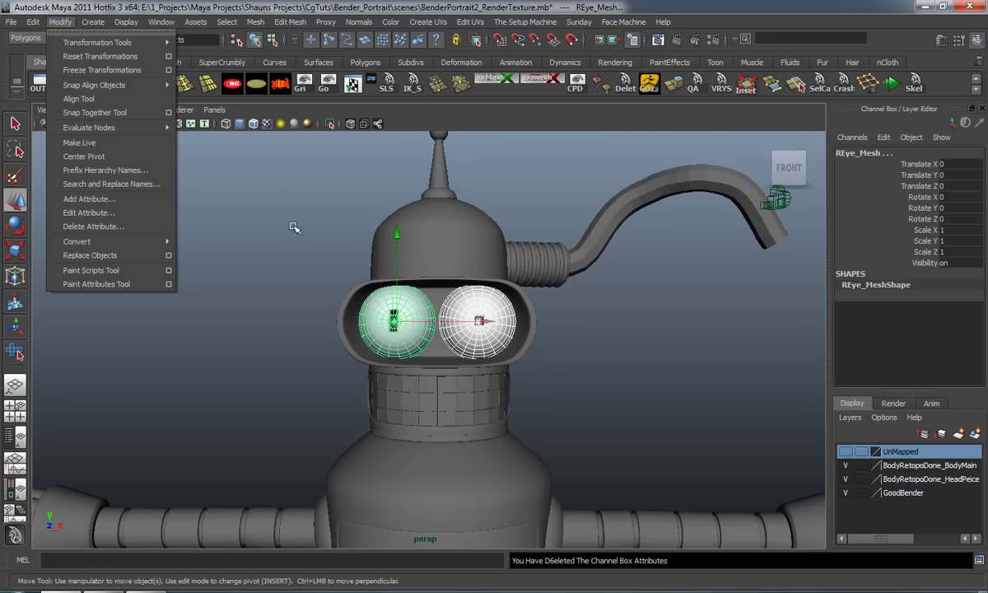
pyautogui.click(301, 256)
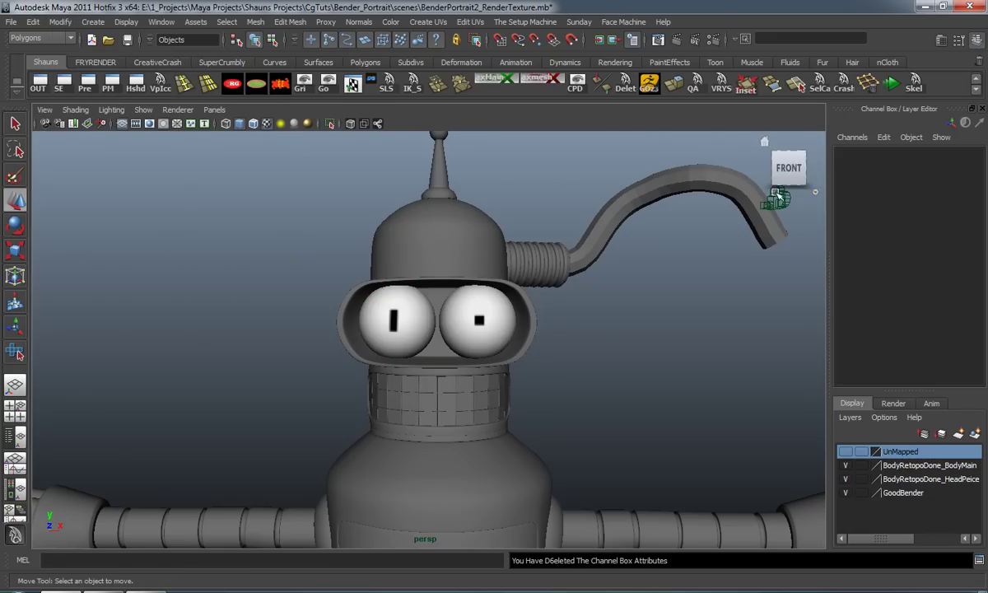
pyautogui.click(978, 561)
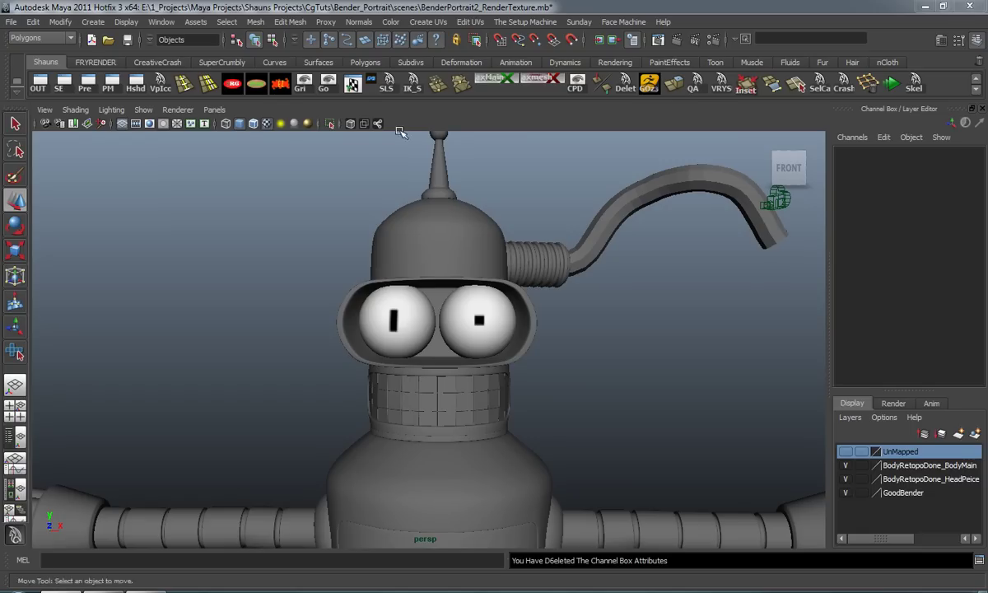
pyautogui.click(279, 84)
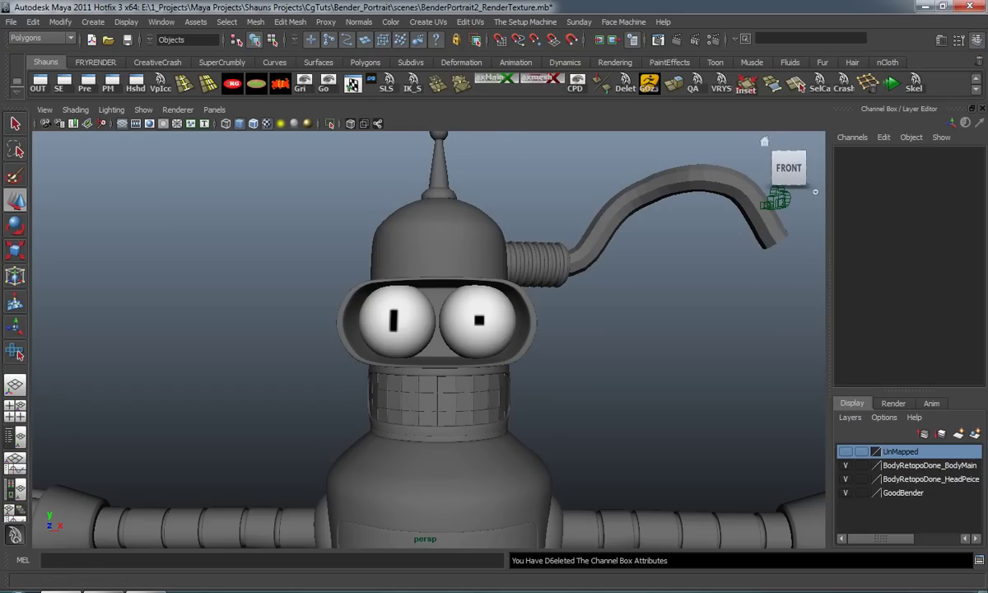
pyautogui.moveTo(987, 97); pyautogui.dragTo(508, 97)
pyautogui.keyDown('ctrl'); pyautogui.scroll(5, 494, 178); pyautogui.keyUp('ctrl')
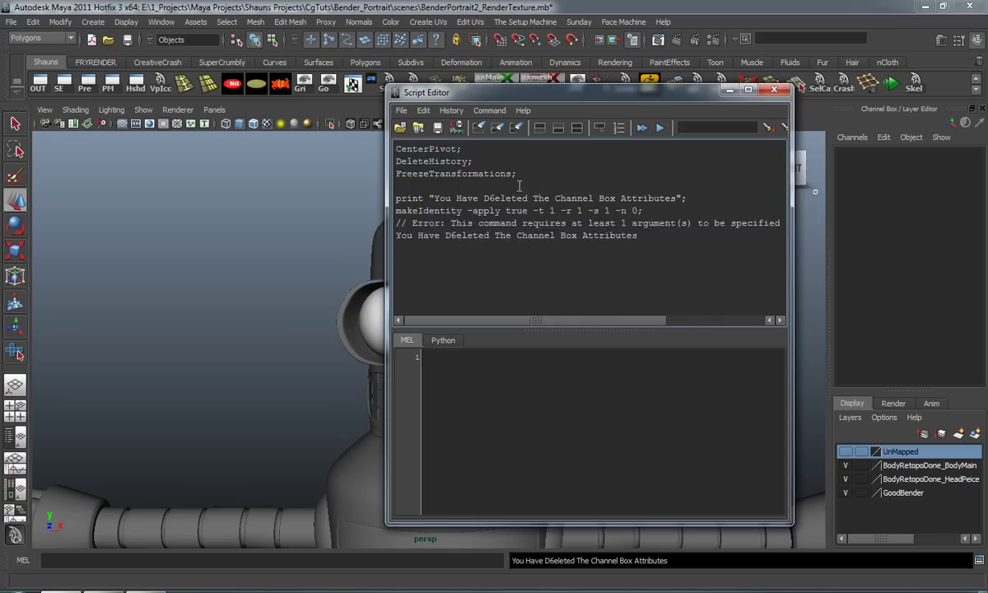
pyautogui.moveTo(574, 182); pyautogui.dragTo(392, 147)
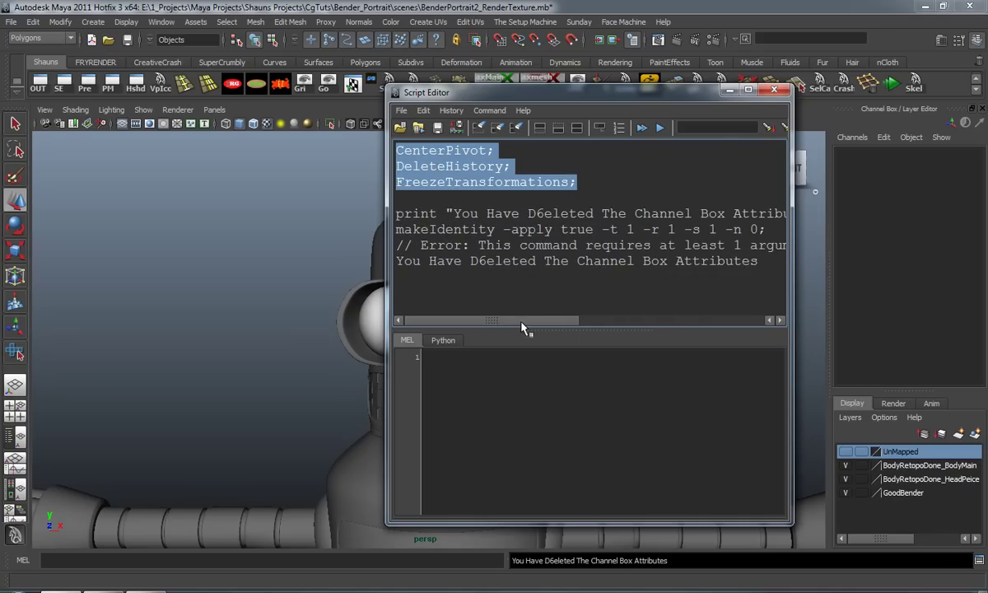
pyautogui.click(730, 88)
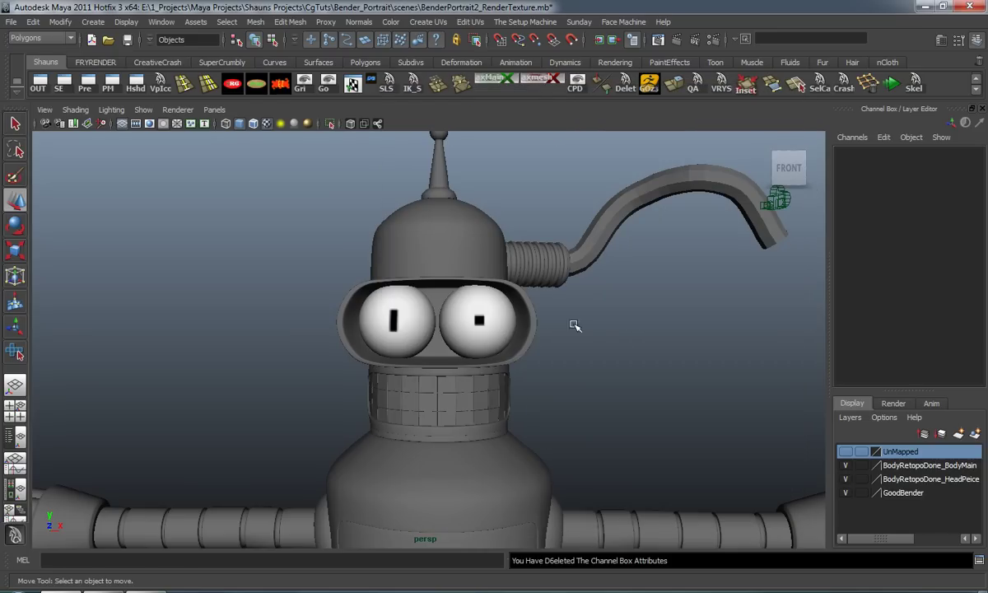
# Step: Rotate LEye_Mesh outward and downward to about X 18.5, Y 27.8, Z 1.3 degrees
pyautogui.keyDown('alt'); pyautogui.moveTo(603, 349); pyautogui.dragTo(543, 342); pyautogui.keyUp('alt')
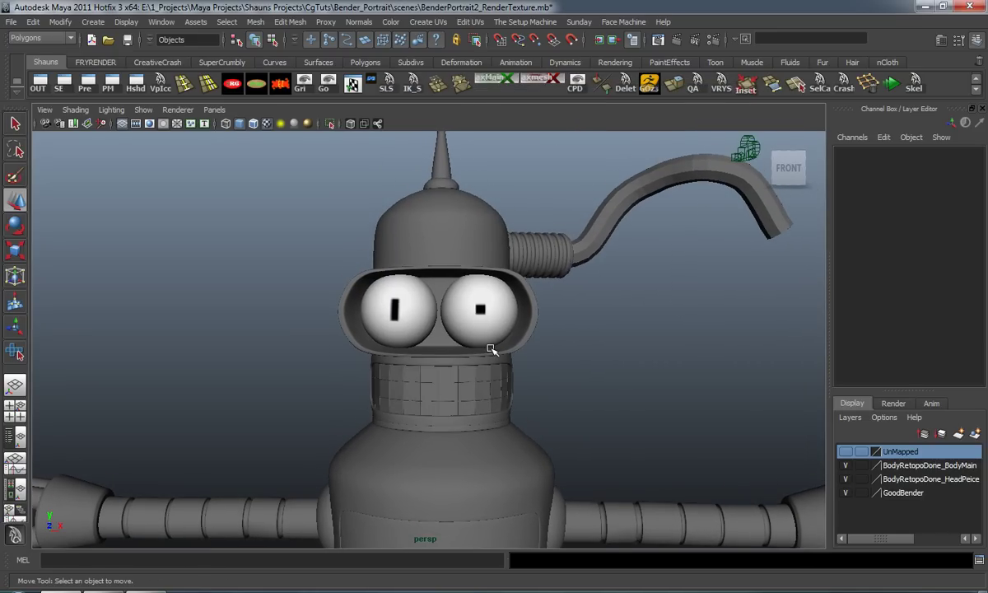
pyautogui.click(475, 322)
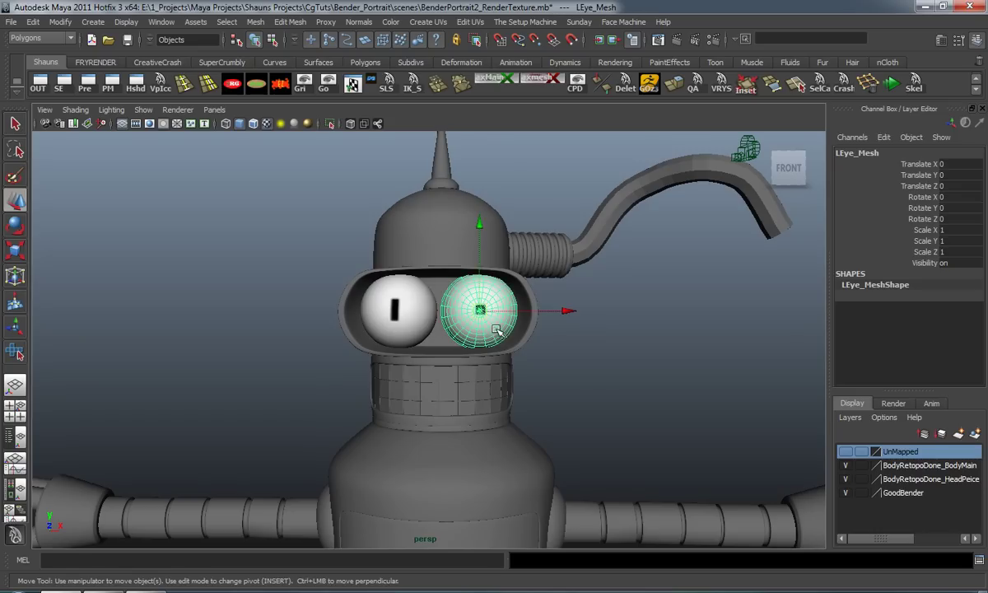
pyautogui.press('e')
pyautogui.moveTo(489, 291); pyautogui.dragTo(555, 340)
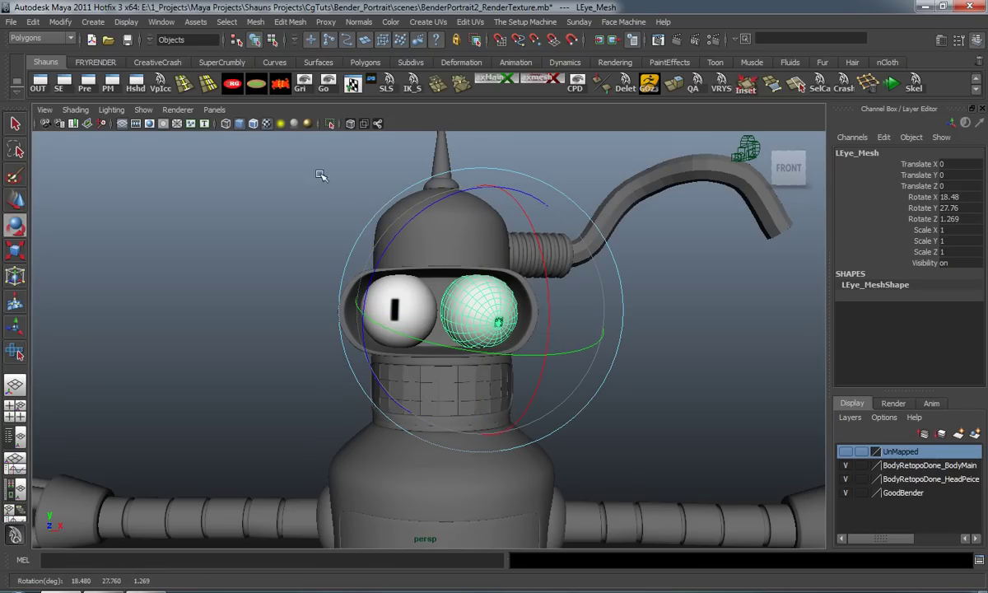
# Step: Look through ShotCamera and rotate REye_Mesh outward and upward to about X -20.3, Y -14.9, Z 13.1 degrees
pyautogui.click(214, 110)
pyautogui.moveTo(255, 123)
pyautogui.click(372, 123)
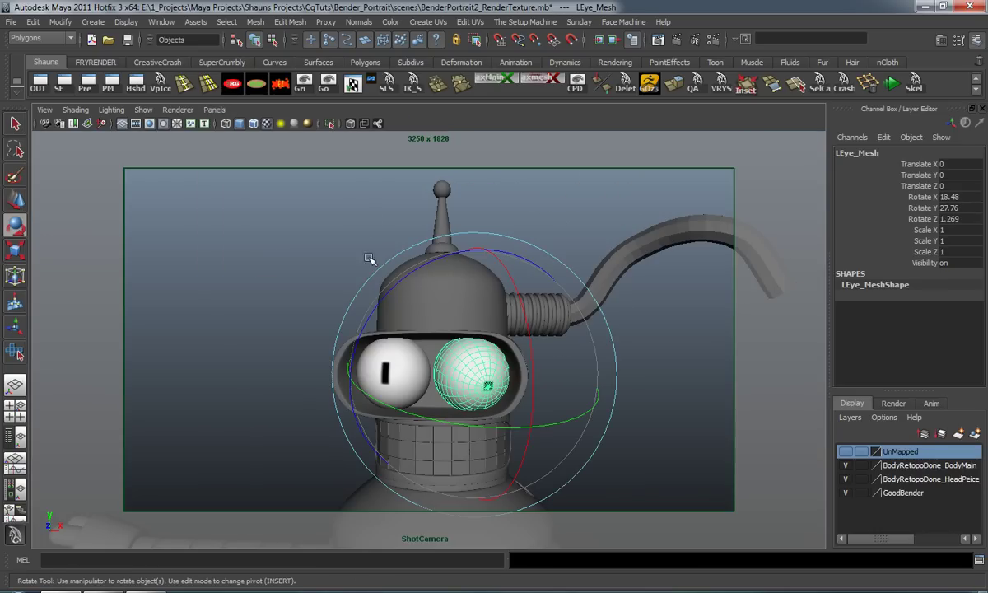
pyautogui.click(279, 337)
pyautogui.click(393, 375)
pyautogui.moveTo(402, 345); pyautogui.dragTo(377, 311)
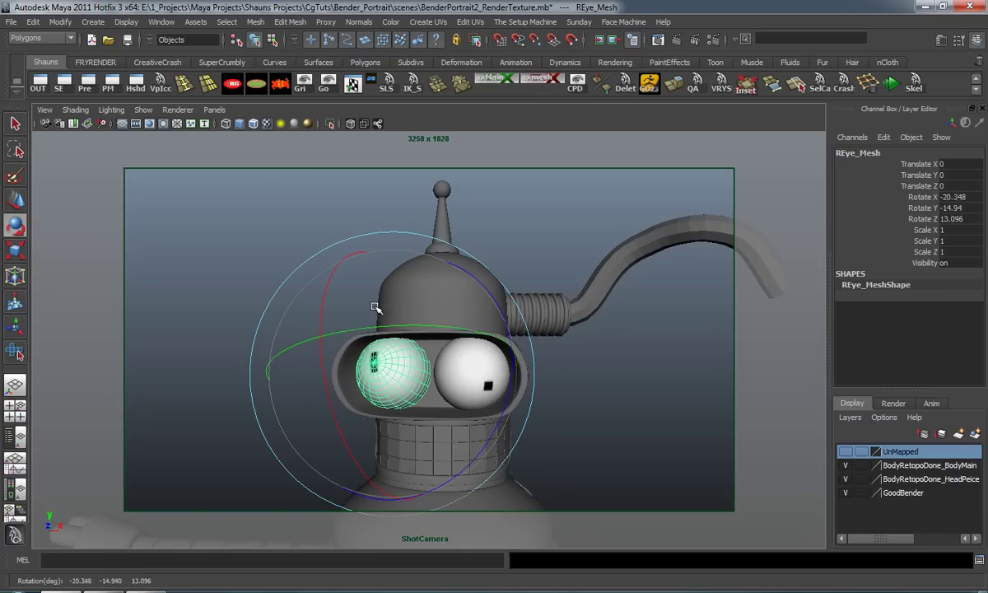
pyautogui.click(191, 345)
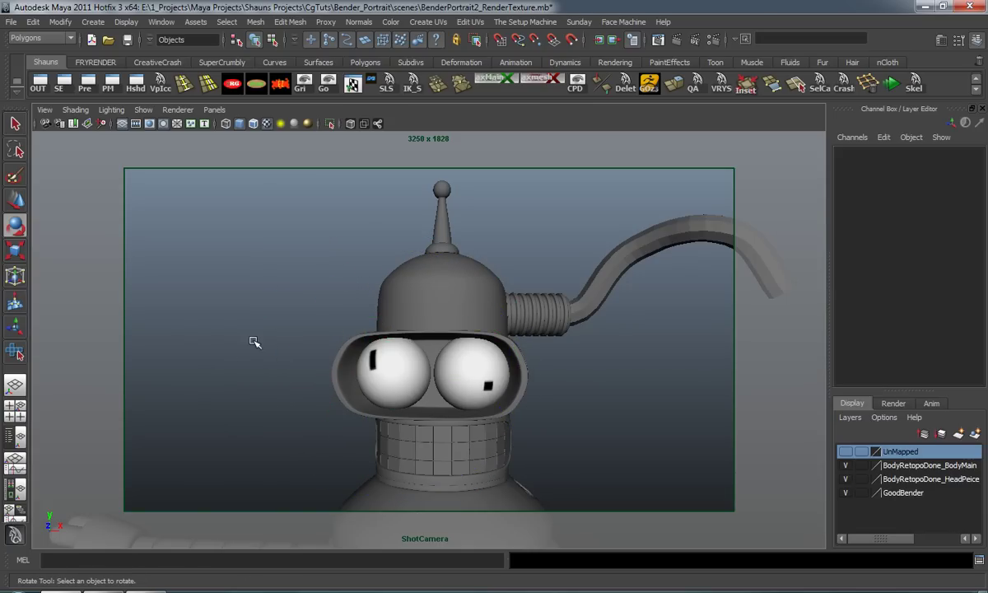
# Step: Refine the gaze by rotating LEye_Mesh to about X 3.6, Y 29, Z -0.1 and REye_Mesh to about X -21.6, Y -23.7, Z 13.3 degrees
pyautogui.click(461, 377)
pyautogui.moveTo(461, 377); pyautogui.dragTo(568, 351)
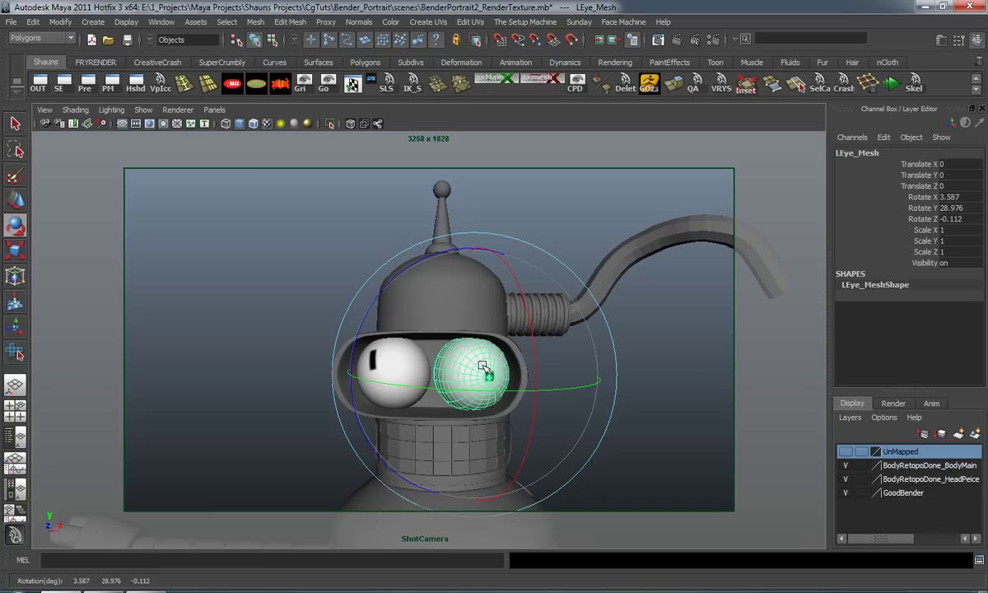
pyautogui.click(316, 360)
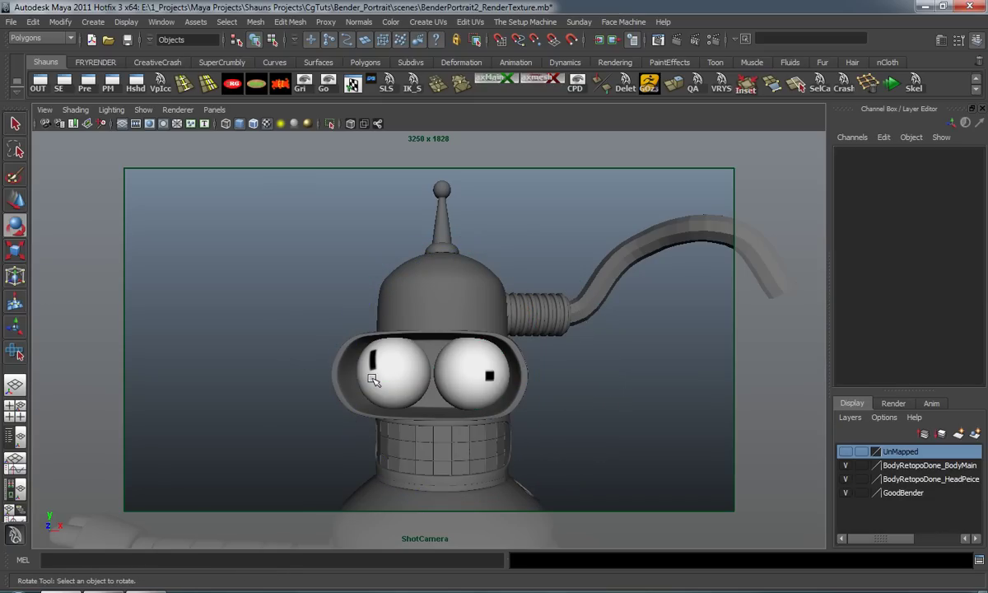
pyautogui.click(372, 378)
pyautogui.moveTo(377, 362); pyautogui.dragTo(383, 402)
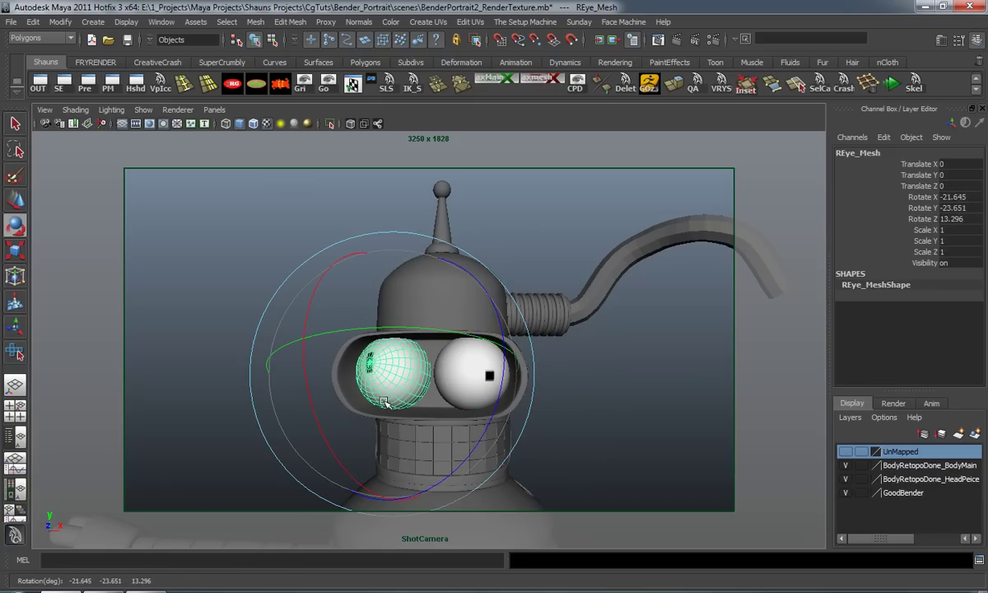
pyautogui.click(230, 413)
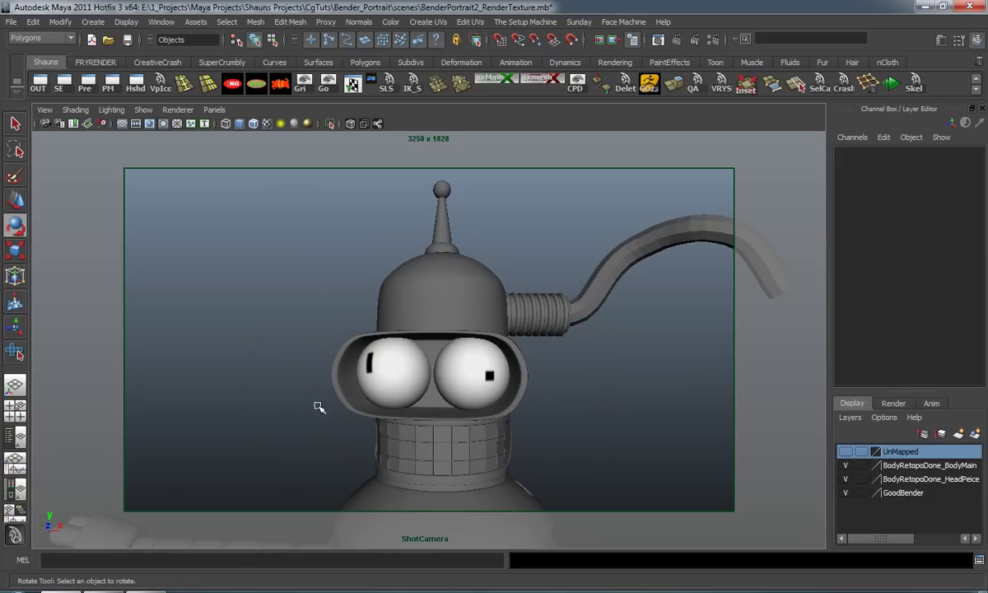
# Step: Give VRayMtl1 a white reflection color with amount 0.089 and 15 reflection subdivs
pyautogui.click(789, 335)
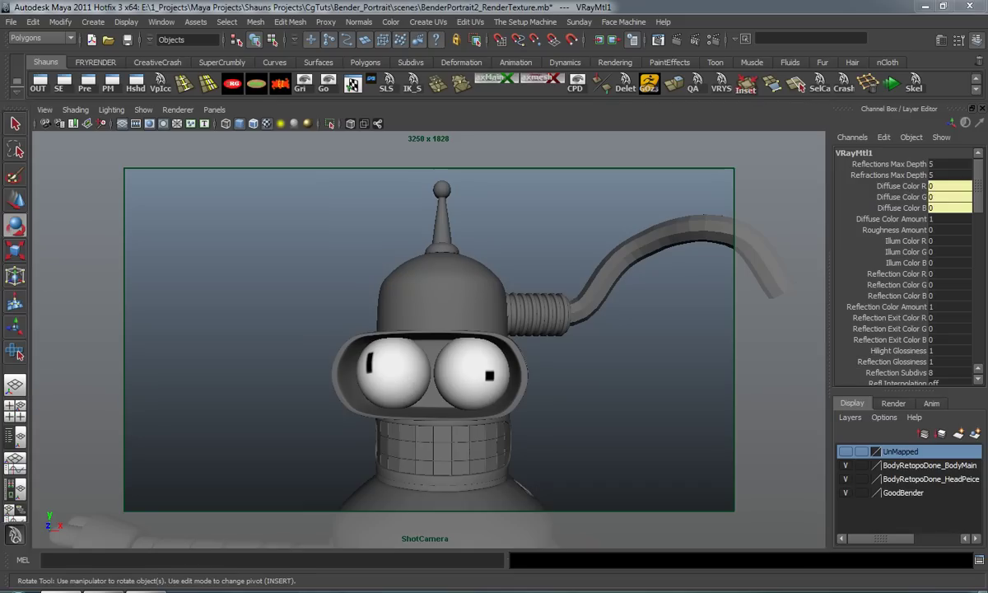
pyautogui.hotkey('ctrl', 'a')
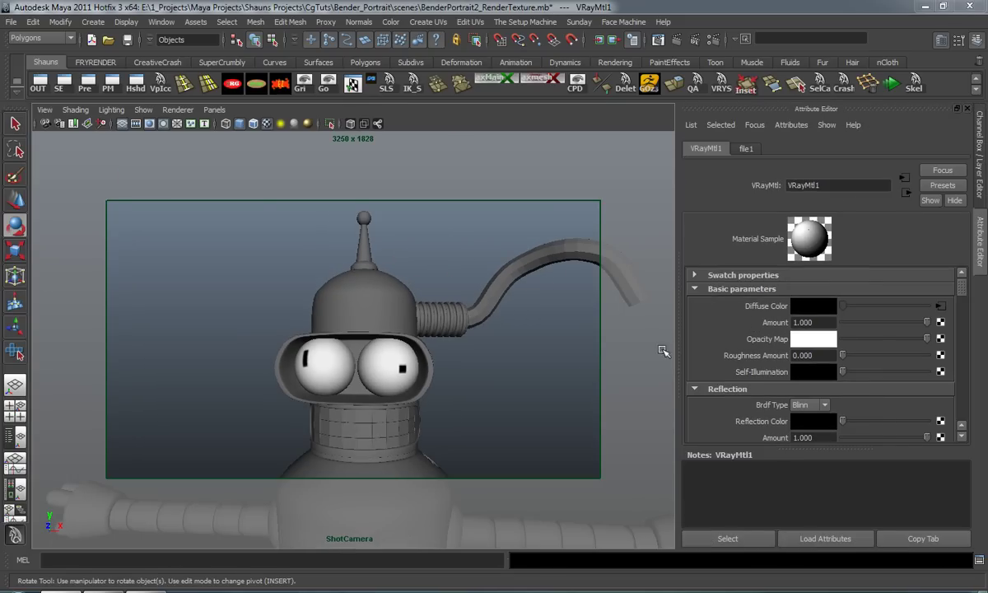
pyautogui.moveTo(962, 292); pyautogui.dragTo(963, 298)
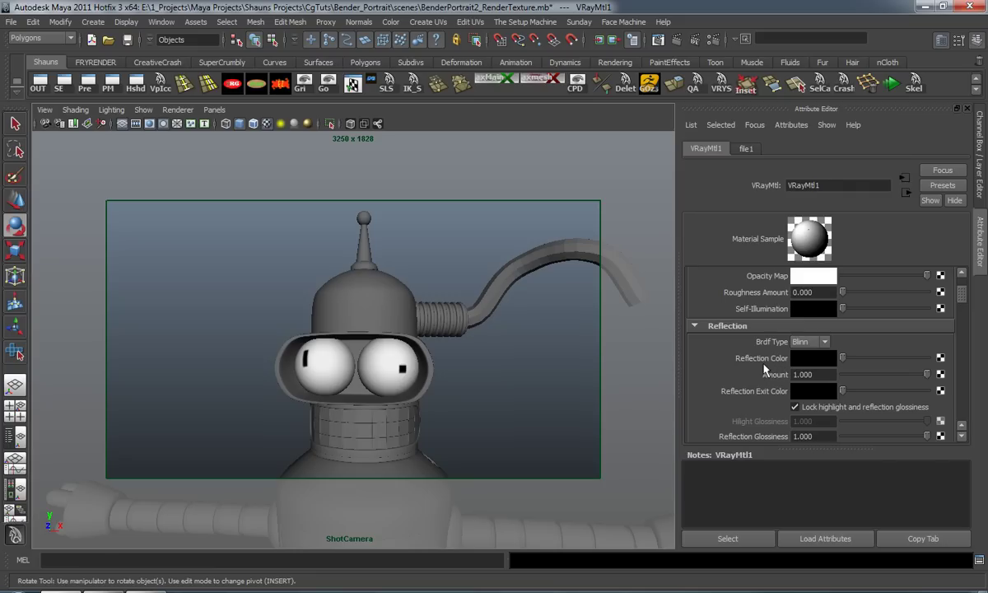
pyautogui.moveTo(840, 360); pyautogui.dragTo(955, 360)
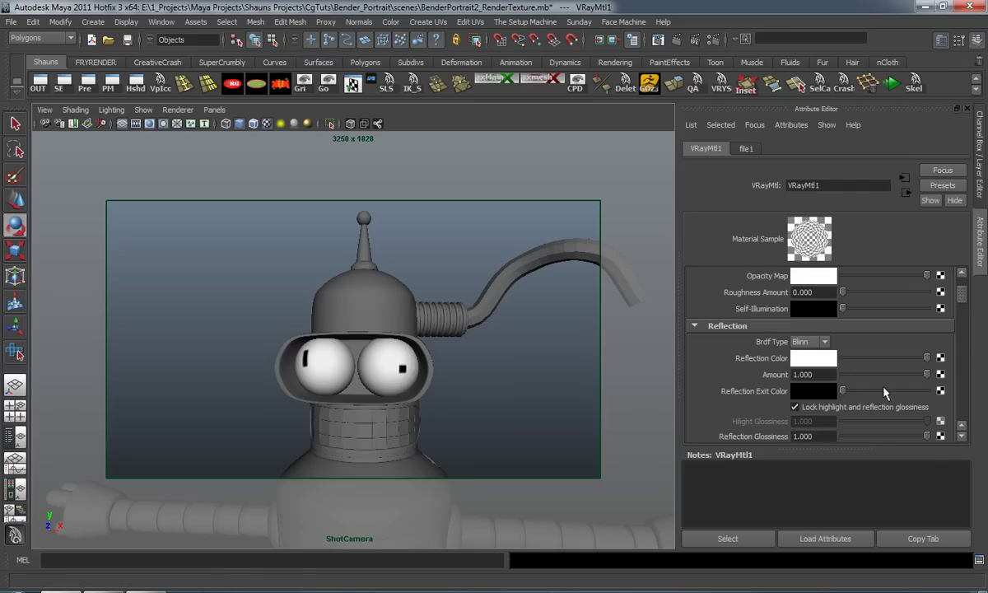
pyautogui.moveTo(926, 377); pyautogui.dragTo(851, 377)
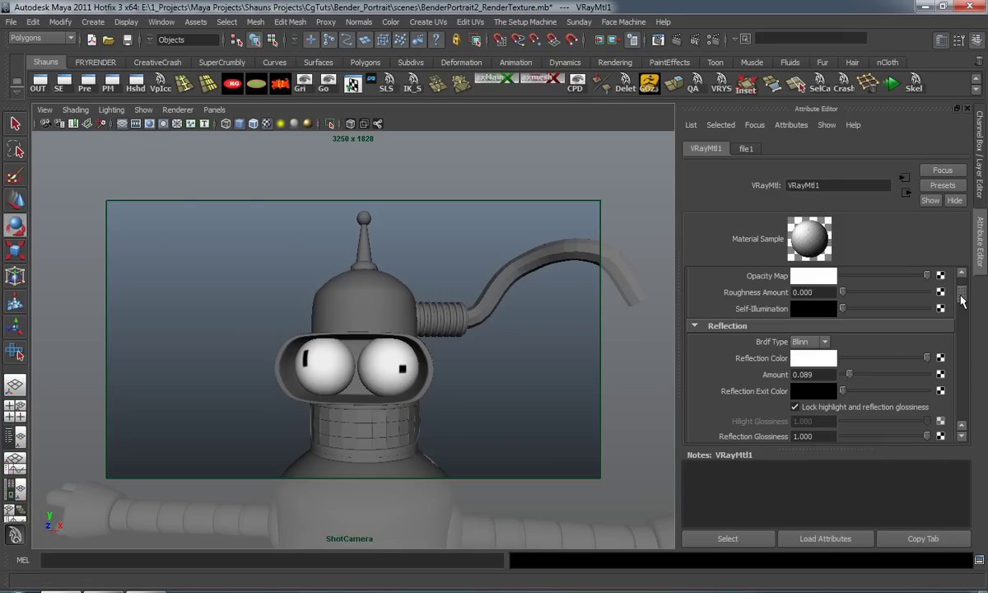
pyautogui.scroll(-3, 963, 300)
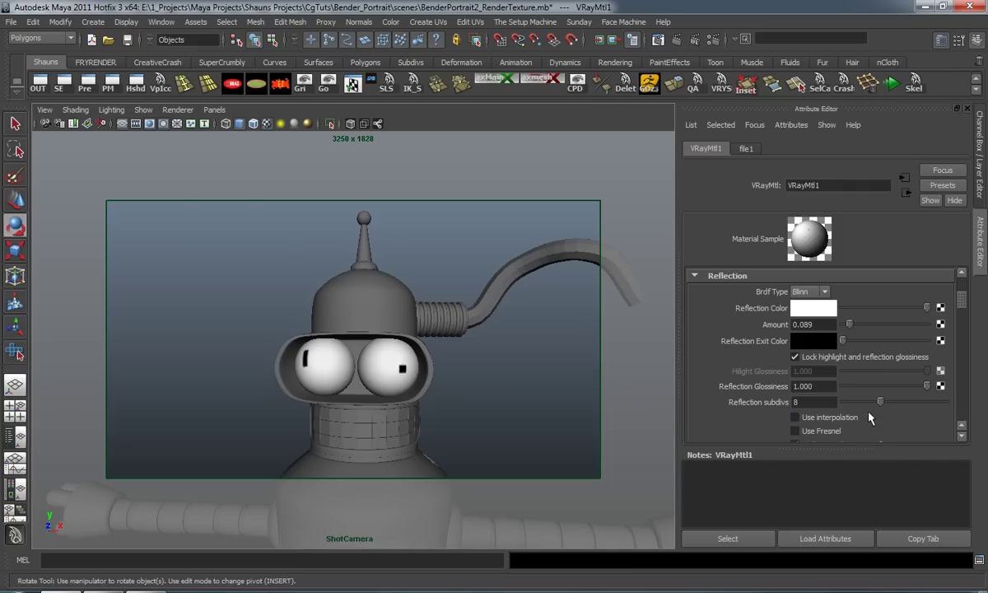
pyautogui.moveTo(881, 402); pyautogui.dragTo(922, 407)
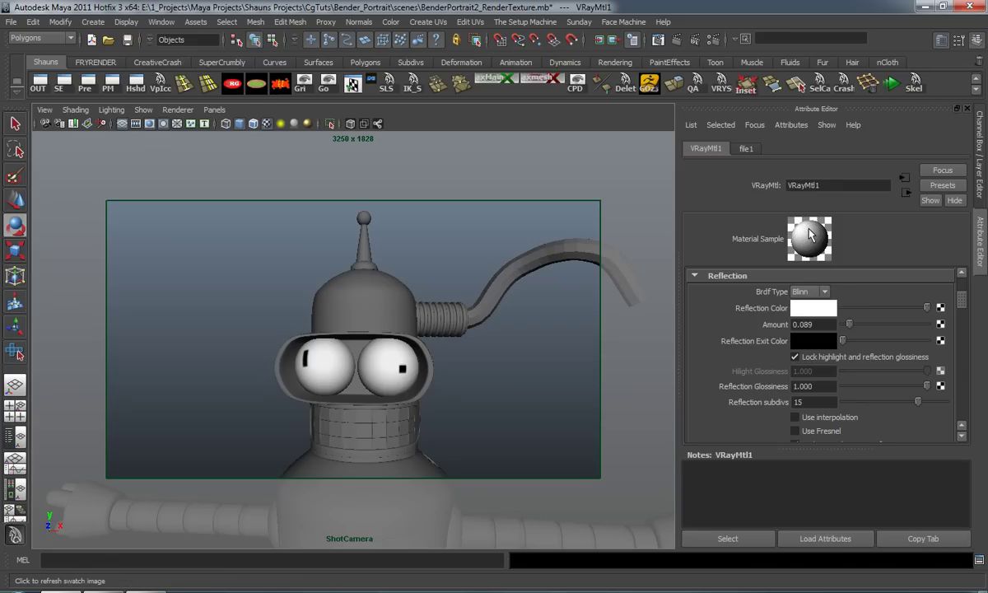
pyautogui.click(968, 110)
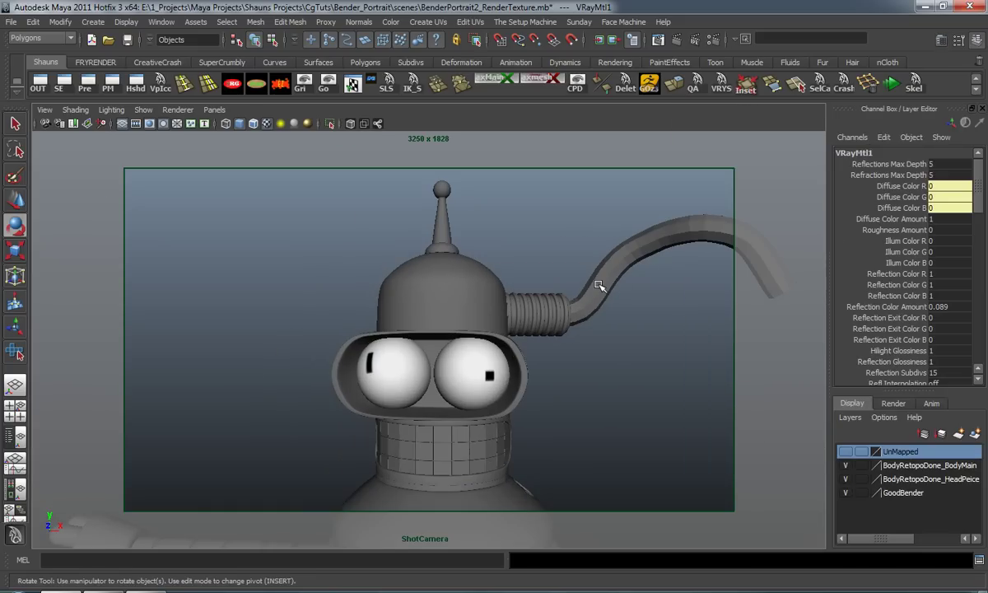
# Step: Switch Wire_Mesh to face selection and pick the first faces near the ribbed connector
pyautogui.moveTo(589, 298); pyautogui.dragTo(589, 317, button='right')
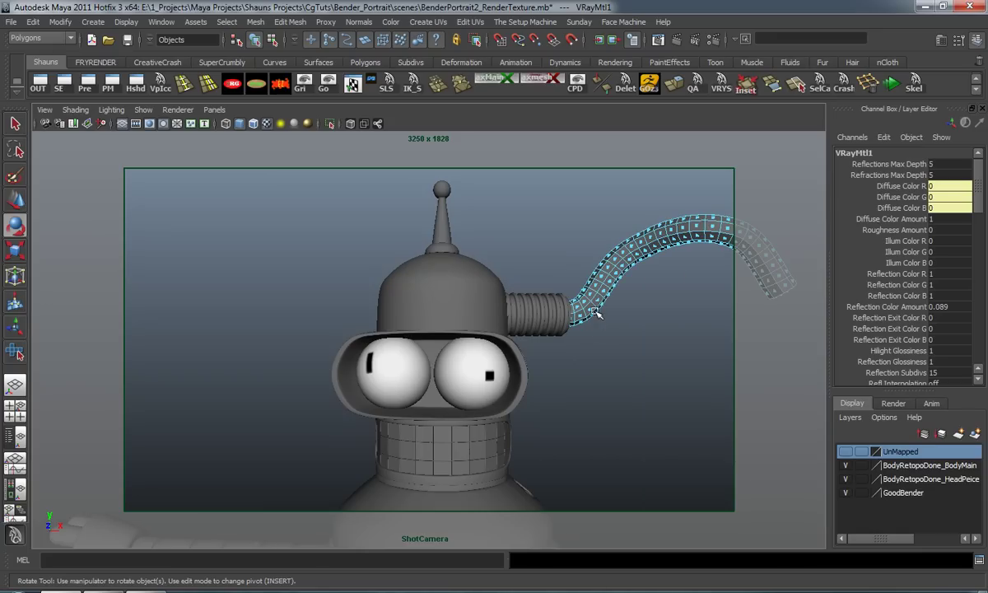
pyautogui.click(589, 295)
pyautogui.press('w')
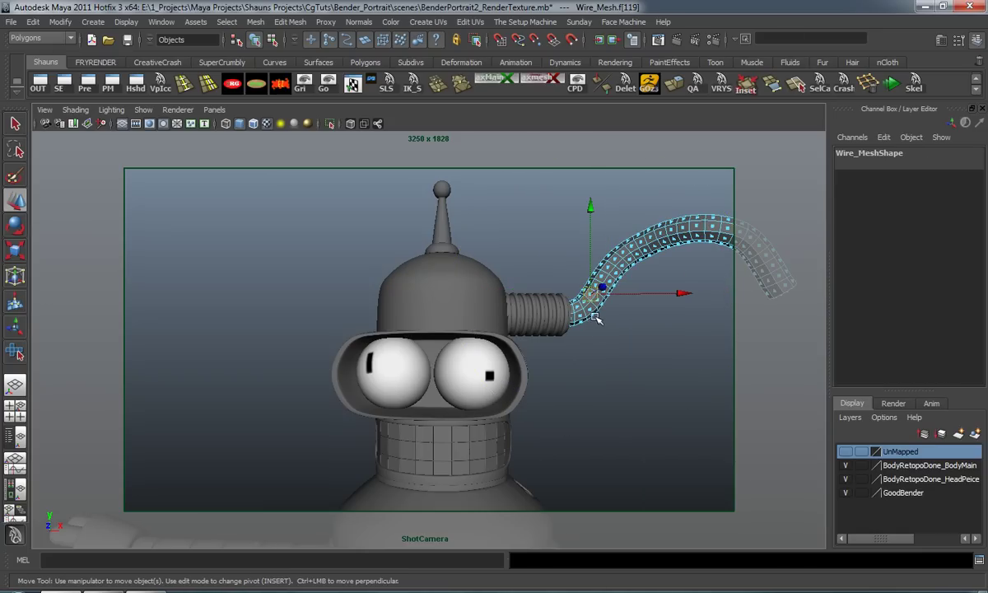
pyautogui.moveTo(591, 309)
pyautogui.mouseDown()
pyautogui.moveTo(594, 326)
pyautogui.moveTo(583, 301)
pyautogui.mouseUp()
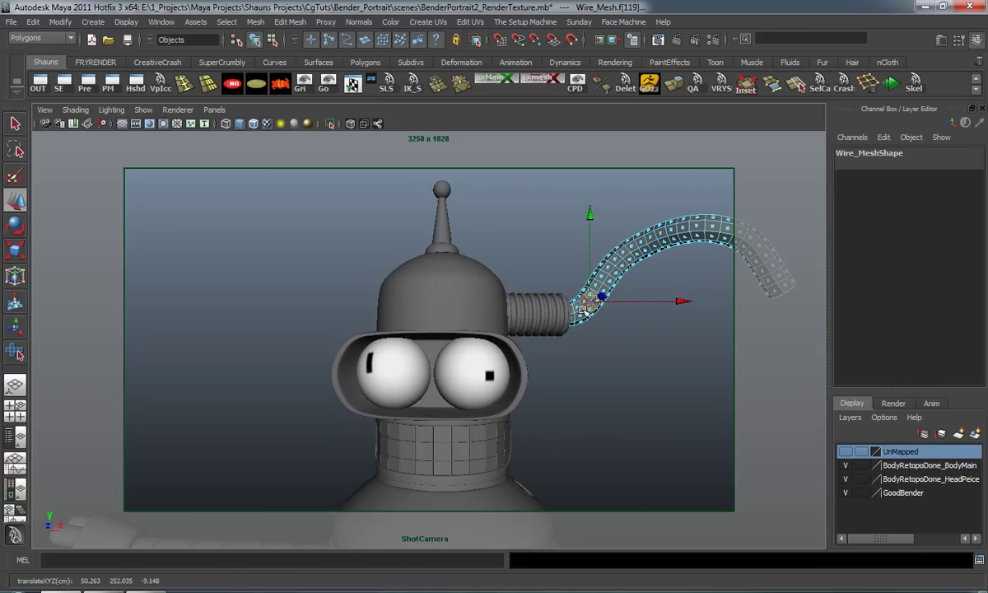
# Step: Switch to the persp camera, frame the wire beside the ribbed connector and add the neighbouring front faces to the selection
pyautogui.click(214, 110)
pyautogui.moveTo(247, 124)
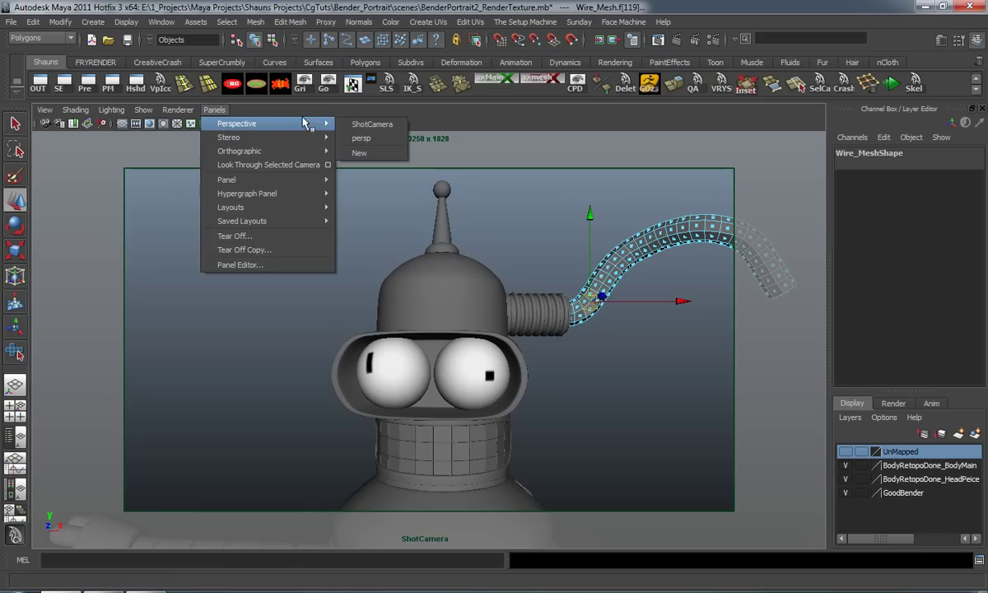
pyautogui.click(363, 138)
pyautogui.press('f')
pyautogui.keyDown('alt'); pyautogui.moveTo(416, 352); pyautogui.dragTo(469, 308, button='right'); pyautogui.keyUp('alt')
pyautogui.keyDown('shift'); pyautogui.click(445, 325); pyautogui.keyUp('shift')
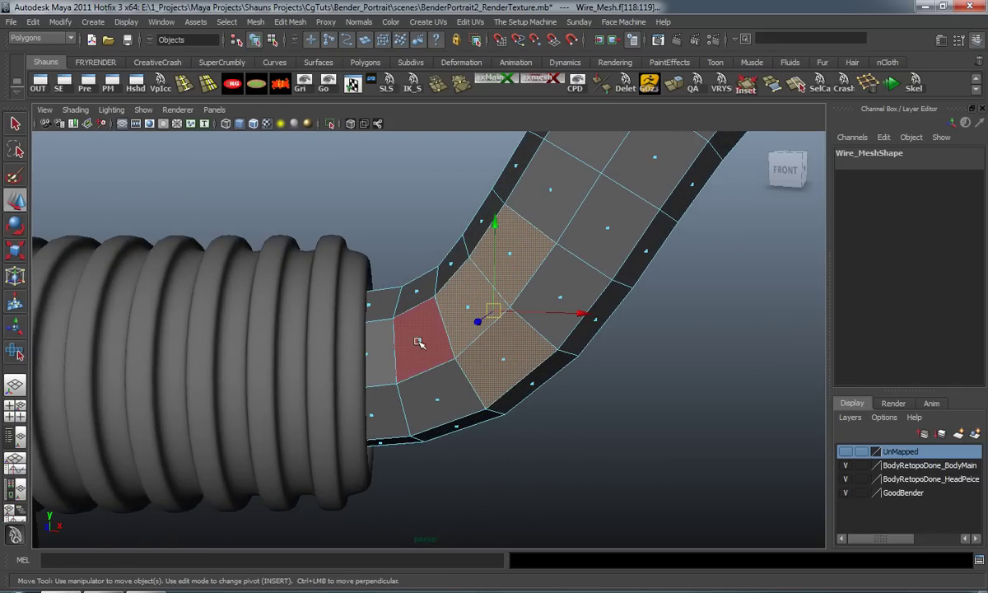
pyautogui.keyDown('shift'); pyautogui.click(418, 343); pyautogui.keyUp('shift')
pyautogui.keyDown('shift'); pyautogui.click(441, 399); pyautogui.keyUp('shift')
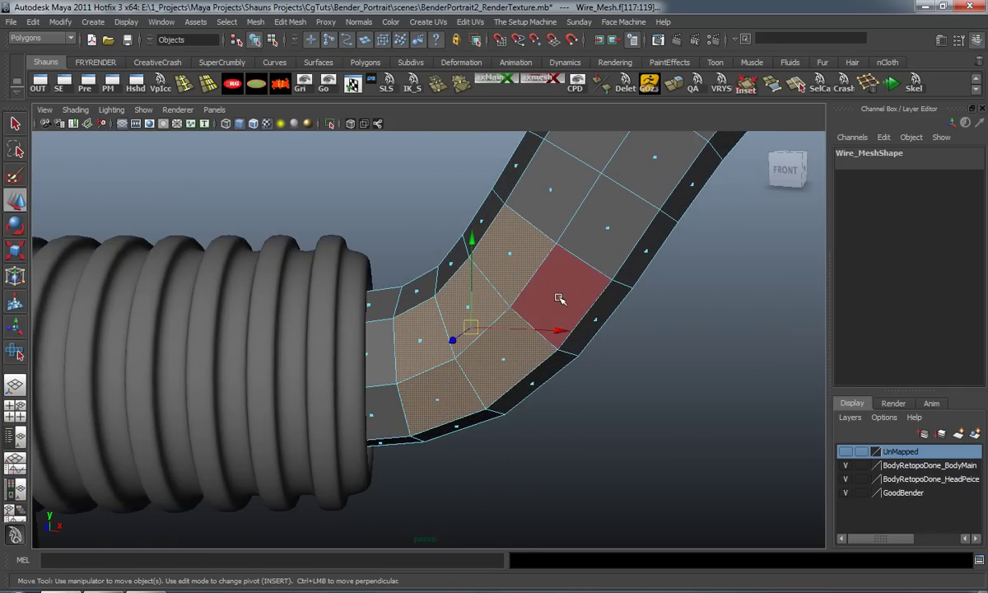
pyautogui.keyDown('shift'); pyautogui.click(560, 299); pyautogui.keyUp('shift')
# Step: Open the UV Texture Editor and select the UVs of the left face strip to locate it on the wire's UV shell
pyautogui.click(354, 85)
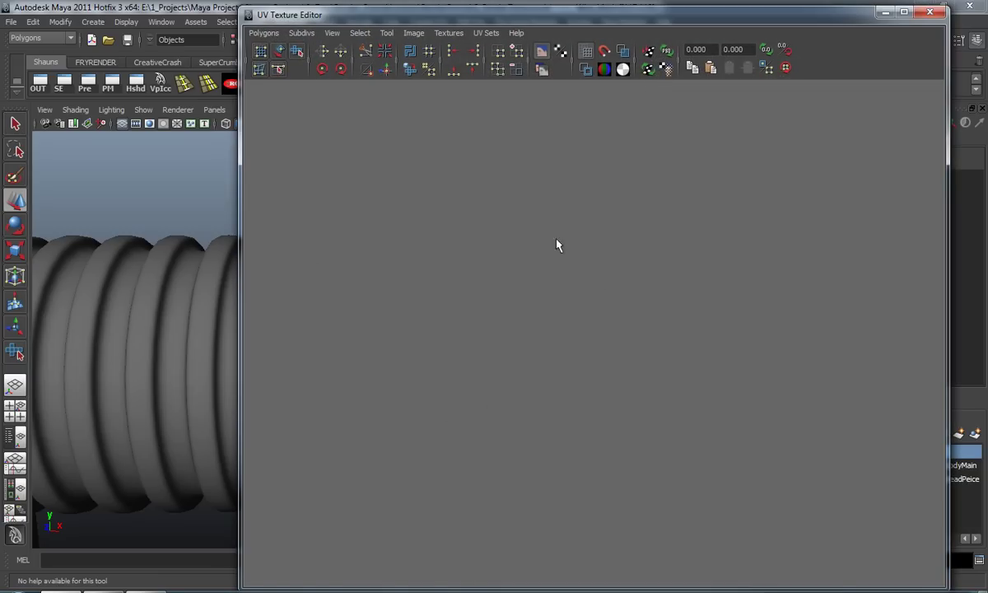
pyautogui.scroll(-10, 632, 316)
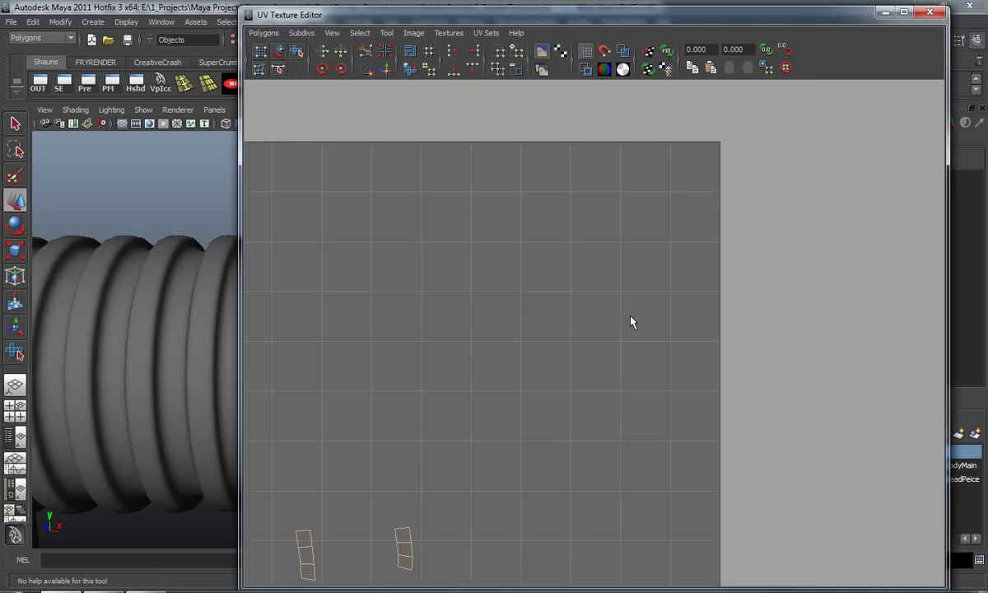
pyautogui.keyDown('alt'); pyautogui.moveTo(456, 426); pyautogui.dragTo(542, 295, button='middle'); pyautogui.keyUp('alt')
pyautogui.scroll(5, 487, 368)
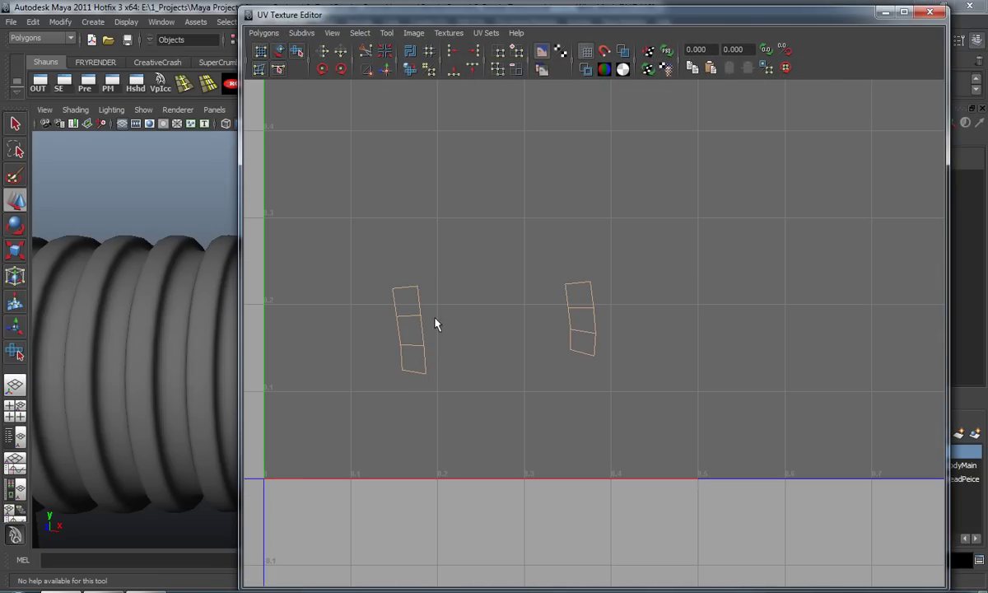
pyautogui.moveTo(359, 261); pyautogui.dragTo(486, 398)
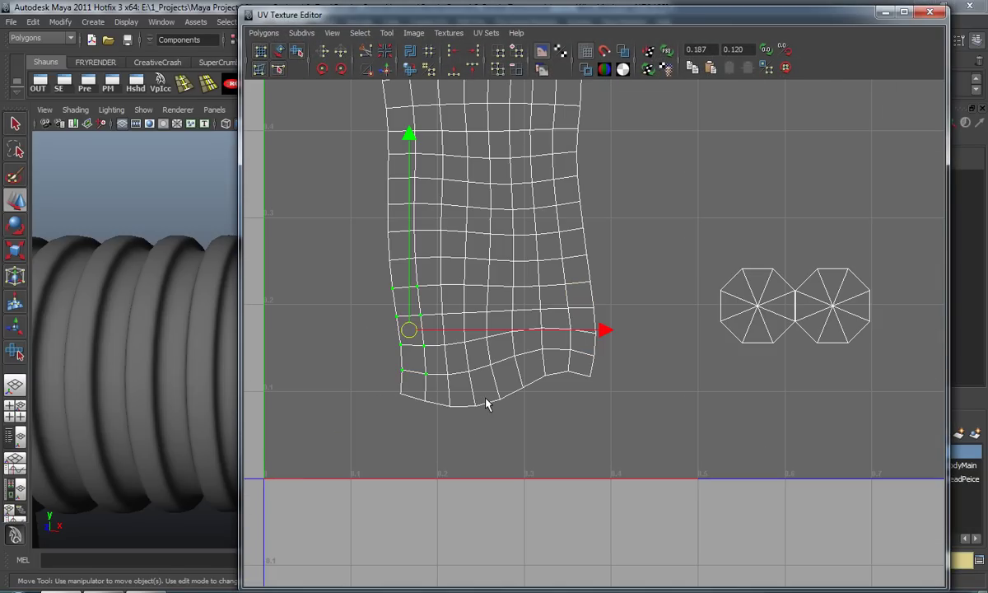
pyautogui.scroll(4, 549, 405)
pyautogui.keyDown('alt'); pyautogui.moveTo(514, 381); pyautogui.dragTo(562, 391, button='middle'); pyautogui.keyUp('alt')
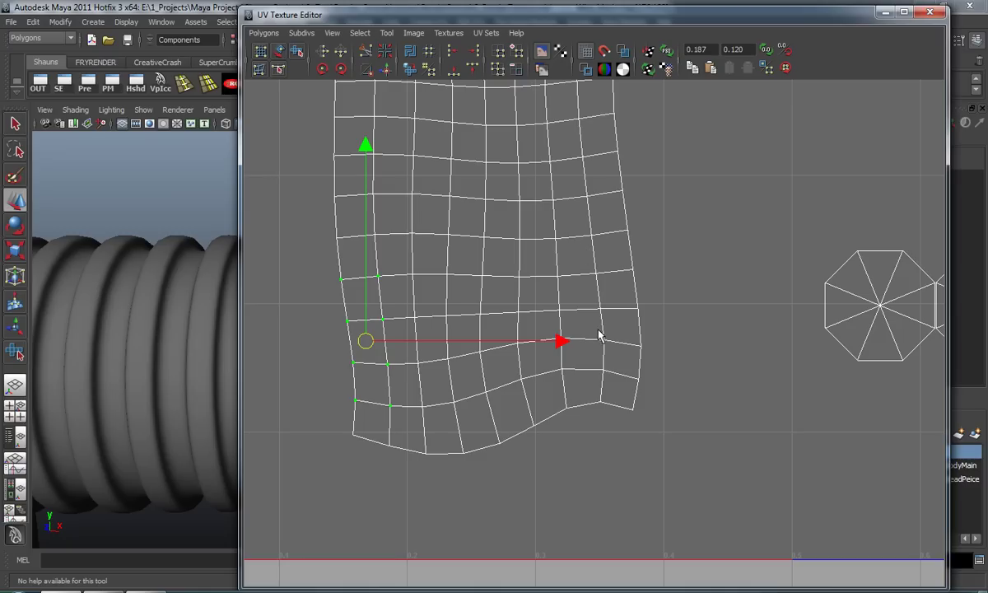
# Step: Select the wire faces around the bend near the connector and select their UVs to locate them on the shell's lower end
pyautogui.moveTo(734, 23); pyautogui.dragTo(987, 63)
pyautogui.keyDown('alt'); pyautogui.moveTo(404, 295); pyautogui.dragTo(412, 336); pyautogui.keyUp('alt')
pyautogui.moveTo(412, 336)
pyautogui.keyDown('alt'); pyautogui.mouseDown(button='middle')
pyautogui.moveTo(480, 344)
pyautogui.moveTo(429, 331)
pyautogui.mouseUp(button='middle'); pyautogui.keyUp('alt')
pyautogui.moveTo(513, 347); pyautogui.dragTo(516, 375, button='right')
pyautogui.moveTo(478, 287); pyautogui.dragTo(579, 374)
pyautogui.scroll(-2, 774, 387)
pyautogui.keyDown('alt'); pyautogui.moveTo(800, 389); pyautogui.dragTo(664, 346, button='middle'); pyautogui.keyUp('alt')
pyautogui.moveTo(786, 323); pyautogui.dragTo(835, 326, button='right')
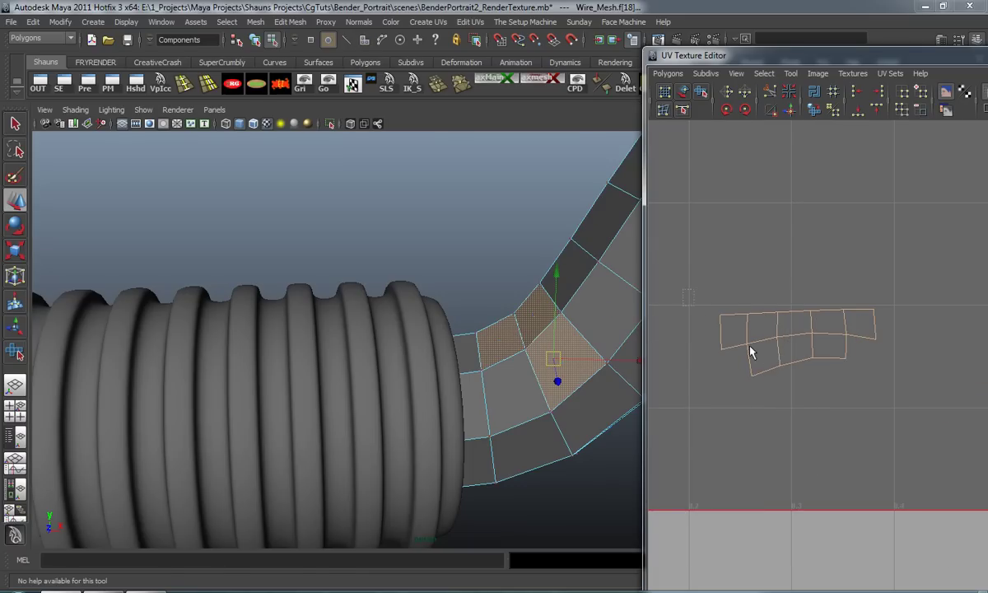
pyautogui.moveTo(684, 293); pyautogui.dragTo(887, 402)
pyautogui.scroll(-2, 754, 363)
pyautogui.keyDown('alt'); pyautogui.moveTo(716, 354); pyautogui.dragTo(780, 360, button='middle'); pyautogui.keyUp('alt')
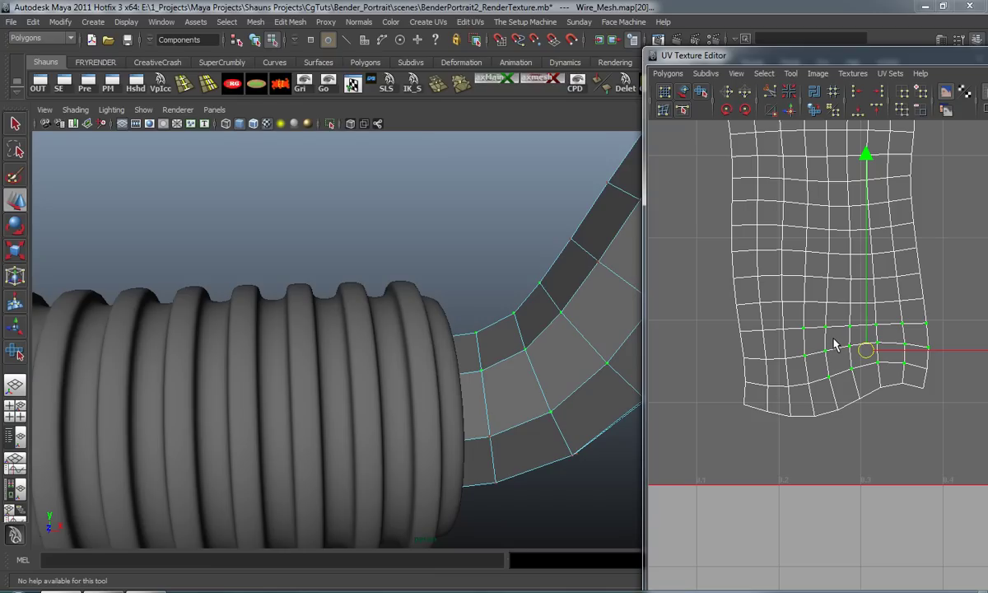
pyautogui.moveTo(821, 59); pyautogui.dragTo(464, 14)
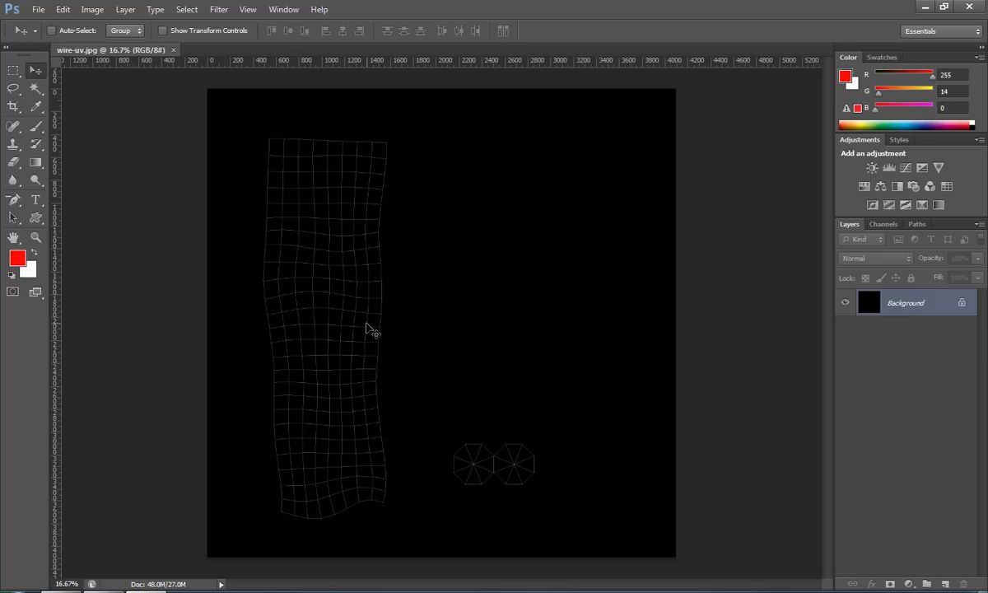
# Step: Switch to Photoshop, convert the wire-uv Background into Layer 0 and add a new empty layer beneath it
pyautogui.doubleClick(895, 307)
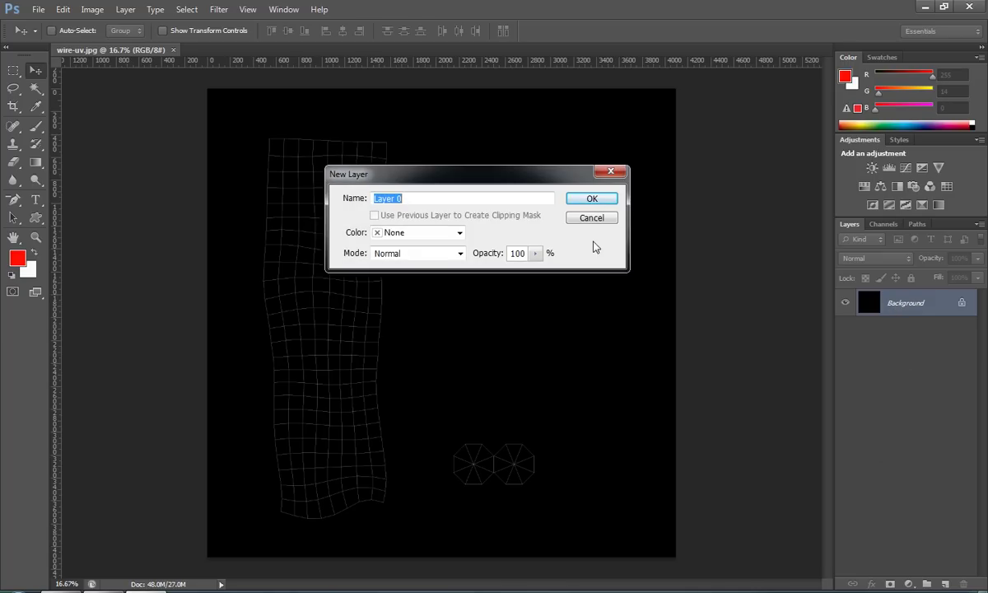
pyautogui.click(591, 200)
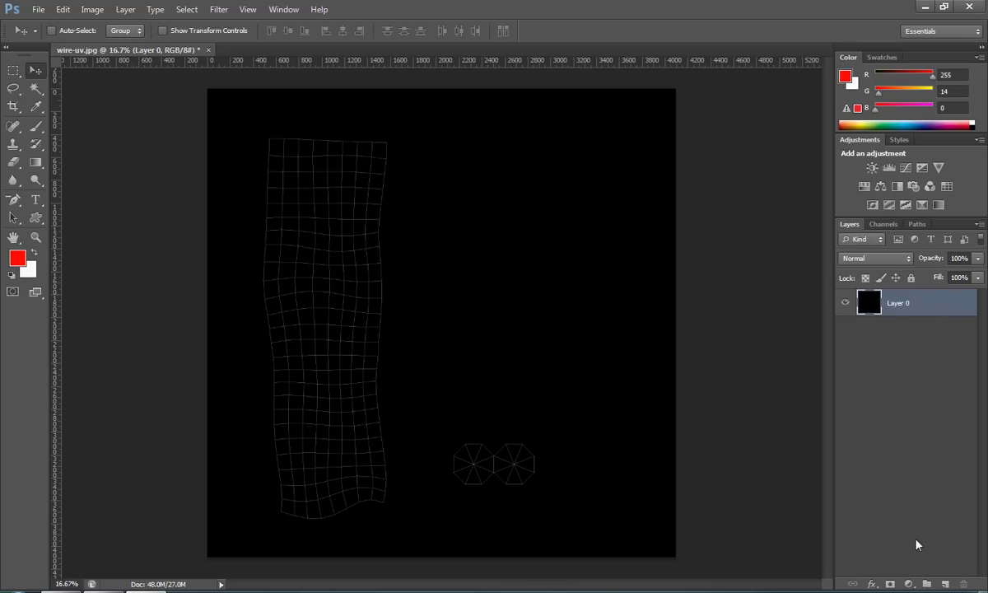
pyautogui.click(945, 583)
pyautogui.moveTo(866, 331); pyautogui.dragTo(808, 300)
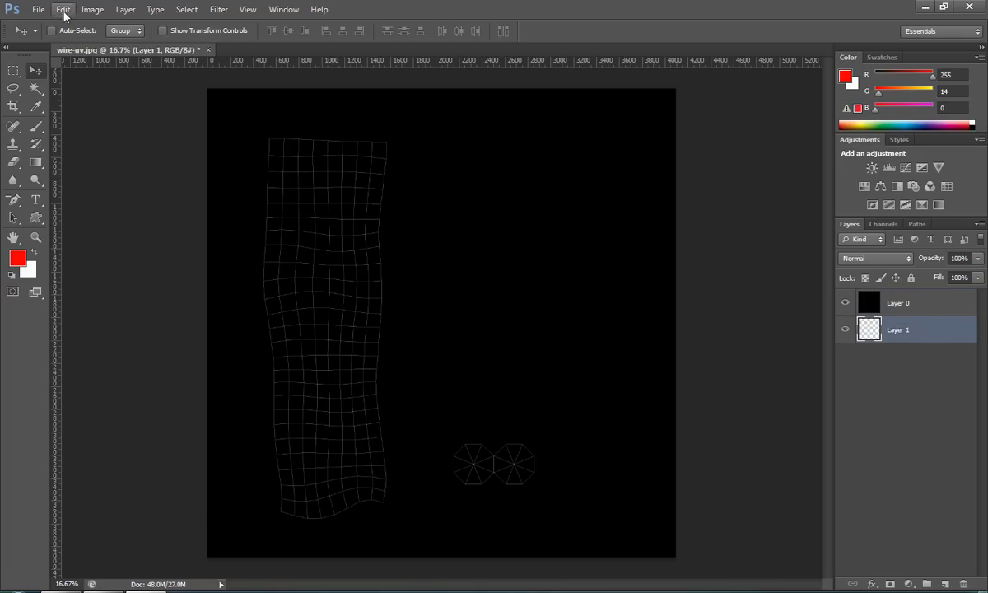
# Step: Fill the new layer with the yellow colour d7d50a
pyautogui.click(64, 10)
pyautogui.click(123, 196)
pyautogui.click(539, 164)
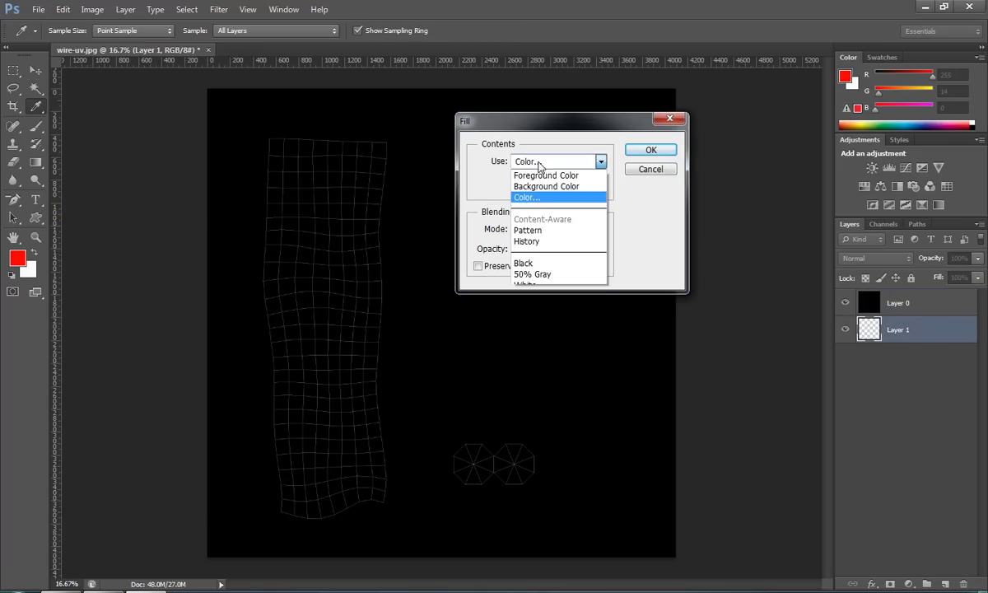
pyautogui.click(535, 196)
pyautogui.click(697, 313)
pyautogui.moveTo(697, 317); pyautogui.dragTo(699, 326)
pyautogui.moveTo(582, 260); pyautogui.dragTo(672, 207)
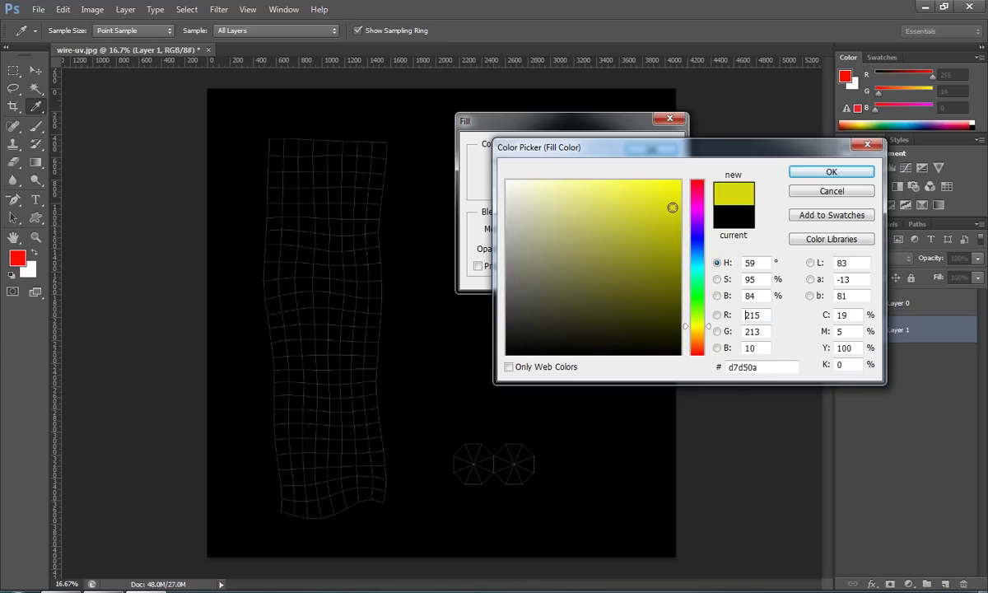
pyautogui.click(817, 179)
pyautogui.click(653, 150)
pyautogui.press('v')
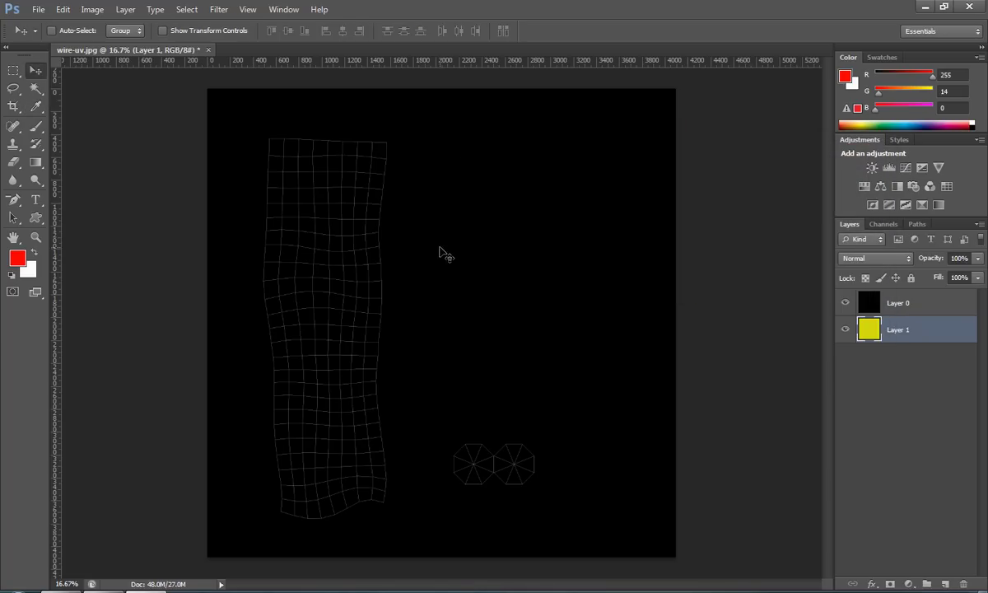
# Step: Set the blend mode of the UV wireframe layer, Layer 0, to Screen
pyautogui.click(878, 310)
pyautogui.click(873, 258)
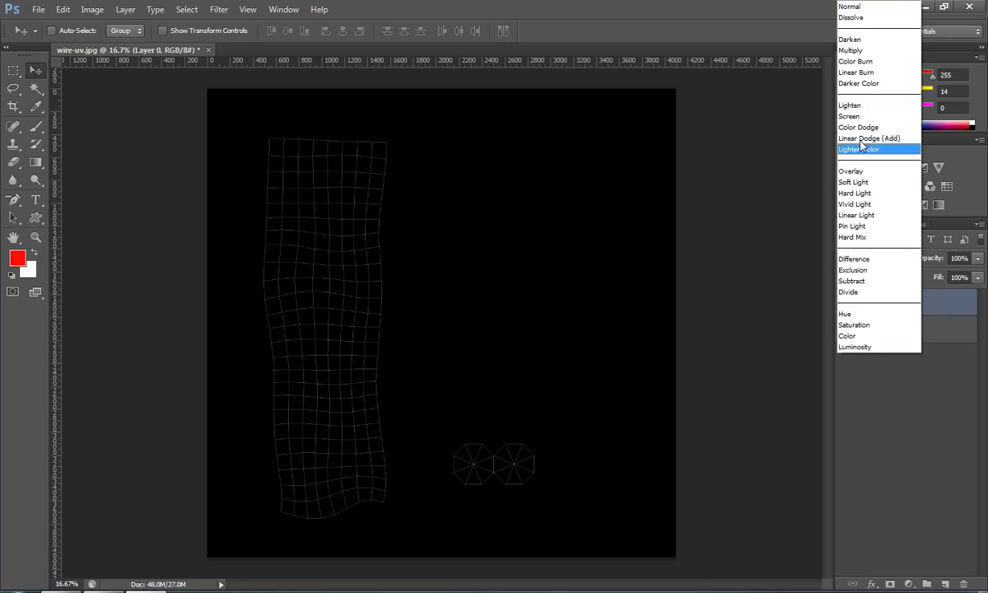
pyautogui.click(848, 116)
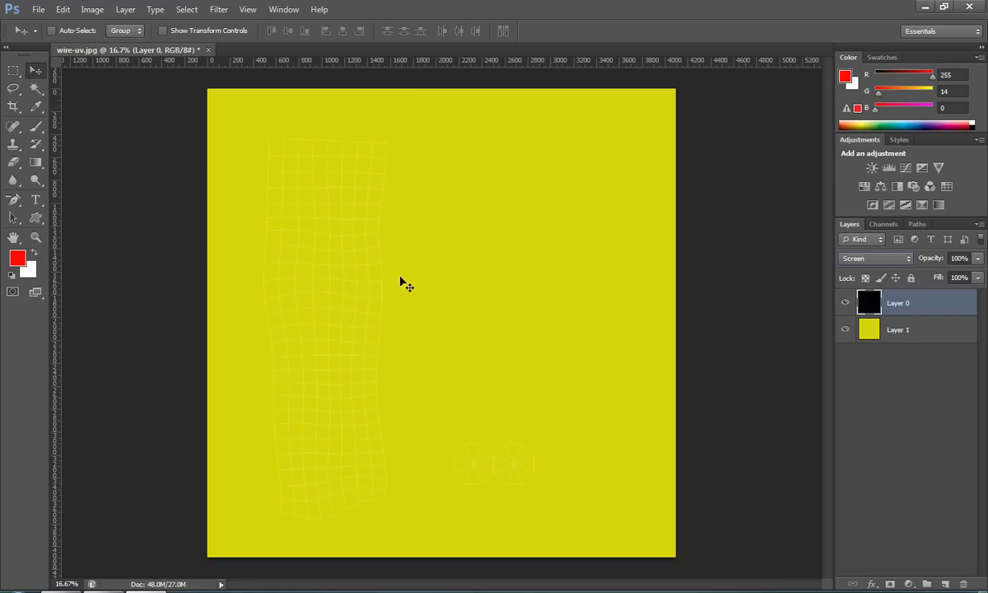
pyautogui.keyDown('alt'); pyautogui.scroll(8, 260, 314); pyautogui.keyUp('alt')
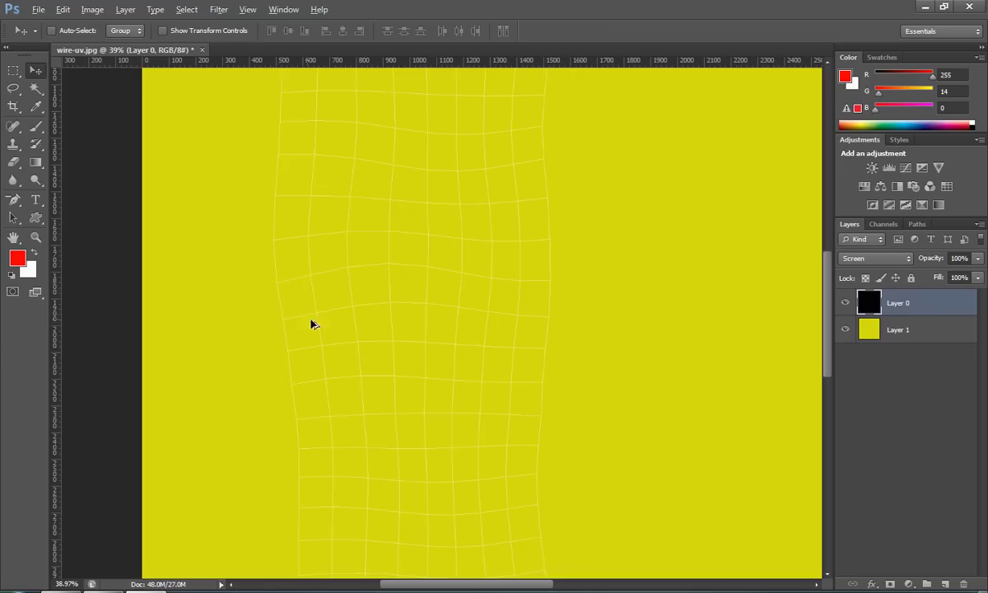
pyautogui.keyDown('alt'); pyautogui.scroll(-5, 296, 317); pyautogui.keyUp('alt')
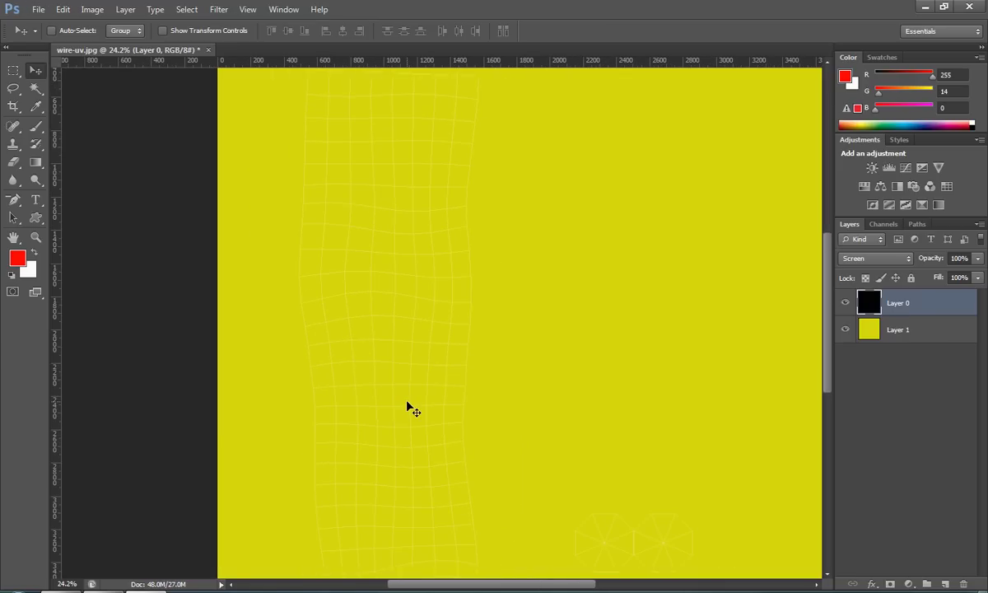
pyautogui.keyDown('alt'); pyautogui.scroll(-1, 409, 407); pyautogui.keyUp('alt')
pyautogui.moveTo(469, 395); pyautogui.dragTo(458, 298)
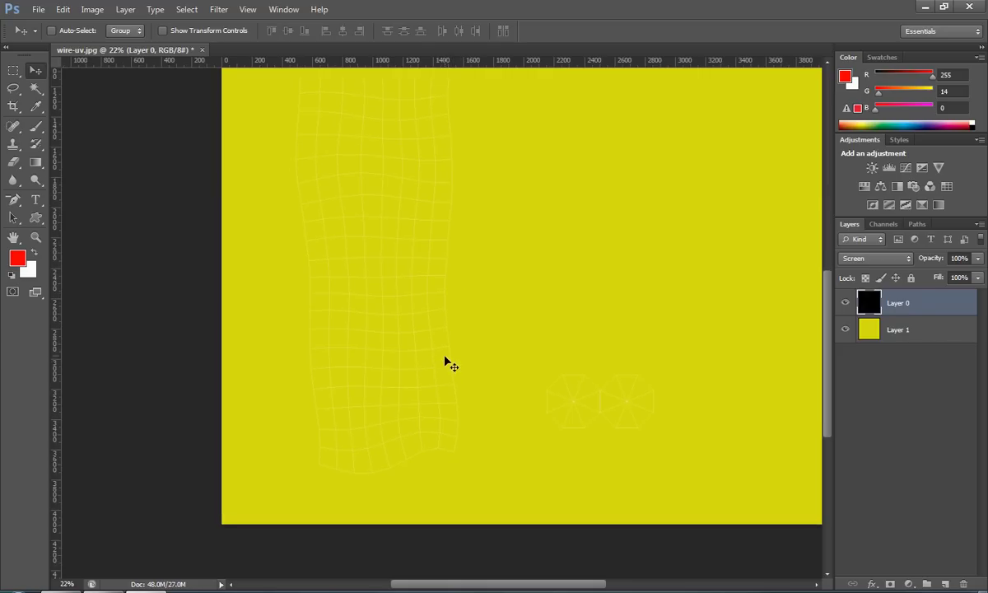
pyautogui.keyDown('alt'); pyautogui.scroll(2, 448, 360); pyautogui.keyUp('alt')
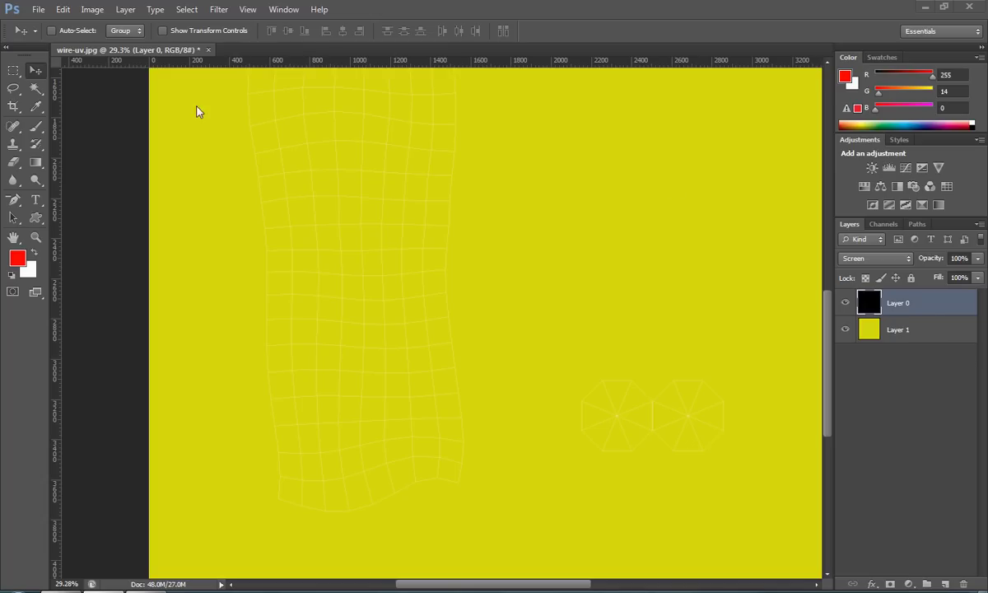
# Step: Open shirt_destructoid_voltage from the Desktop, copy its image into wire-uv.jpg and close the source picture
pyautogui.click(40, 12)
pyautogui.click(45, 25)
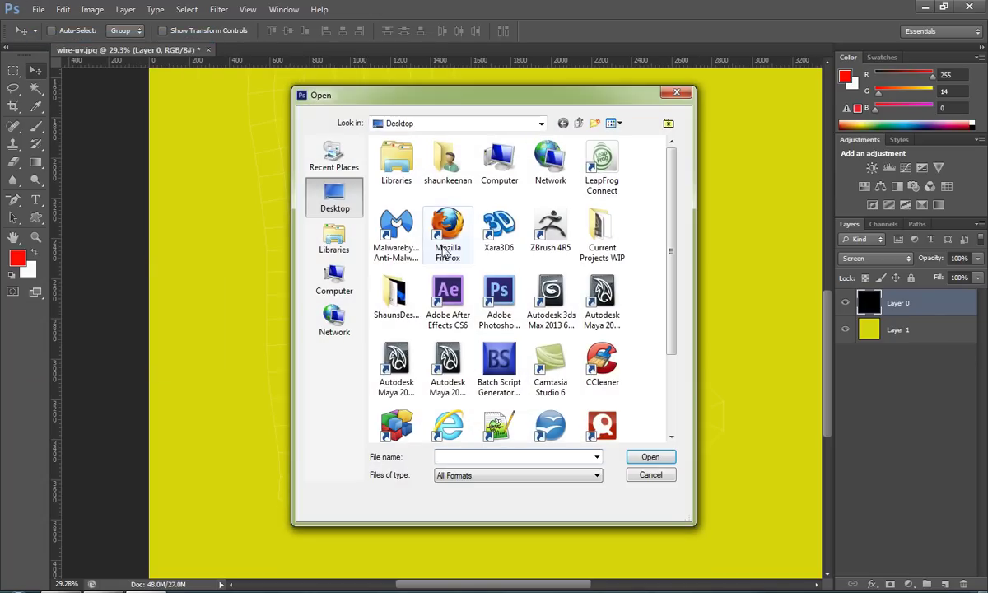
pyautogui.scroll(-3, 630, 329)
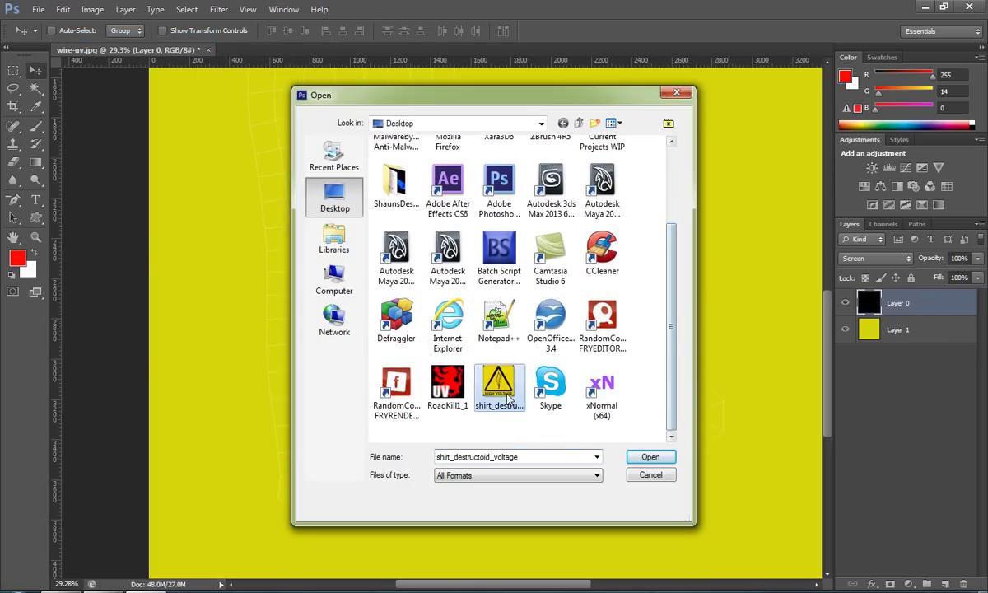
pyautogui.doubleClick(498, 385)
pyautogui.moveTo(285, 56); pyautogui.dragTo(581, 110)
pyautogui.moveTo(589, 197); pyautogui.dragTo(407, 463)
pyautogui.click(665, 106)
# Step: Place the high voltage sign over the lower end of the wire UVs and rotate it to -90.62 degrees
pyautogui.moveTo(518, 445); pyautogui.dragTo(523, 361)
pyautogui.keyDown('alt'); pyautogui.scroll(9, 432, 391); pyautogui.keyUp('alt')
pyautogui.moveTo(388, 342); pyautogui.dragTo(364, 302)
pyautogui.click(63, 9)
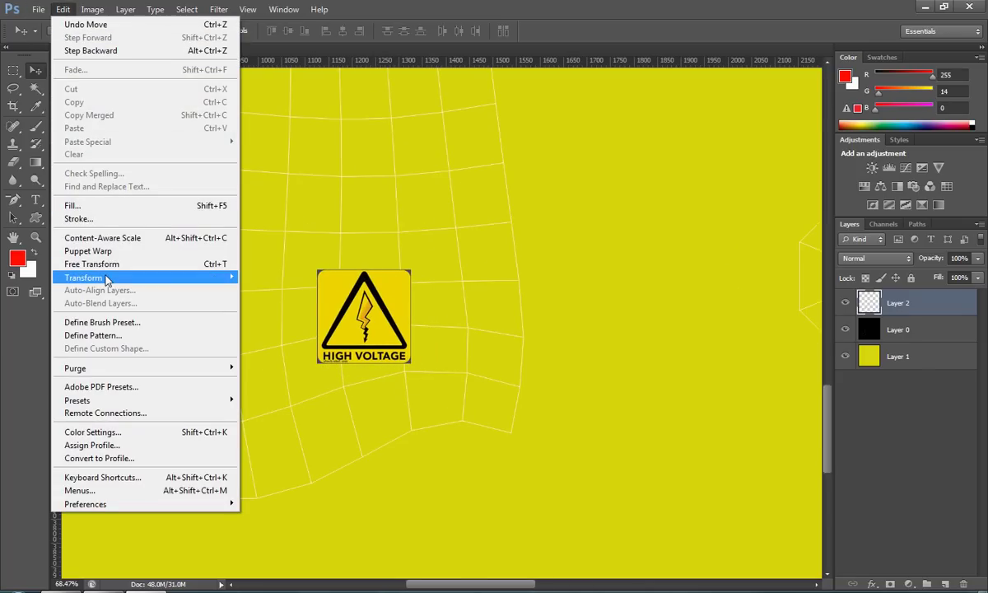
pyautogui.moveTo(174, 283)
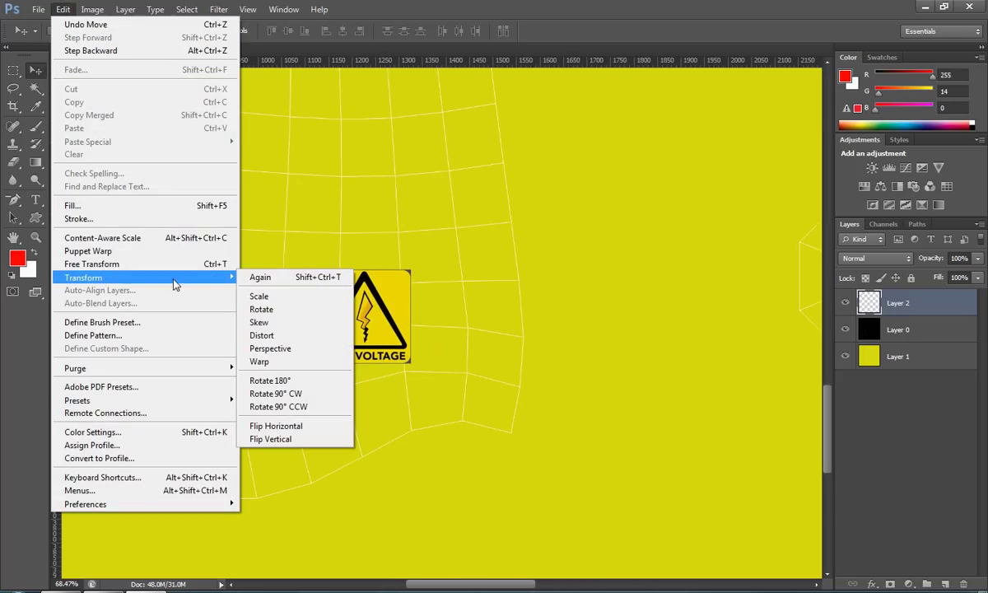
pyautogui.click(280, 310)
pyautogui.moveTo(385, 250); pyautogui.dragTo(289, 245)
# Step: Scale the high voltage sign proportionally about its centre to 152.97% and apply the transform
pyautogui.click(62, 9)
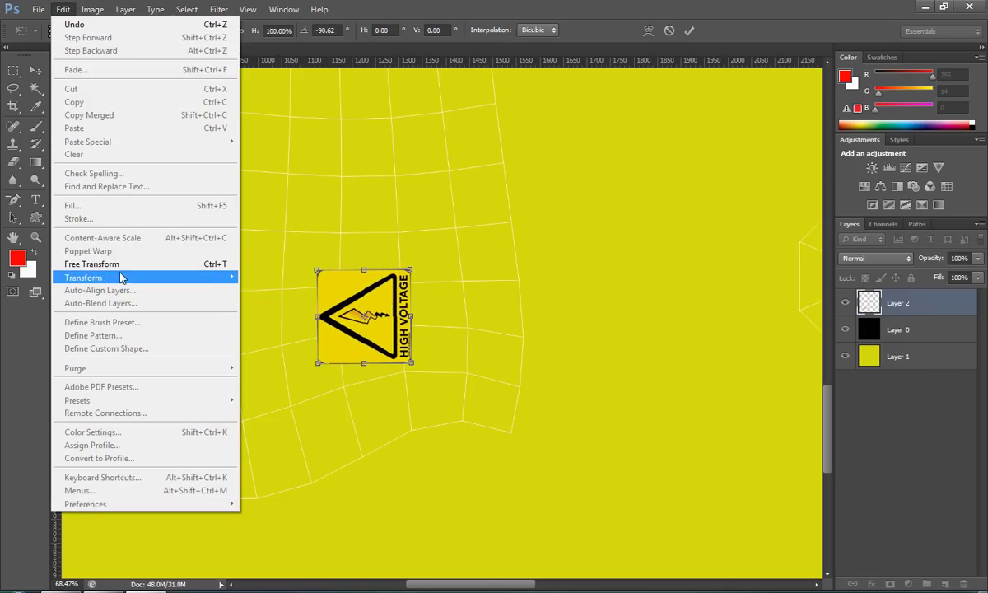
pyautogui.moveTo(223, 278)
pyautogui.click(262, 296)
pyautogui.keyDown('alt'); pyautogui.keyDown('shift'); pyautogui.moveTo(411, 268); pyautogui.dragTo(436, 245); pyautogui.keyUp('shift'); pyautogui.keyUp('alt')
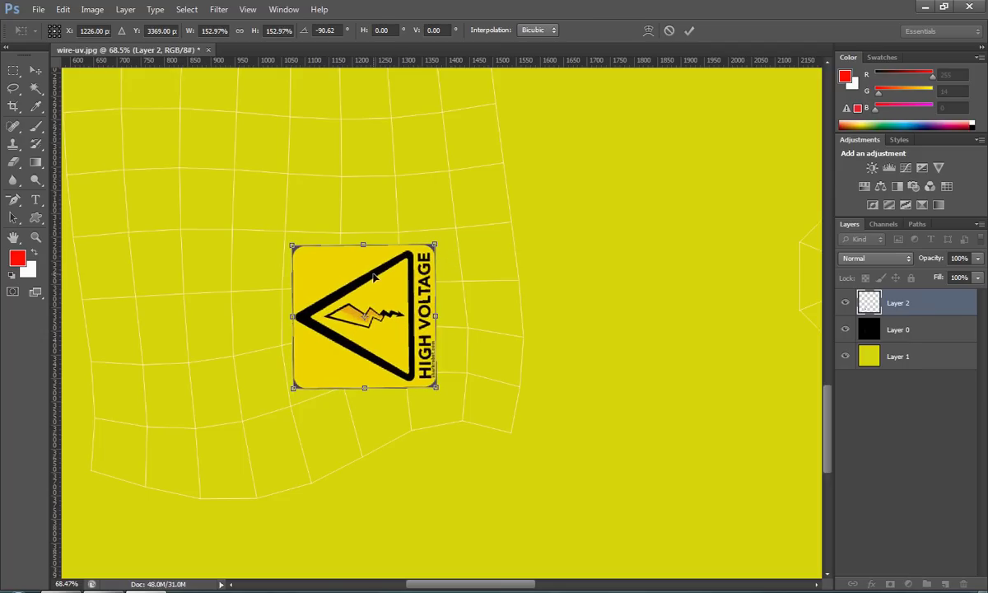
pyautogui.press('Return')
# Step: Place the UV wireframe layer above the sign layer and set the sign layer's blend mode to Darker Color
pyautogui.moveTo(865, 334); pyautogui.dragTo(861, 293)
pyautogui.click(871, 329)
pyautogui.click(870, 260)
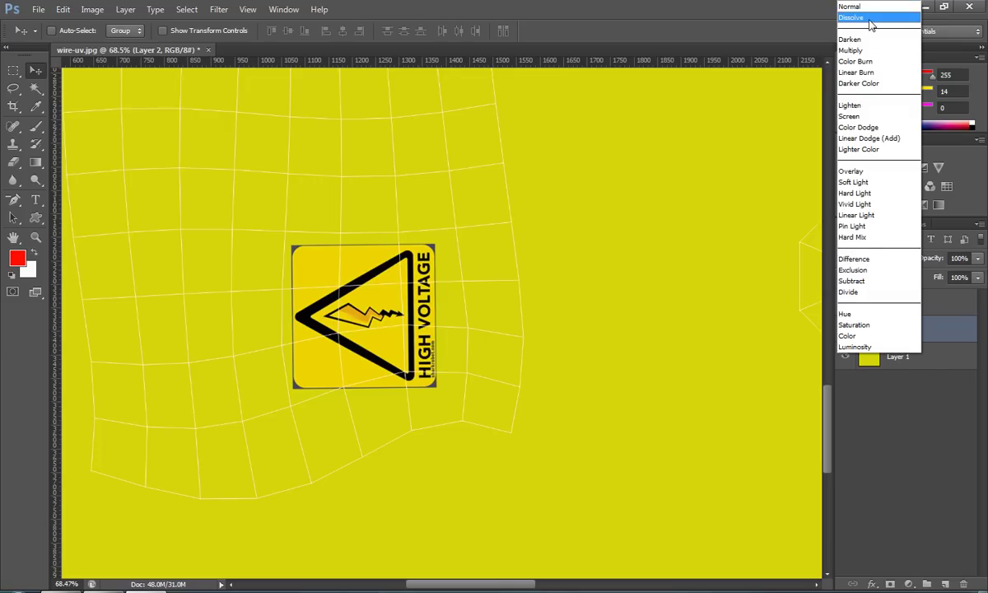
pyautogui.click(851, 50)
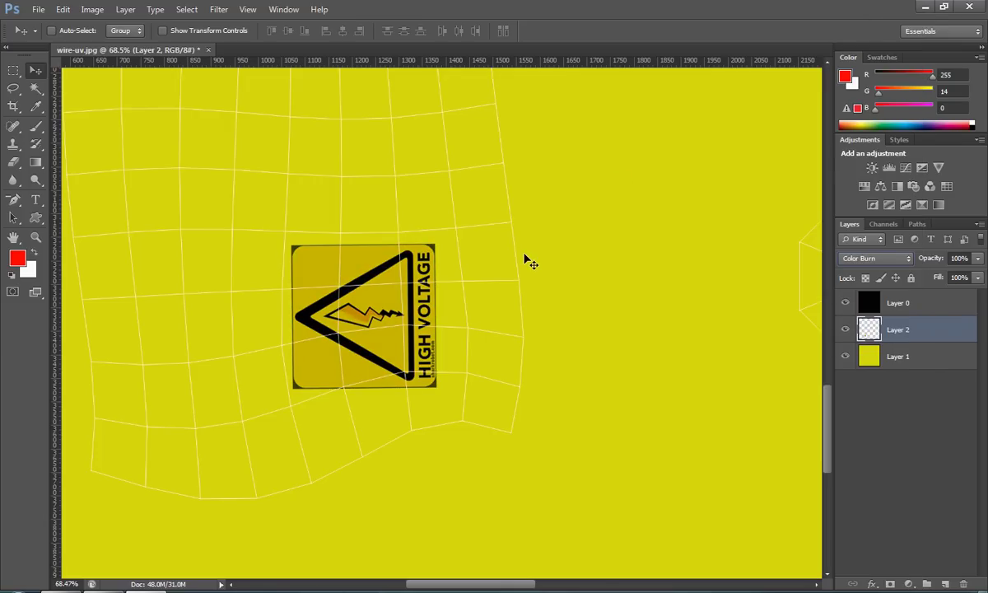
pyautogui.press('Down')
pyautogui.press('Down')
pyautogui.press('Down')
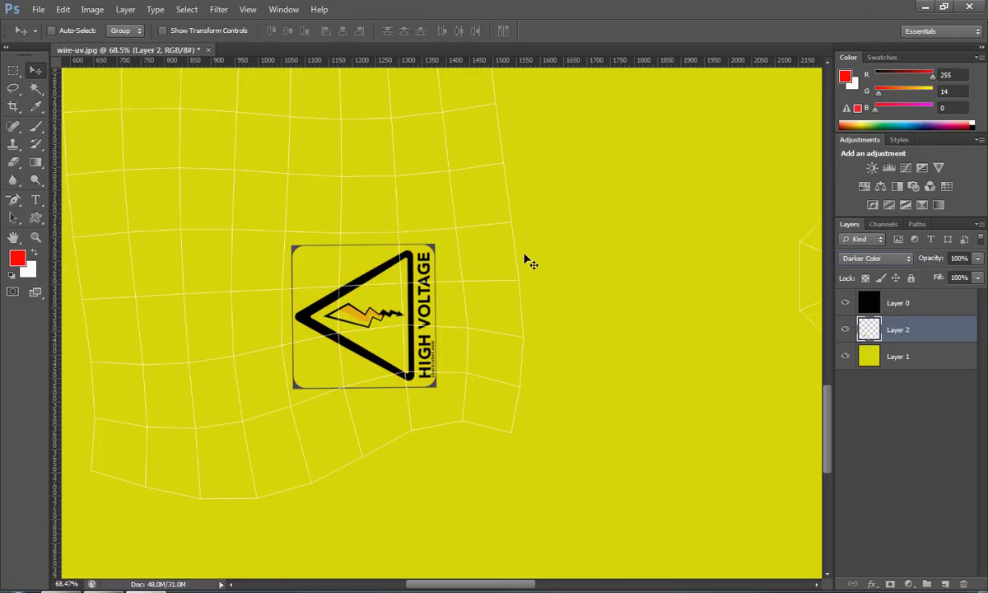
pyautogui.press('Down')
pyautogui.press('Up')
# Step: Hide the UV wireframe layer and start saving a copy, browsing to the sourceimages folder of the Bender_Portrait project
pyautogui.hotkey('ctrl', 's')
pyautogui.keyDown('alt'); pyautogui.scroll(-2, 522, 323); pyautogui.keyUp('alt')
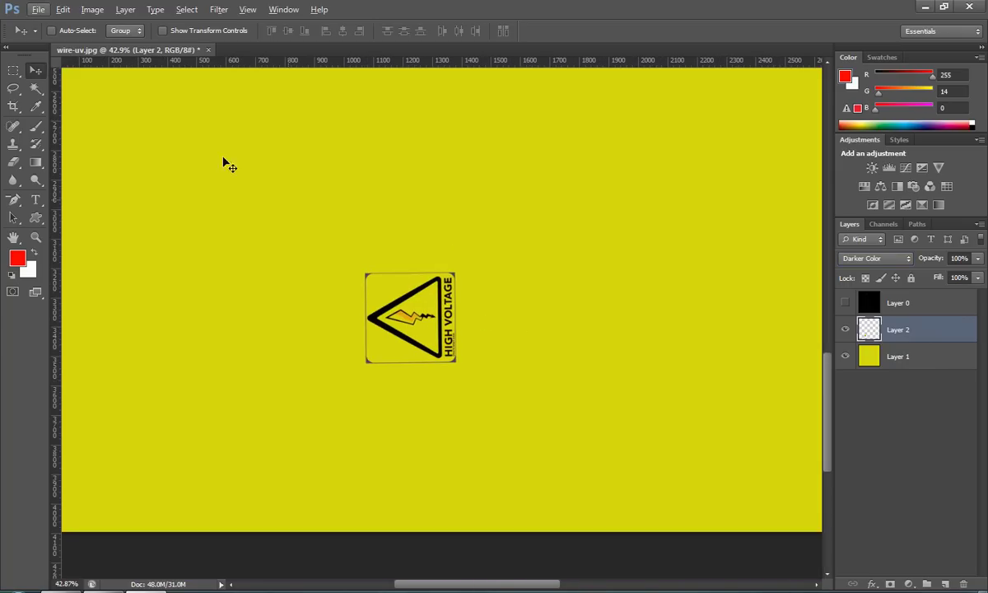
pyautogui.click(38, 9)
pyautogui.click(65, 172)
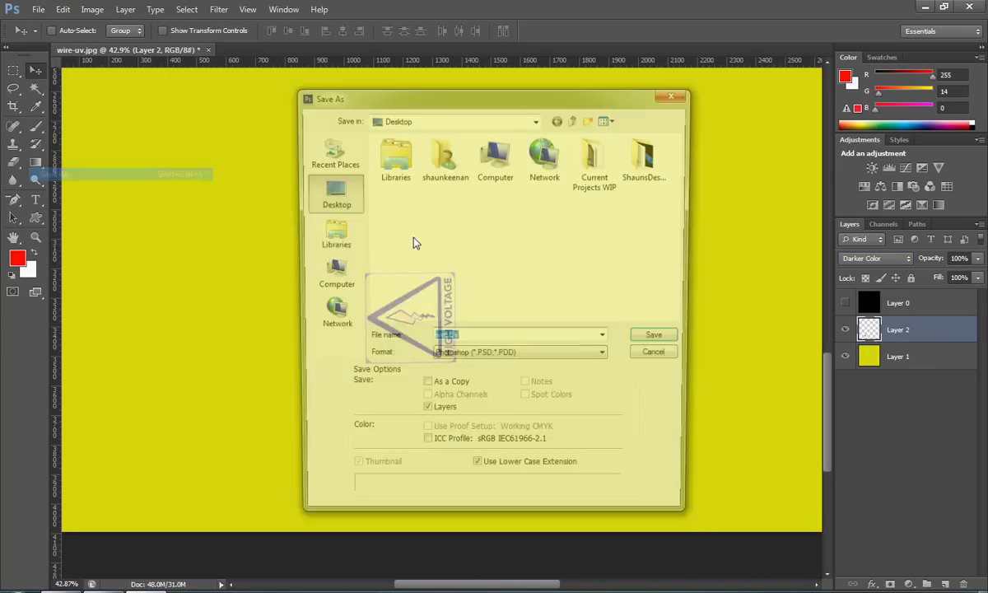
pyautogui.doubleClick(498, 160)
pyautogui.doubleClick(449, 202)
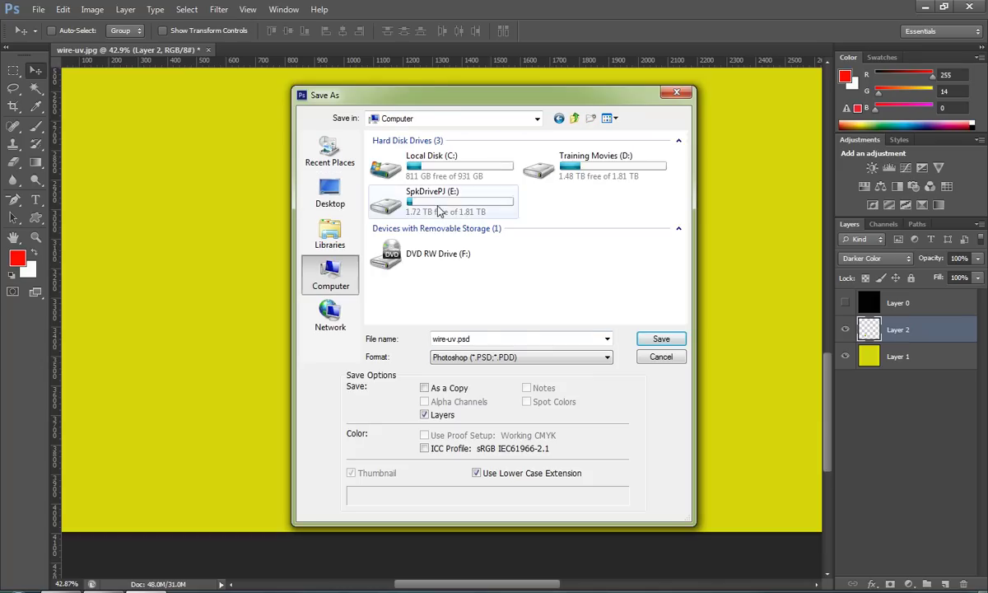
pyautogui.doubleClick(407, 154)
pyautogui.doubleClick(419, 166)
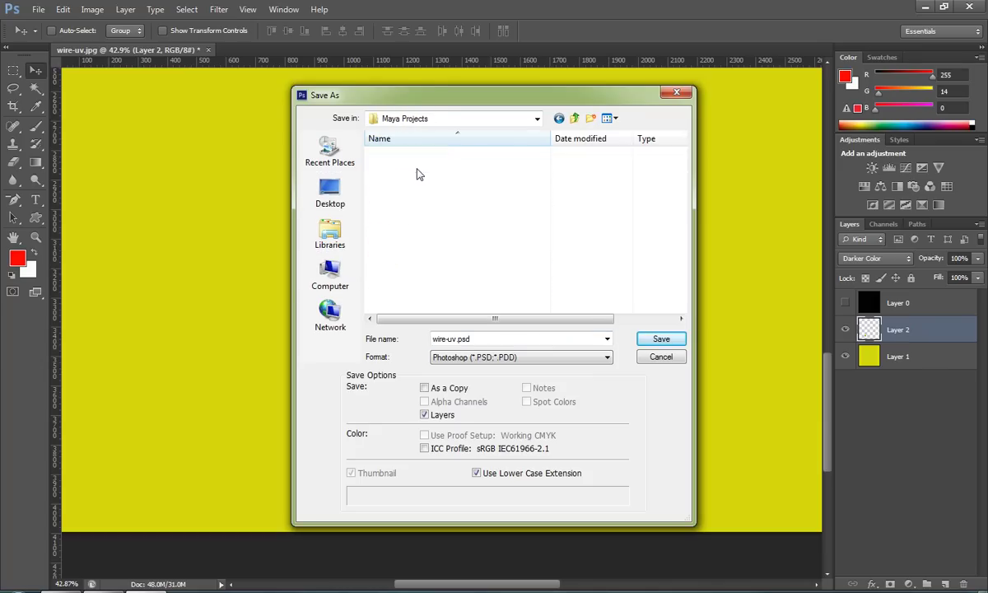
pyautogui.click(420, 219)
pyautogui.doubleClick(420, 219)
pyautogui.doubleClick(404, 155)
pyautogui.doubleClick(411, 154)
pyautogui.scroll(-9, 424, 247)
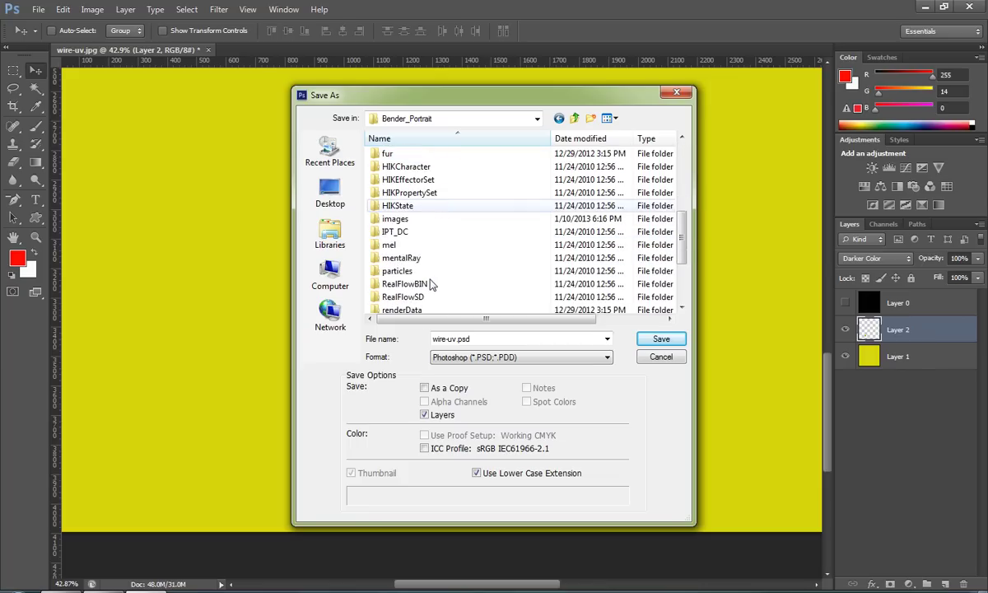
pyautogui.doubleClick(406, 258)
# Step: Save the layered picture as WireTexture in Photoshop PSD format with Maximize Compatibility on
pyautogui.click(472, 339)
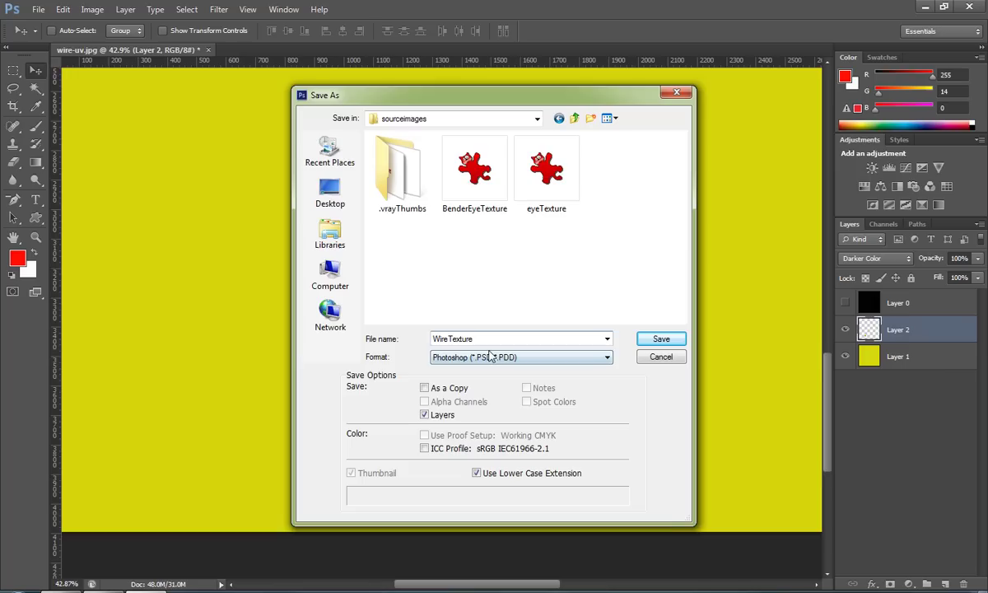
pyautogui.write('WireTexture')
pyautogui.click(660, 338)
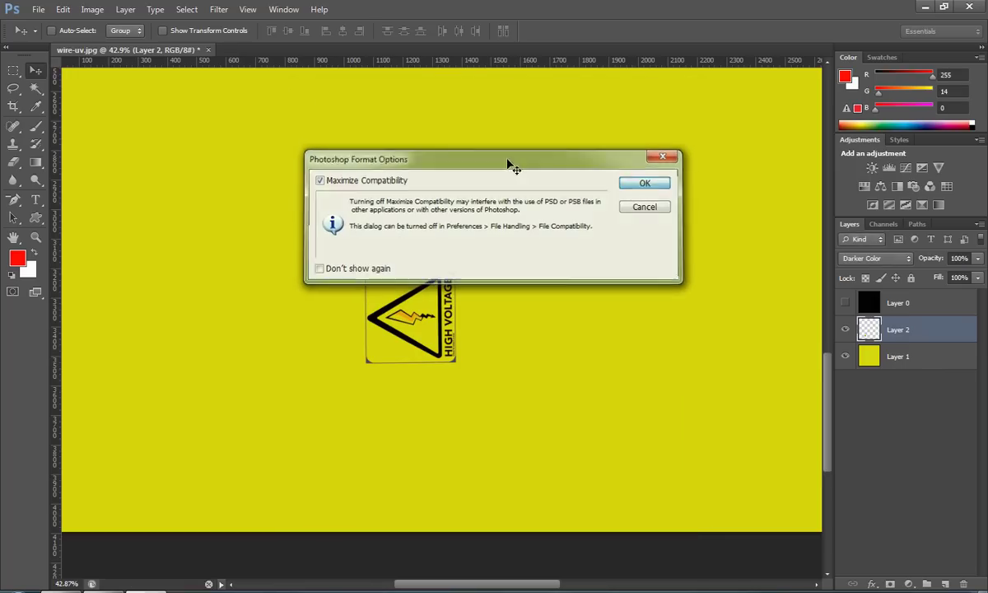
pyautogui.click(640, 186)
# Step: Save a JPEG copy of WireTexture in the sourceimages folder at quality 12 (Maximum)
pyautogui.click(37, 9)
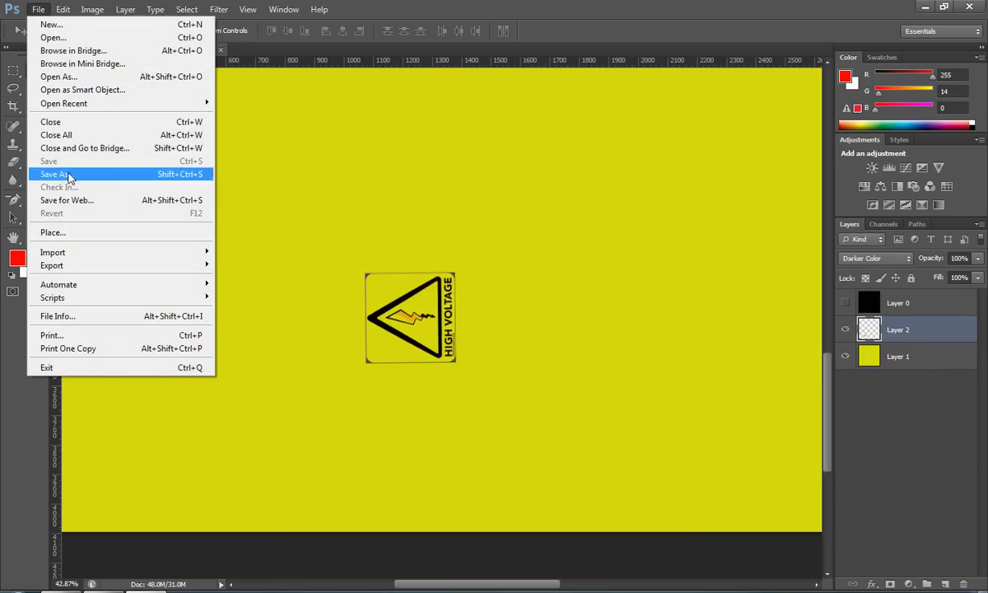
pyautogui.click(71, 176)
pyautogui.click(473, 356)
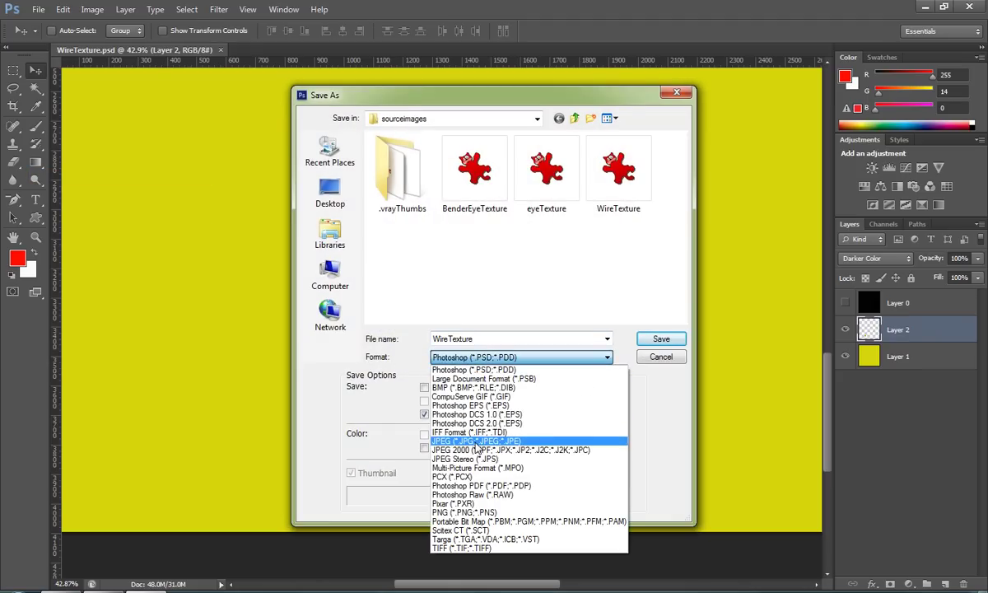
pyautogui.click(461, 449)
pyautogui.click(660, 338)
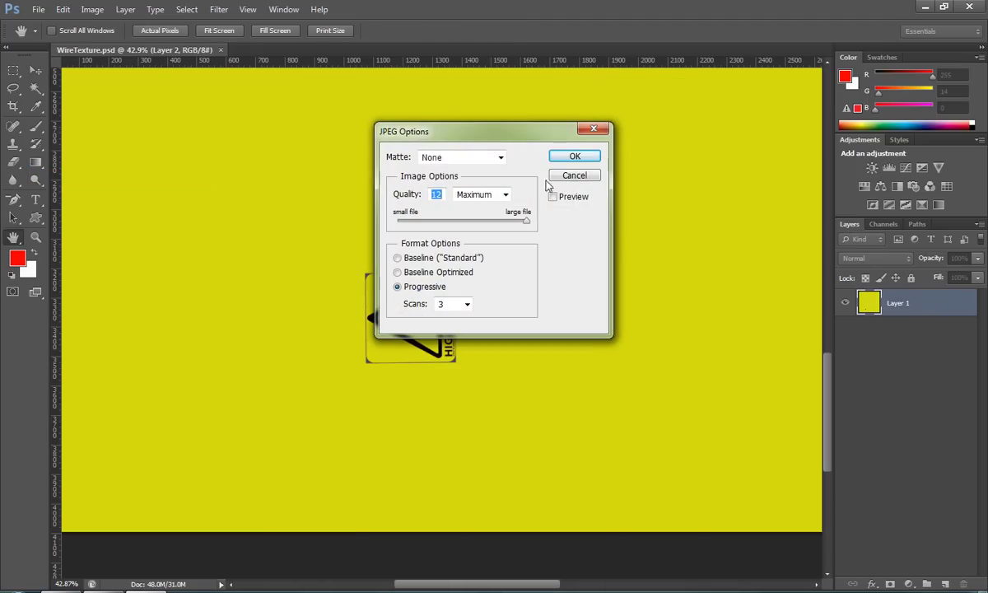
pyautogui.click(576, 156)
# Step: Switch to Maya, minimize the UV Texture Editor and clear the Hypershade work area
pyautogui.click(105, 590)
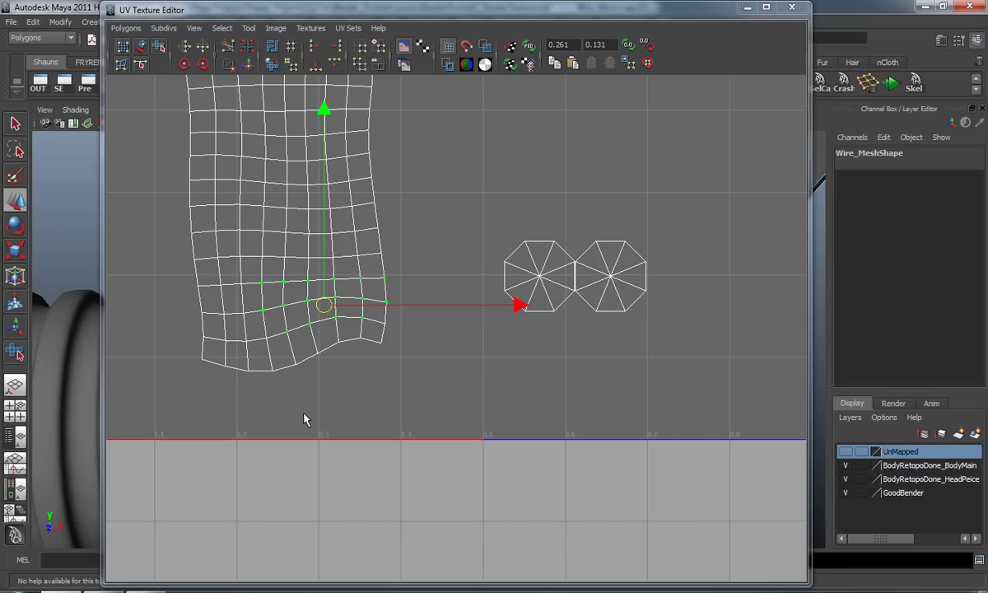
pyautogui.click(747, 7)
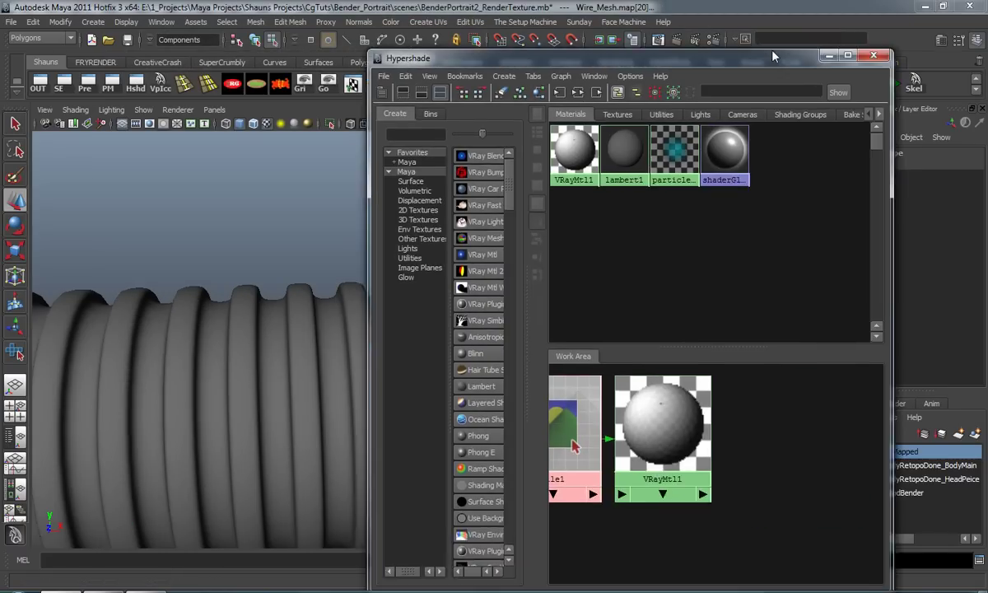
pyautogui.moveTo(774, 56); pyautogui.dragTo(833, 17)
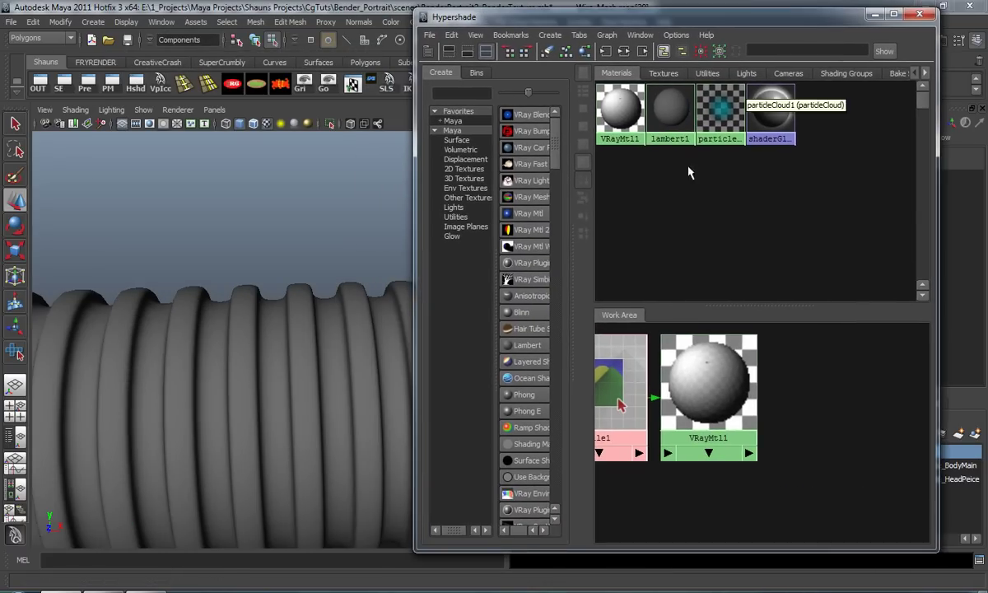
pyautogui.click(546, 50)
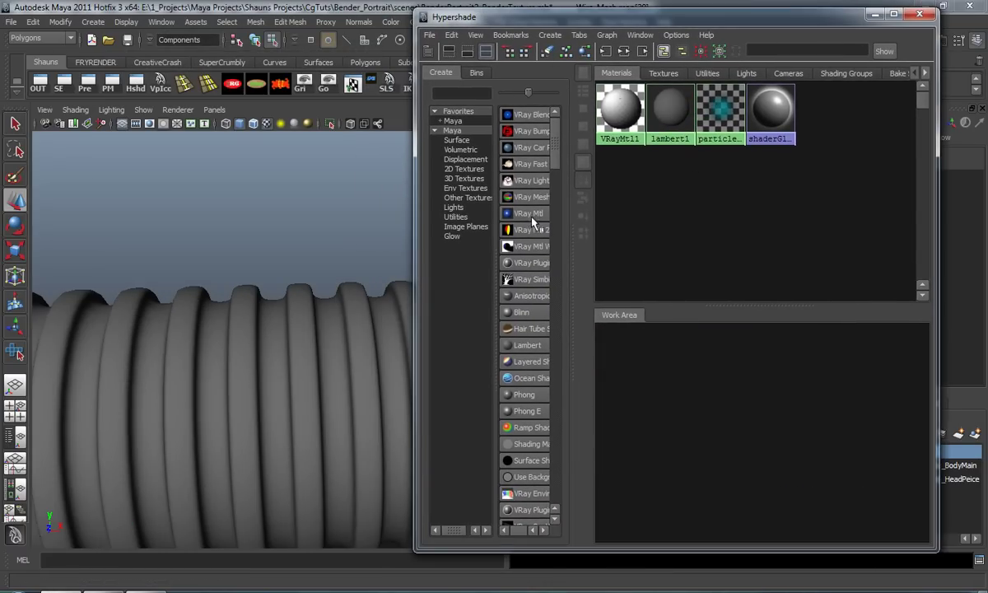
# Step: Create a VRay Mtl material in Hypershade and rename it WireShader
pyautogui.click(533, 219)
pyautogui.moveTo(614, 407); pyautogui.dragTo(701, 388)
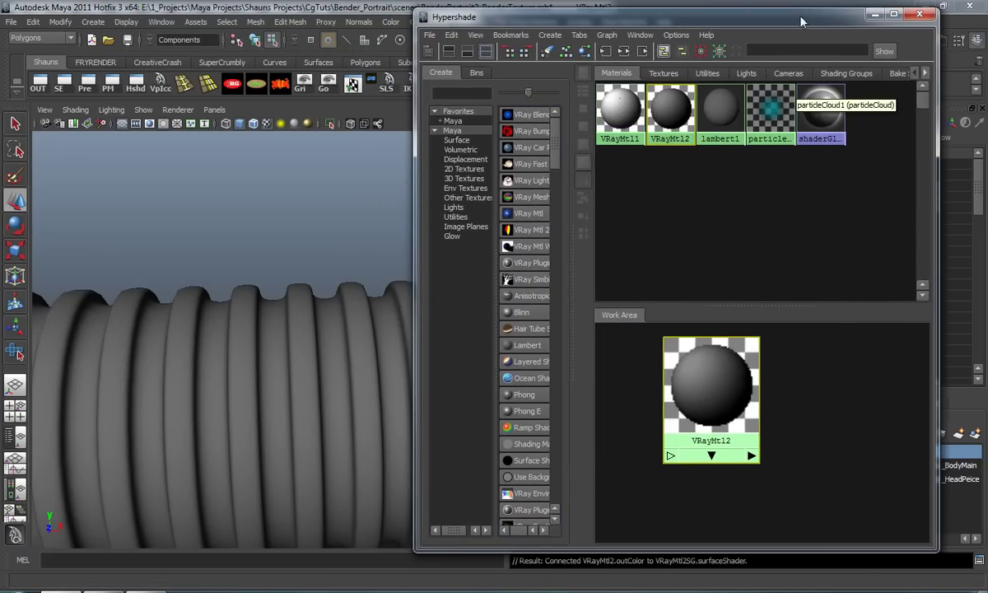
pyautogui.moveTo(801, 21); pyautogui.dragTo(416, 27)
pyautogui.moveTo(354, 378); pyautogui.dragTo(315, 502, button='right')
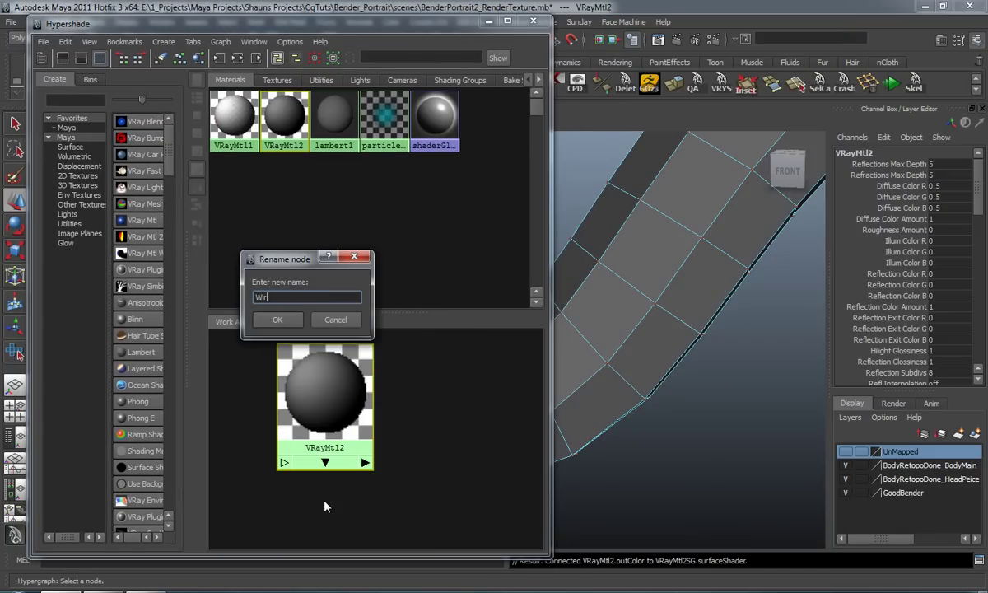
pyautogui.write('WireShader')
pyautogui.press('Return')
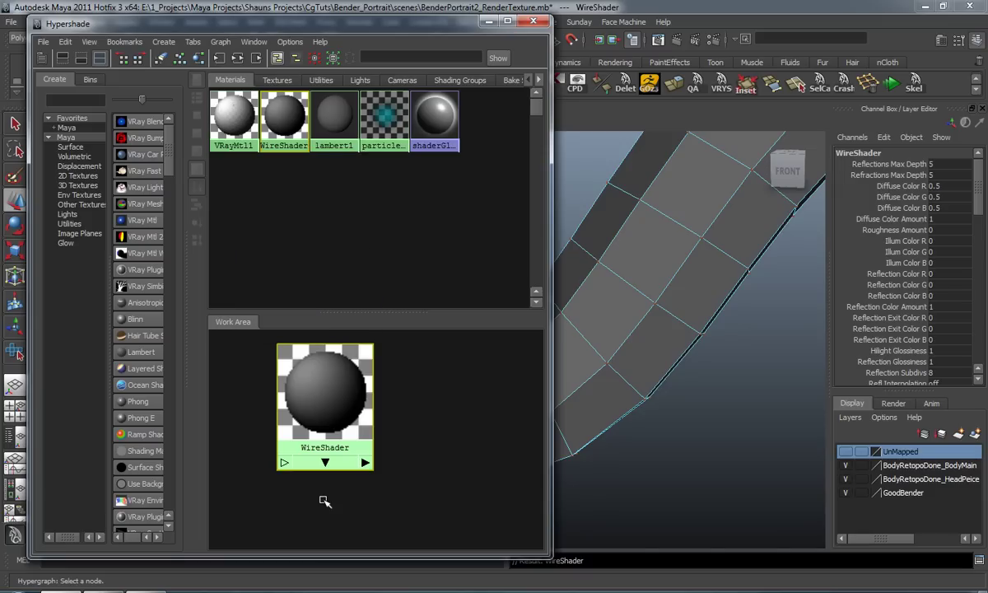
# Step: Open WireShader's attributes and connect a file texture to its Diffuse Color
pyautogui.moveTo(326, 391); pyautogui.dragTo(370, 395)
pyautogui.doubleClick(393, 387)
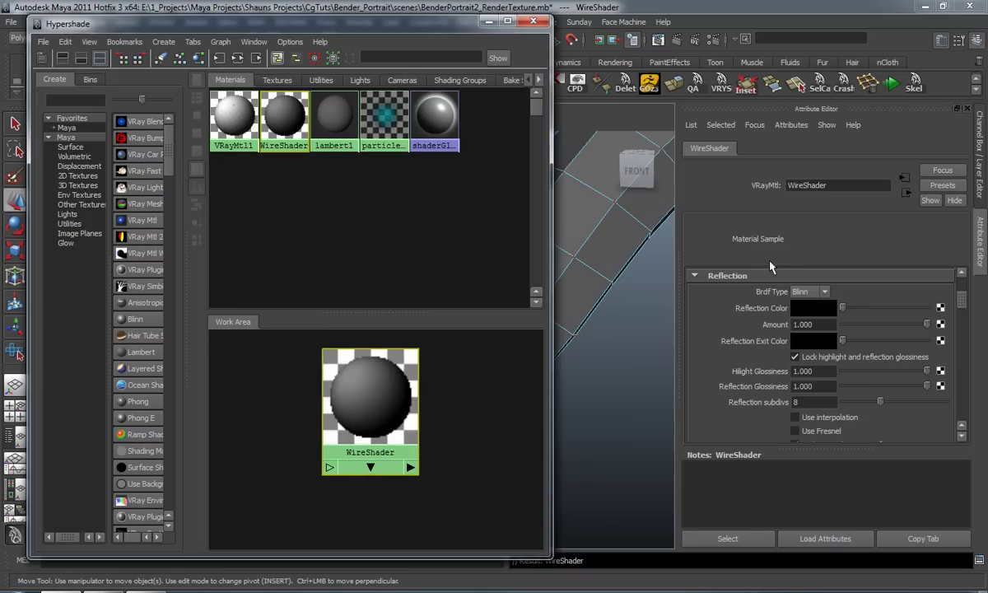
pyautogui.scroll(3, 920, 309)
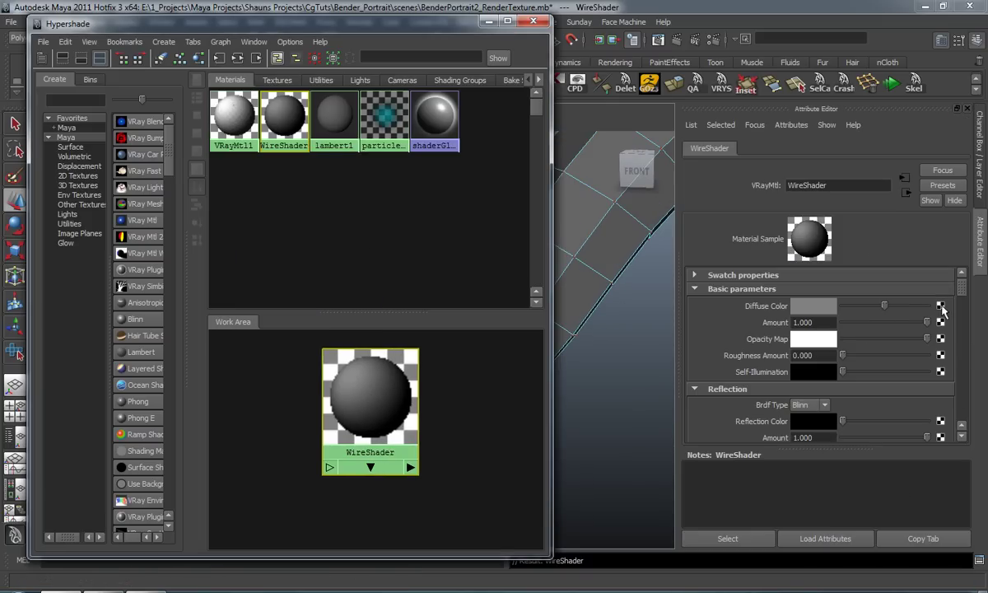
pyautogui.click(940, 307)
pyautogui.click(367, 239)
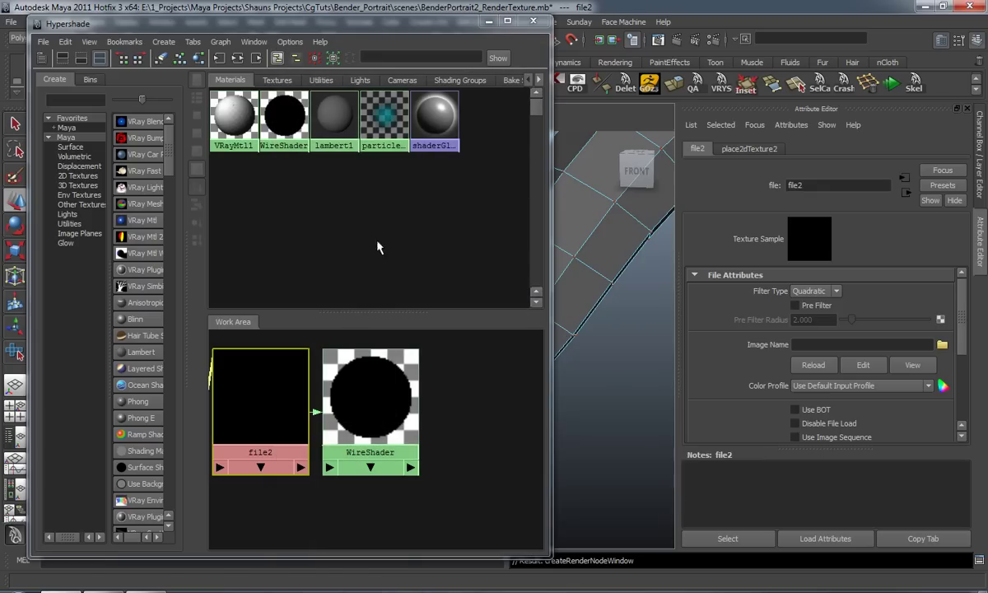
# Step: Set the file texture's Filter Type to Off and load WireTexture.jpg from sourceimages as its image
pyautogui.click(815, 290)
pyautogui.click(766, 278)
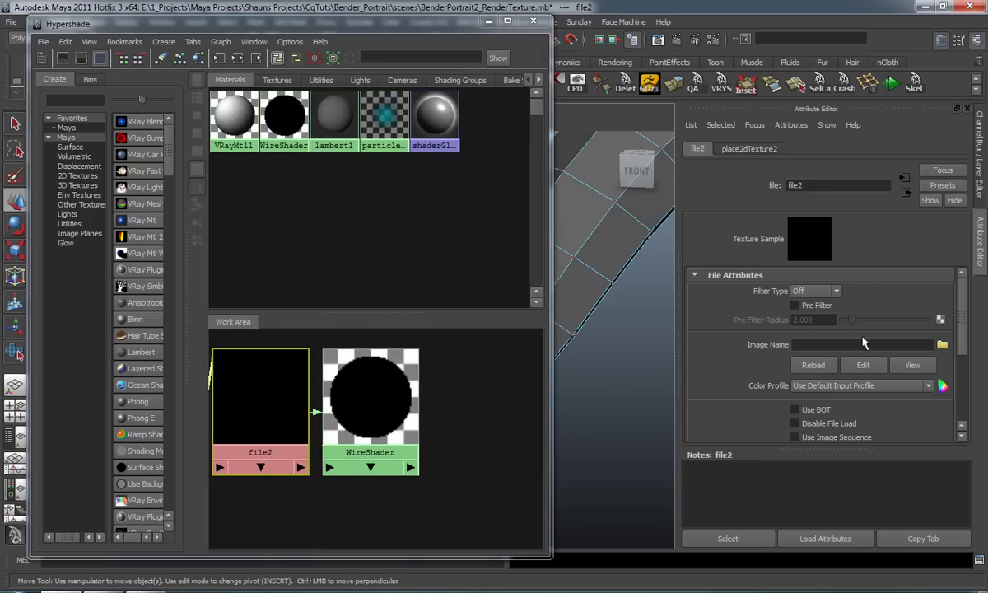
pyautogui.click(941, 344)
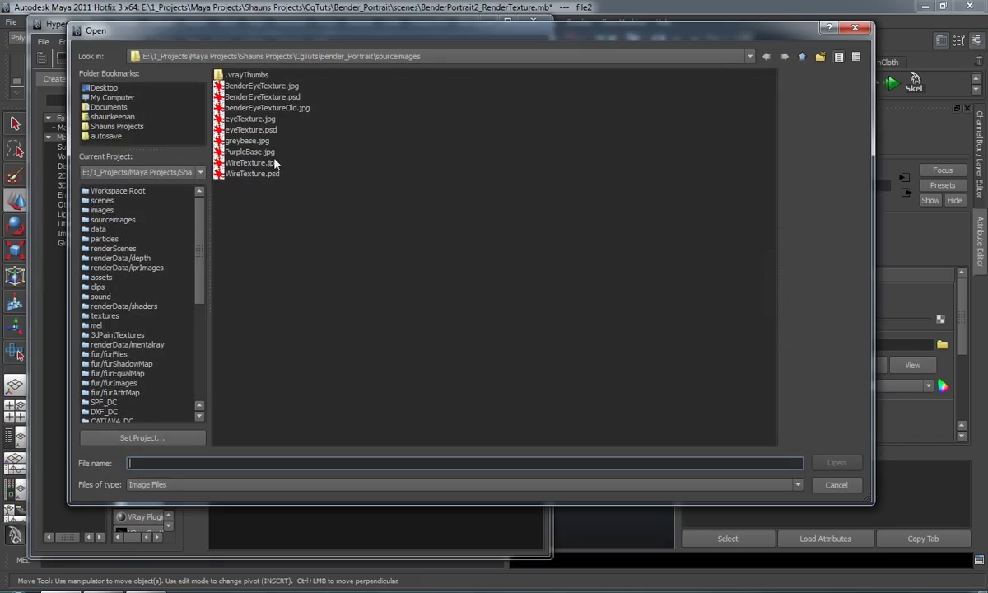
pyautogui.click(277, 163)
pyautogui.click(835, 463)
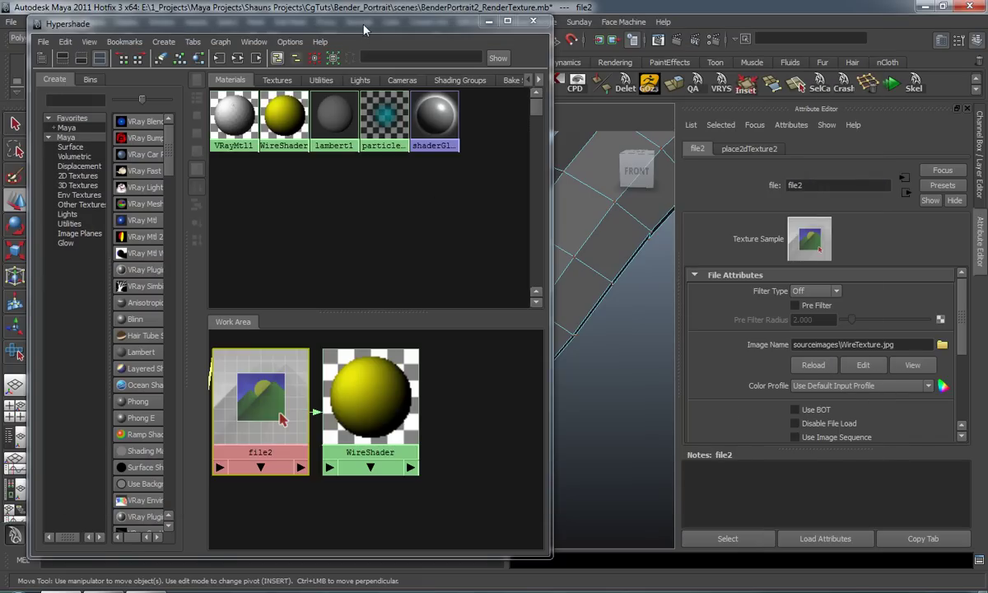
# Step: Return the wire to object mode, assign WireShader to its mesh and minimize Hypershade to check the sign on the wire
pyautogui.moveTo(576, 215); pyautogui.dragTo(602, 200, button='right')
pyautogui.click(598, 244)
pyautogui.moveTo(367, 391); pyautogui.dragTo(387, 325, button='right')
pyautogui.click(489, 21)
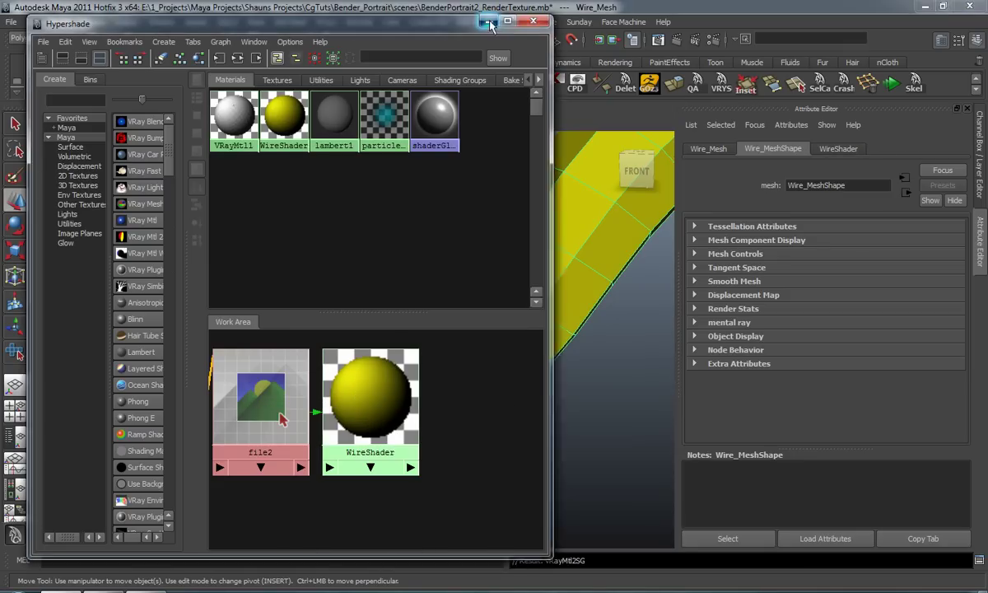
pyautogui.click(559, 392)
pyautogui.keyDown('alt'); pyautogui.moveTo(536, 393); pyautogui.dragTo(340, 381); pyautogui.keyUp('alt')
pyautogui.scroll(5, 441, 386)
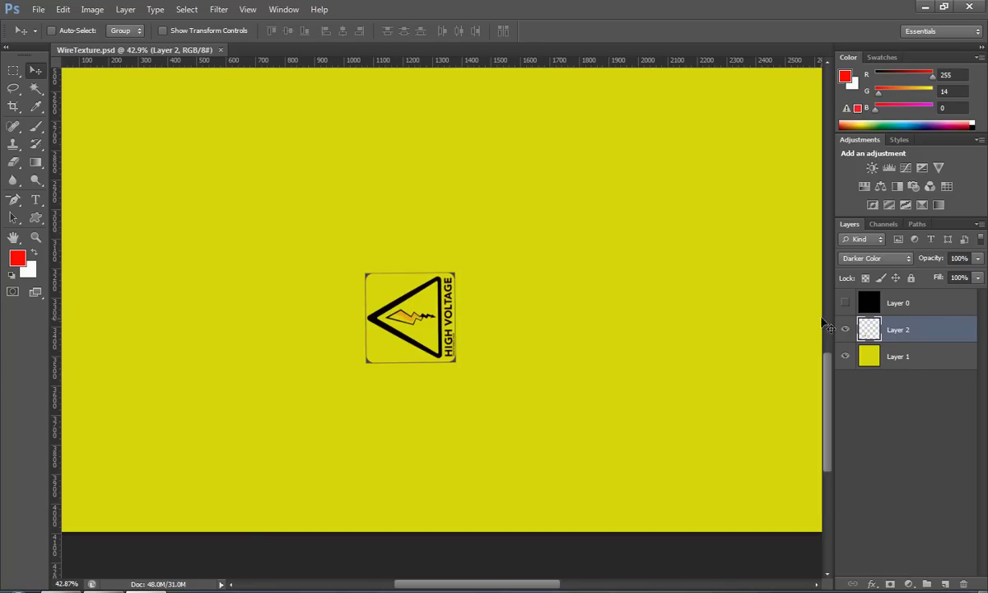
# Step: In Photoshop, show the UV wireframe layer and move the high voltage sign toward the right edge of the wire's UV shell
pyautogui.click(845, 302)
pyautogui.keyDown('alt'); pyautogui.scroll(3, 470, 328); pyautogui.keyUp('alt')
pyautogui.moveTo(424, 319); pyautogui.dragTo(482, 317)
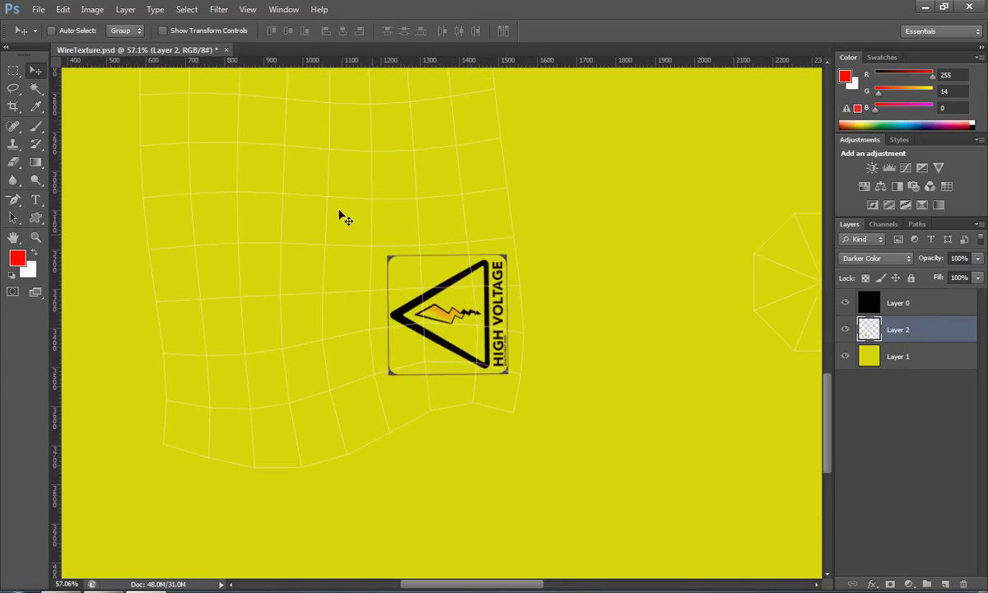
# Step: Scale the high voltage sign down proportionally to about two thirds, shift it against the UV shell's right edge and apply the transform
pyautogui.click(63, 9)
pyautogui.moveTo(97, 283)
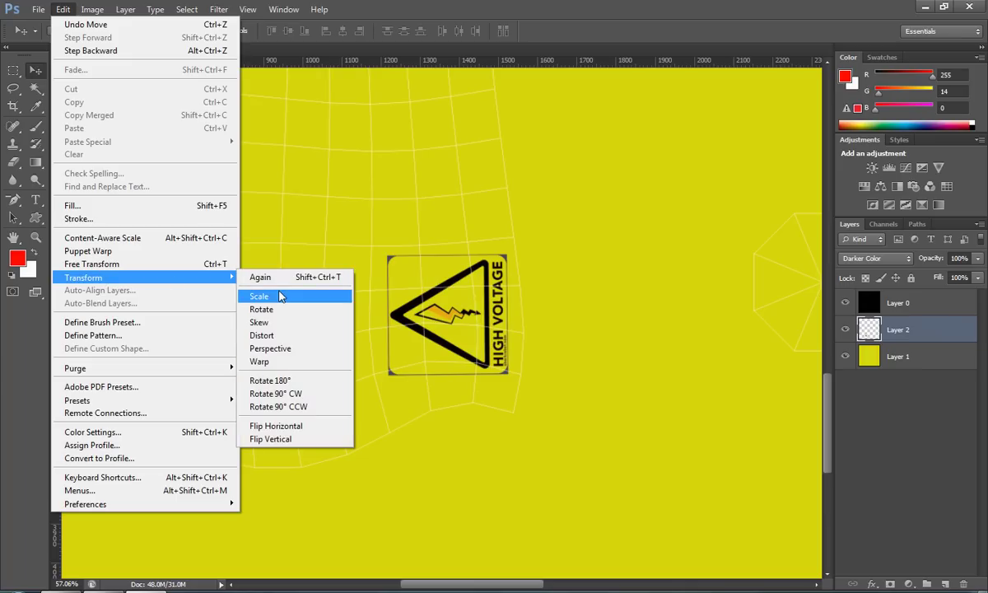
pyautogui.click(312, 293)
pyautogui.keyDown('alt'); pyautogui.keyDown('shift'); pyautogui.moveTo(381, 253); pyautogui.dragTo(409, 275); pyautogui.keyUp('shift'); pyautogui.keyUp('alt')
pyautogui.moveTo(433, 315); pyautogui.dragTo(467, 312)
pyautogui.press('Return')
# Step: Hide the UV wireframe layer and save the picture as a JPEG over WireTexture.jpg at quality 12
pyautogui.click(845, 302)
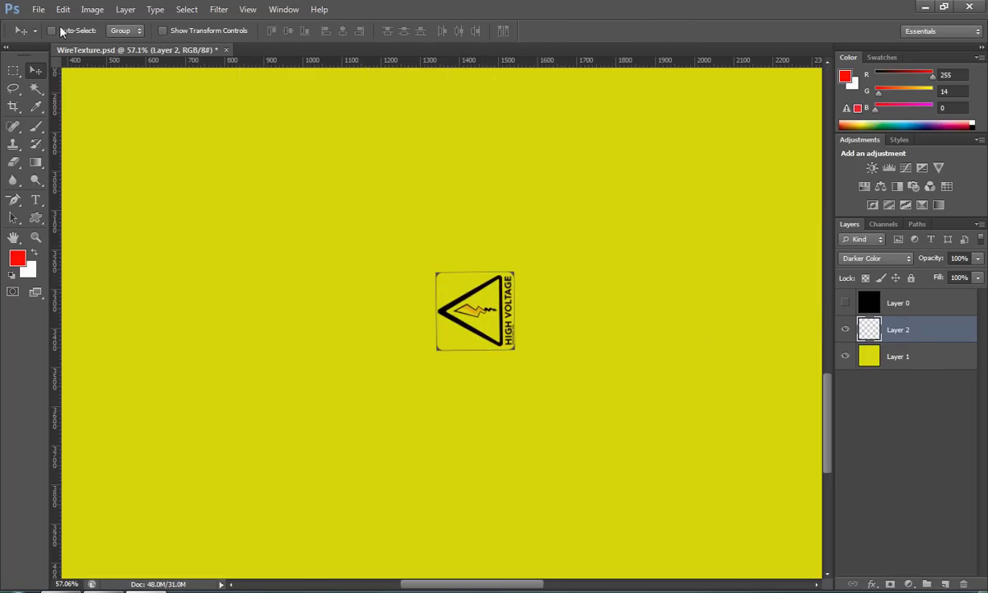
pyautogui.click(38, 9)
pyautogui.click(82, 163)
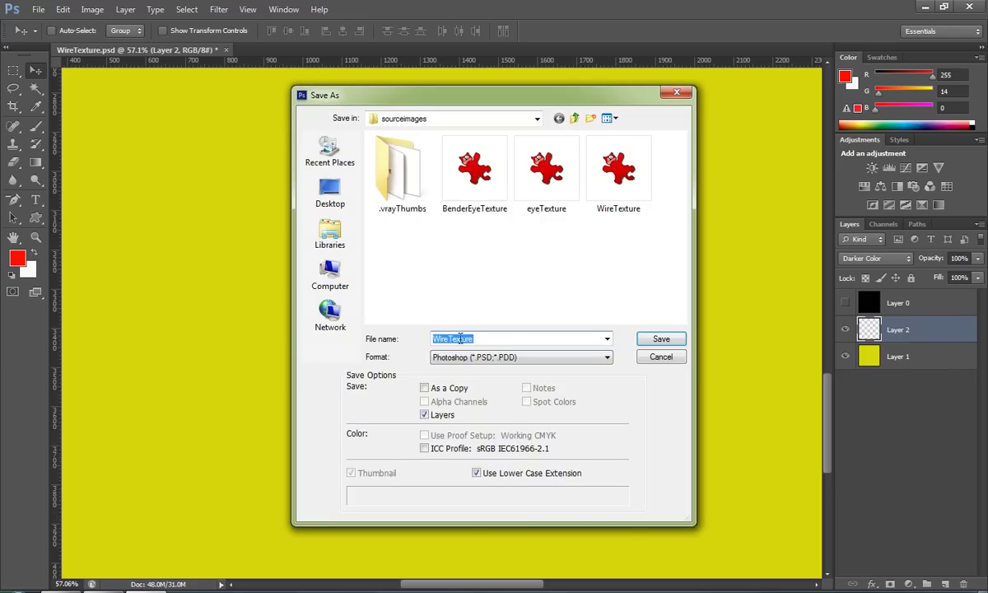
pyautogui.click(494, 356)
pyautogui.click(461, 443)
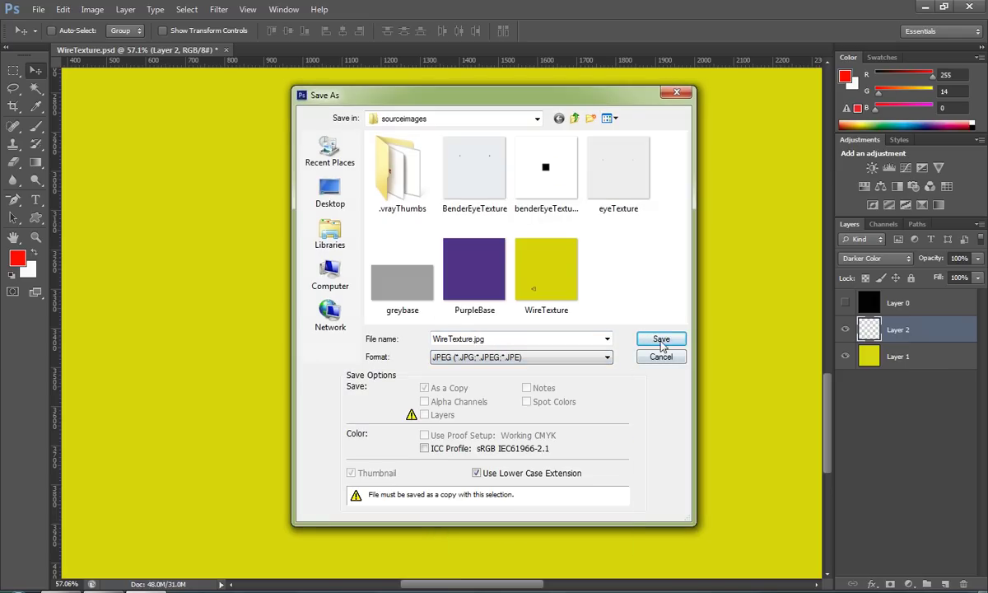
pyautogui.click(660, 342)
pyautogui.click(451, 228)
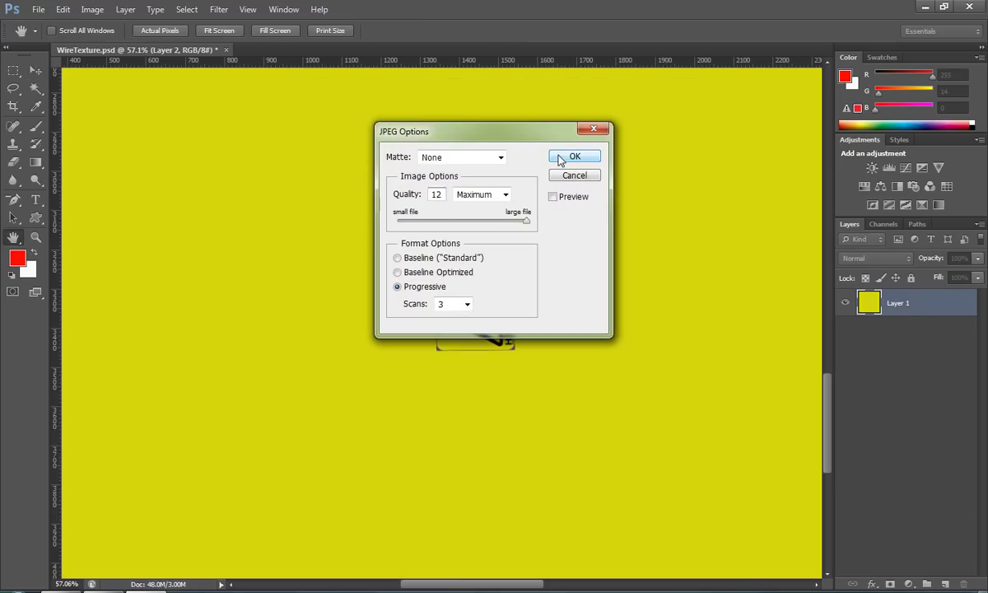
pyautogui.click(560, 158)
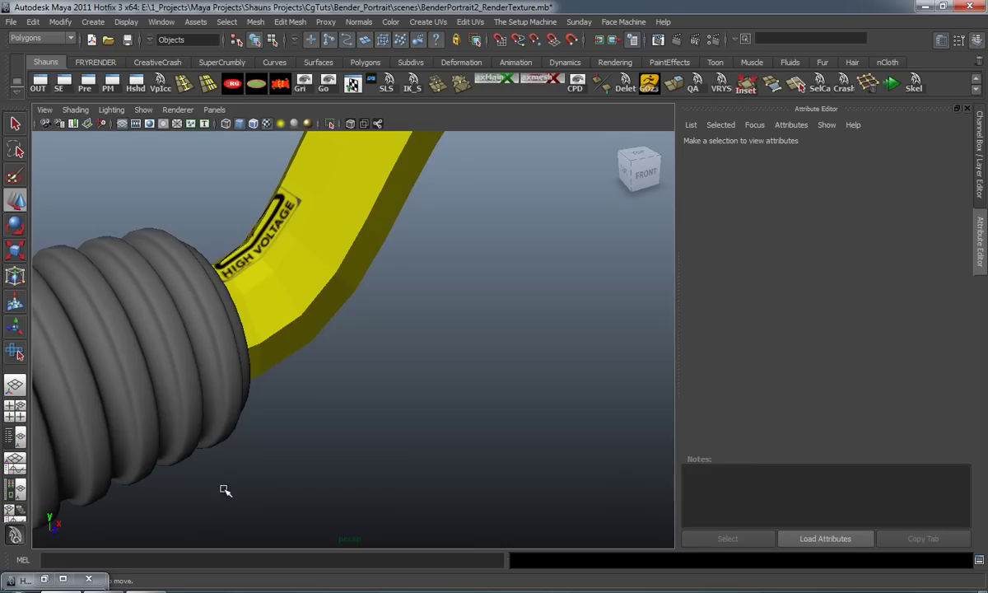
# Step: Back in Maya, select the wire and reload WireTexture.jpg in the file texture on WireShader's Diffuse Color
pyautogui.click(302, 282)
pyautogui.click(838, 149)
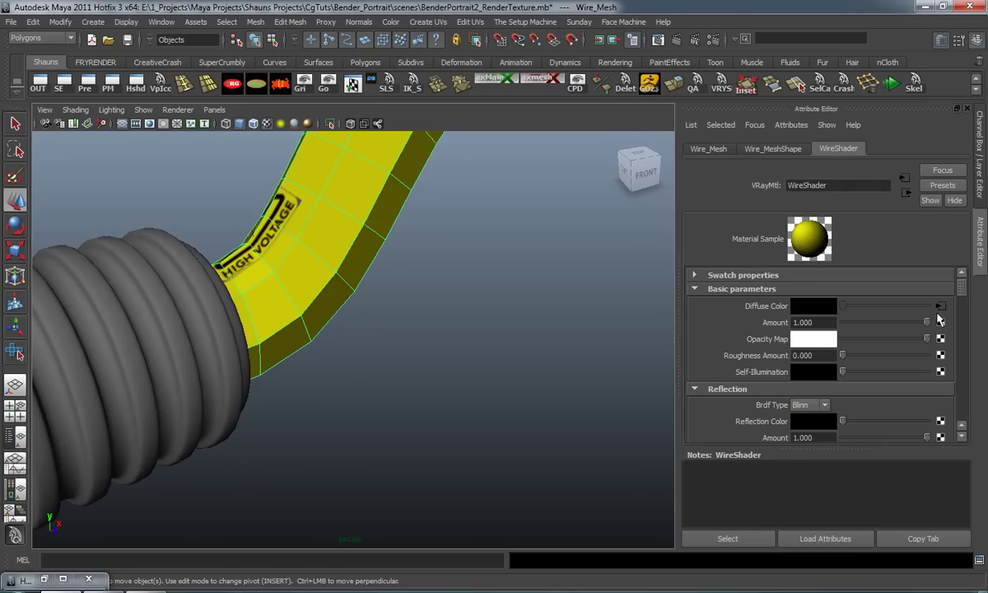
pyautogui.click(887, 307)
pyautogui.click(814, 365)
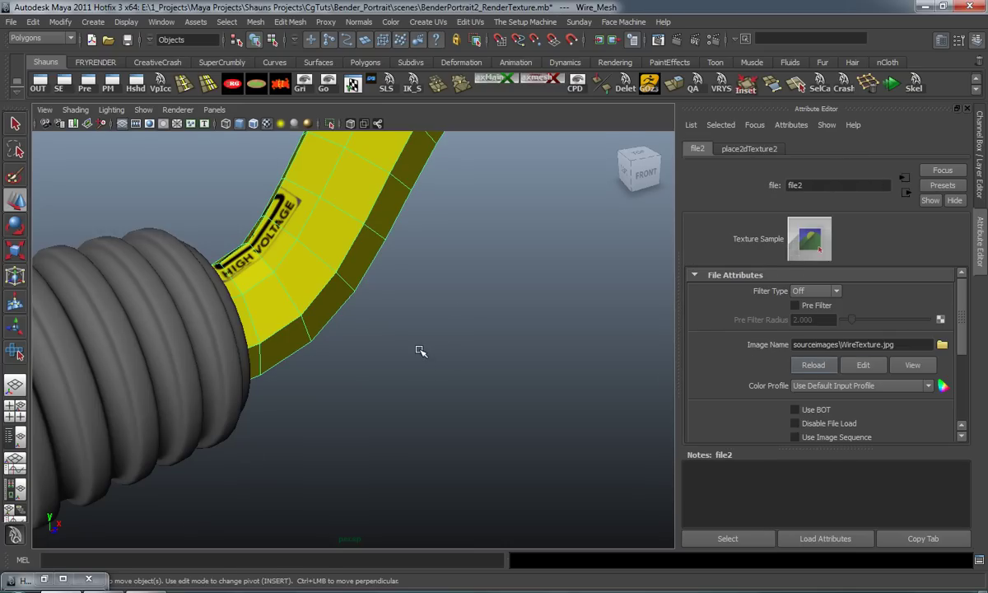
pyautogui.click(419, 351)
pyautogui.scroll(-6, 363, 352)
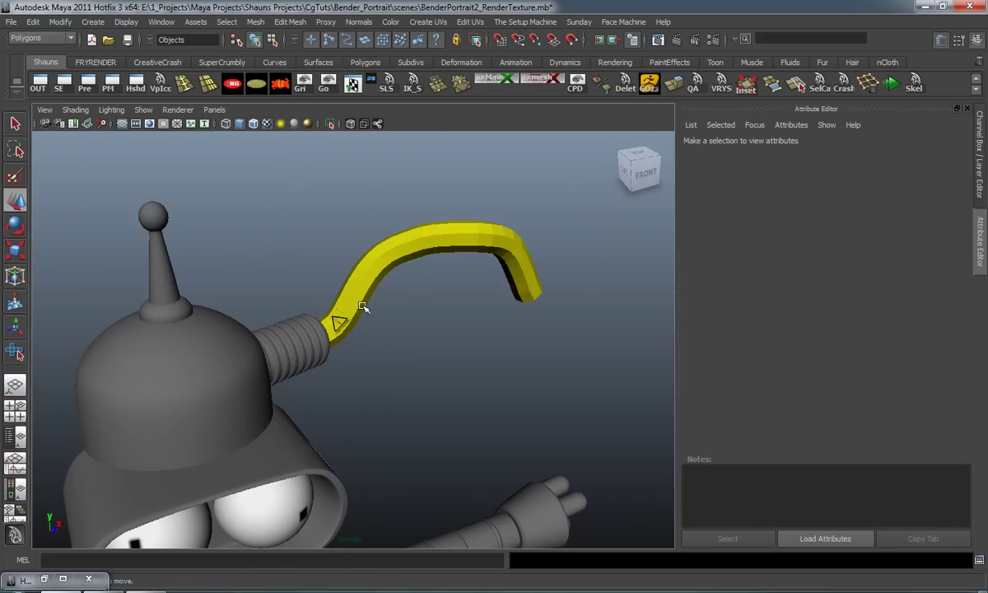
# Step: Turn on smooth mesh preview for the wire and check it from the front of Bender's head
pyautogui.click(359, 295)
pyautogui.press('3')
pyautogui.click(407, 374)
pyautogui.scroll(4, 395, 381)
pyautogui.keyDown('alt'); pyautogui.moveTo(394, 382); pyautogui.dragTo(338, 368); pyautogui.keyUp('alt')
pyautogui.scroll(-3, 337, 368)
pyautogui.keyDown('alt'); pyautogui.moveTo(353, 360); pyautogui.dragTo(445, 323, button='middle'); pyautogui.keyUp('alt')
pyautogui.keyDown('alt'); pyautogui.moveTo(445, 323); pyautogui.dragTo(452, 319); pyautogui.keyUp('alt')
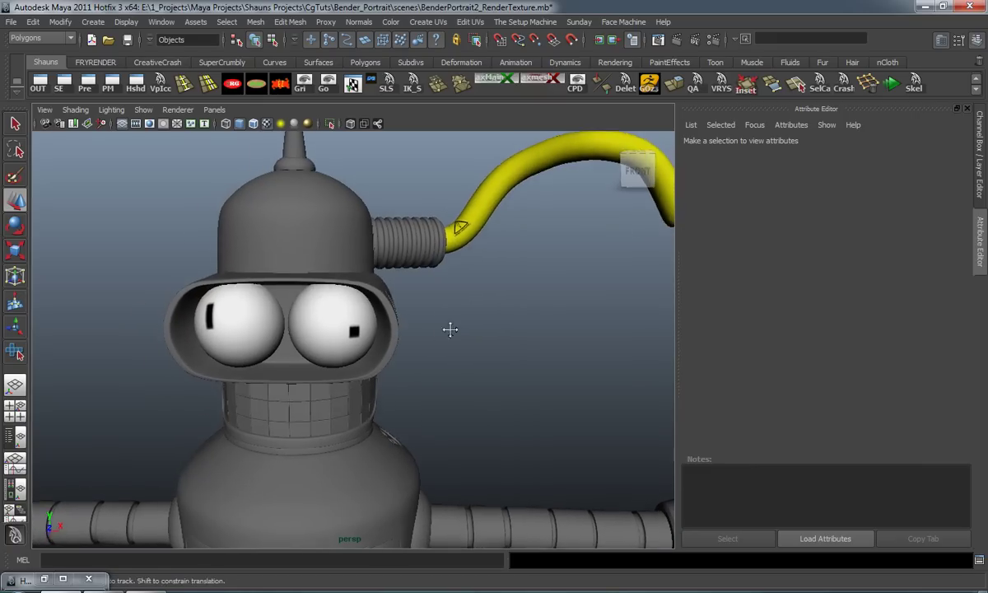
pyautogui.keyDown('alt'); pyautogui.moveTo(452, 319); pyautogui.dragTo(447, 357, button='middle'); pyautogui.keyUp('alt')
# Step: Give the wire's WireShader material a white Reflection Color with the reflection Amount set to 0.073
pyautogui.click(472, 257)
pyautogui.keyDown('alt'); pyautogui.moveTo(479, 319); pyautogui.dragTo(385, 365, button='middle'); pyautogui.keyUp('alt')
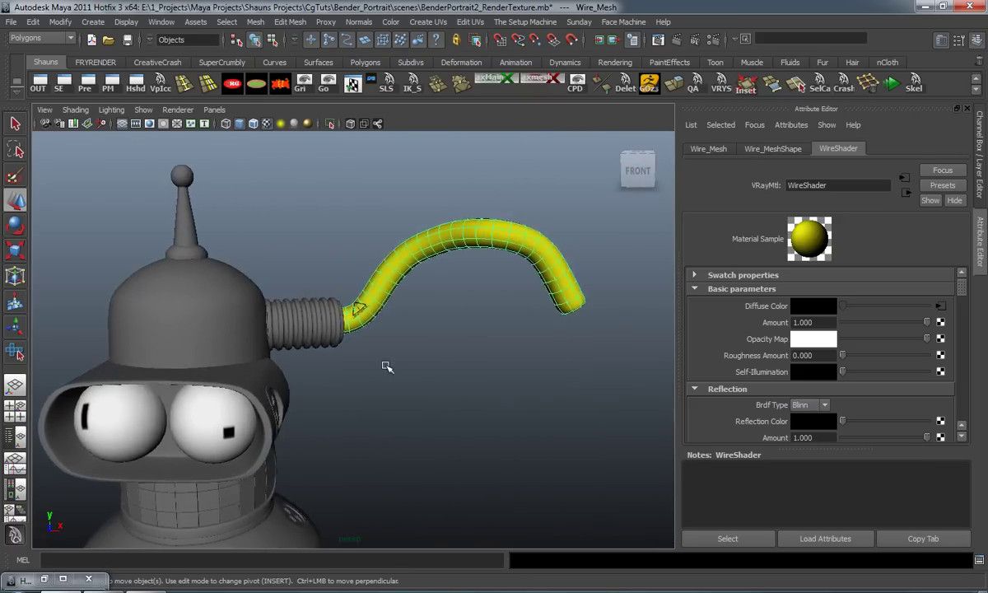
pyautogui.keyDown('alt'); pyautogui.moveTo(385, 364); pyautogui.dragTo(404, 360, button='right'); pyautogui.keyUp('alt')
pyautogui.keyDown('alt'); pyautogui.moveTo(403, 359); pyautogui.dragTo(396, 377); pyautogui.keyUp('alt')
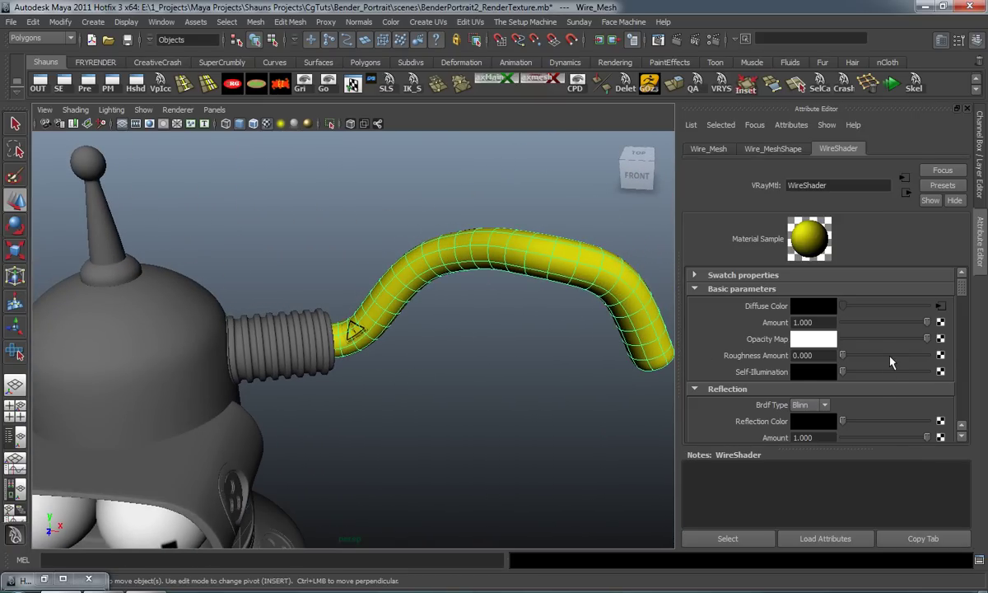
pyautogui.scroll(-2, 890, 362)
pyautogui.moveTo(843, 381); pyautogui.dragTo(851, 404)
pyautogui.scroll(-4, 914, 382)
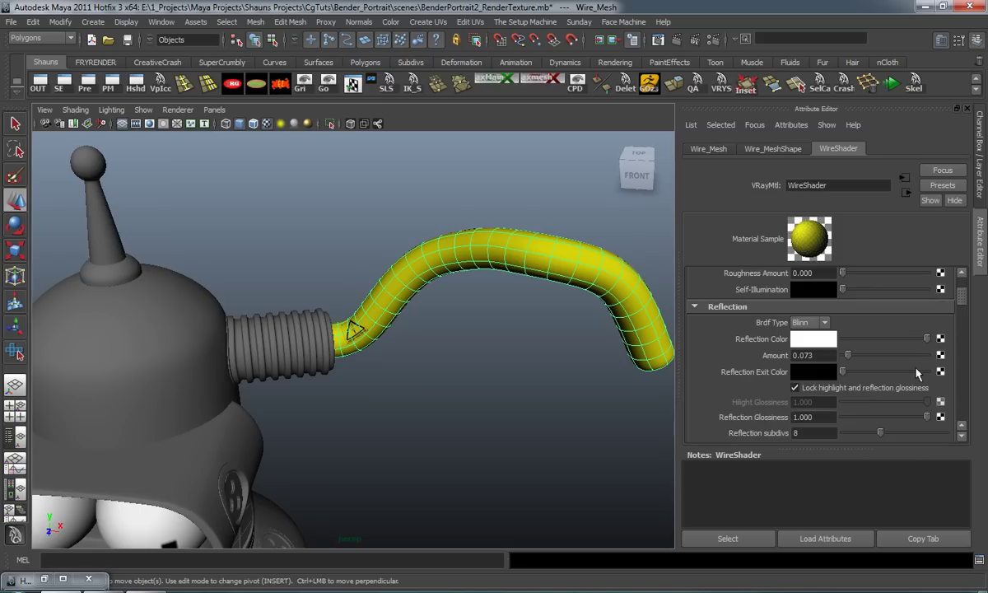
pyautogui.moveTo(881, 395); pyautogui.dragTo(900, 377)
pyautogui.scroll(6, 899, 375)
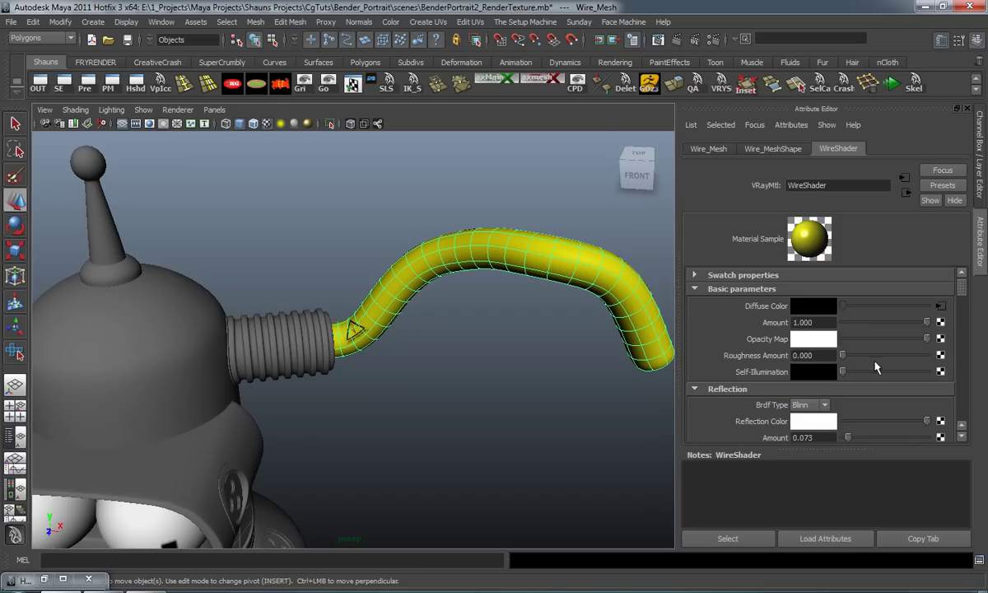
pyautogui.moveTo(850, 360); pyautogui.dragTo(872, 358)
pyautogui.moveTo(963, 294)
pyautogui.mouseDown()
pyautogui.moveTo(960, 323)
pyautogui.moveTo(958, 290)
pyautogui.mouseUp()
# Step: Deselect the wire, frame its high voltage sign up close and render the perspective view with V-Ray
pyautogui.moveTo(401, 286); pyautogui.dragTo(428, 271, button='right')
pyautogui.click(478, 346)
pyautogui.keyDown('alt'); pyautogui.moveTo(478, 346); pyautogui.dragTo(507, 367); pyautogui.keyUp('alt')
pyautogui.keyDown('alt'); pyautogui.moveTo(507, 367); pyautogui.dragTo(531, 353, button='right'); pyautogui.keyUp('alt')
pyautogui.keyDown('alt'); pyautogui.moveTo(531, 354); pyautogui.dragTo(483, 401, button='middle'); pyautogui.keyUp('alt')
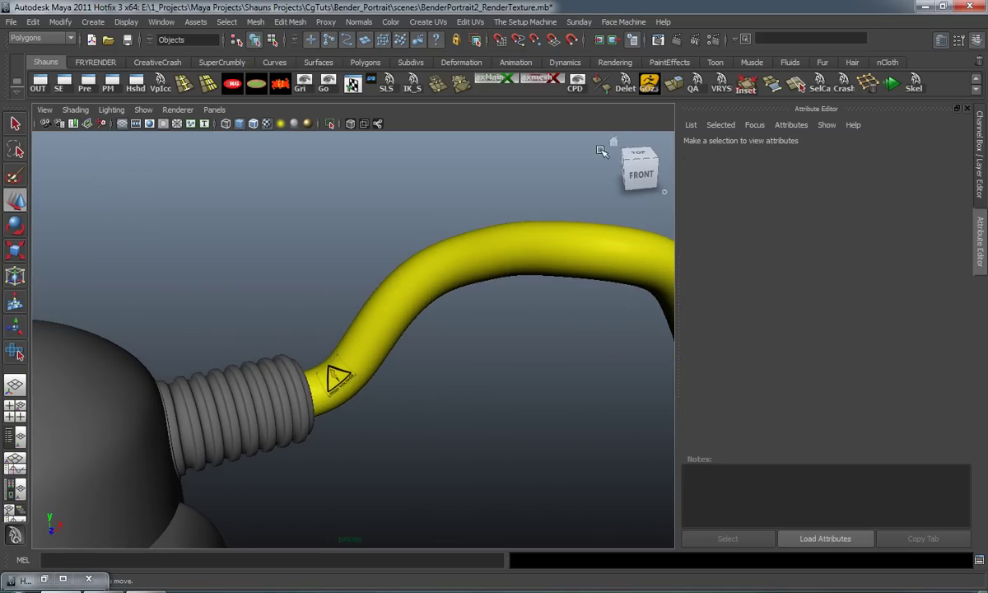
pyautogui.click(617, 38)
pyautogui.click(317, 84)
pyautogui.click(300, 116)
pyautogui.click(57, 85)
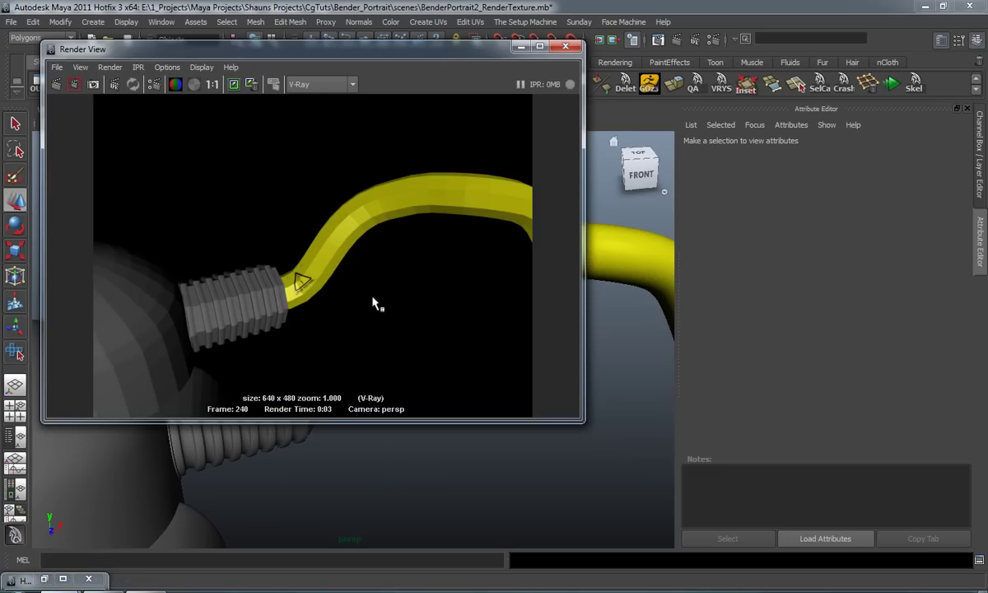
# Step: Examine the rendered wire and its high voltage sign at different zoom levels, and close the Render View
pyautogui.scroll(4, 373, 303)
pyautogui.scroll(-5, 373, 301)
pyautogui.scroll(2, 375, 290)
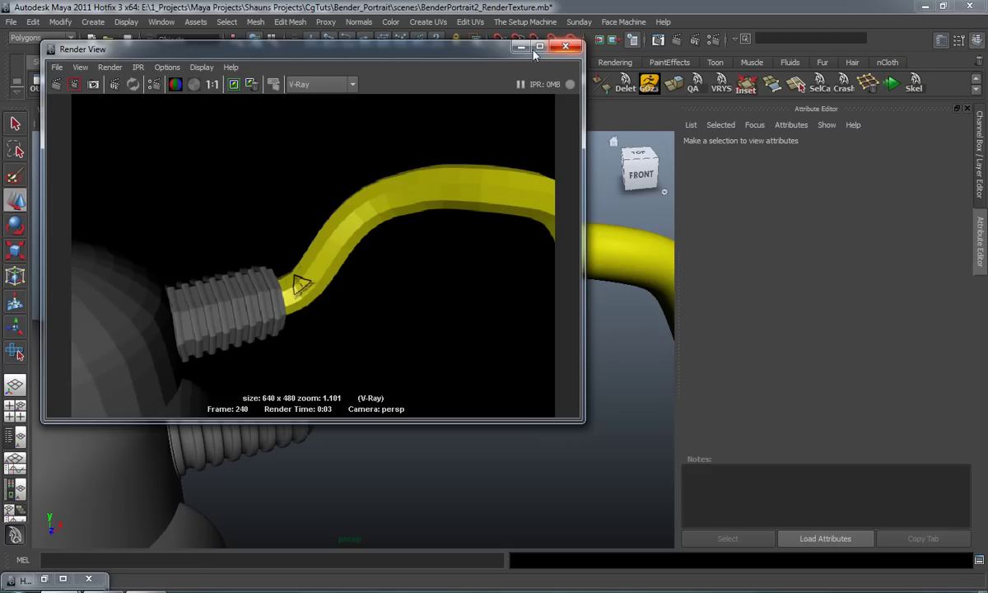
pyautogui.moveTo(434, 46); pyautogui.dragTo(454, 100)
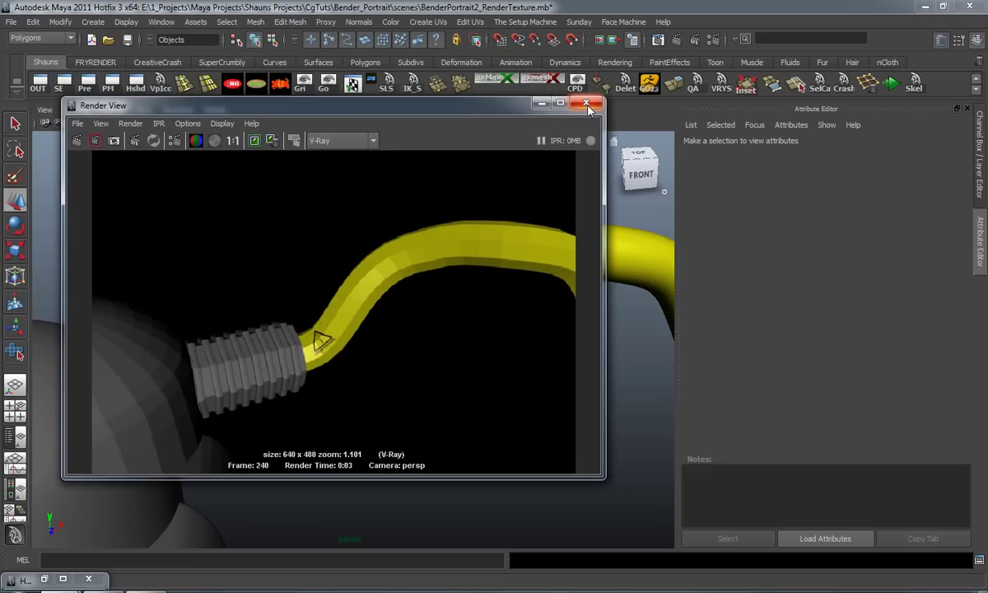
pyautogui.click(587, 103)
# Step: Frame Bender's head and eyes from the front and render that view in the Render View
pyautogui.keyDown('alt'); pyautogui.moveTo(413, 357); pyautogui.dragTo(340, 371, button='right'); pyautogui.keyUp('alt')
pyautogui.keyDown('alt'); pyautogui.moveTo(339, 369); pyautogui.dragTo(360, 277); pyautogui.keyUp('alt')
pyautogui.keyDown('alt'); pyautogui.moveTo(359, 278); pyautogui.dragTo(469, 334, button='middle'); pyautogui.keyUp('alt')
pyautogui.scroll(3, 469, 334)
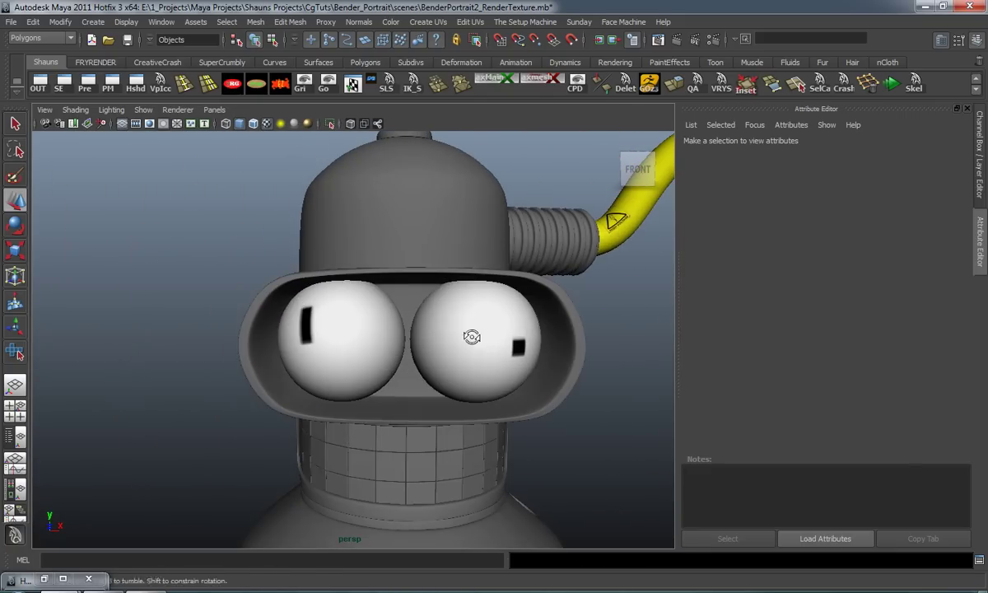
pyautogui.click(657, 40)
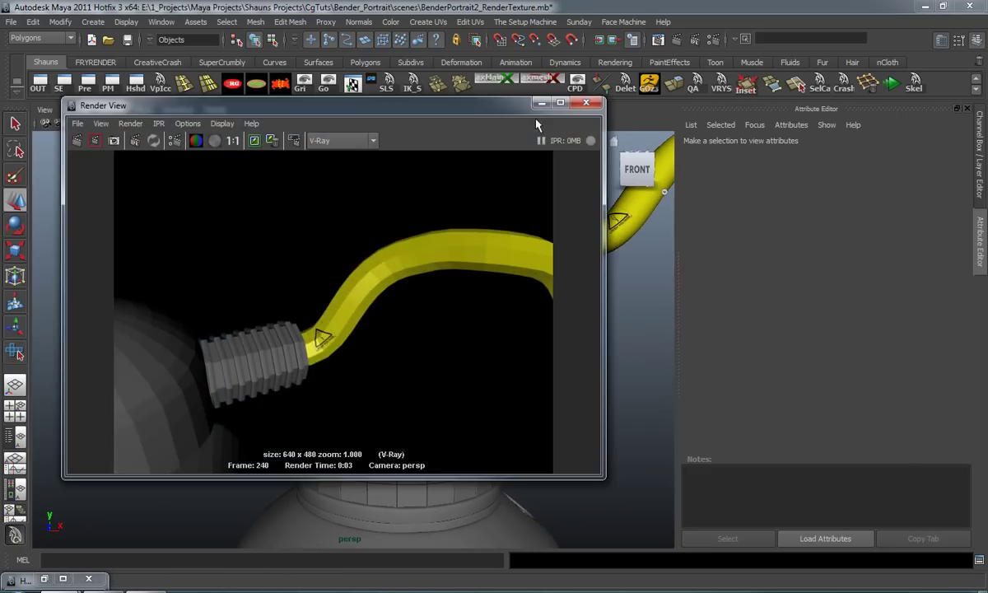
pyautogui.click(76, 142)
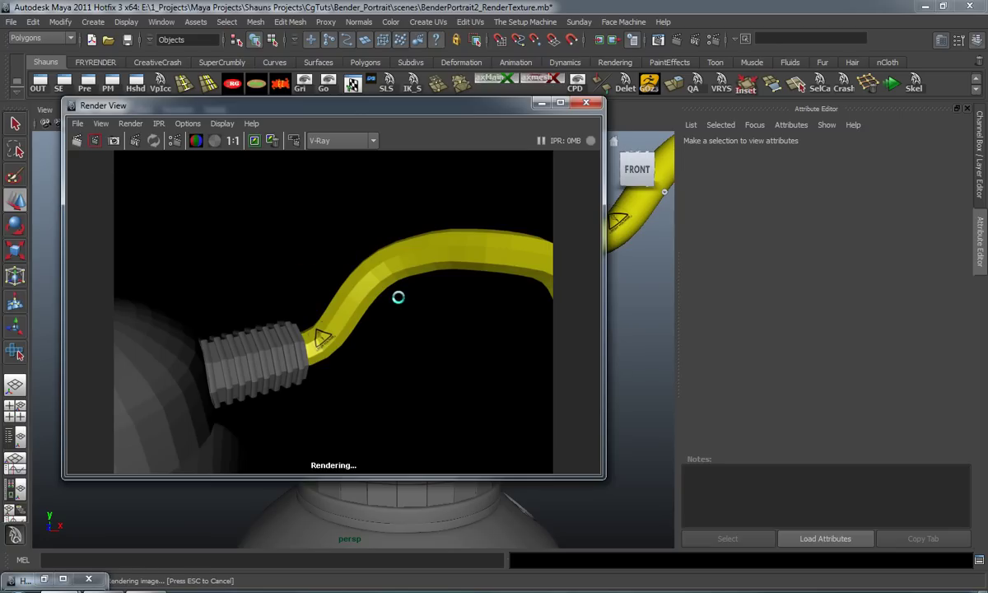